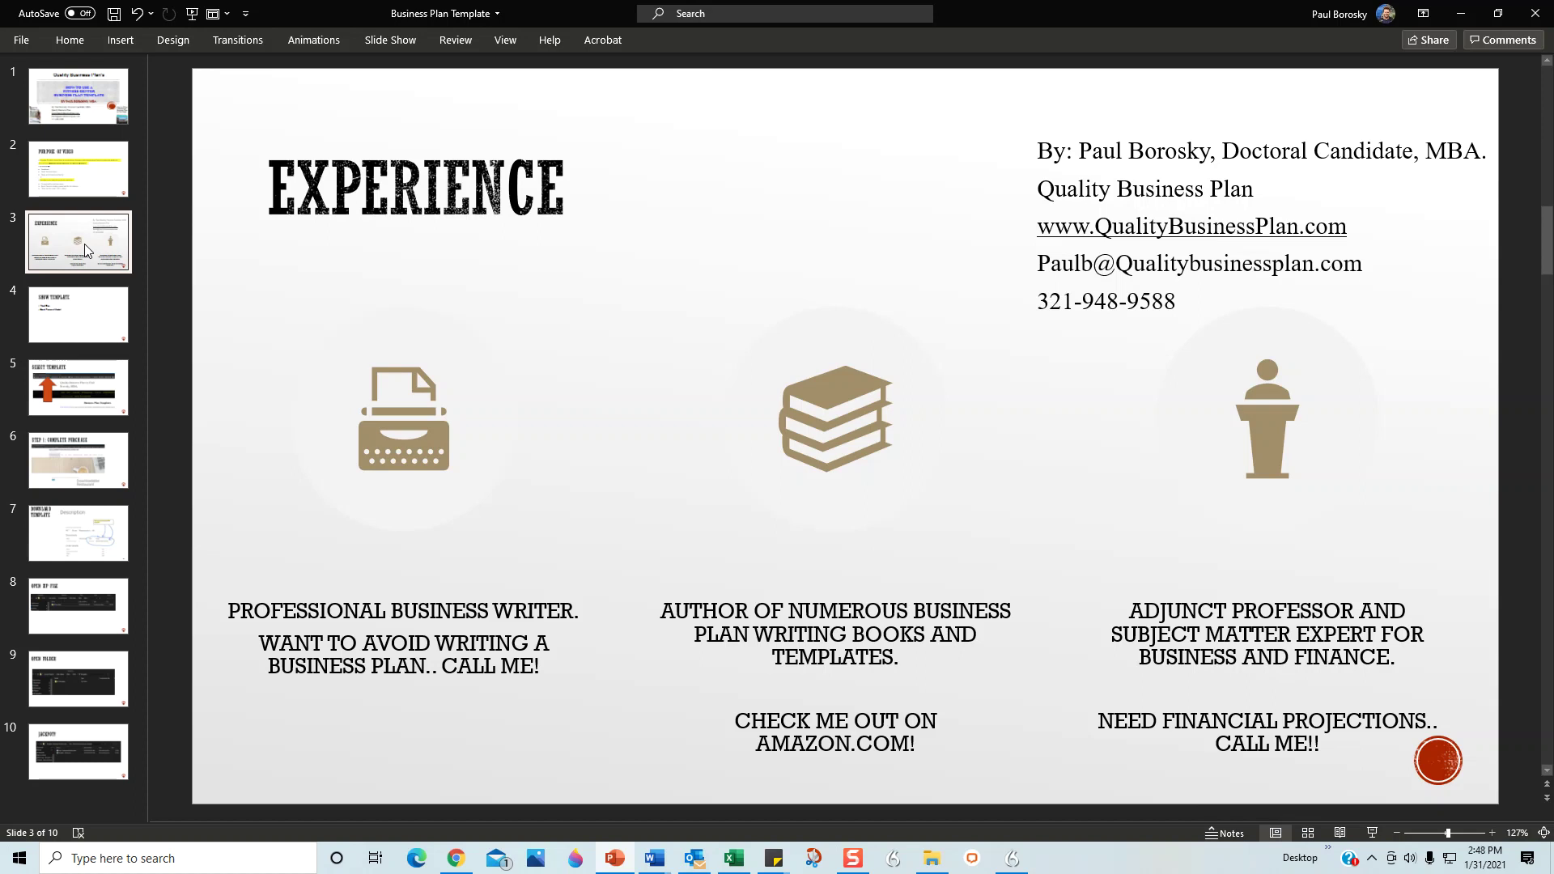
- Show the Show Template slide, and switch to the Fitness Center business plan in Word at its table of contents
{"action": "left_click", "coordinate": [93, 326]}
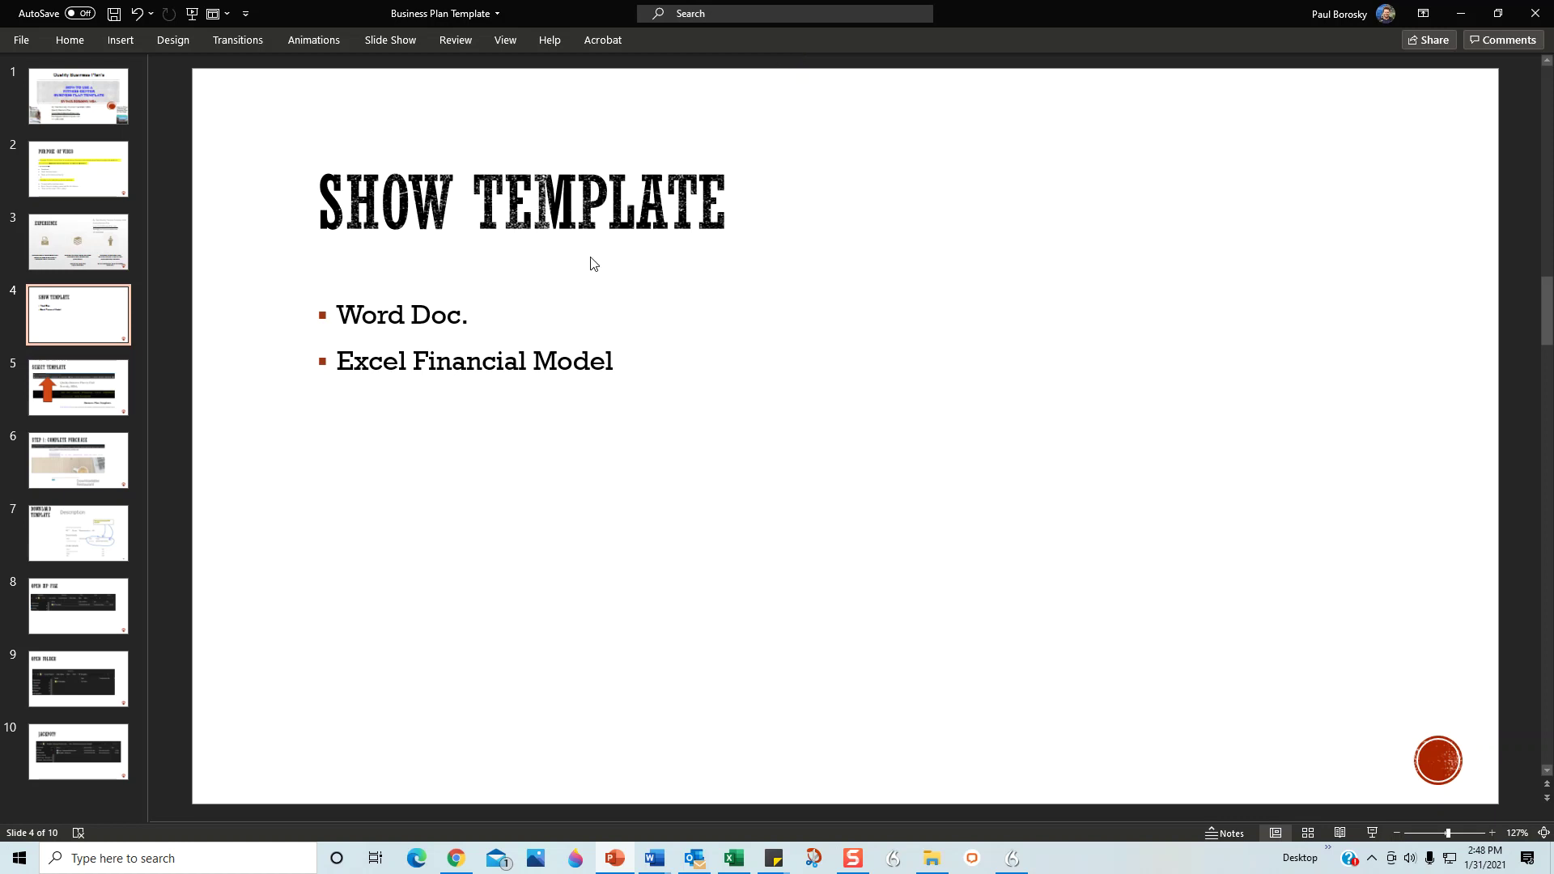
{"action": "key", "text": "alt+Tab"}
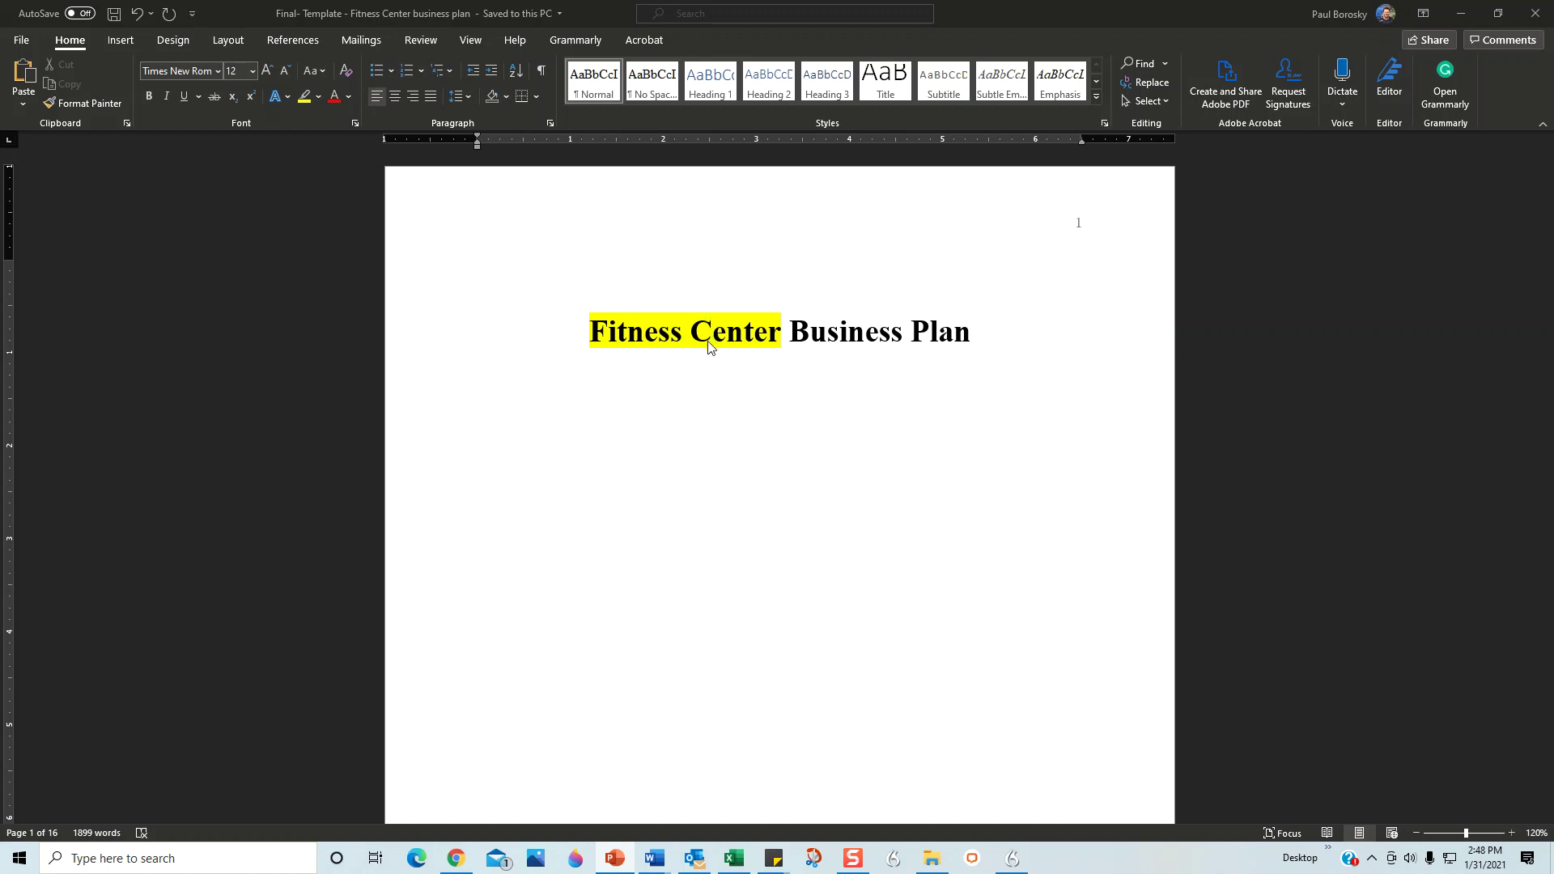
{"action": "scroll", "coordinate": [748, 385], "scroll_direction": "down", "scroll_amount": 3}
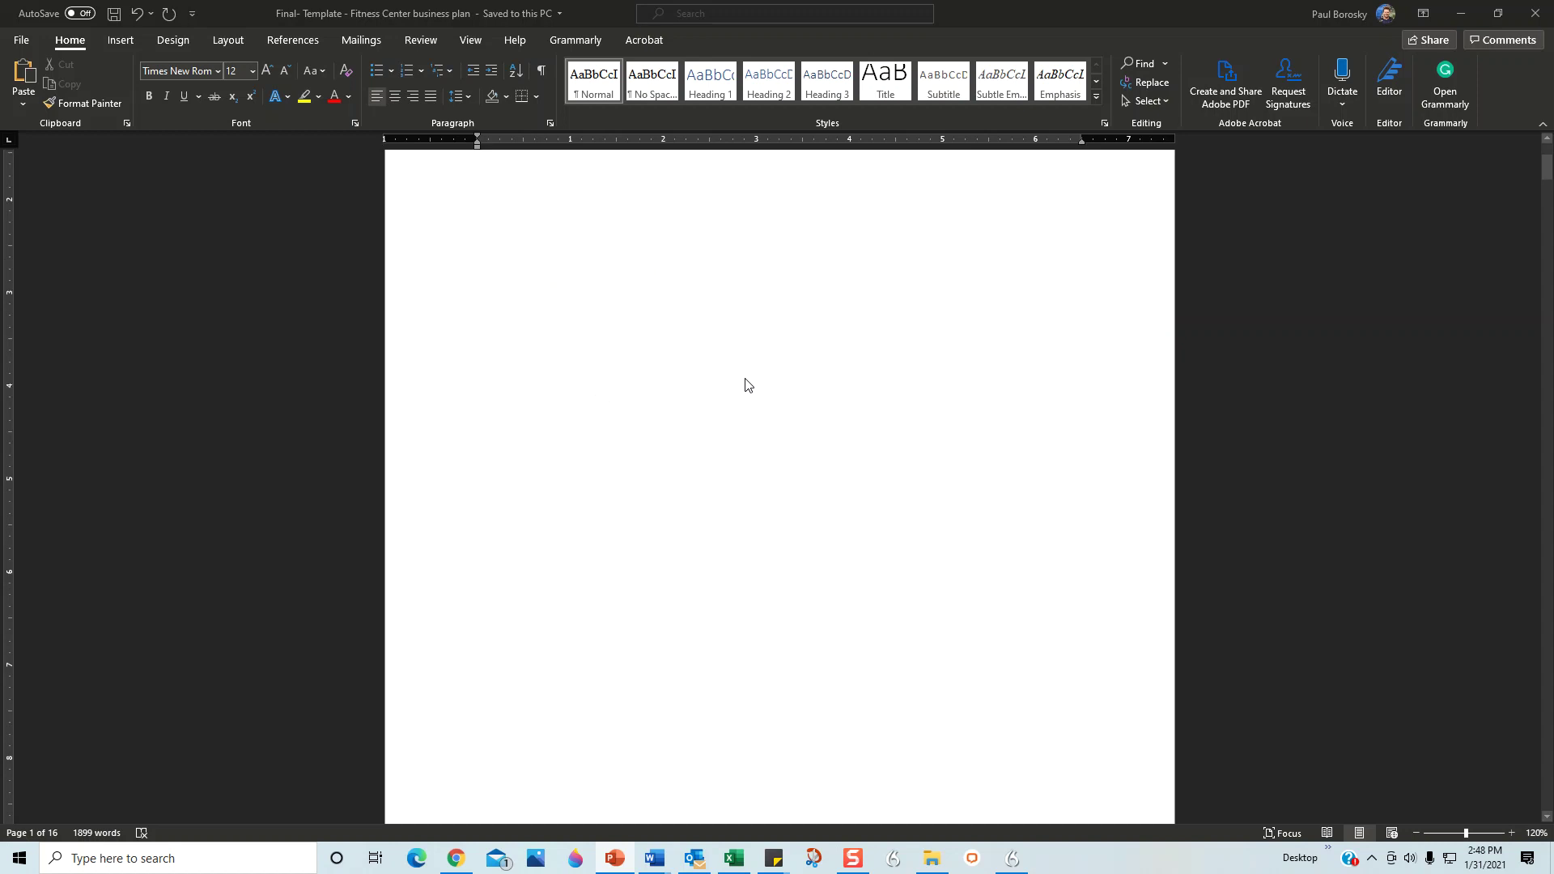
{"action": "scroll", "coordinate": [748, 384], "scroll_direction": "down", "scroll_amount": 8}
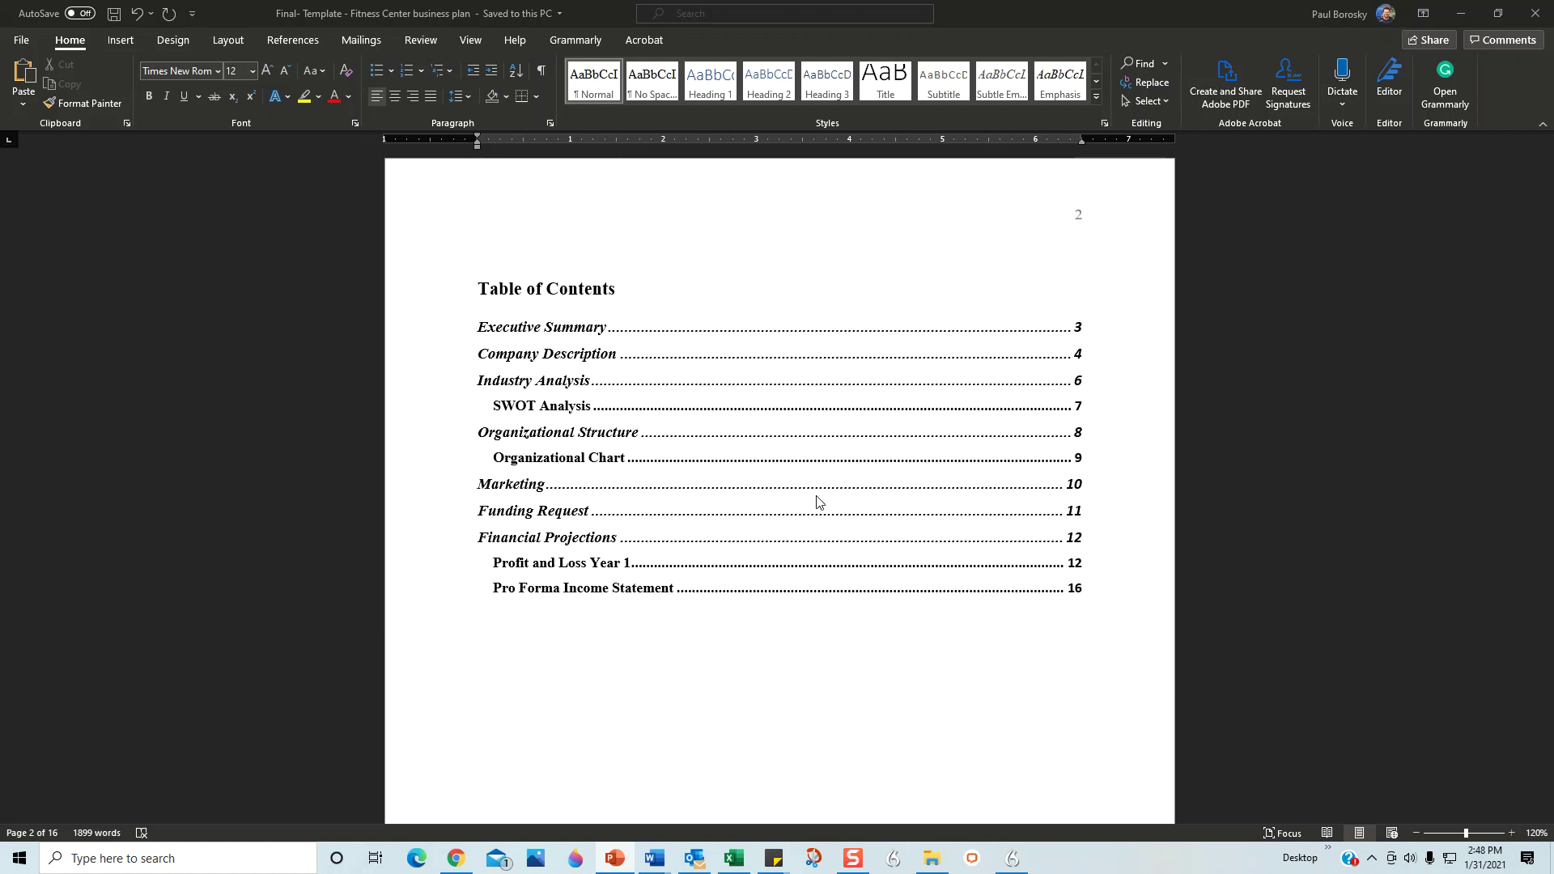
- Update the entire table of contents of the business plan, including both headings and page numbers
{"action": "left_click", "coordinate": [729, 628]}
{"action": "left_click", "coordinate": [671, 276]}
{"action": "left_click", "coordinate": [676, 296]}
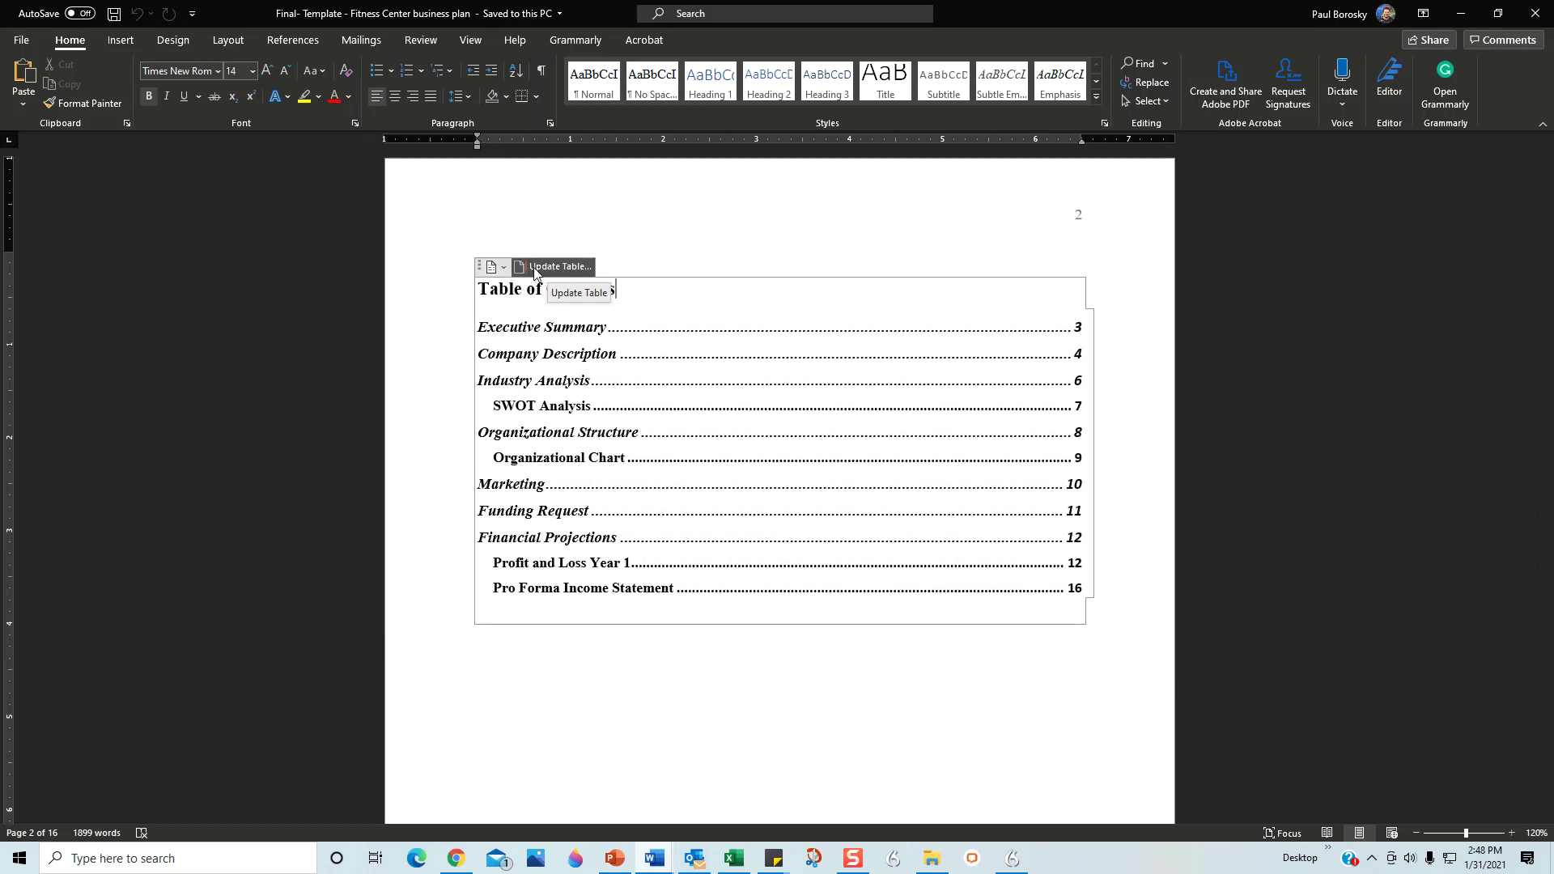
{"action": "left_click", "coordinate": [573, 267]}
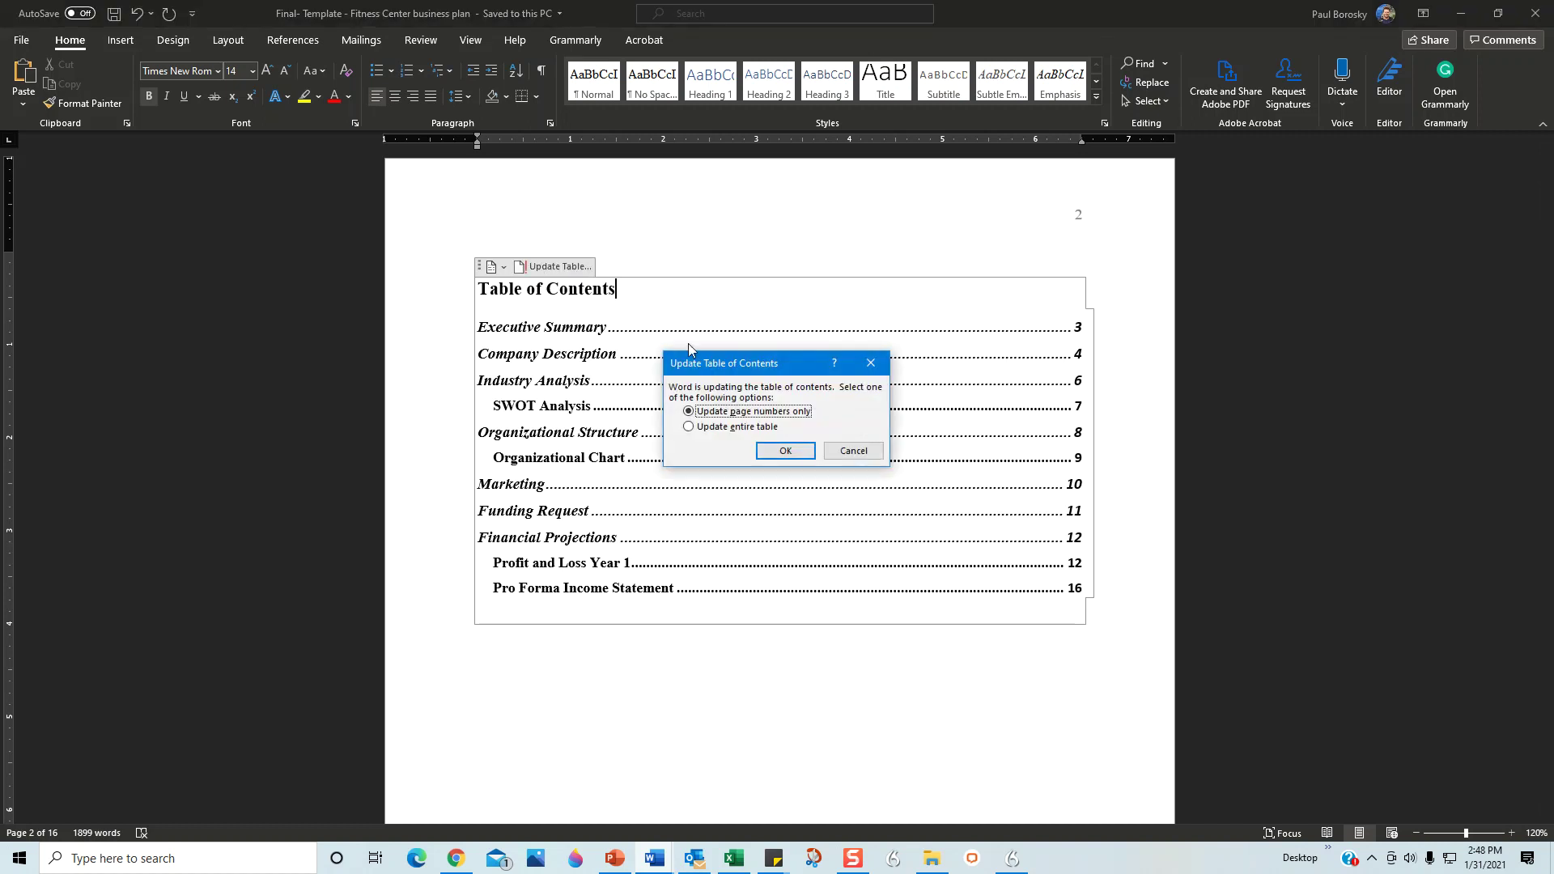
{"action": "left_click", "coordinate": [689, 427]}
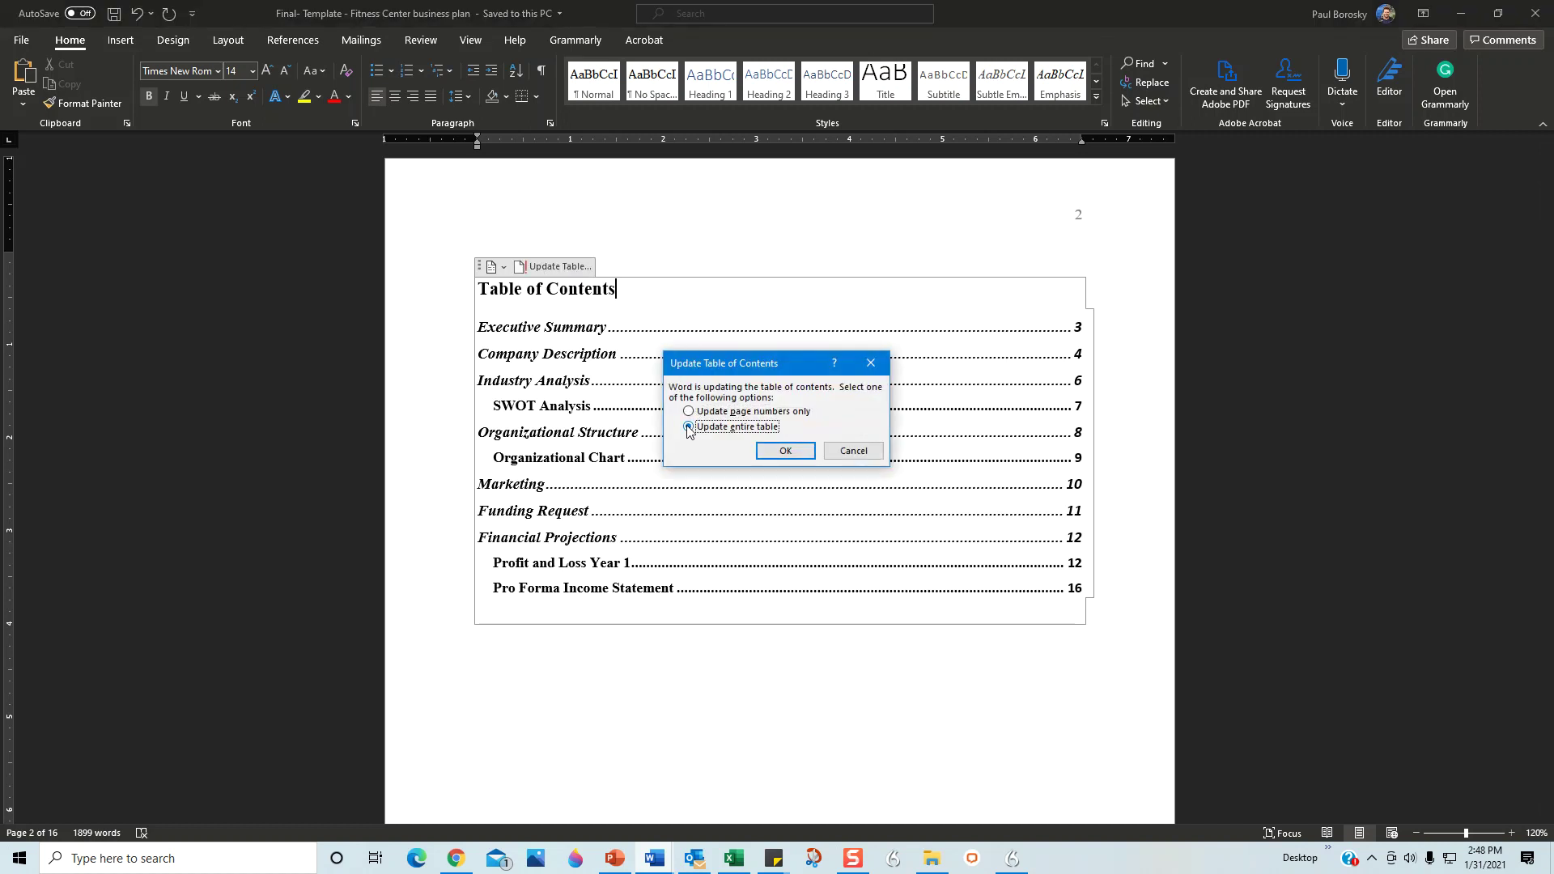
{"action": "left_click", "coordinate": [787, 450]}
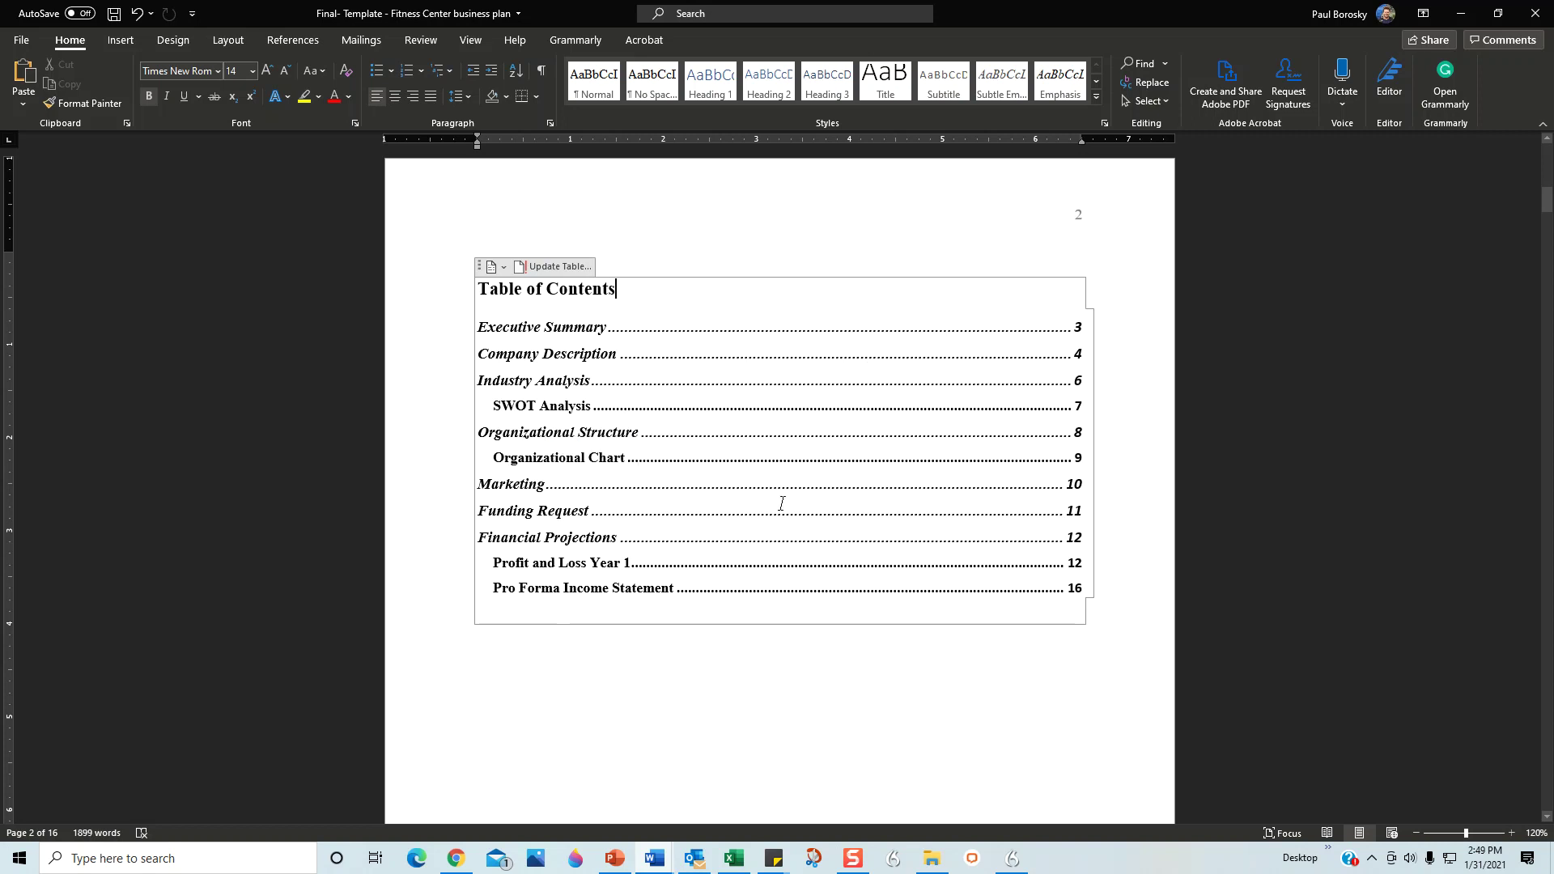
- Review the Executive Summary and the highlighted placeholders in the Company Description's Fitness Center Summary, including the company name
{"action": "scroll", "coordinate": [757, 506], "scroll_direction": "down", "scroll_amount": 3}
{"action": "scroll", "coordinate": [760, 511], "scroll_direction": "down", "scroll_amount": 8}
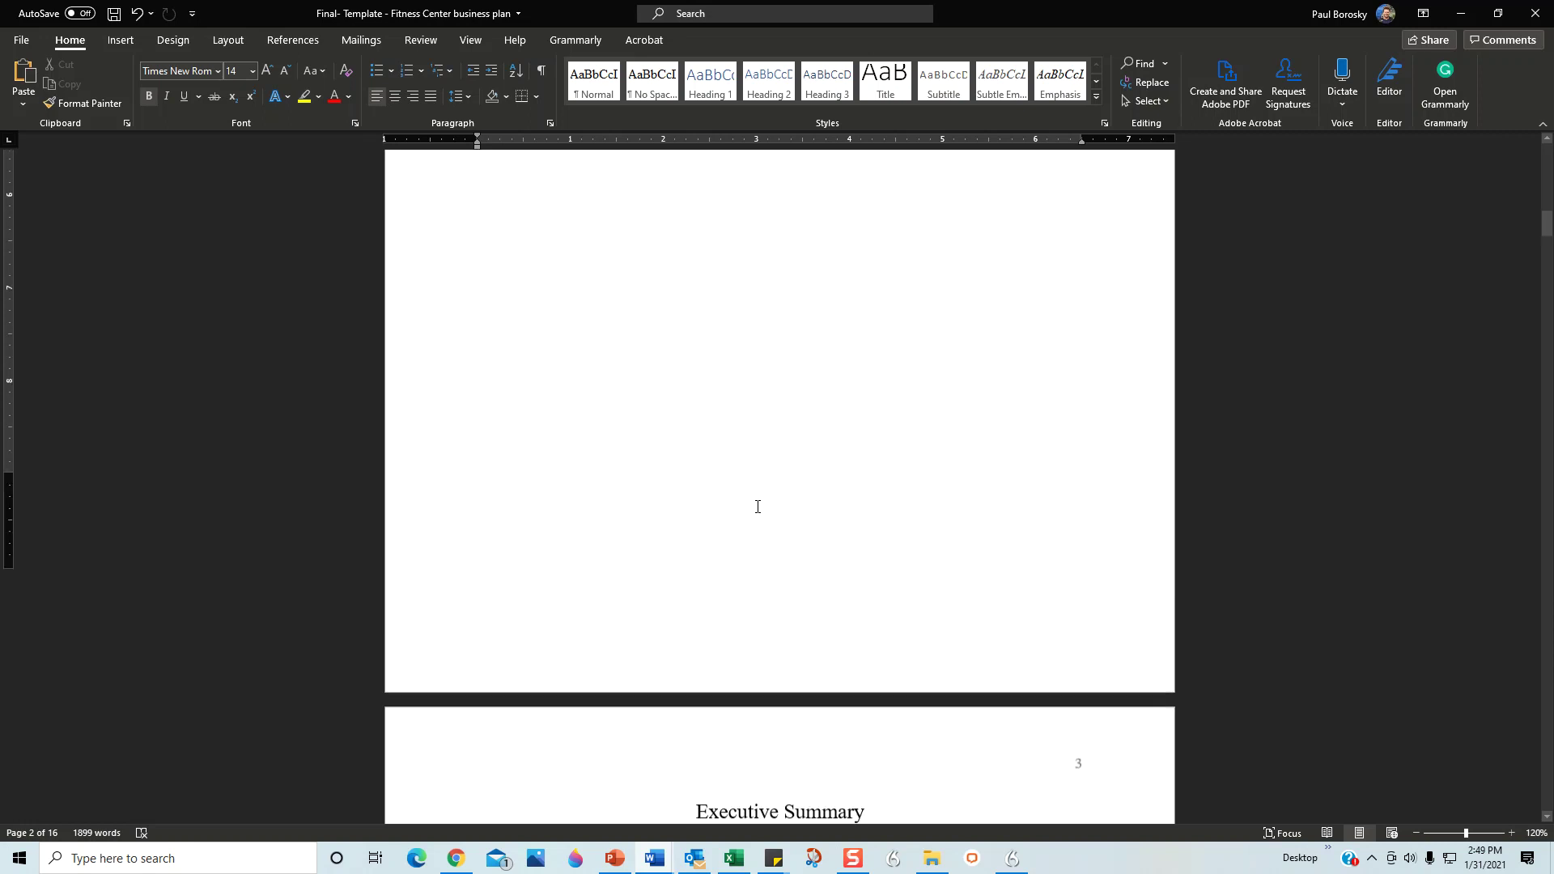
{"action": "scroll", "coordinate": [881, 536], "scroll_direction": "down", "scroll_amount": 1}
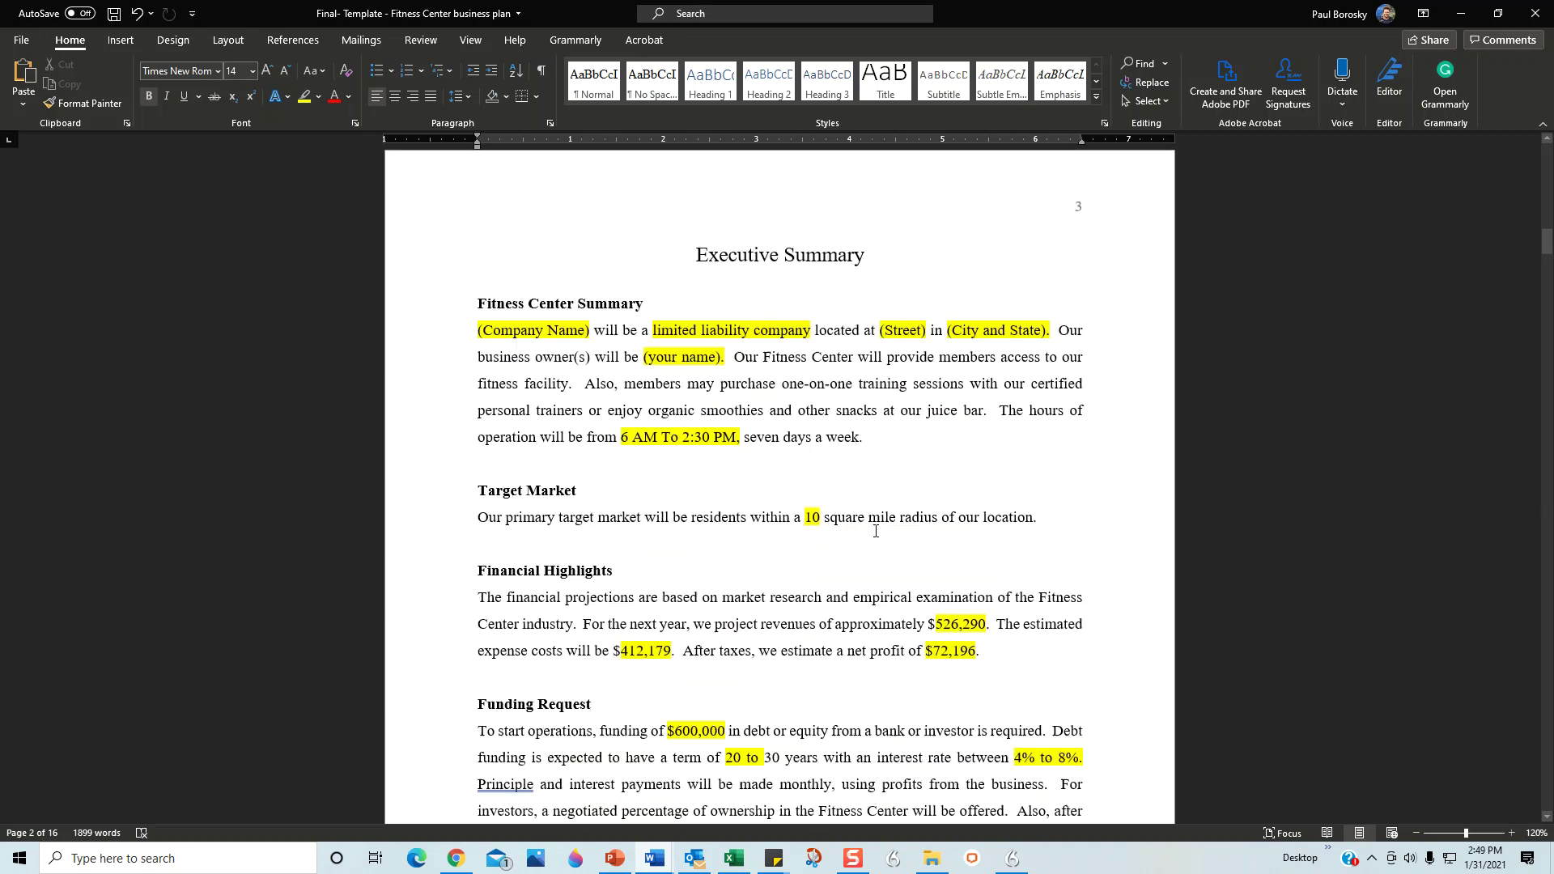
{"action": "scroll", "coordinate": [875, 530], "scroll_direction": "down", "scroll_amount": 5}
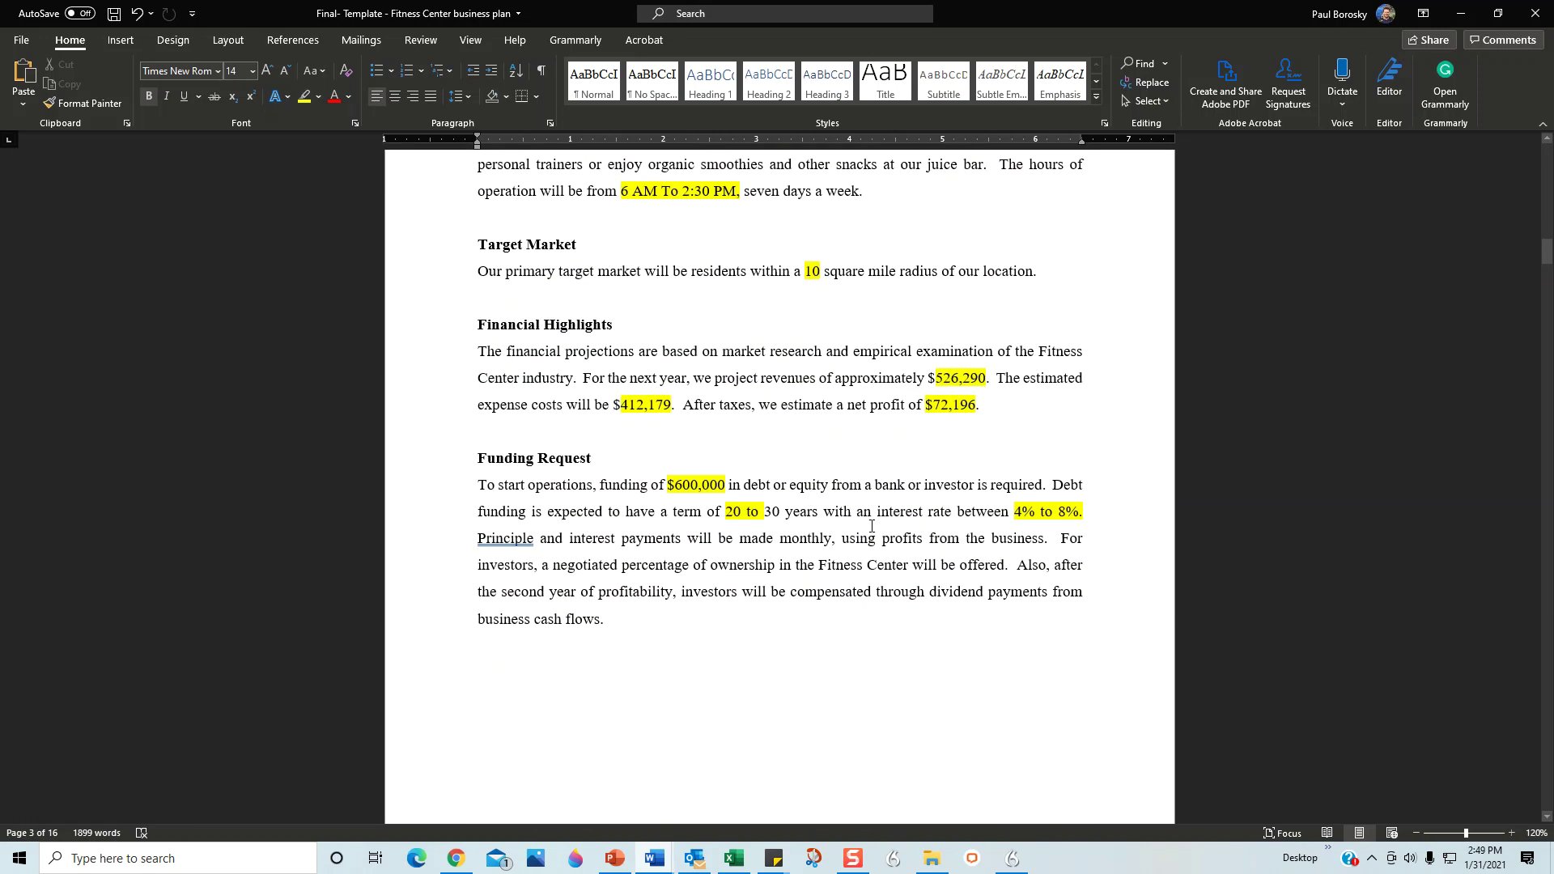
{"action": "scroll", "coordinate": [864, 519], "scroll_direction": "down", "scroll_amount": 4}
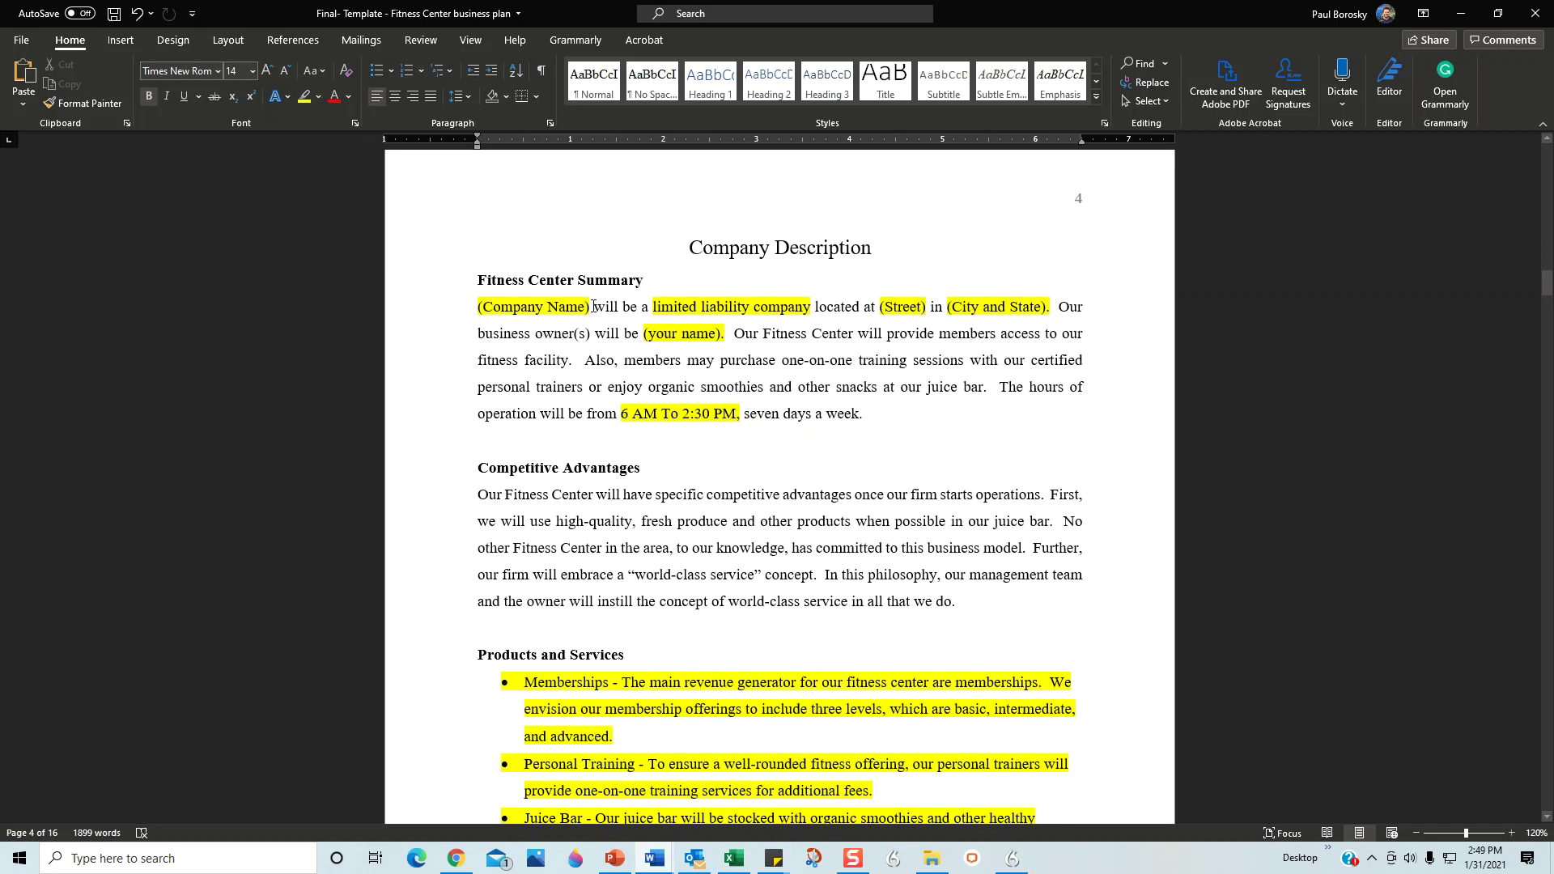
{"action": "left_click_drag", "start_coordinate": [590, 307], "coordinate": [467, 309]}
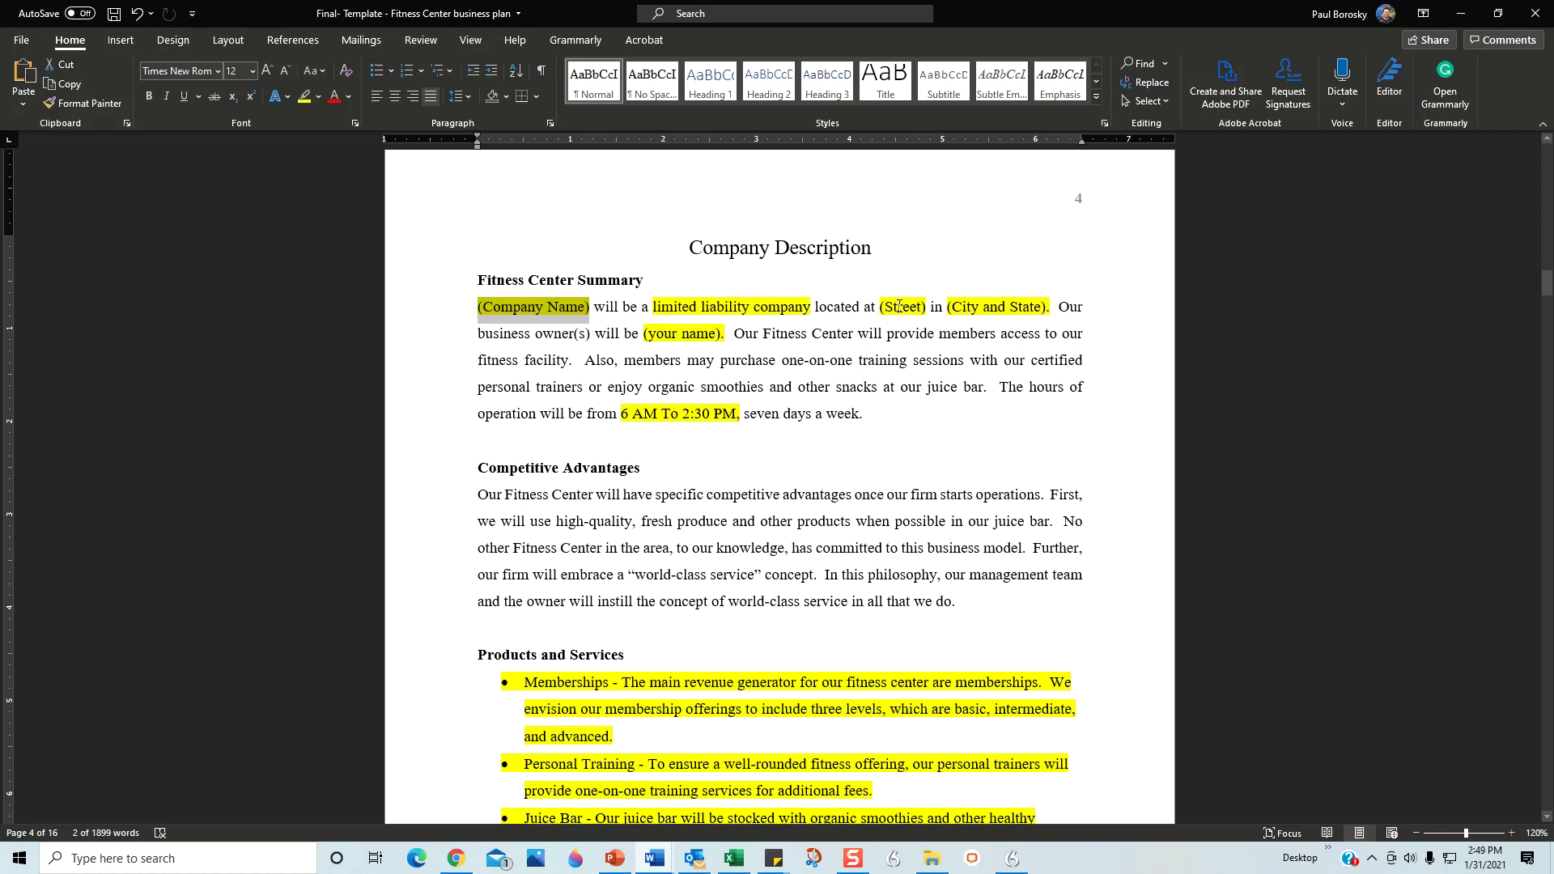
{"action": "left_click", "coordinate": [849, 387]}
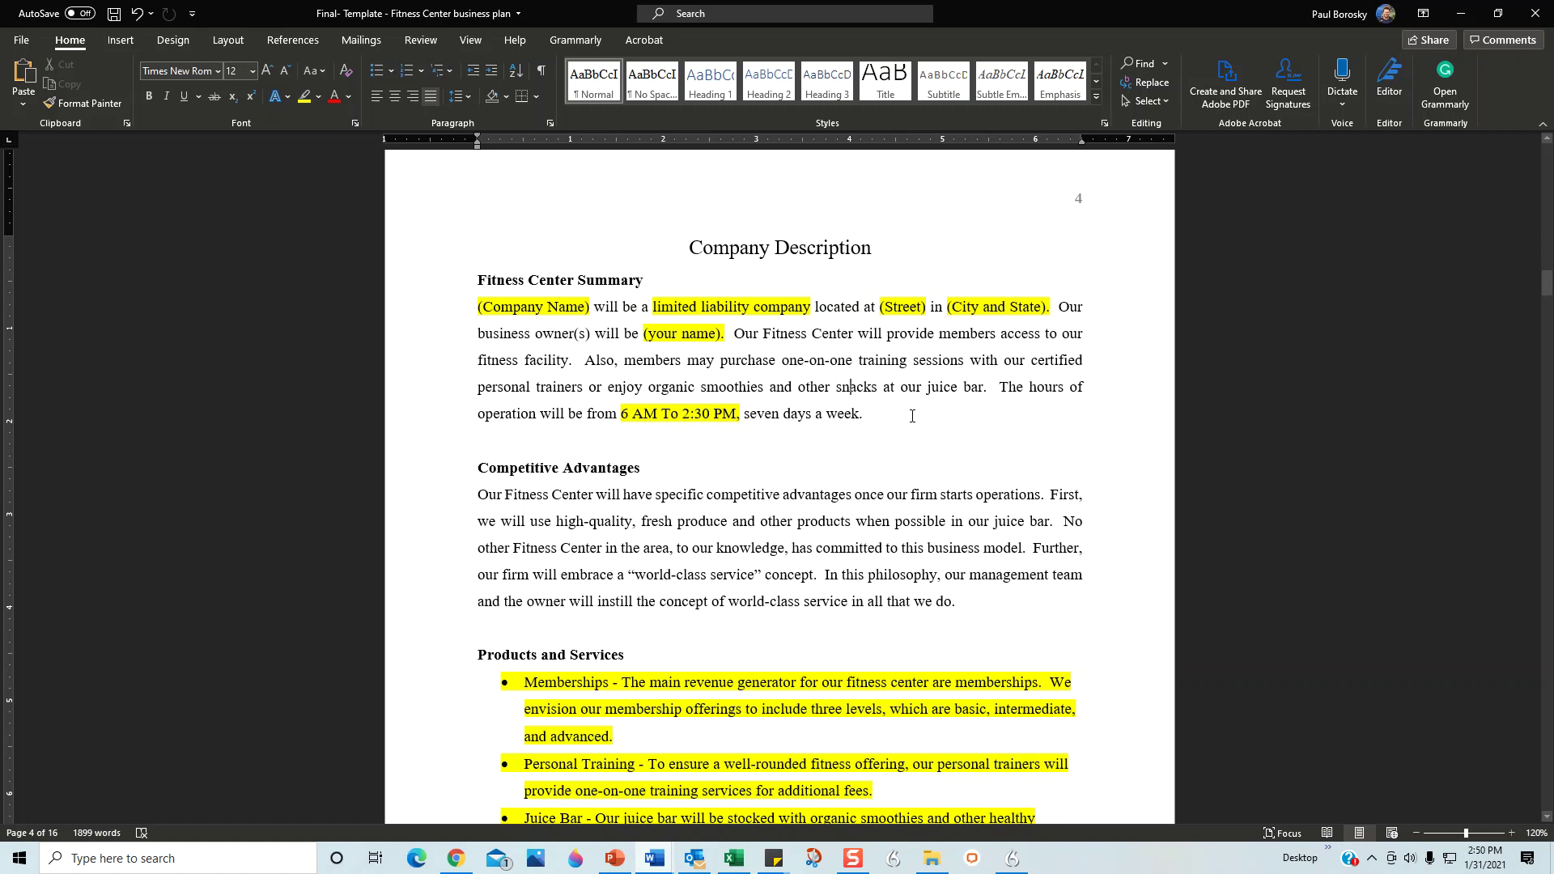
- Change the closing time in the Company Description's Fitness Center Summary to 11 PM
{"action": "left_click", "coordinate": [710, 410]}
{"action": "key", "text": "BackSpace"}
{"action": "key", "text": "BackSpace"}
{"action": "key", "text": "BackSpace"}
{"action": "key", "text": "BackSpace"}
{"action": "type", "text": "11"}
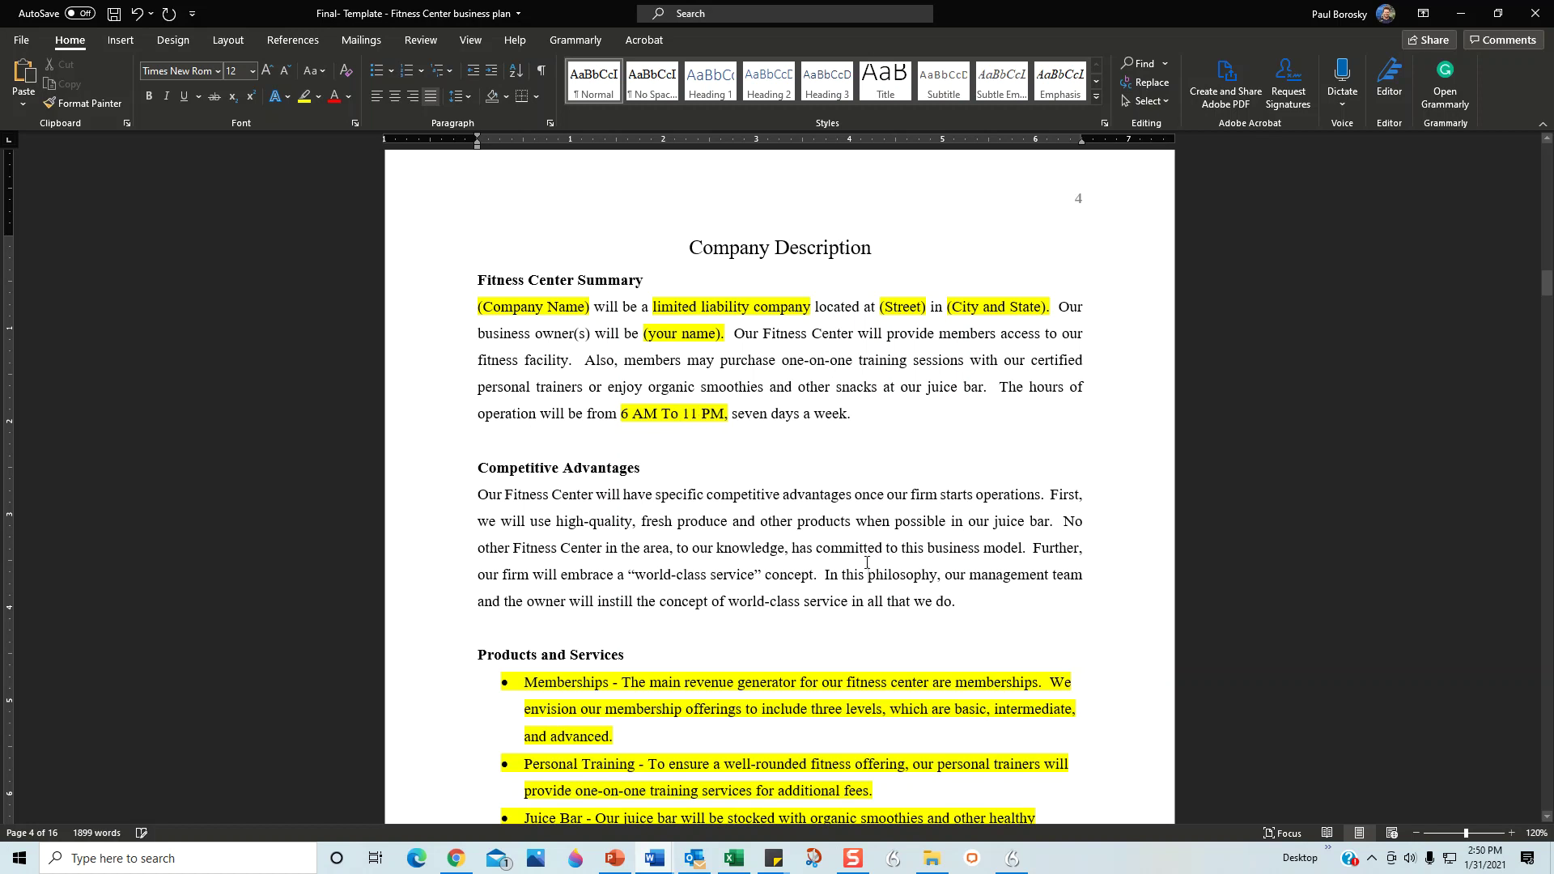
- Review the Competitive Advantages paragraph and the Memberships, Personal Training and Juice Bar bullets under Products and Services
{"action": "scroll", "coordinate": [788, 422], "scroll_direction": "down", "scroll_amount": 2}
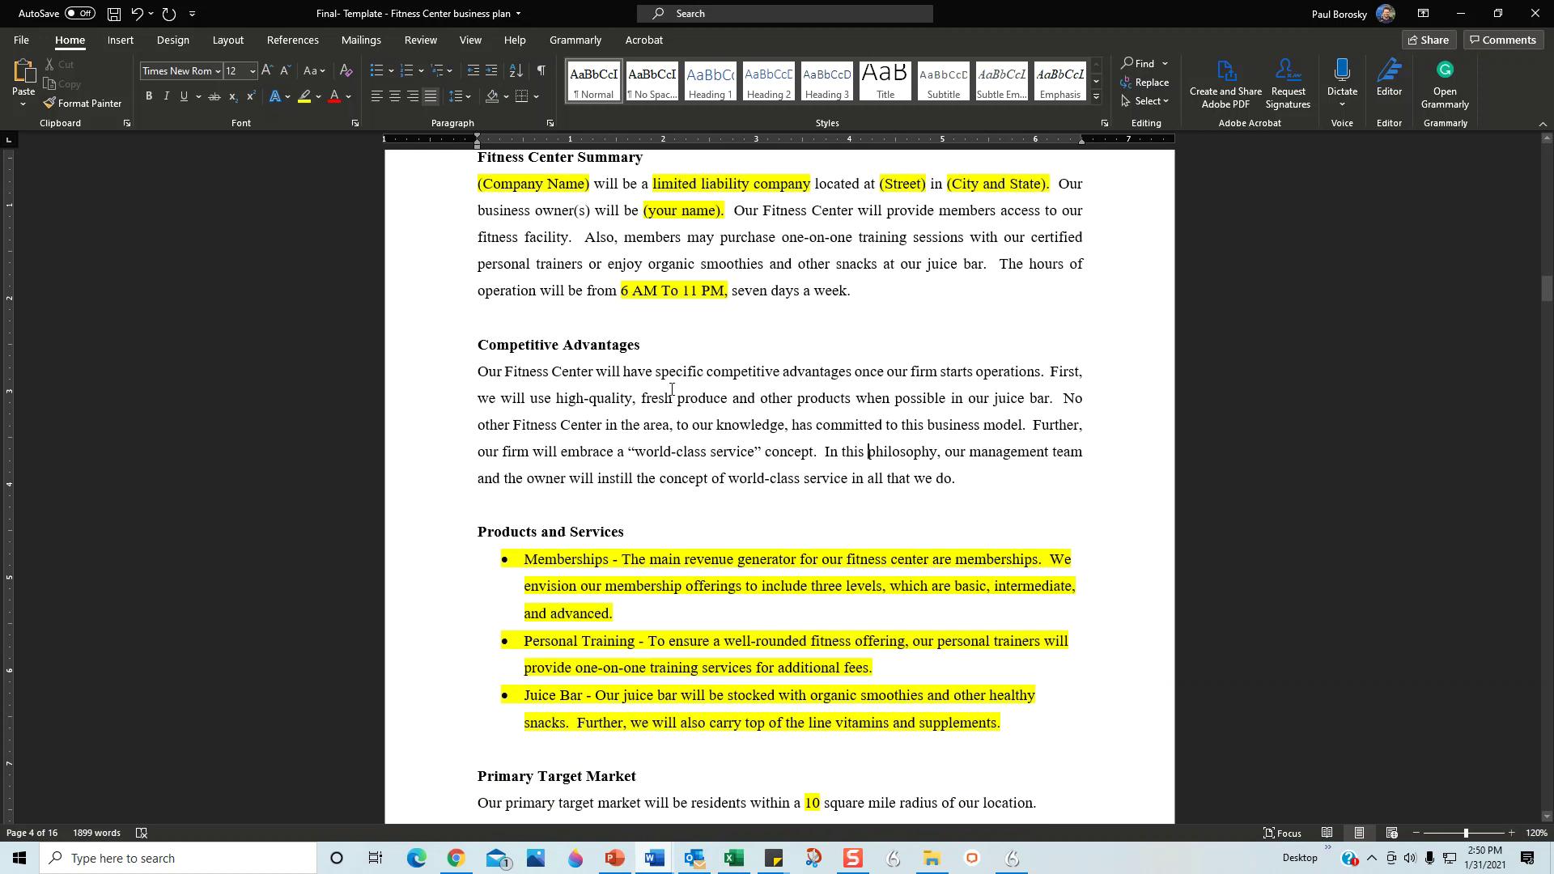
{"action": "scroll", "coordinate": [670, 392], "scroll_direction": "down", "scroll_amount": 1}
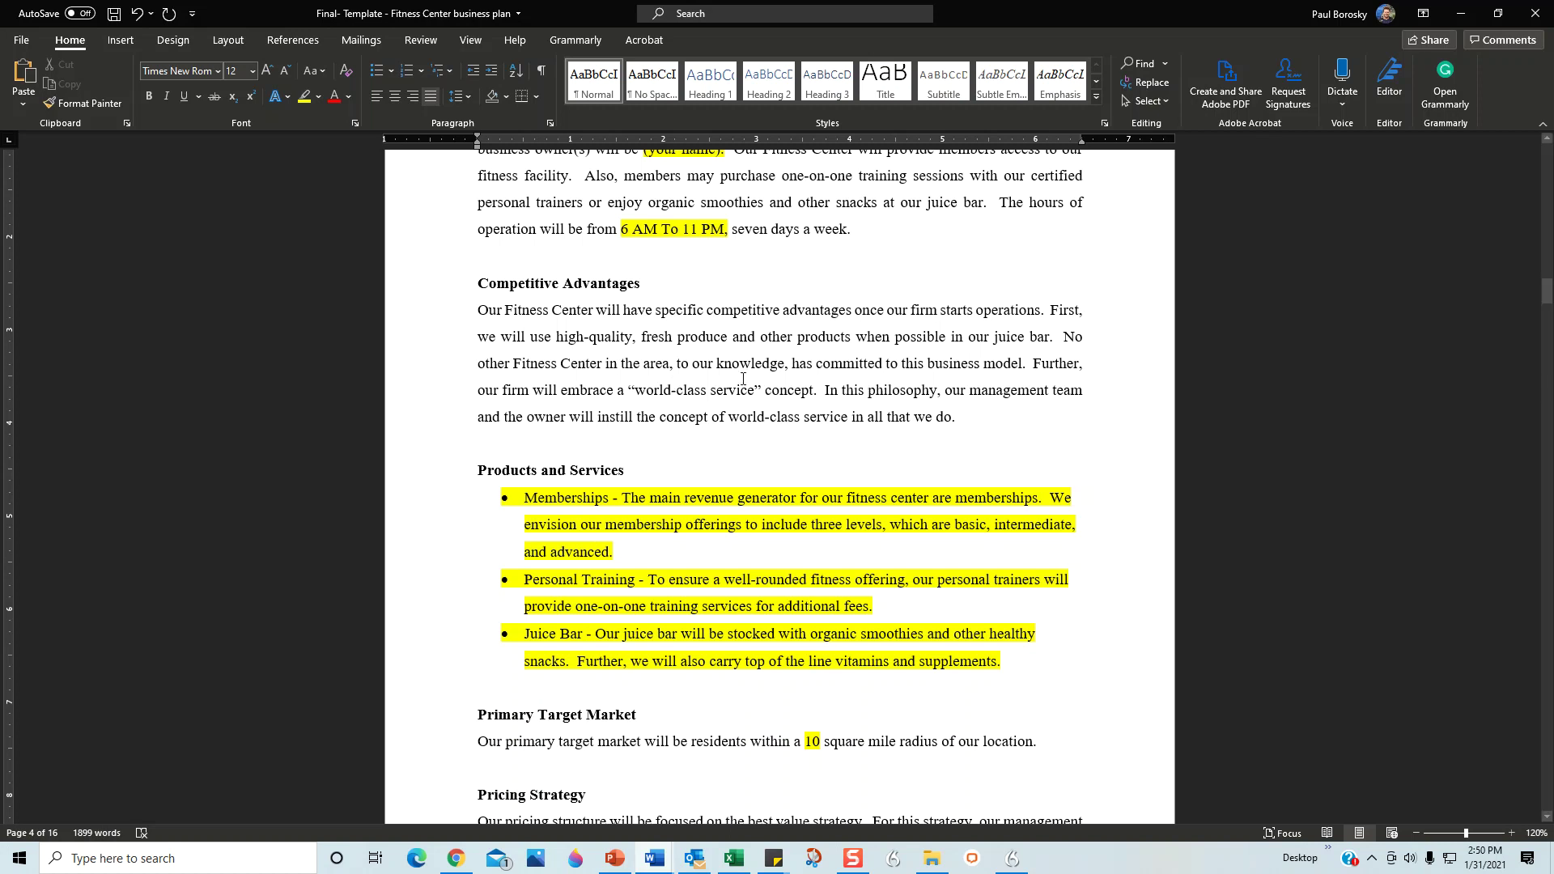
{"action": "scroll", "coordinate": [745, 393], "scroll_direction": "down", "scroll_amount": 2}
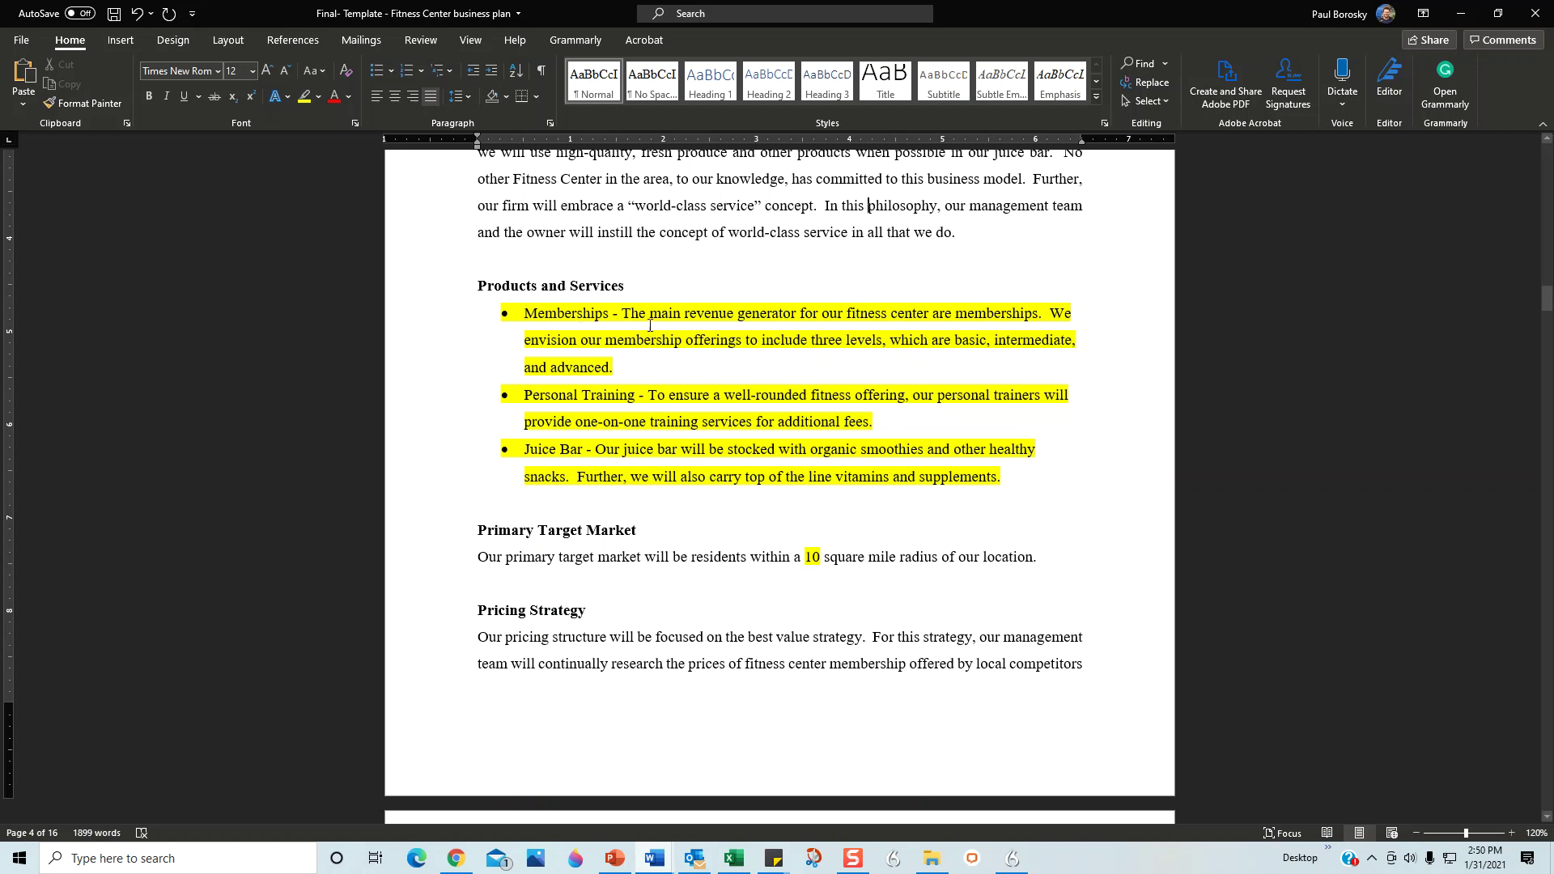
{"action": "double_click", "coordinate": [455, 452]}
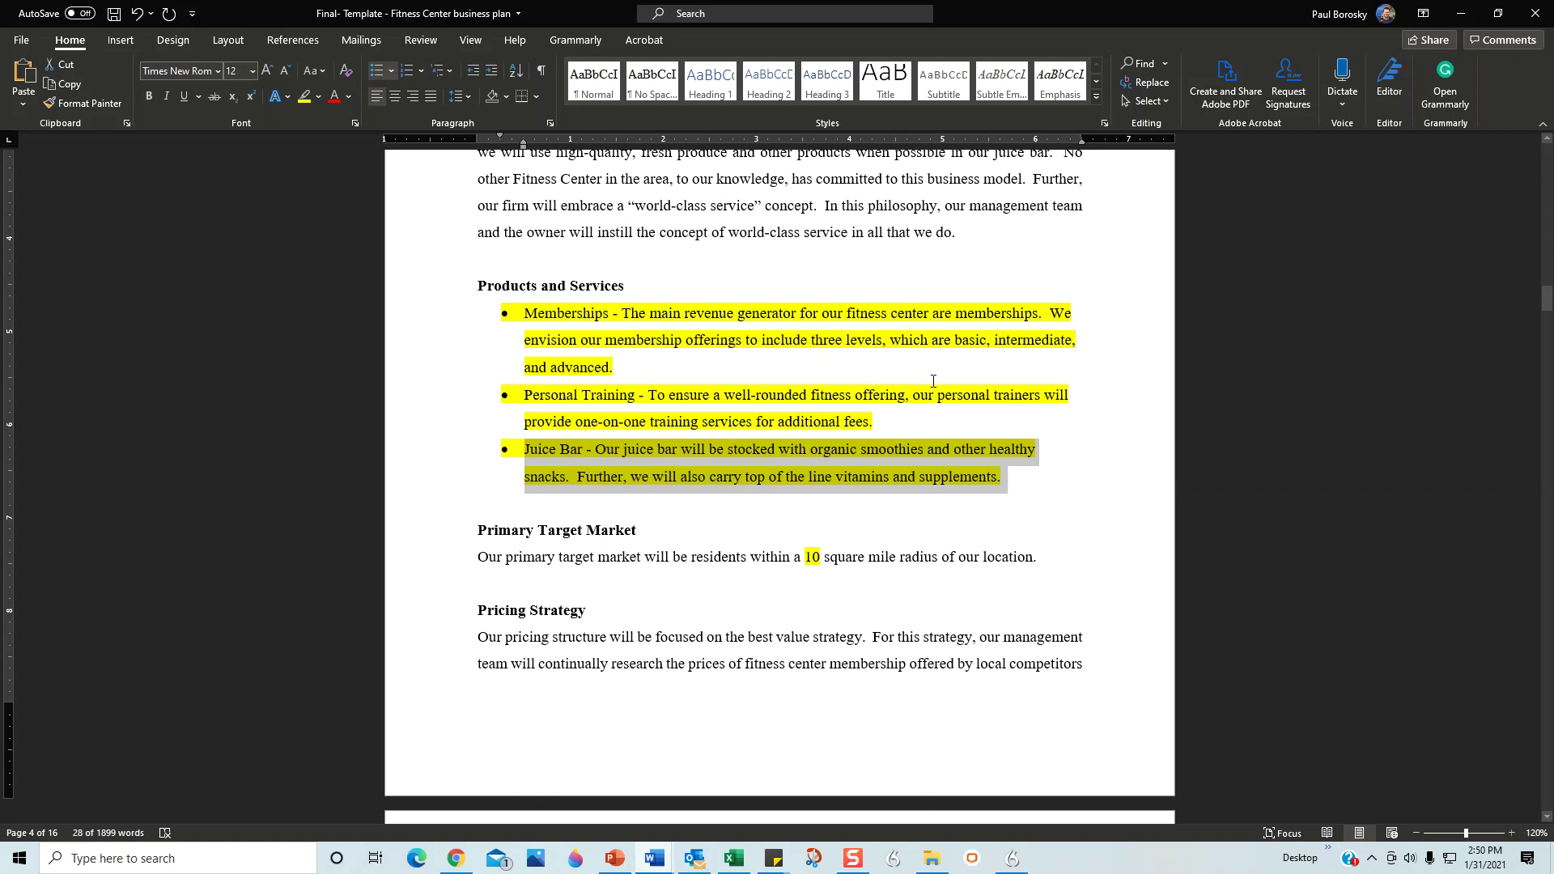
{"action": "left_click", "coordinate": [677, 368]}
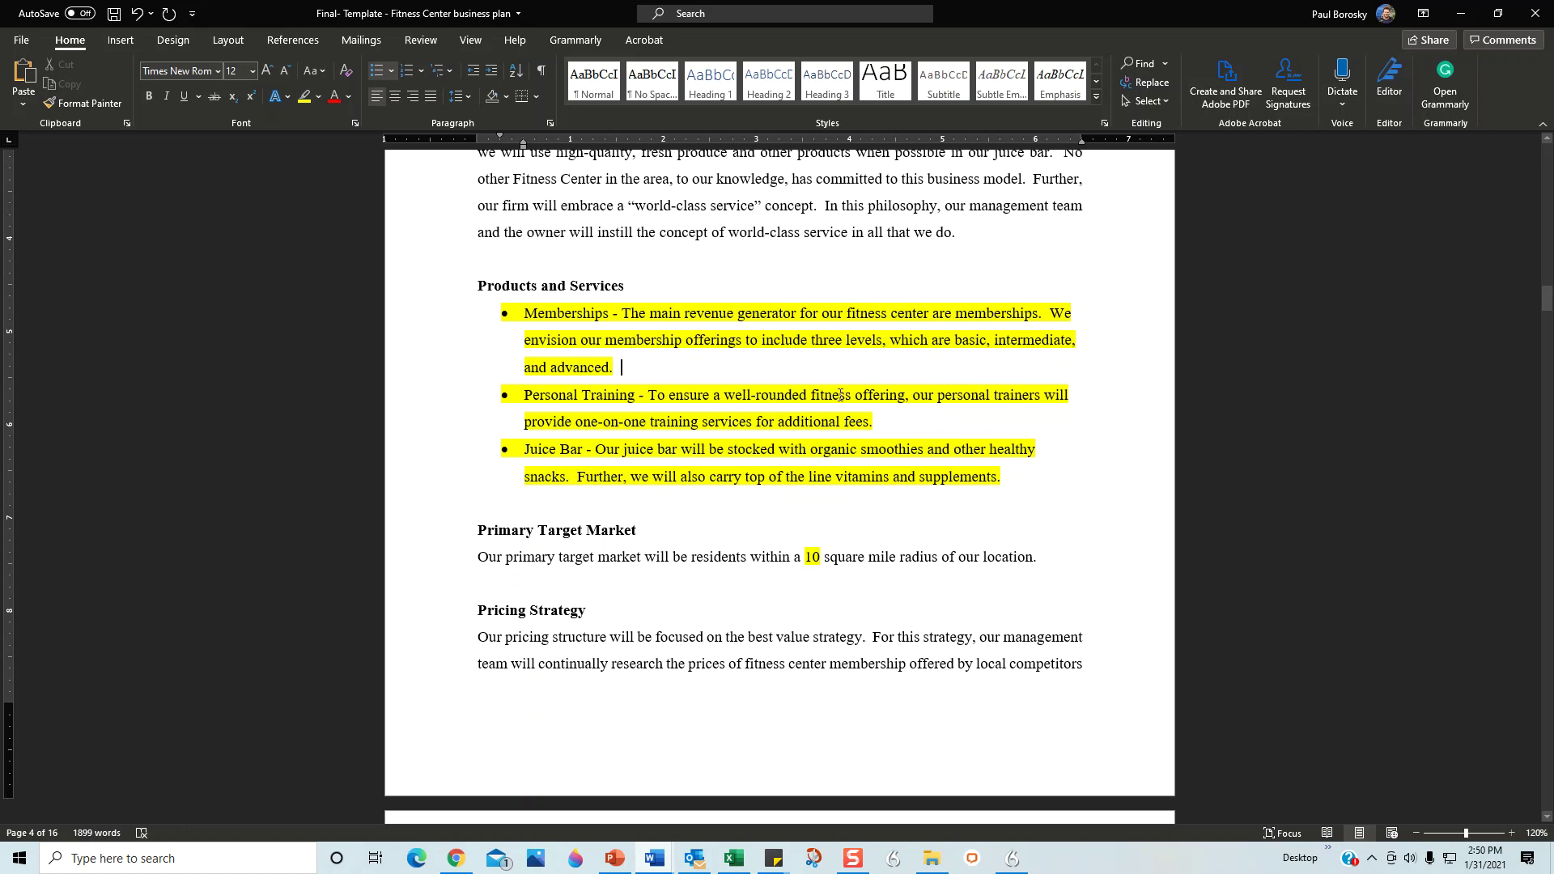
{"action": "left_click", "coordinate": [915, 422]}
- Review the Company Description from Primary Target Market and Pricing Strategy through Business Objectives and Timeline
{"action": "scroll", "coordinate": [745, 563], "scroll_direction": "down", "scroll_amount": 2}
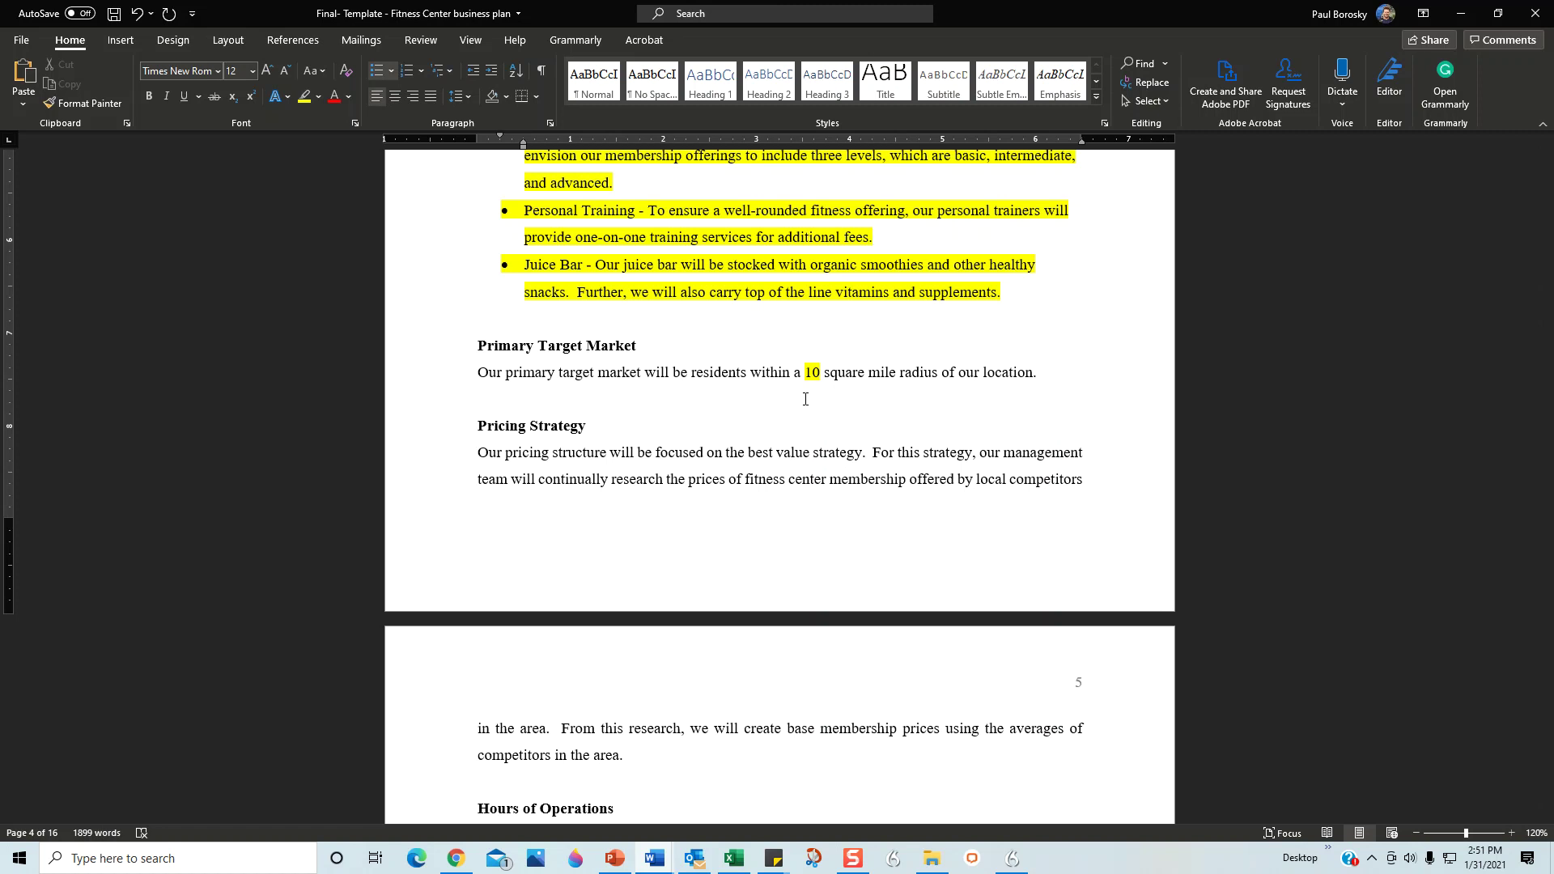
{"action": "scroll", "coordinate": [631, 417], "scroll_direction": "down", "scroll_amount": 2}
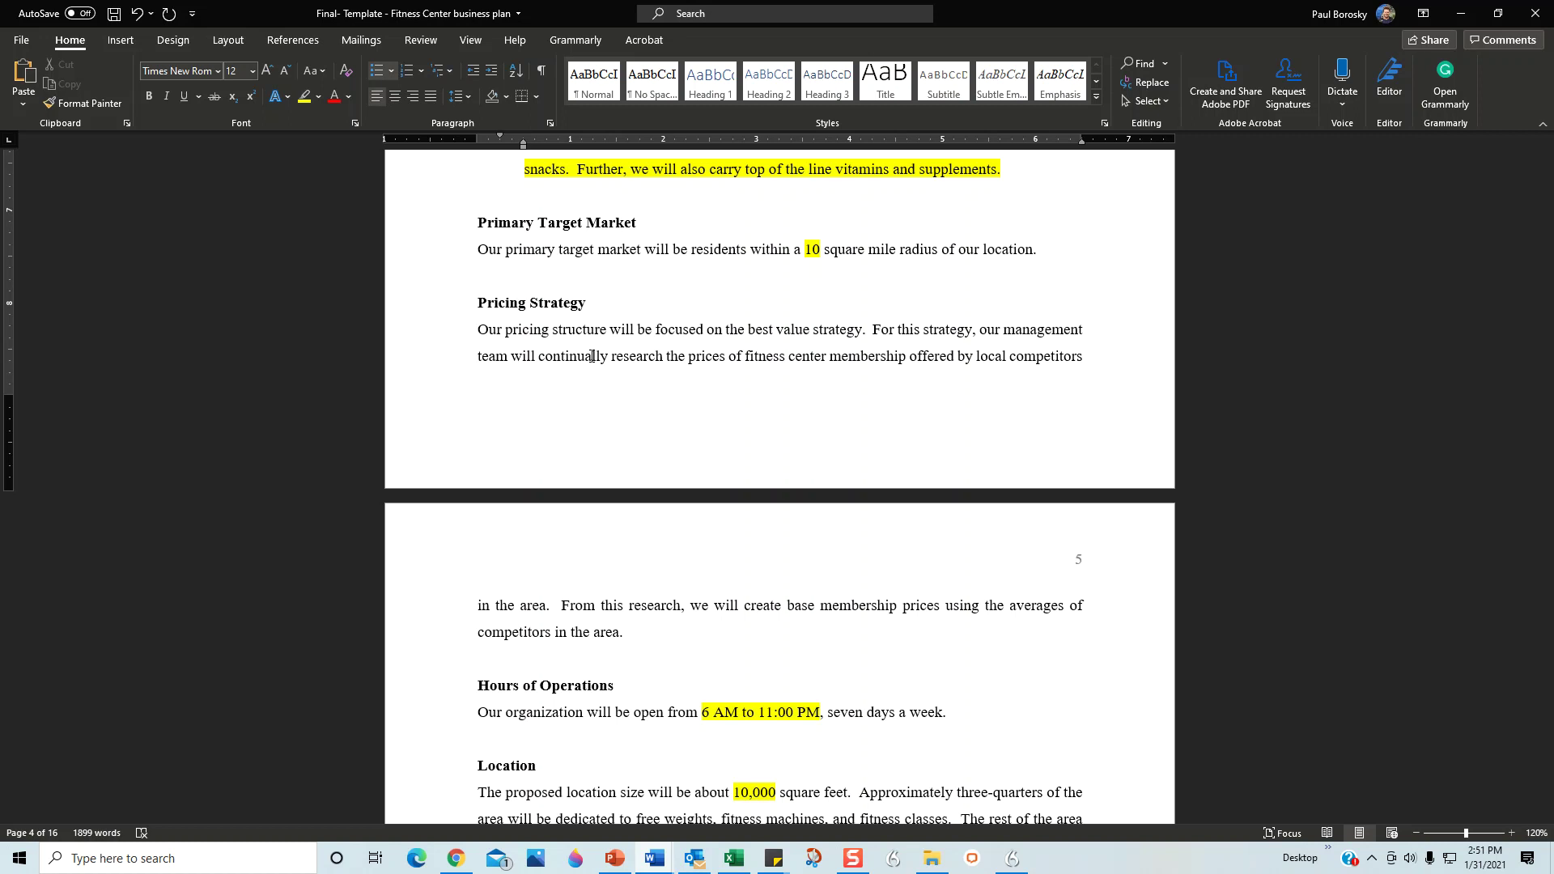
{"action": "scroll", "coordinate": [634, 462], "scroll_direction": "down", "scroll_amount": 5}
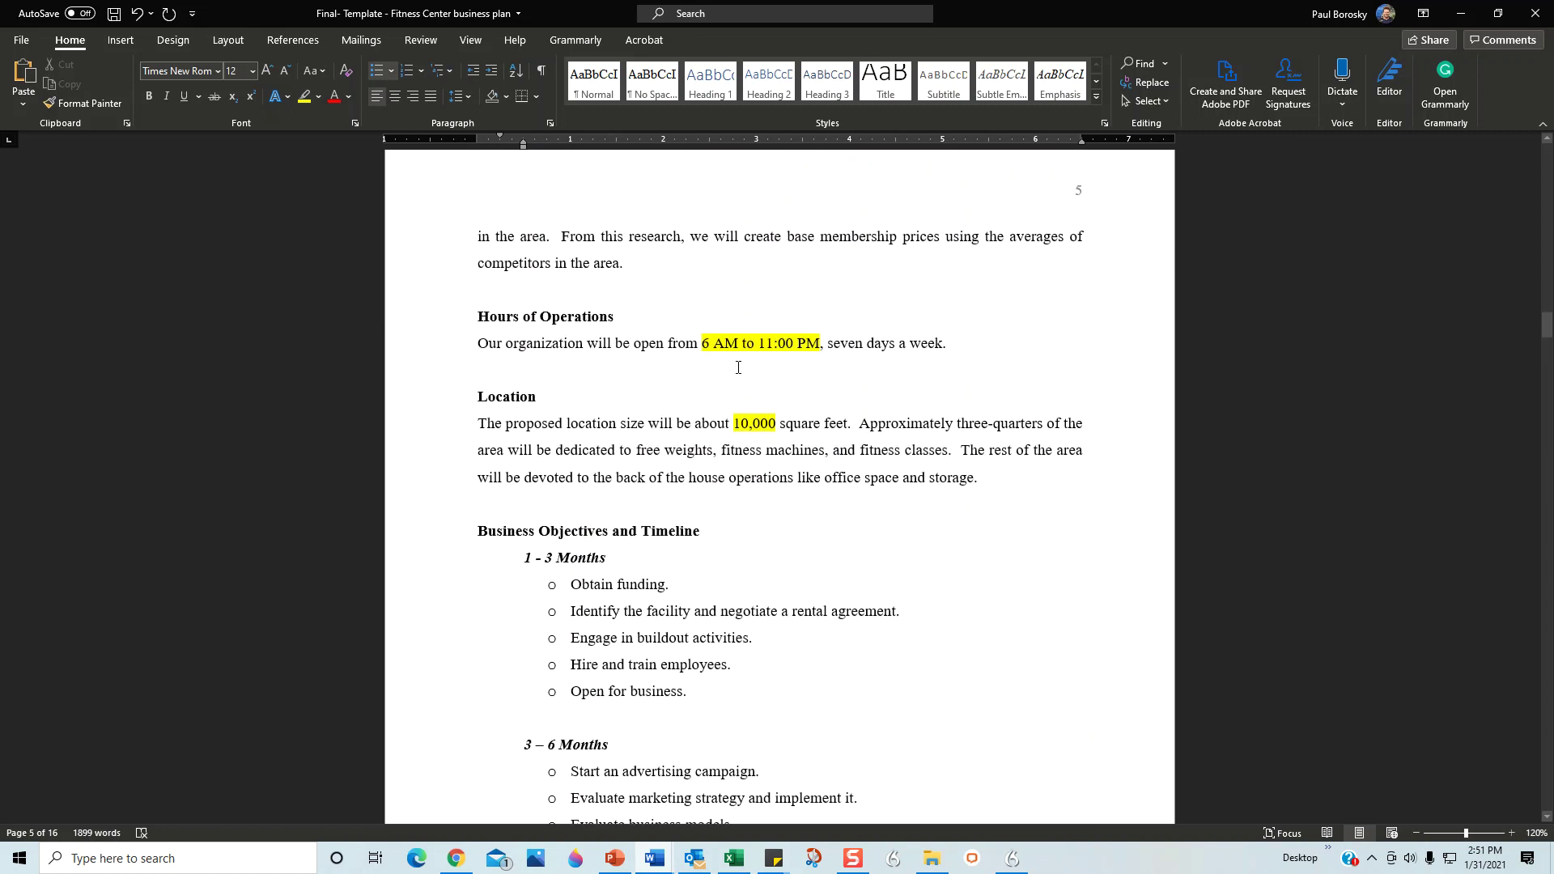
{"action": "scroll", "coordinate": [739, 368], "scroll_direction": "down", "scroll_amount": 1}
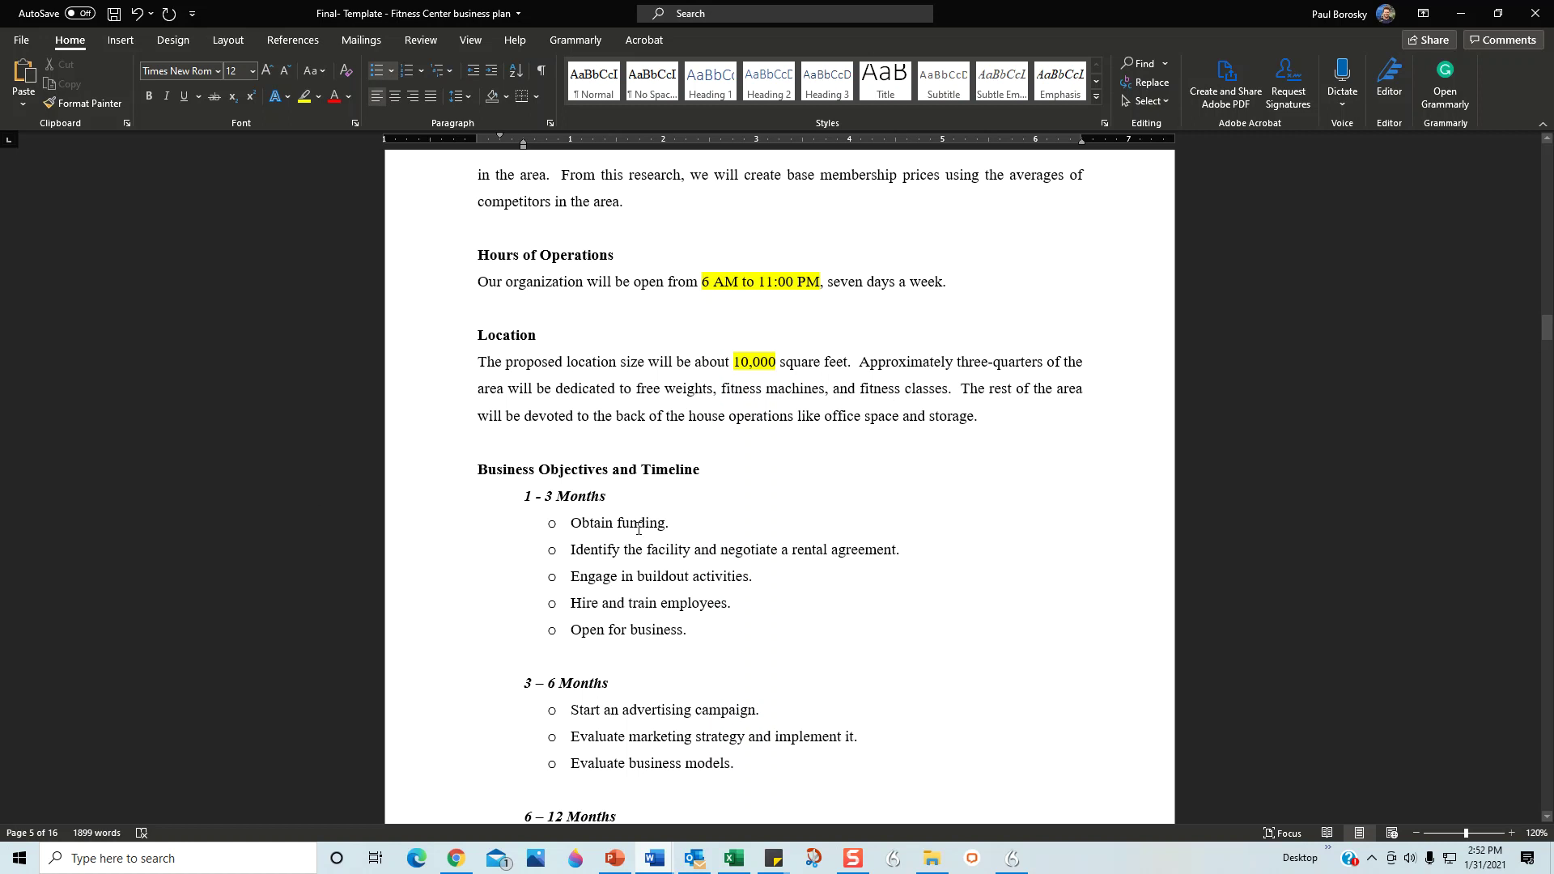
{"action": "scroll", "coordinate": [638, 529], "scroll_direction": "down", "scroll_amount": 1}
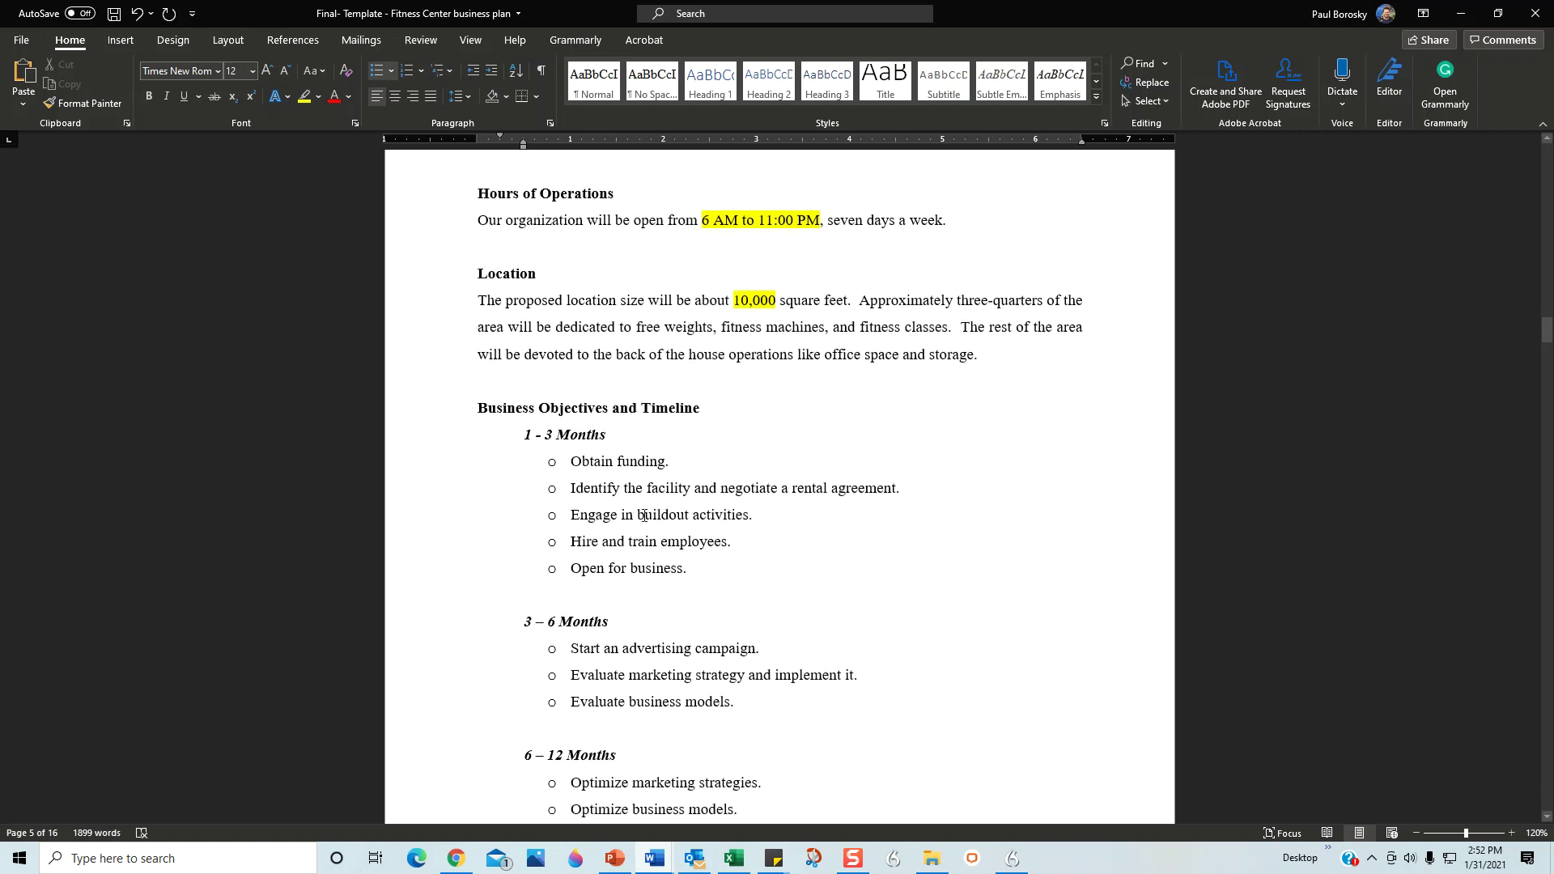
{"action": "scroll", "coordinate": [639, 518], "scroll_direction": "down", "scroll_amount": 2}
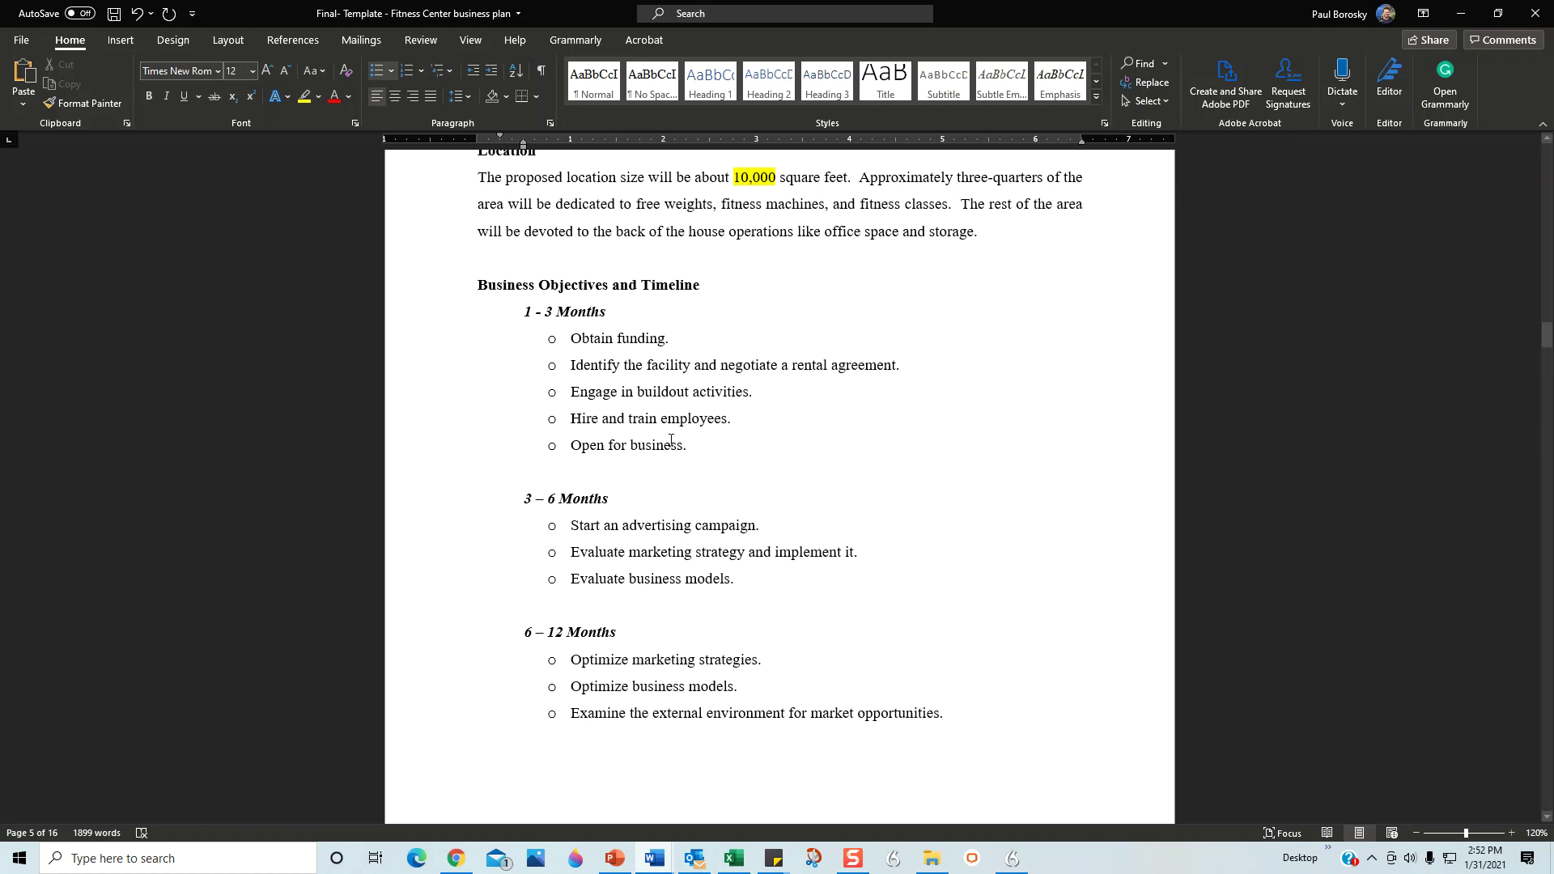
{"action": "scroll", "coordinate": [656, 458], "scroll_direction": "down", "scroll_amount": 1}
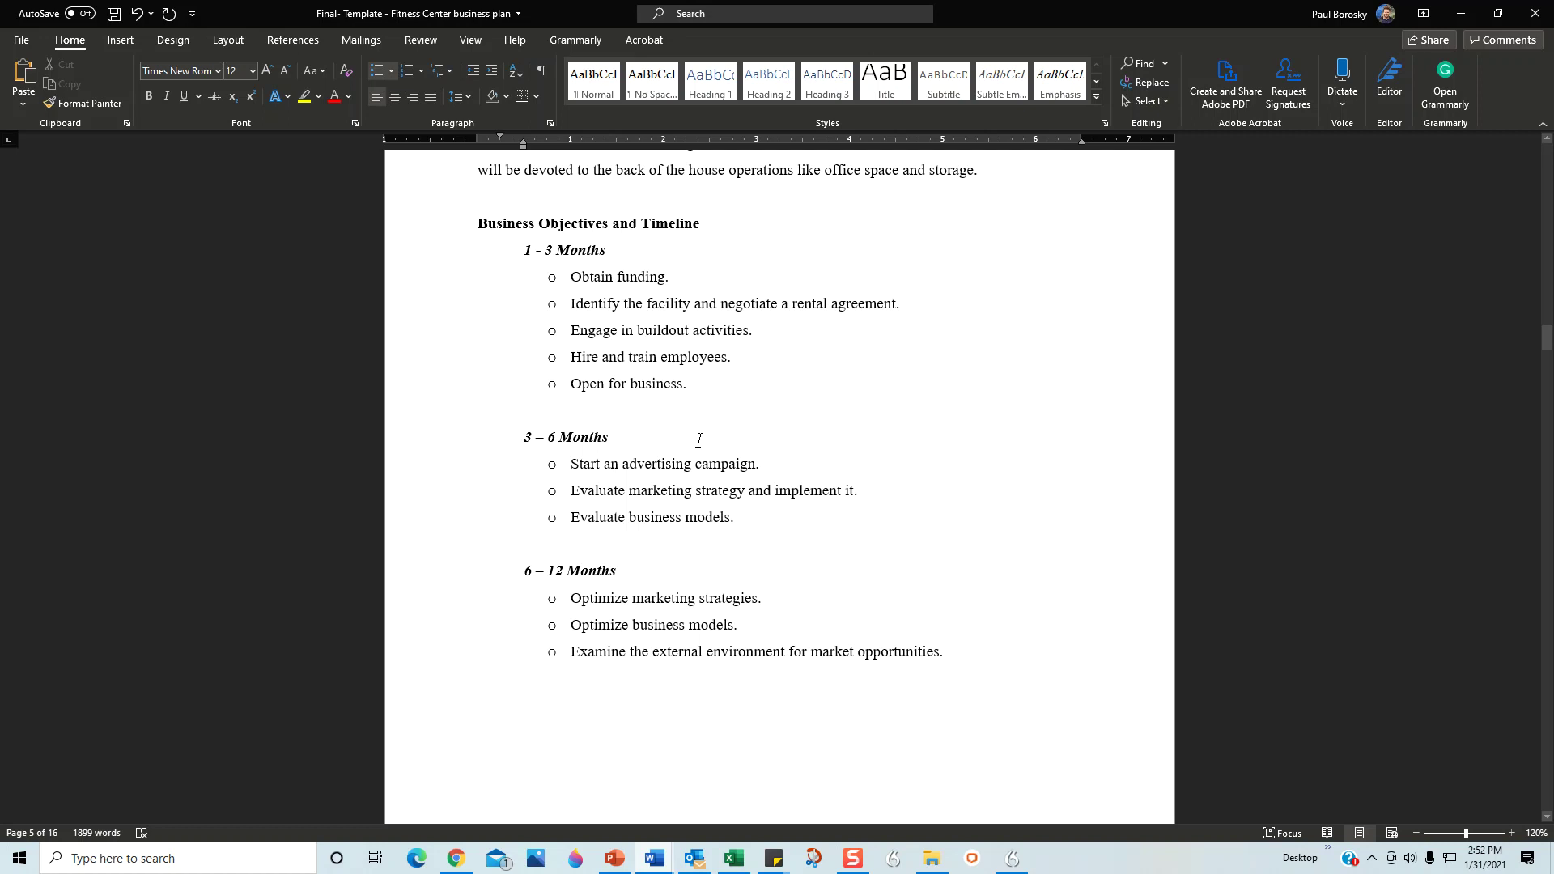
- Examine the Industry Analysis section and the Strengths box in the SWOT Analysis graphic
{"action": "scroll", "coordinate": [753, 429], "scroll_direction": "down", "scroll_amount": 12}
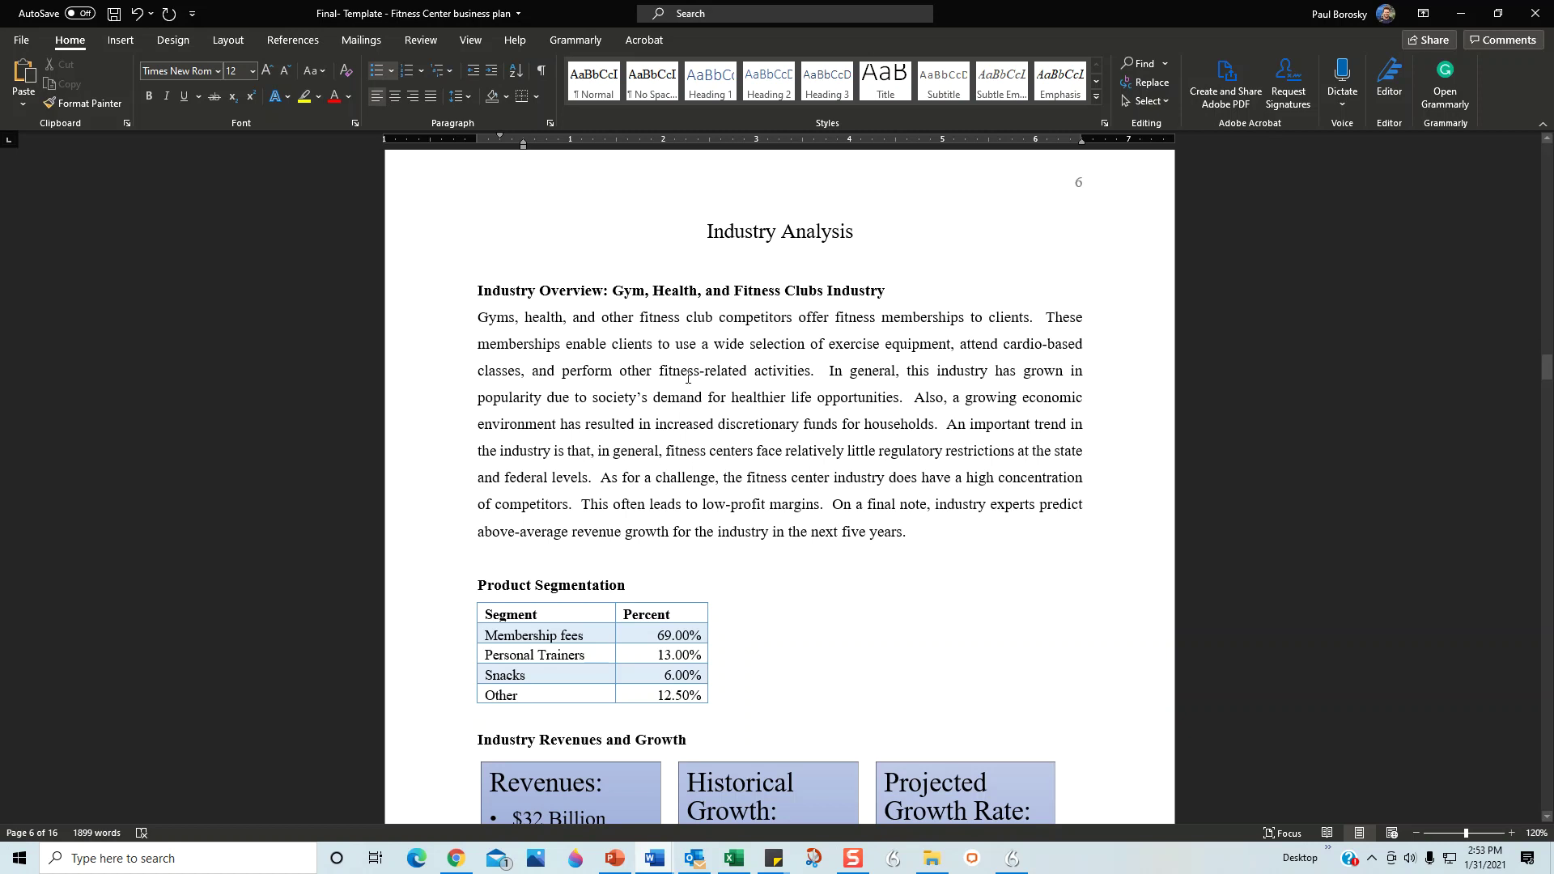
{"action": "scroll", "coordinate": [689, 378], "scroll_direction": "down", "scroll_amount": 3}
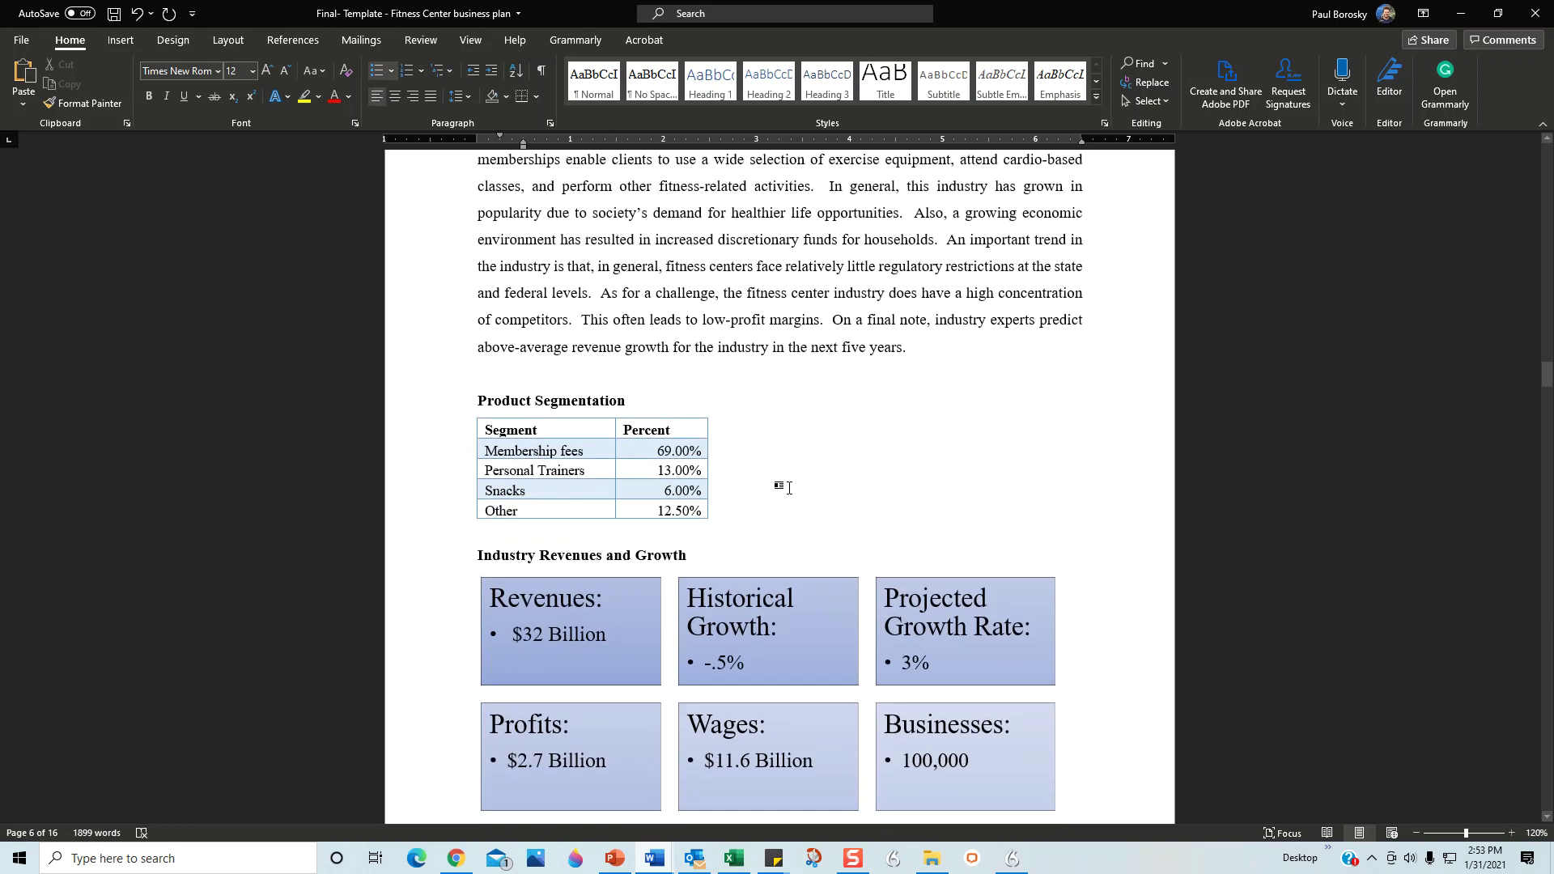
{"action": "scroll", "coordinate": [789, 488], "scroll_direction": "down", "scroll_amount": 8}
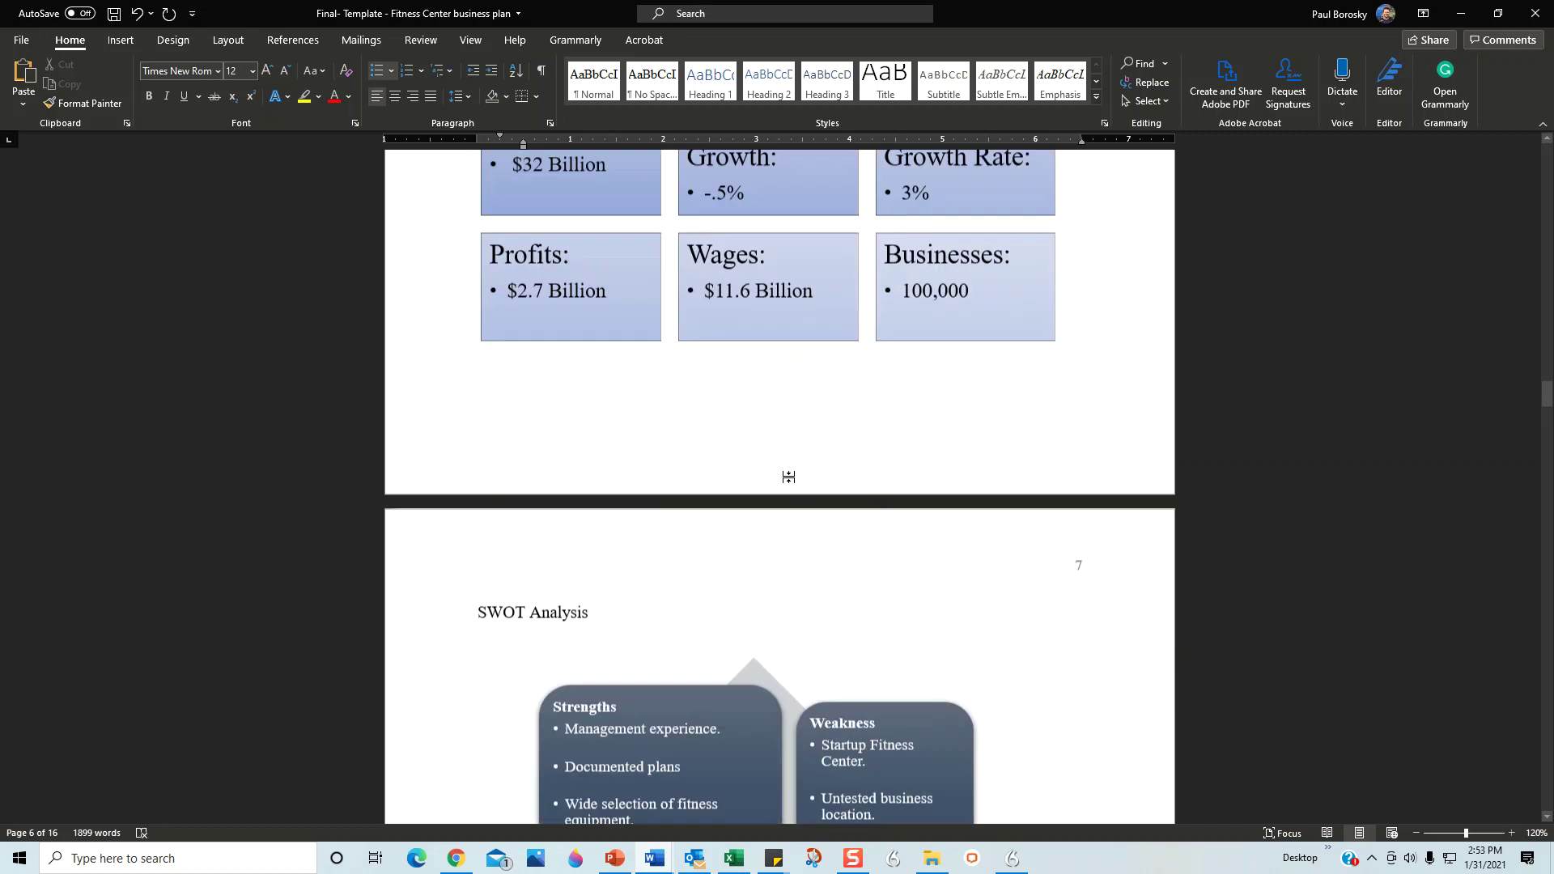
{"action": "scroll", "coordinate": [788, 477], "scroll_direction": "down", "scroll_amount": 6}
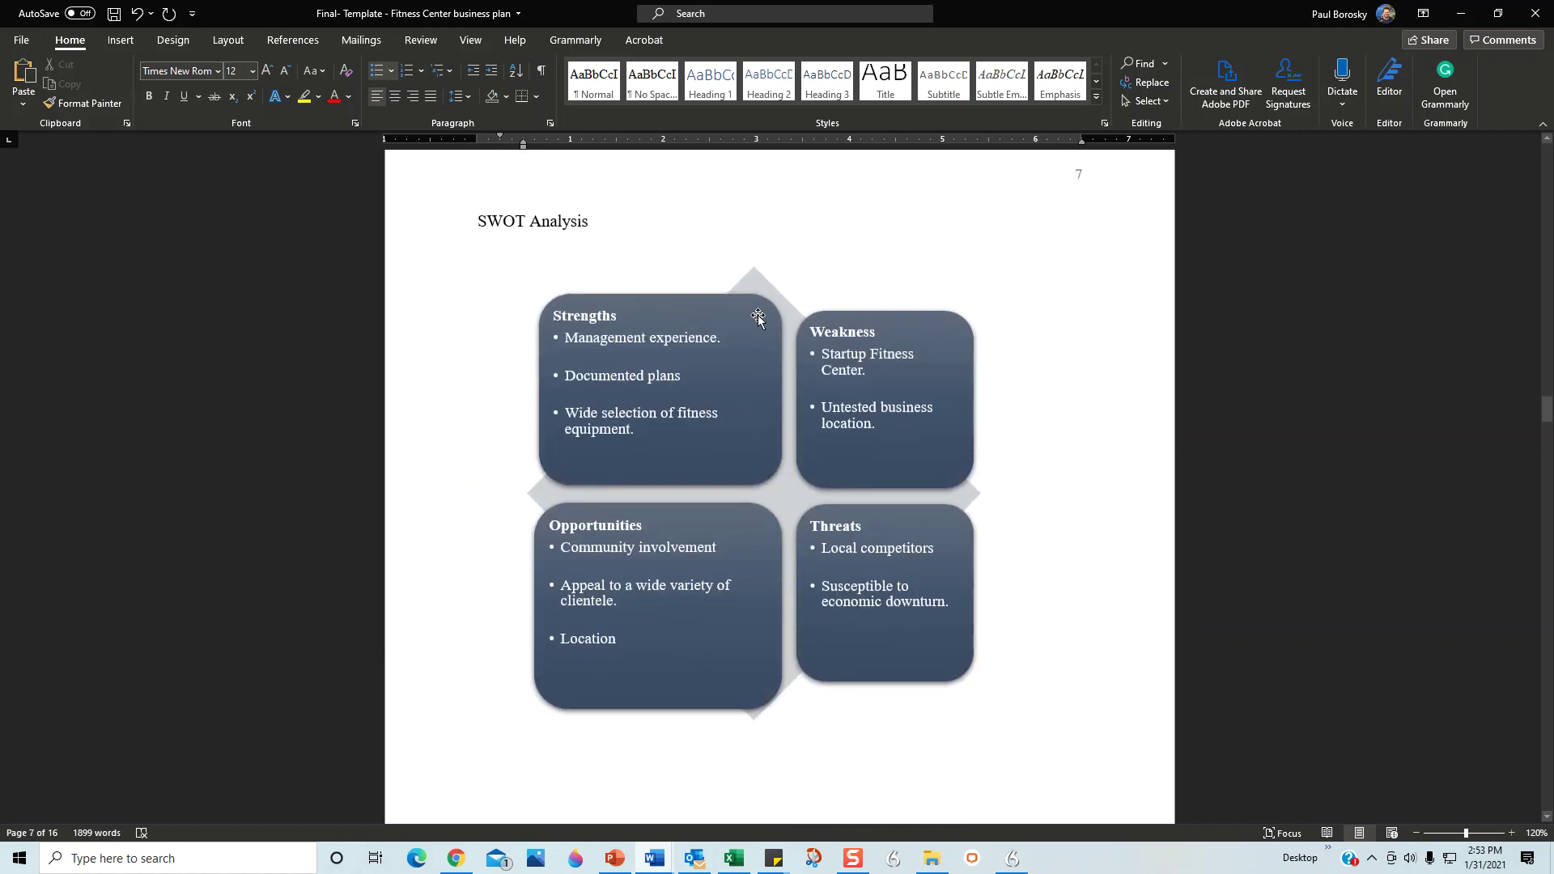
{"action": "left_click", "coordinate": [689, 383]}
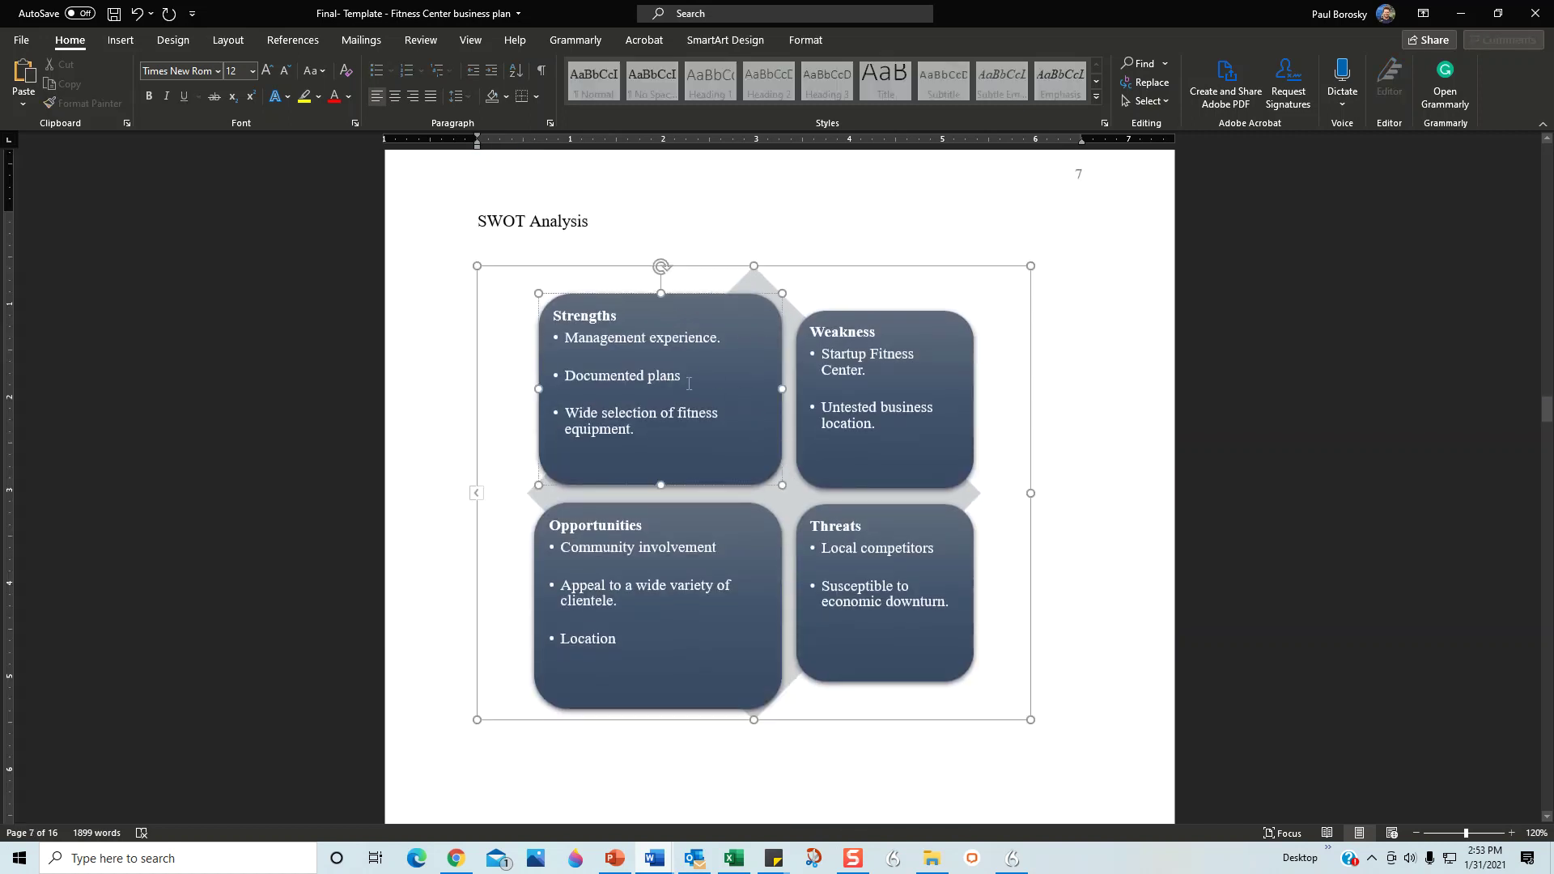
{"action": "left_click", "coordinate": [845, 748]}
{"action": "left_click", "coordinate": [717, 359]}
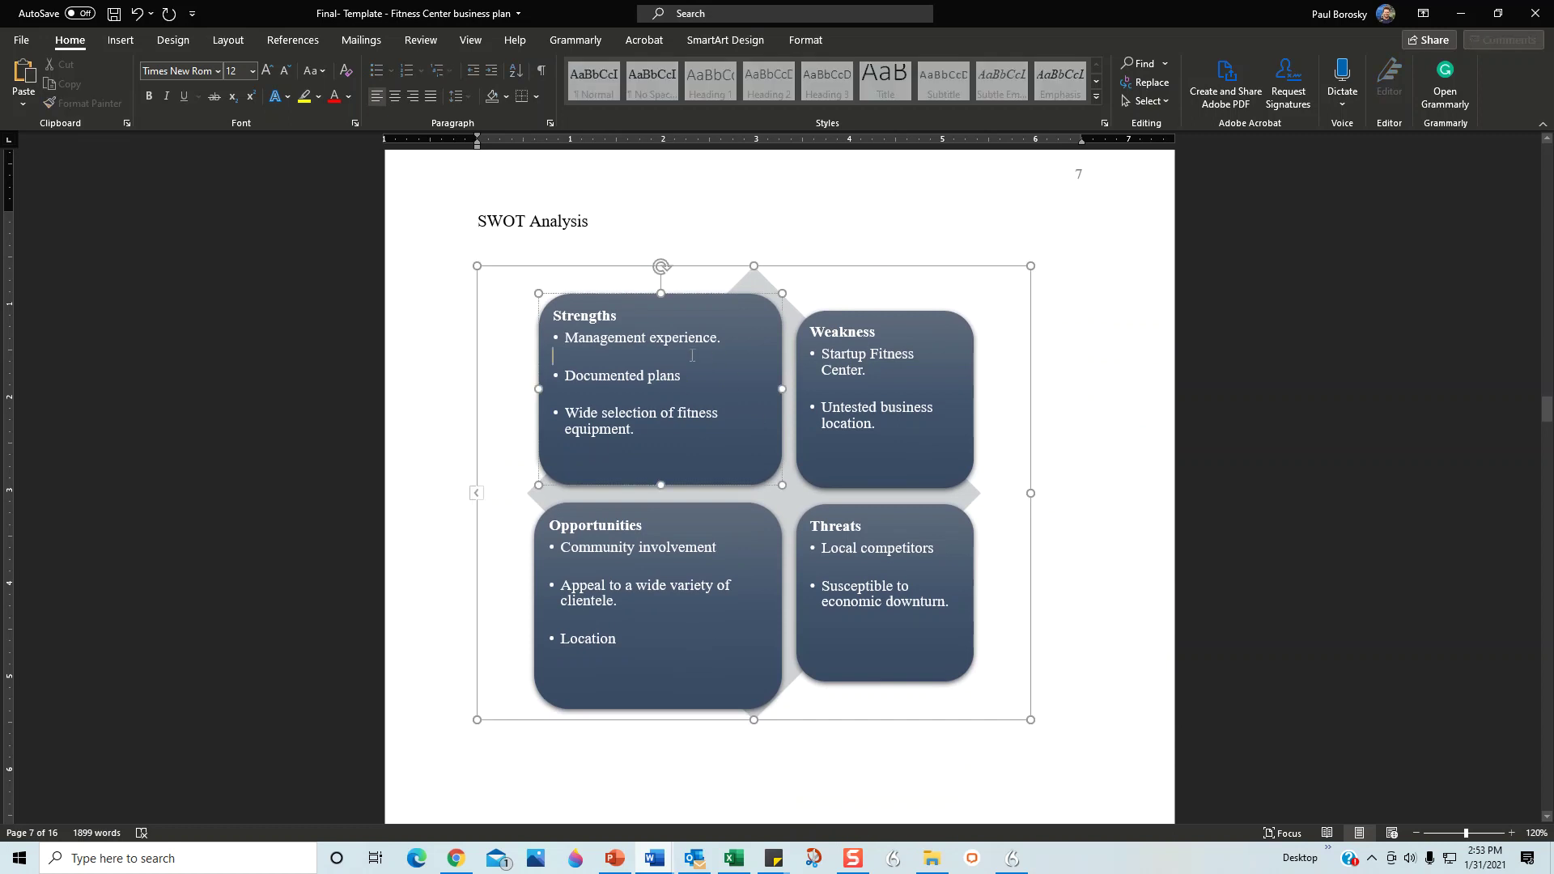
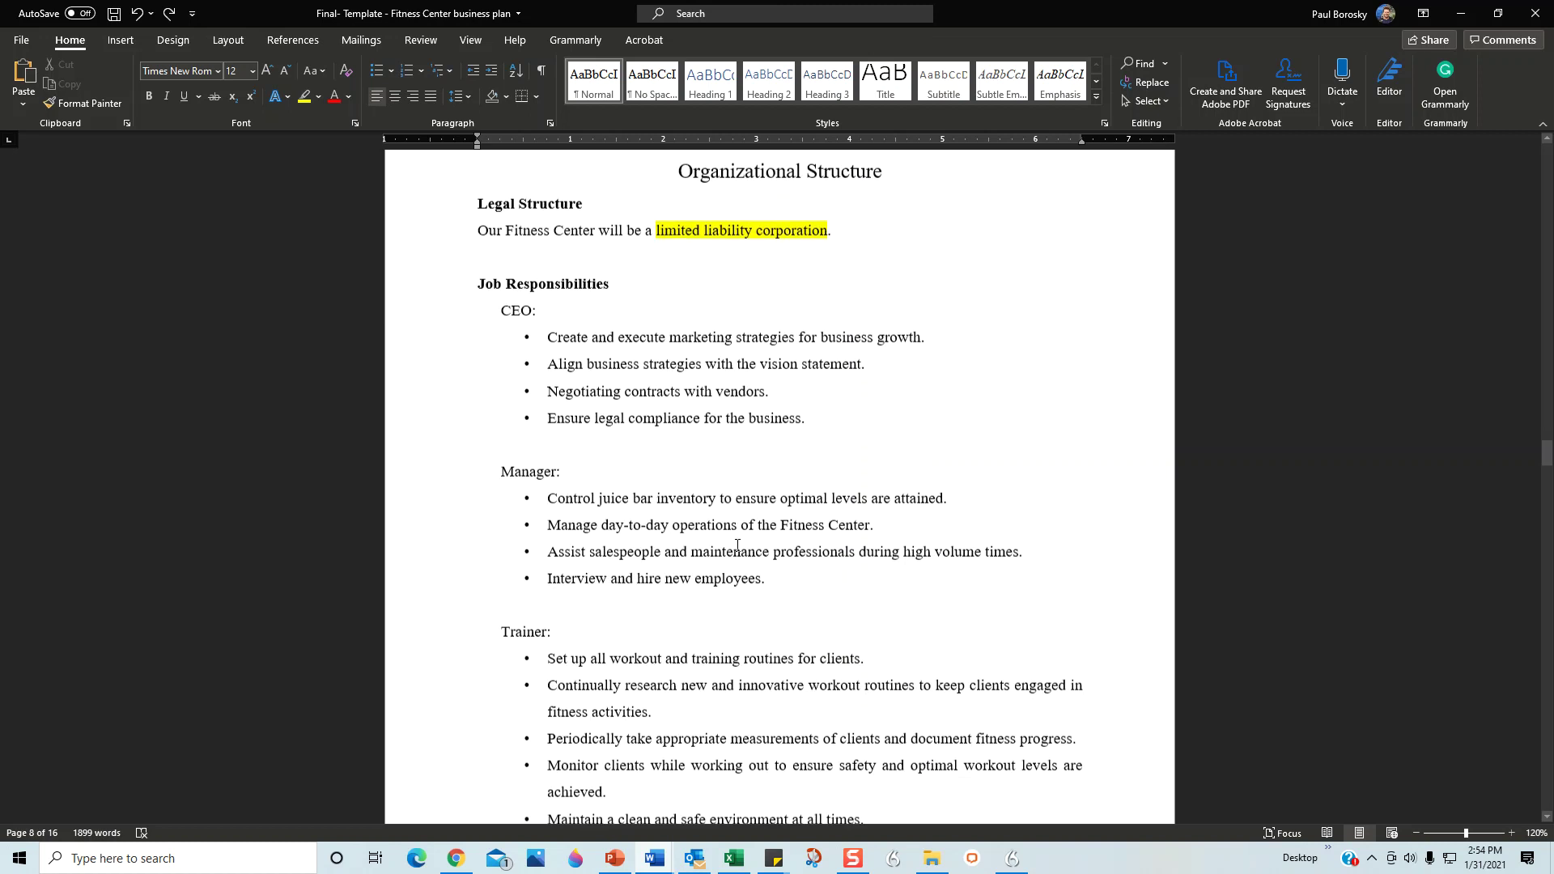
- Review the legal structure and job responsibilities in the Organizational Structure section
{"action": "scroll", "coordinate": [736, 537], "scroll_direction": "up", "scroll_amount": 1}
{"action": "scroll", "coordinate": [735, 537], "scroll_direction": "up", "scroll_amount": 2}
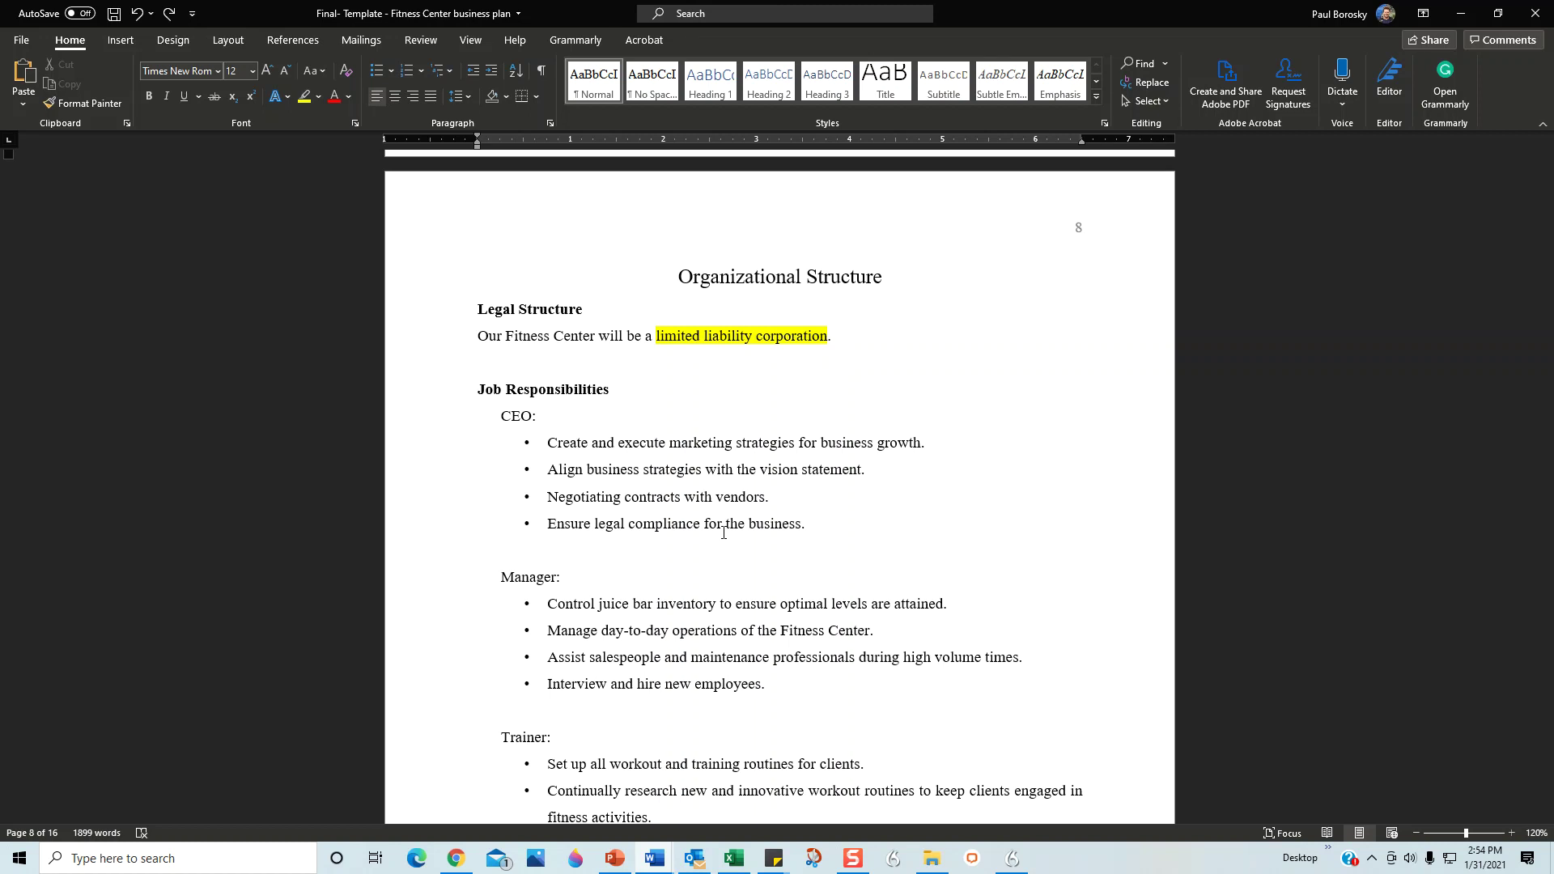
- Review the CEO, Manager and Trainer duties under Job Responsibilities, briefly selecting the Trainer block
{"action": "scroll", "coordinate": [724, 533], "scroll_direction": "down", "scroll_amount": 3}
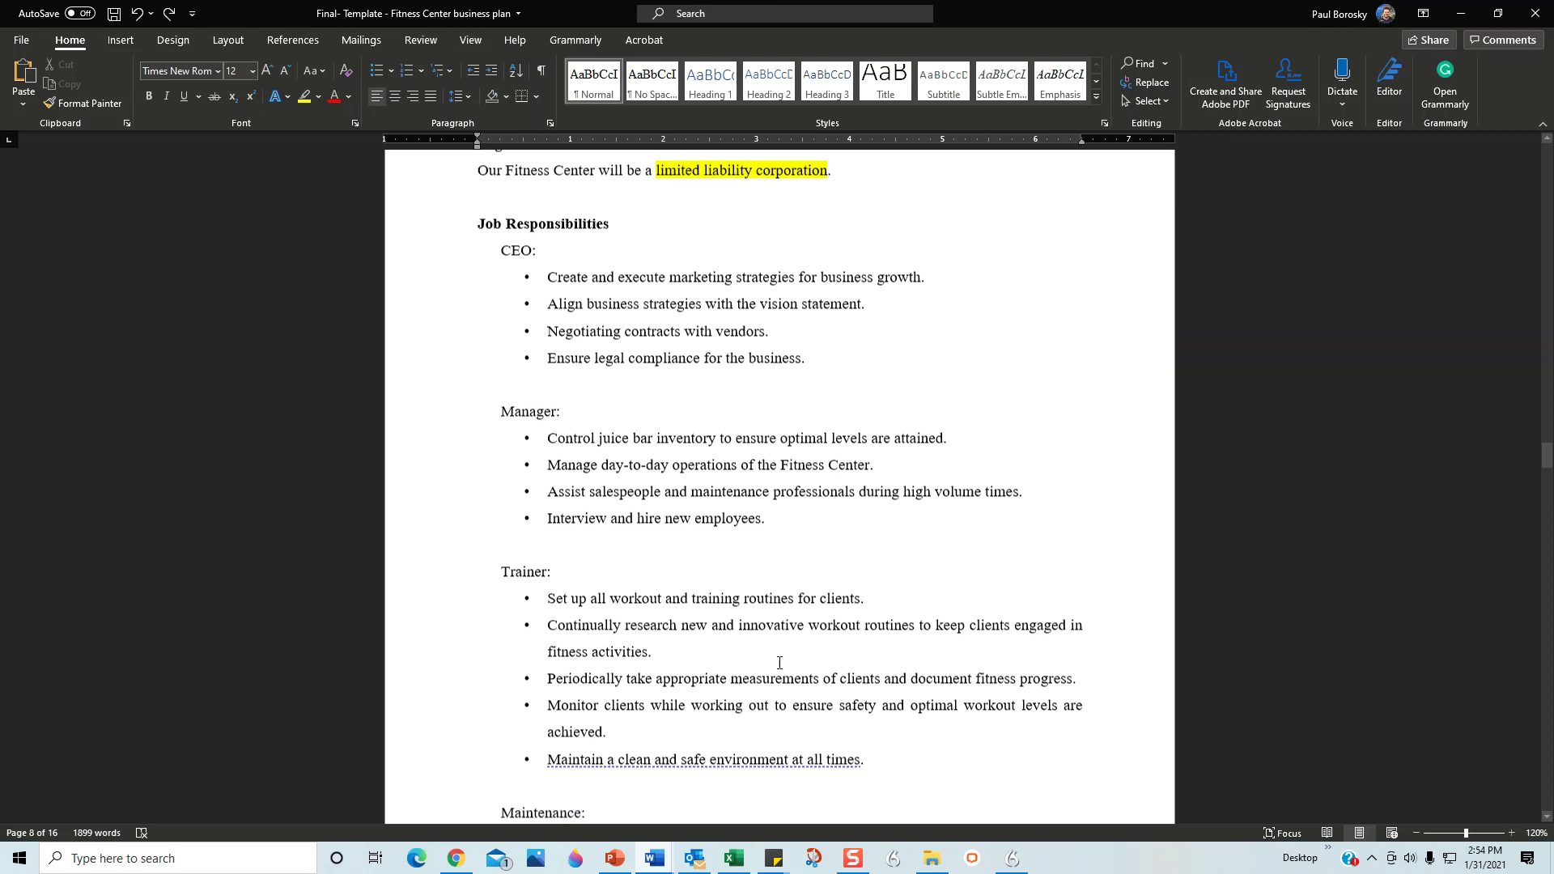
{"action": "left_click_drag", "start_coordinate": [485, 743], "coordinate": [415, 541]}
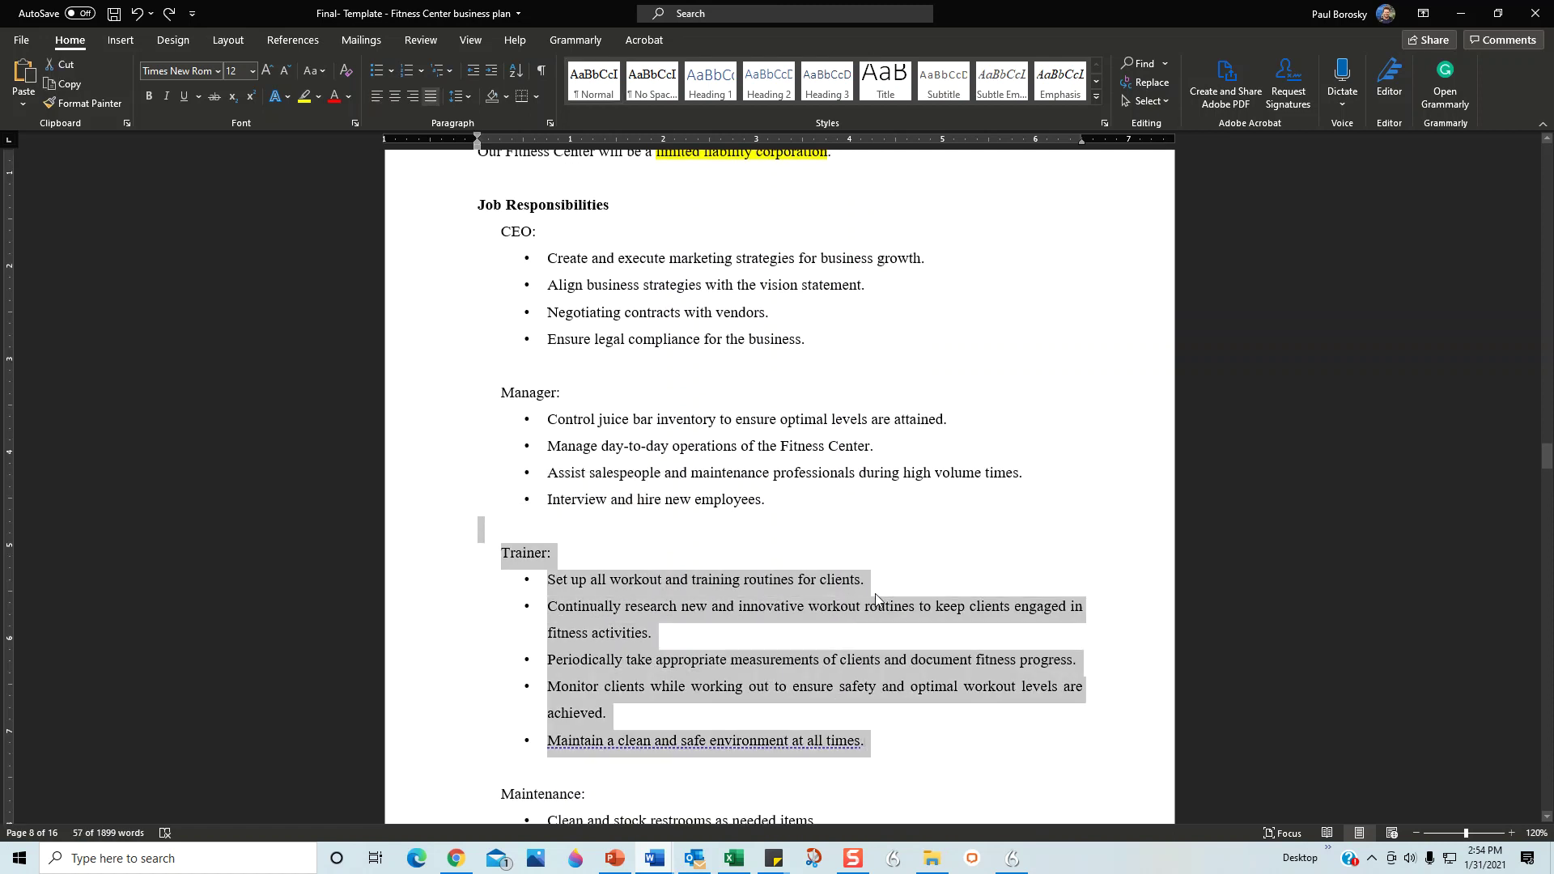
{"action": "left_click", "coordinate": [933, 556]}
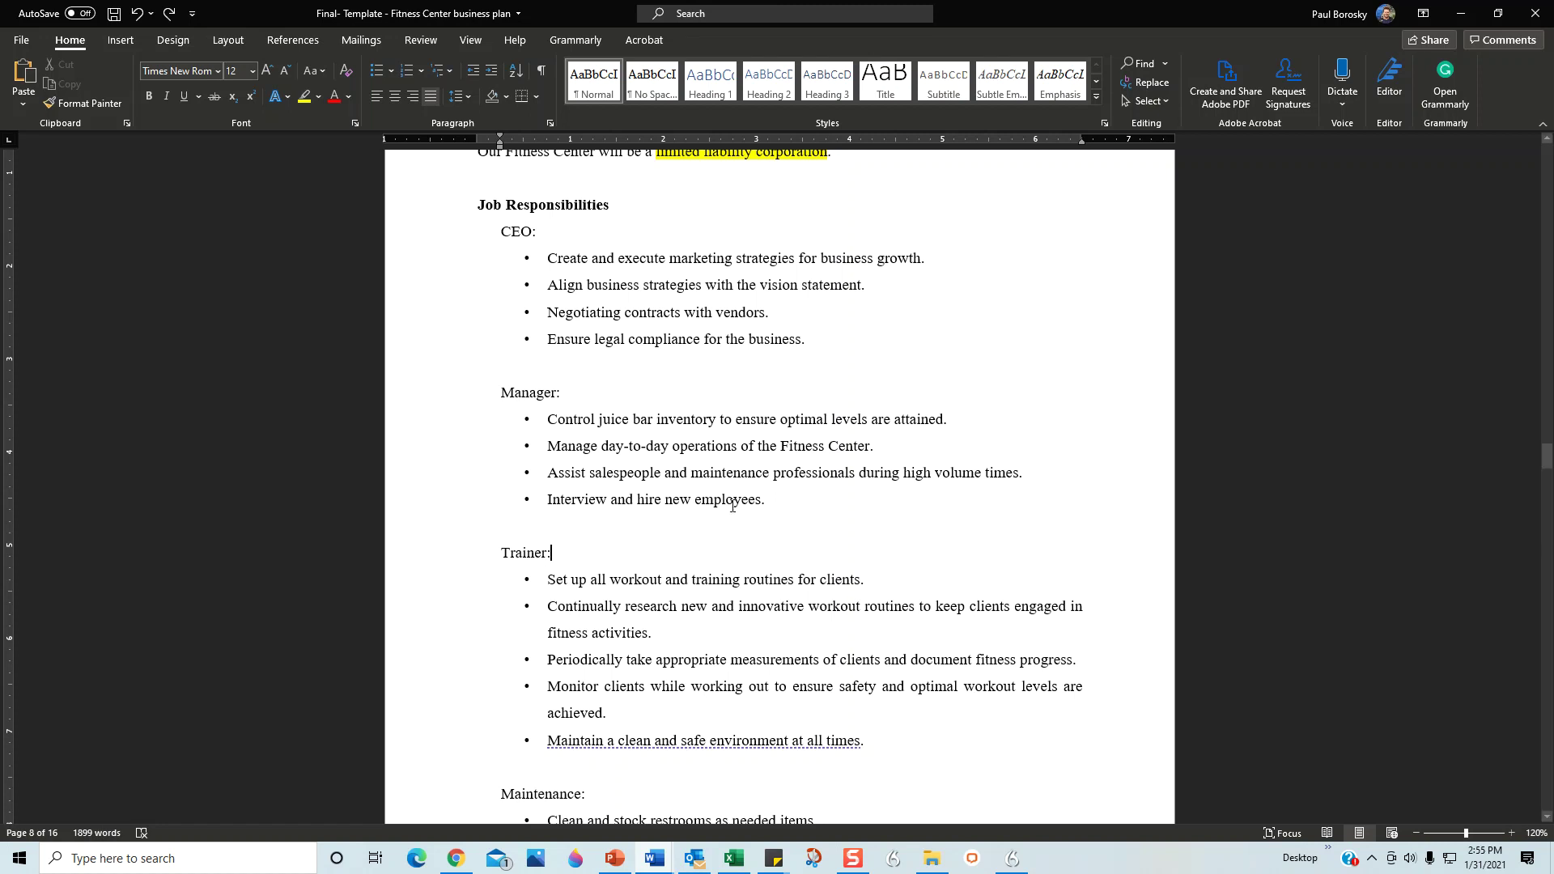
{"action": "scroll", "coordinate": [578, 324], "scroll_direction": "up", "scroll_amount": 1}
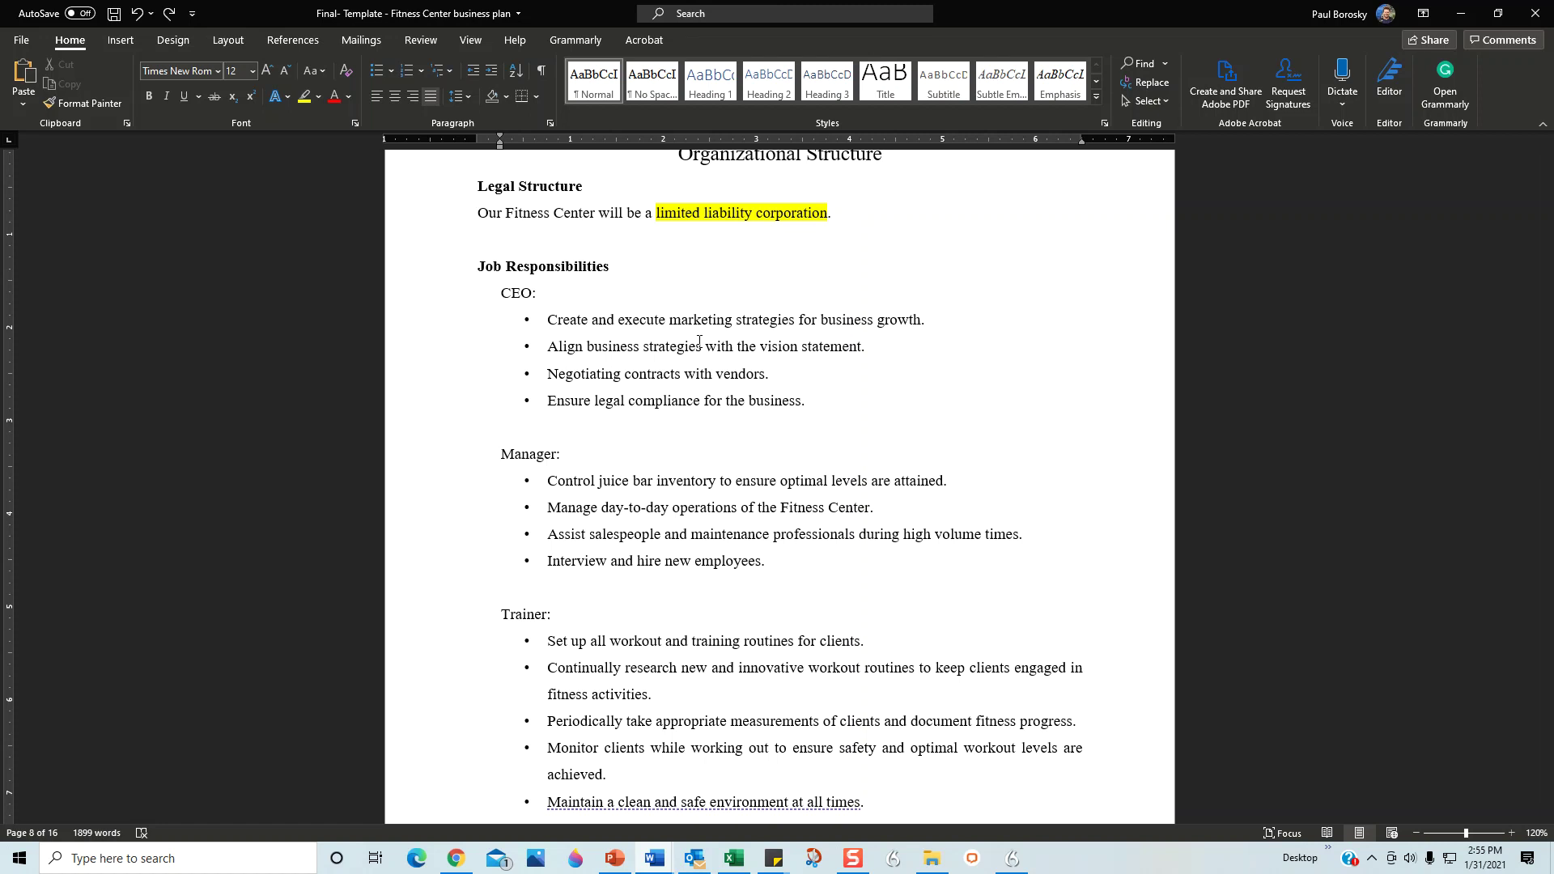
- Inspect the Organizational Chart graphic on page 9, opening its text outline and closing it again
{"action": "scroll", "coordinate": [688, 340], "scroll_direction": "down", "scroll_amount": 7}
{"action": "scroll", "coordinate": [687, 341], "scroll_direction": "down", "scroll_amount": 5}
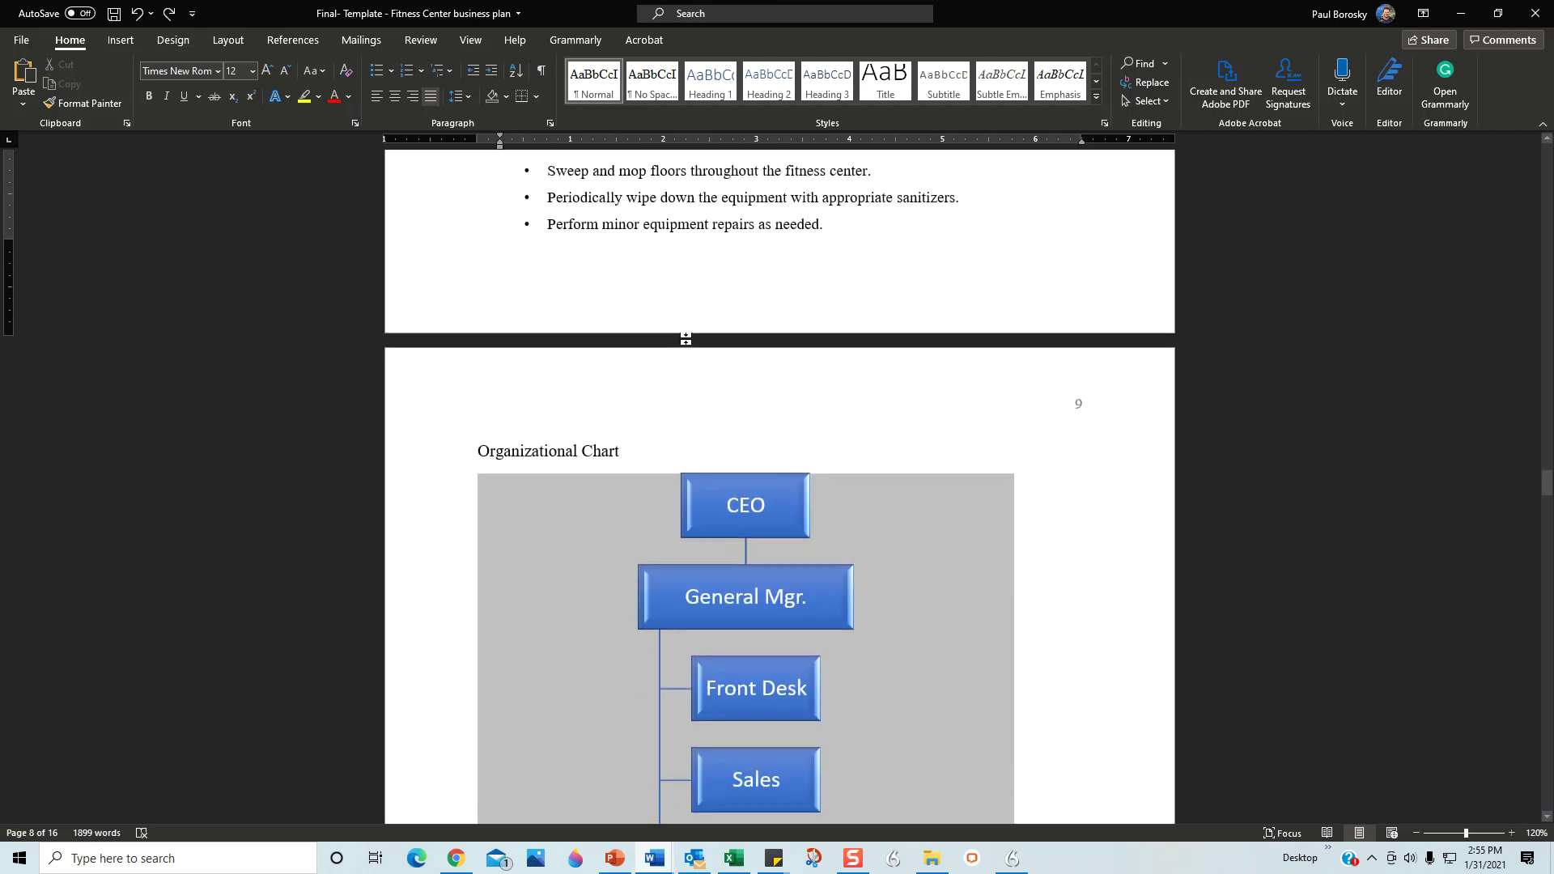
{"action": "scroll", "coordinate": [932, 403], "scroll_direction": "down", "scroll_amount": 1}
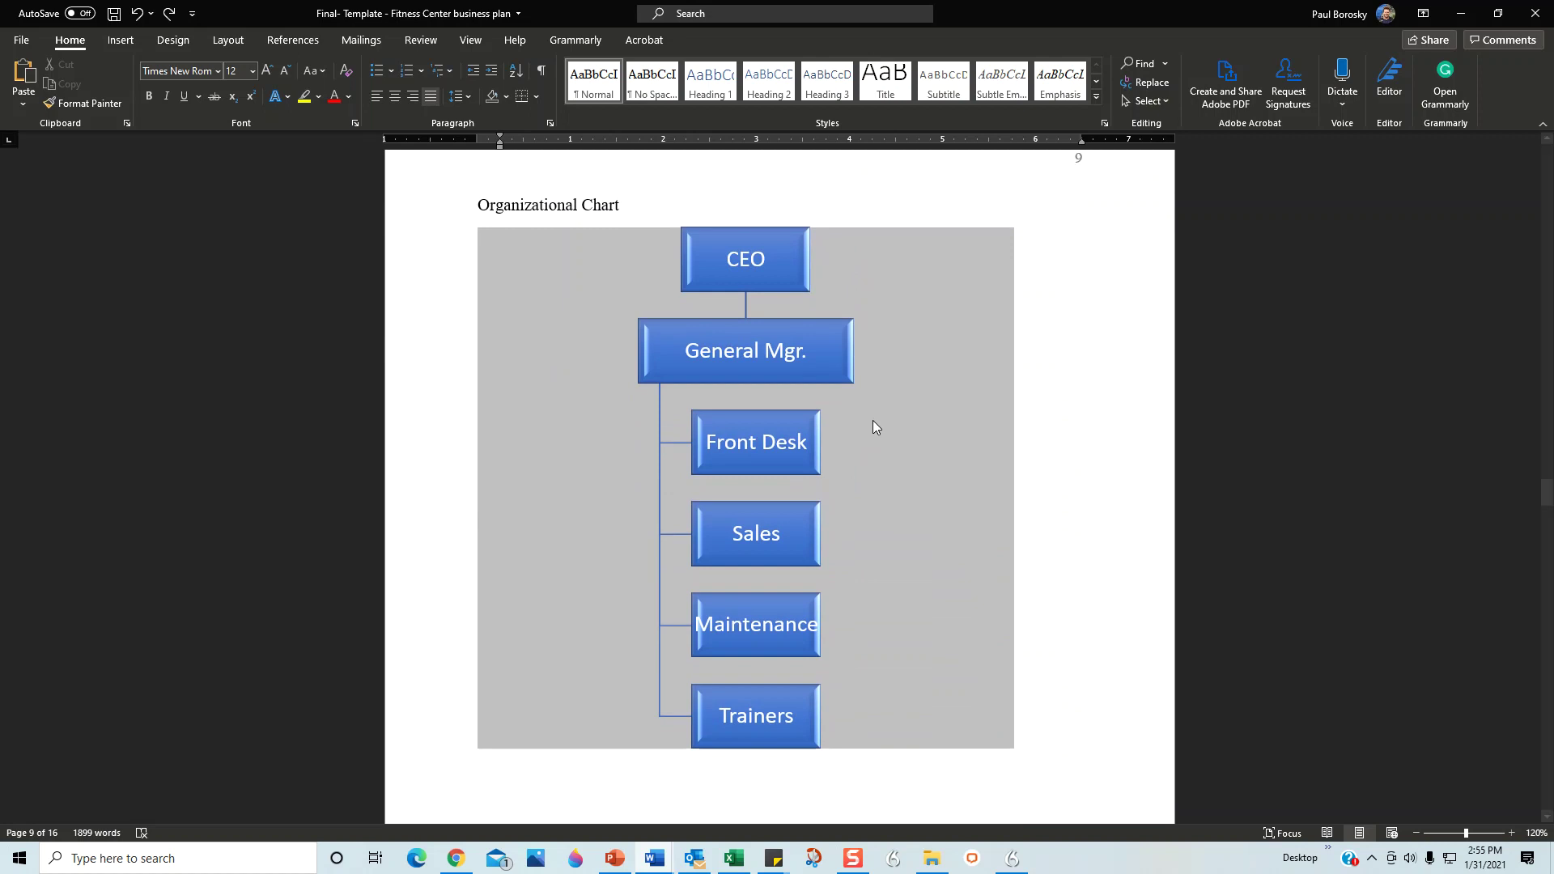
{"action": "left_click", "coordinate": [557, 437]}
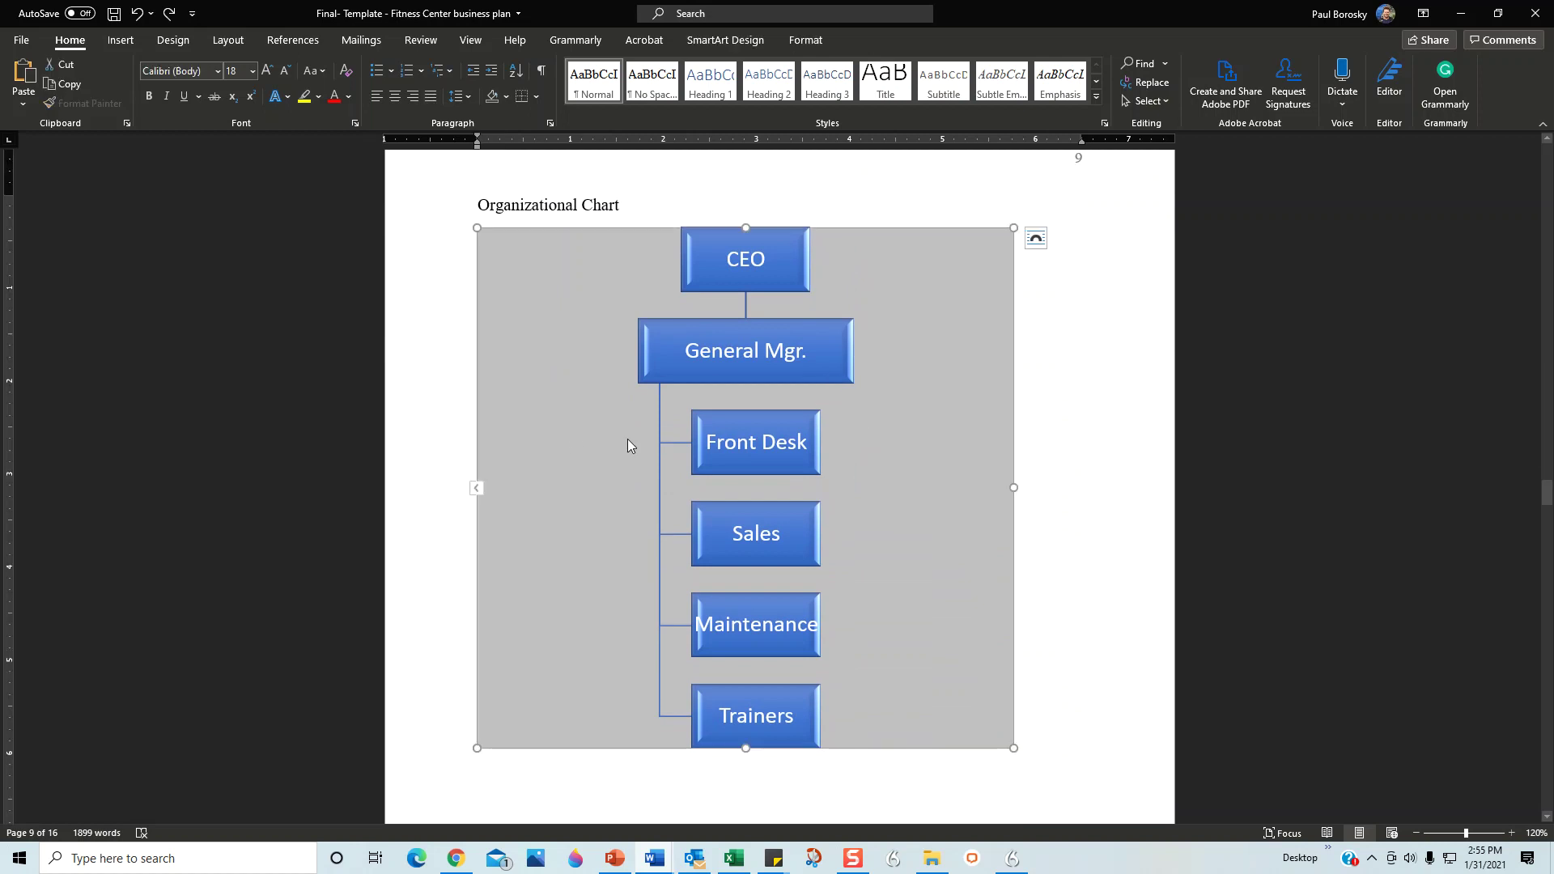
{"action": "left_click", "coordinate": [478, 490]}
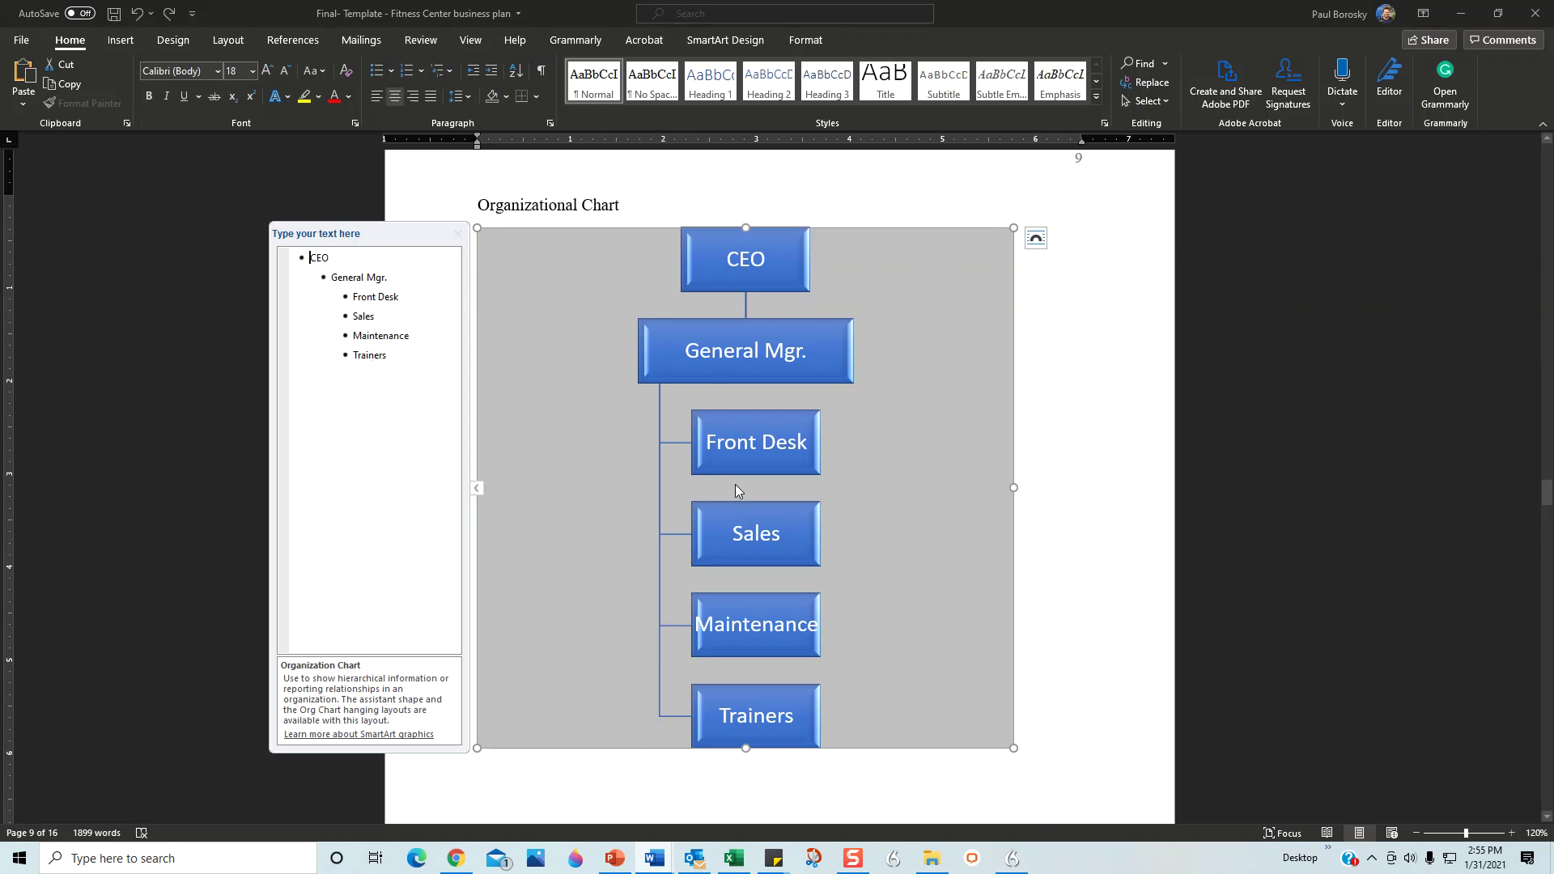
{"action": "left_click", "coordinate": [458, 234]}
{"action": "scroll", "coordinate": [619, 383], "scroll_direction": "down", "scroll_amount": 10}
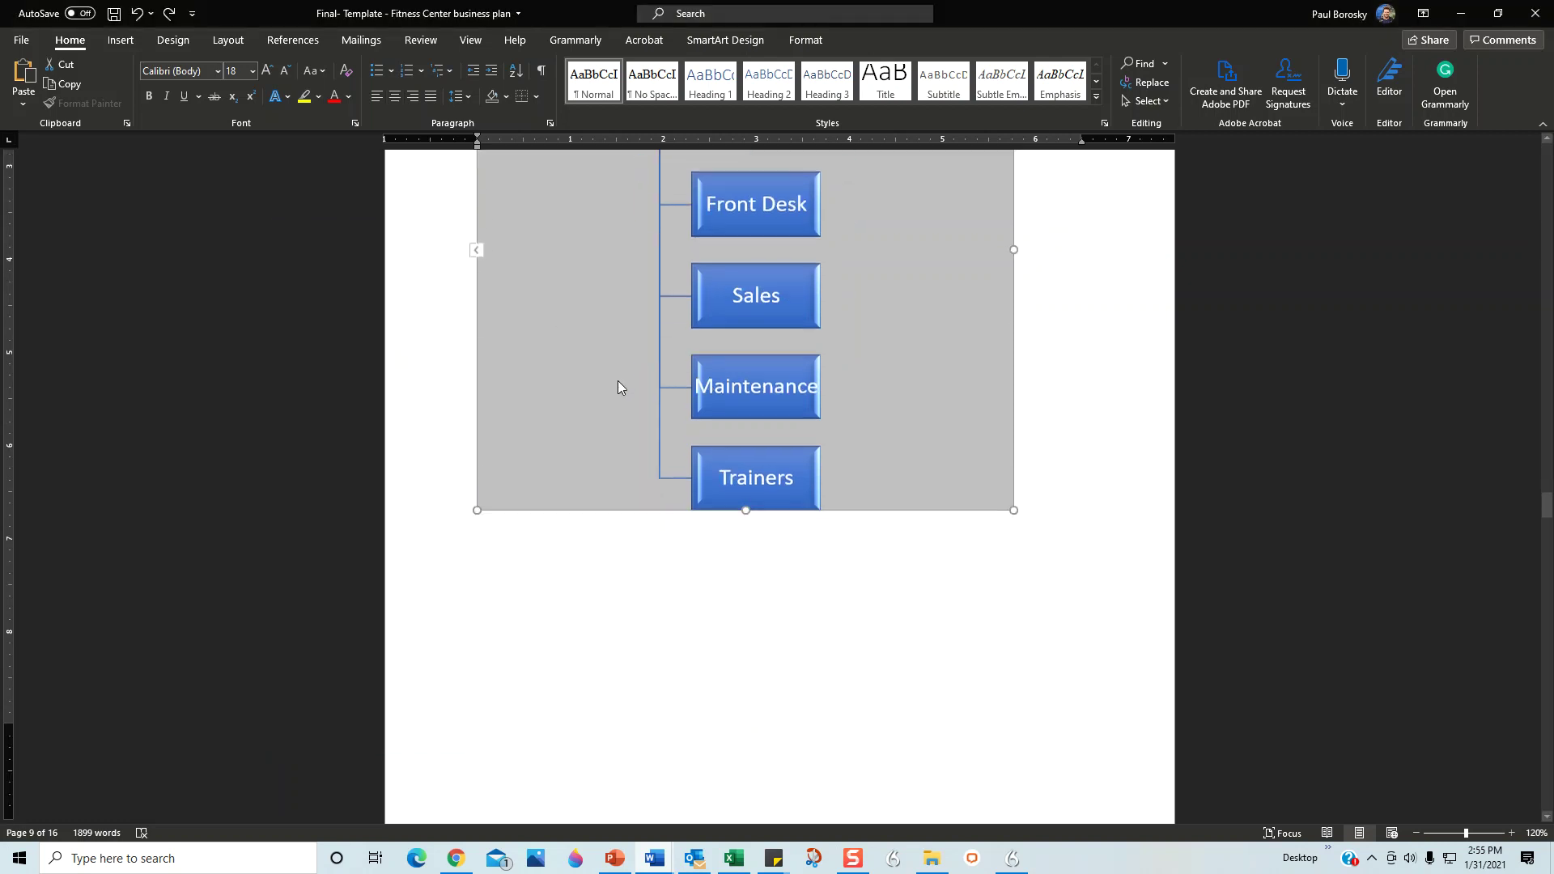
{"action": "left_click", "coordinate": [852, 493]}
- Review the traditional, internet and social media strategies in the Marketing section and the highlighted terms in the Funding Request
{"action": "scroll", "coordinate": [810, 485], "scroll_direction": "down", "scroll_amount": 2}
{"action": "scroll", "coordinate": [810, 461], "scroll_direction": "up", "scroll_amount": 1}
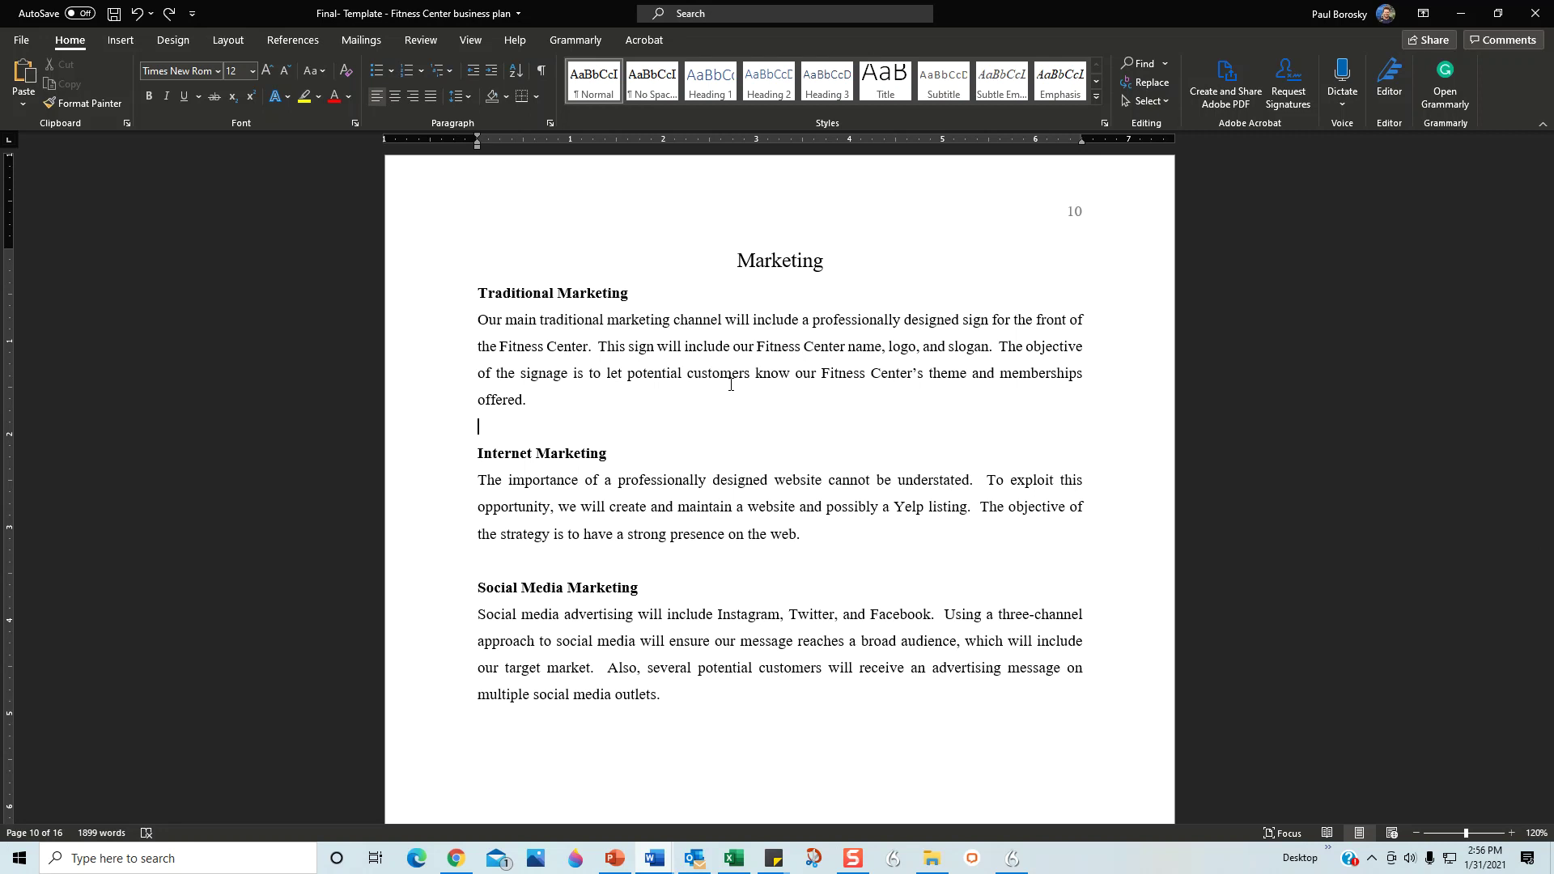
{"action": "scroll", "coordinate": [666, 472], "scroll_direction": "down", "scroll_amount": 15}
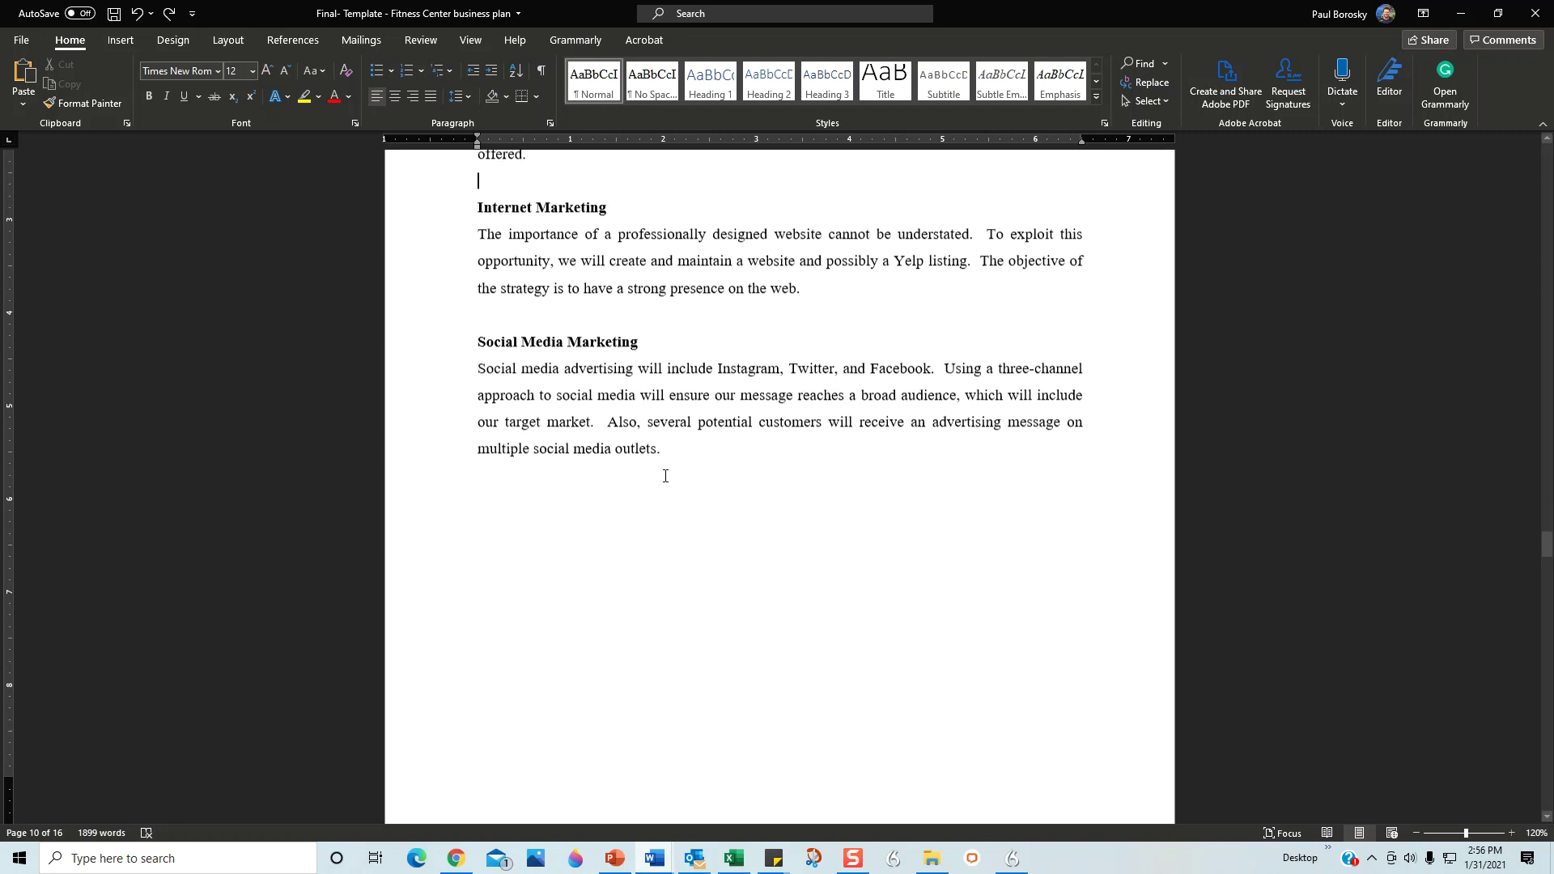
{"action": "scroll", "coordinate": [668, 495], "scroll_direction": "up", "scroll_amount": 3}
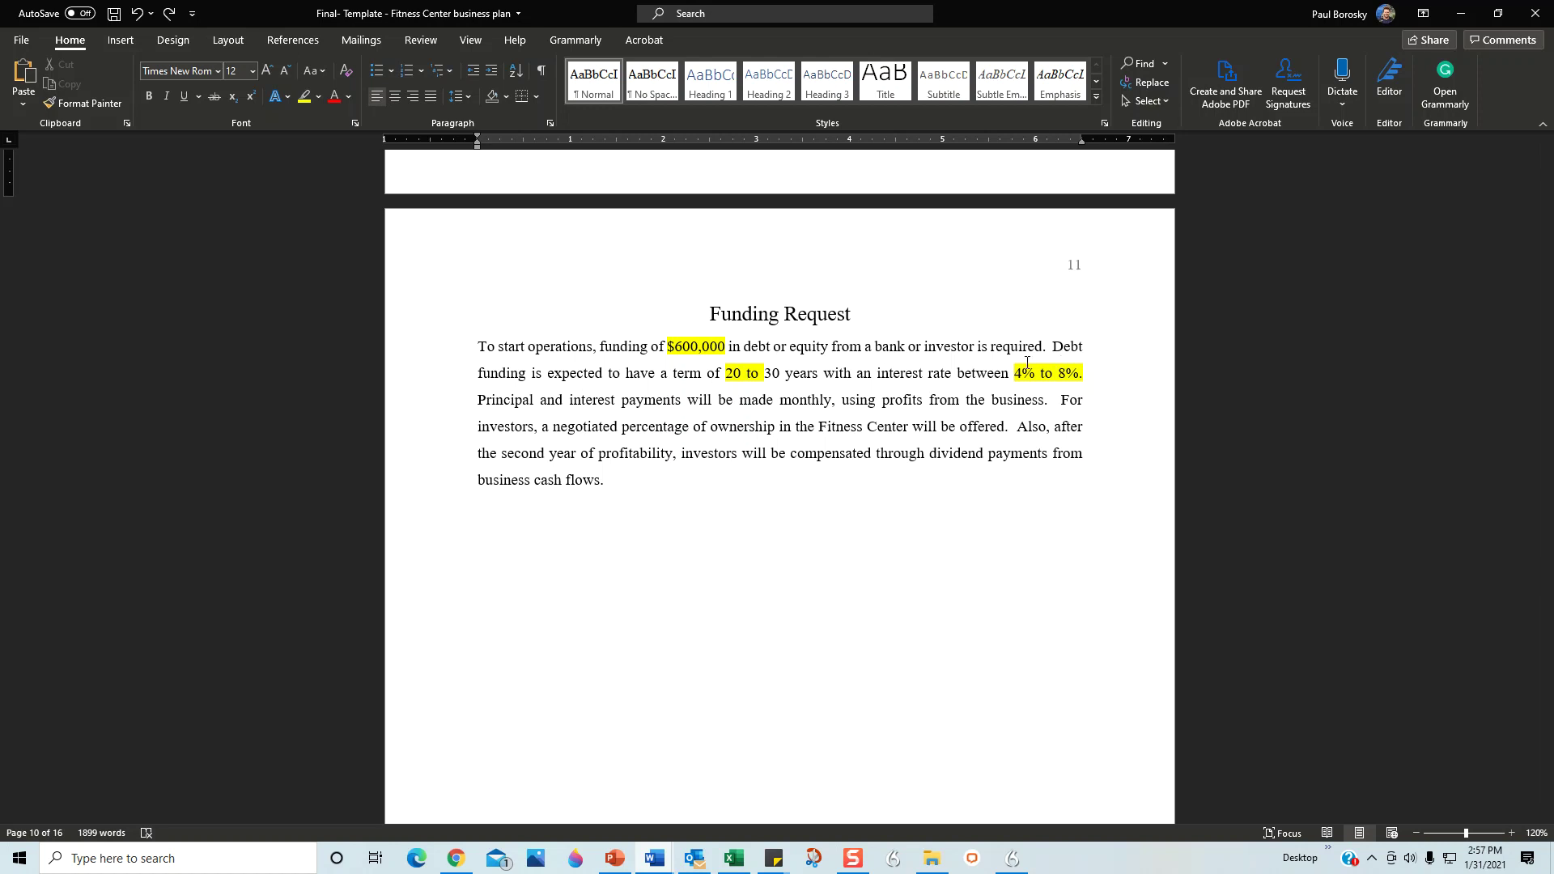
- Examine the Financial Projections, from the Year 1 quarterly profit and loss tables to the five-year Pro Forma Income Statement
{"action": "scroll", "coordinate": [867, 517], "scroll_direction": "down", "scroll_amount": 10}
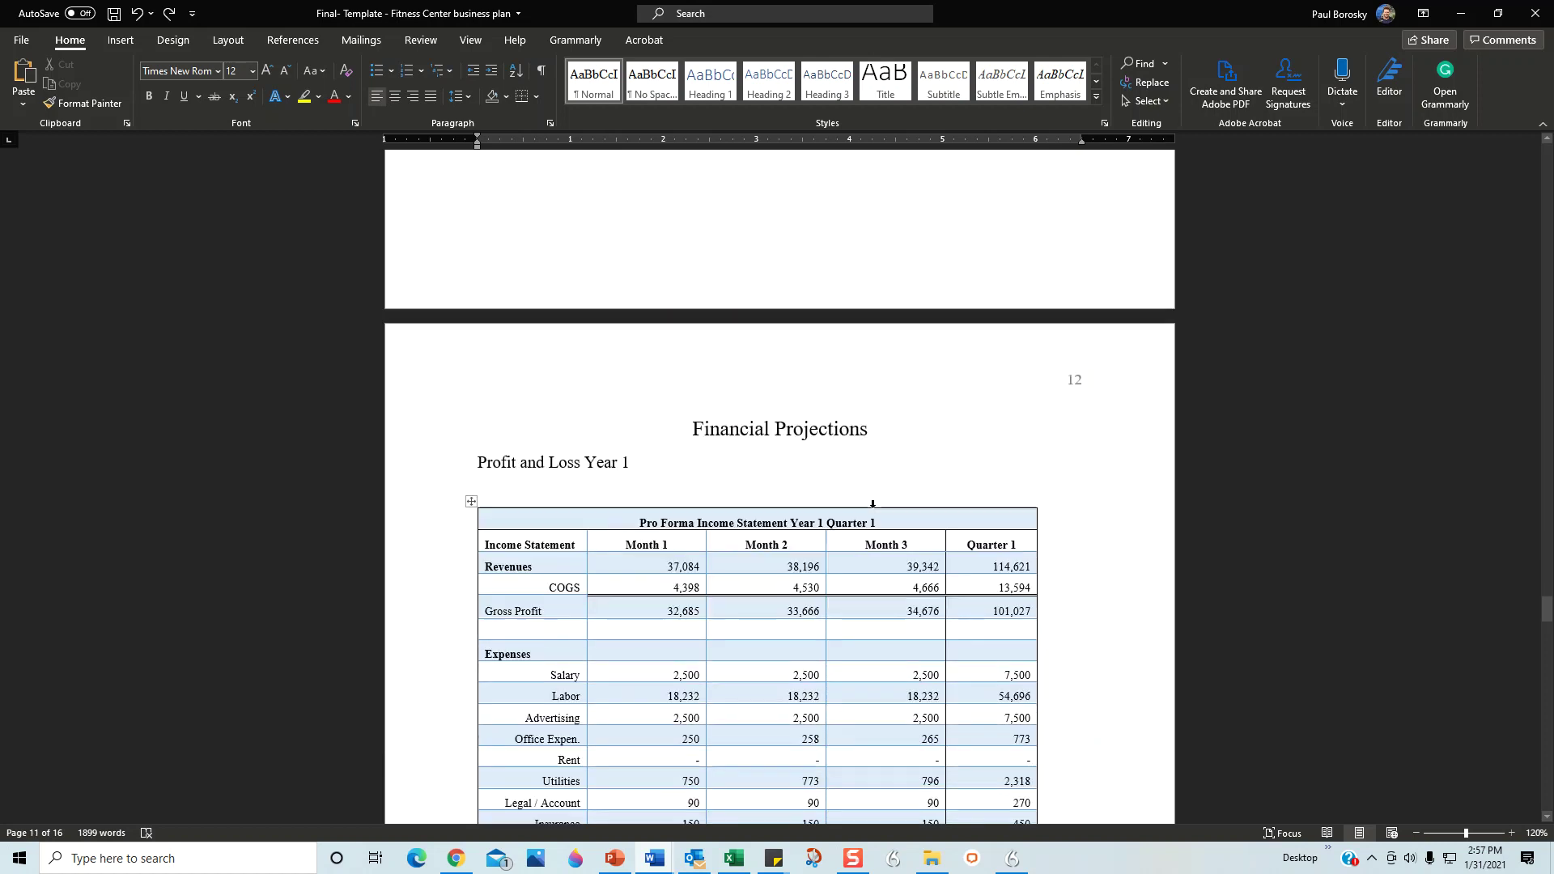
{"action": "scroll", "coordinate": [872, 502], "scroll_direction": "down", "scroll_amount": 3}
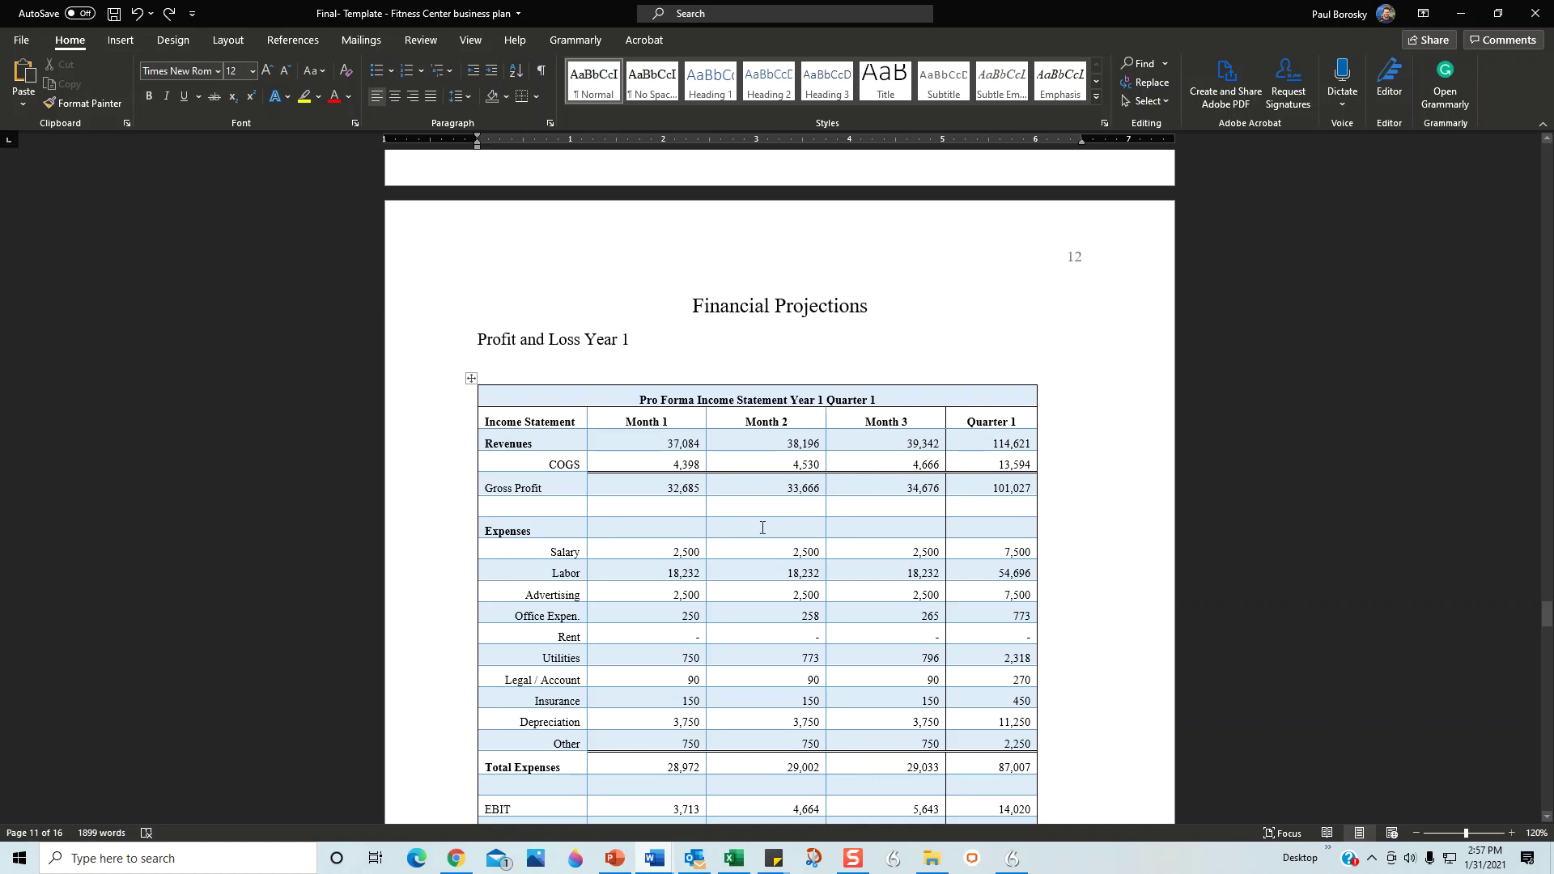
{"action": "scroll", "coordinate": [697, 437], "scroll_direction": "down", "scroll_amount": 3}
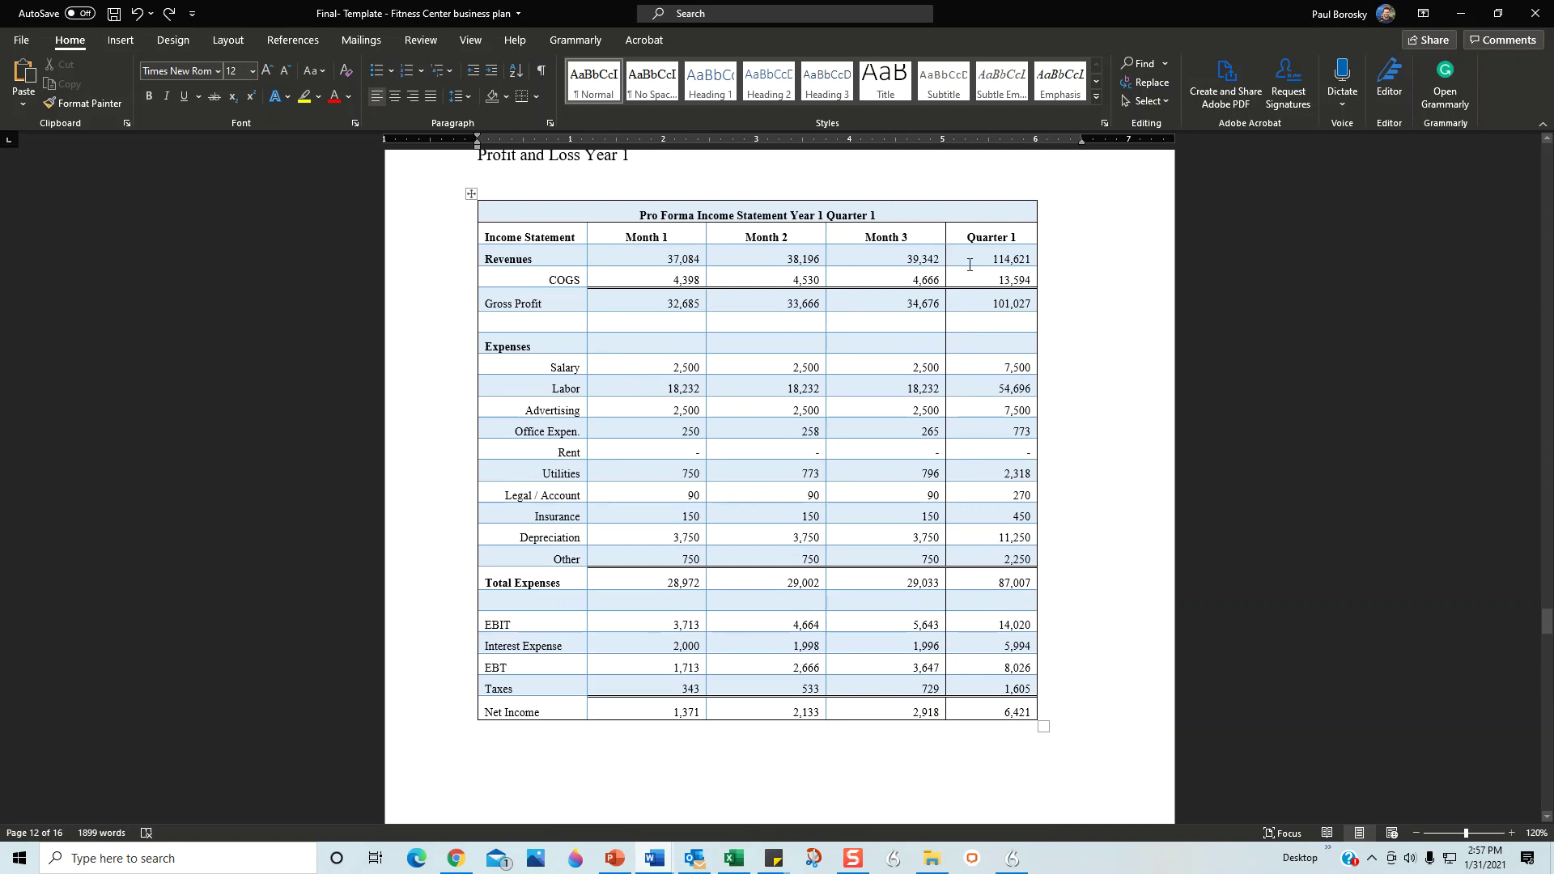
{"action": "scroll", "coordinate": [883, 445], "scroll_direction": "down", "scroll_amount": 15}
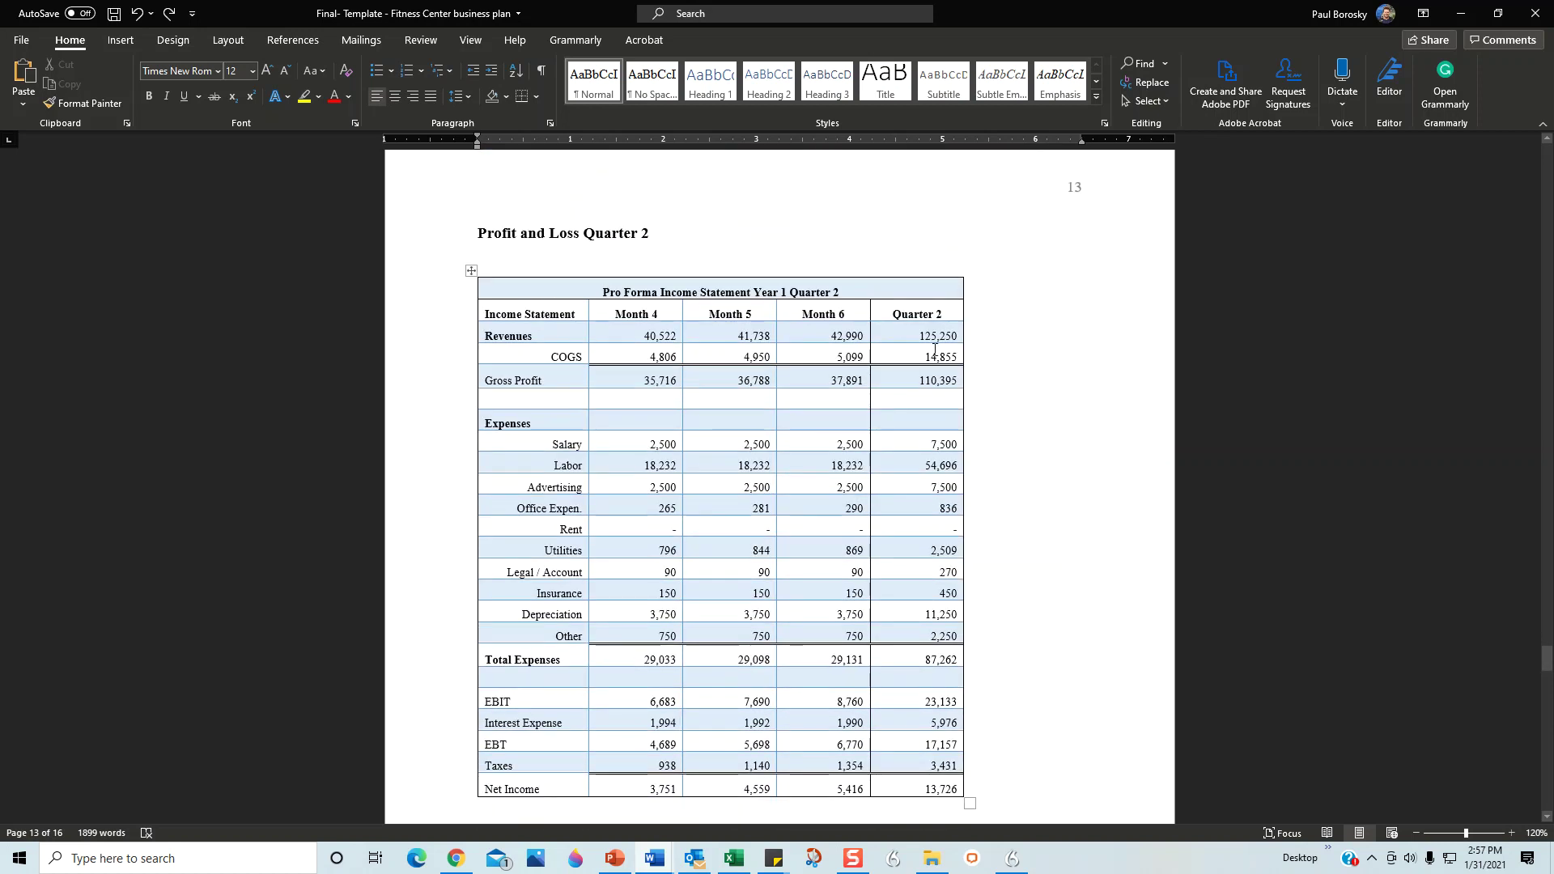
{"action": "scroll", "coordinate": [935, 350], "scroll_direction": "down", "scroll_amount": 15}
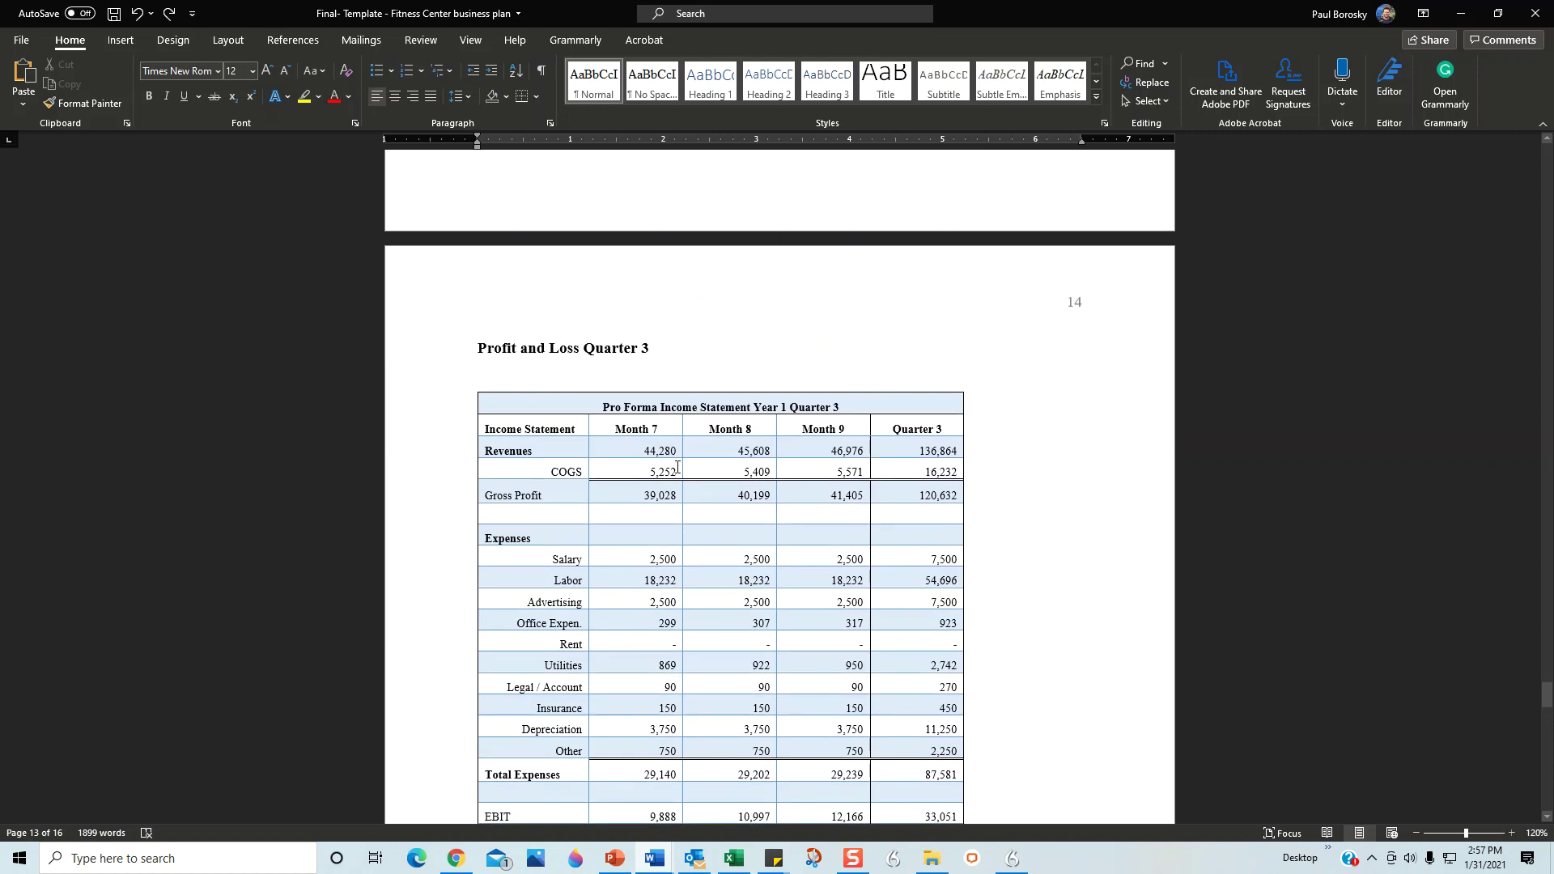
{"action": "scroll", "coordinate": [931, 455], "scroll_direction": "down", "scroll_amount": 15}
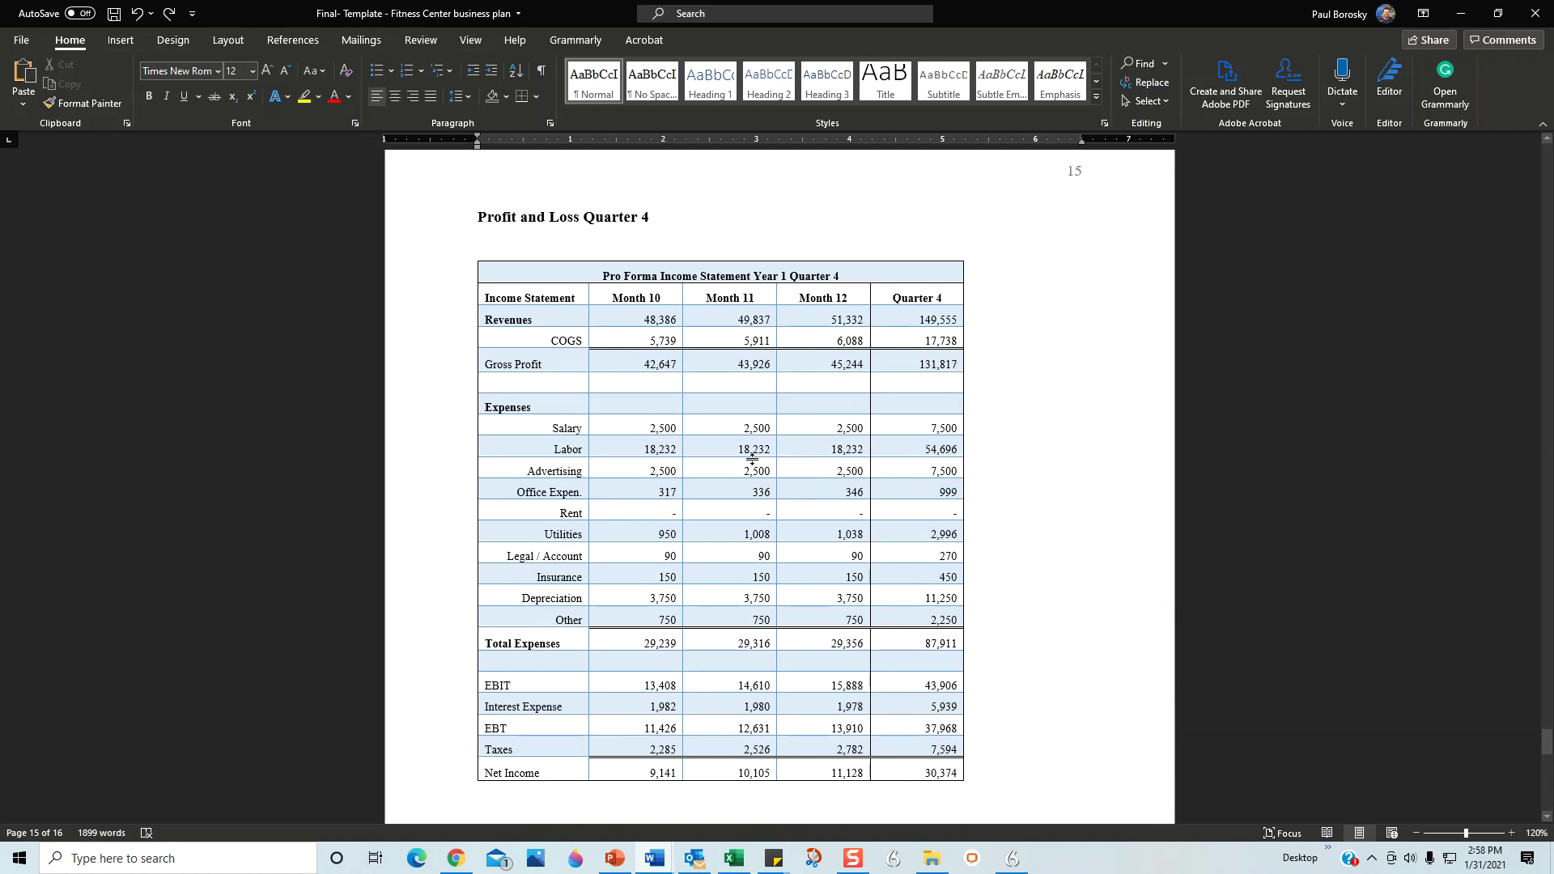
{"action": "scroll", "coordinate": [752, 460], "scroll_direction": "down", "scroll_amount": 15}
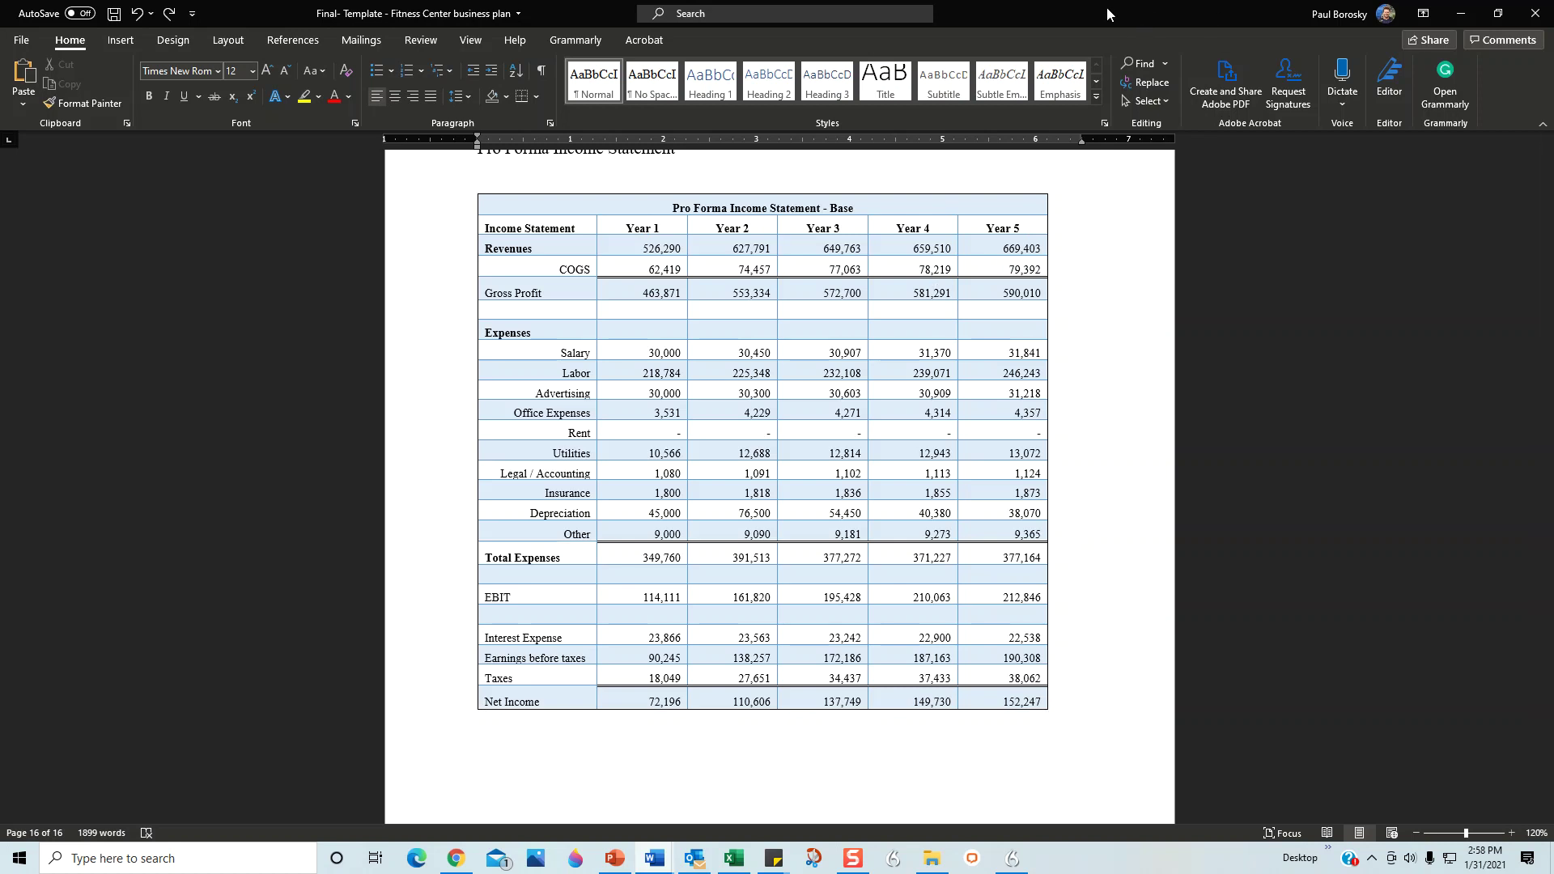
- Switch to the Fitness Center workbook in Excel and look through the revenue, labor, startup cost and fixed cost tables on the Information Page
{"action": "key", "text": "alt+Tab"}
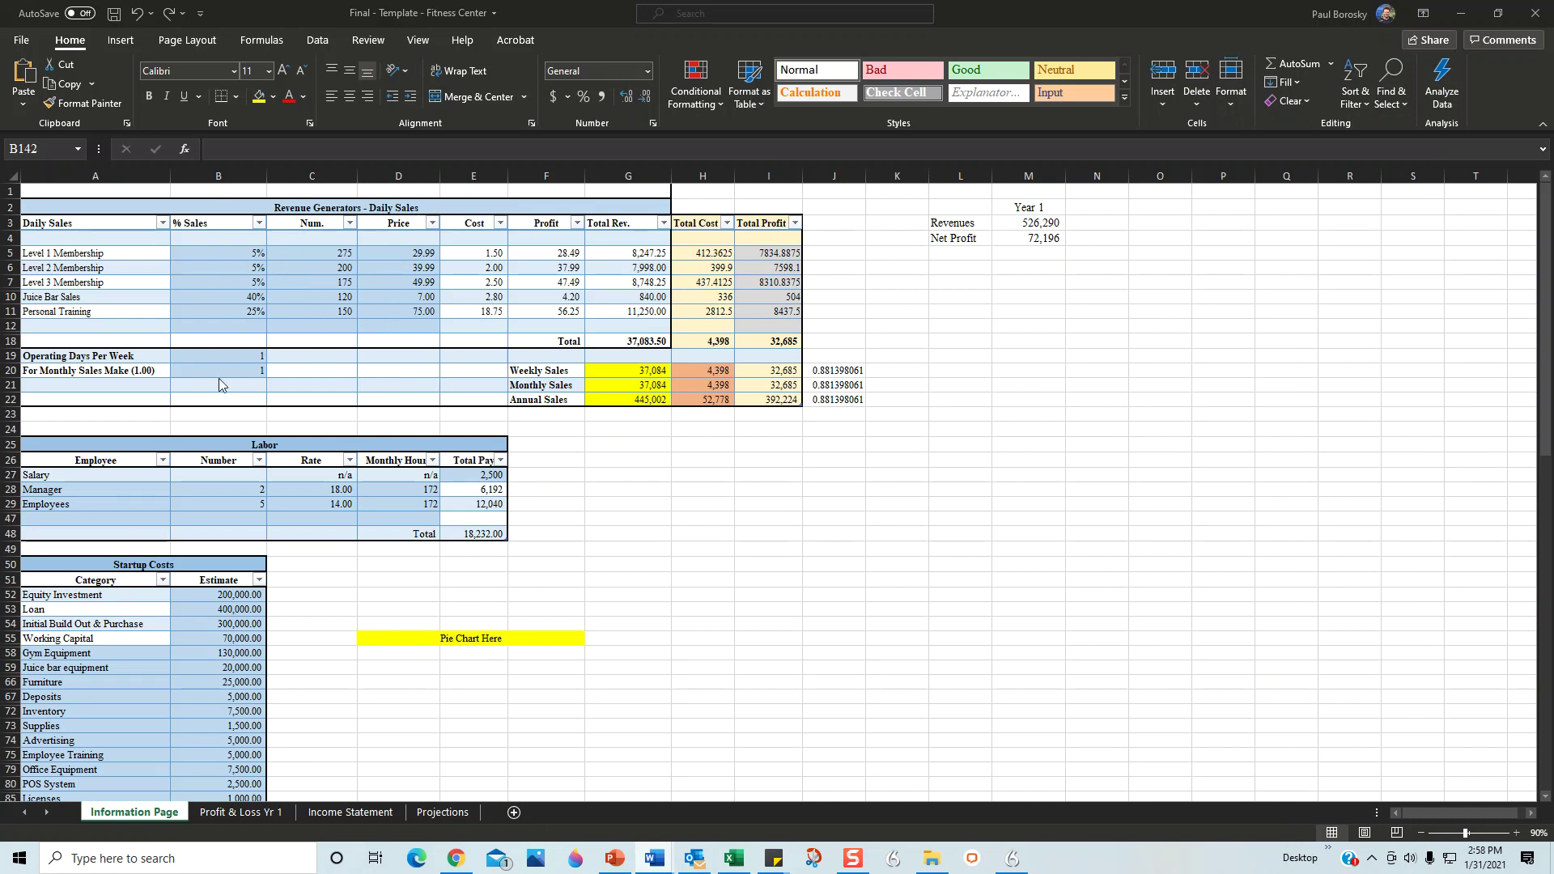
{"action": "scroll", "coordinate": [231, 475], "scroll_direction": "down", "scroll_amount": 3}
{"action": "scroll", "coordinate": [231, 475], "scroll_direction": "down", "scroll_amount": 10}
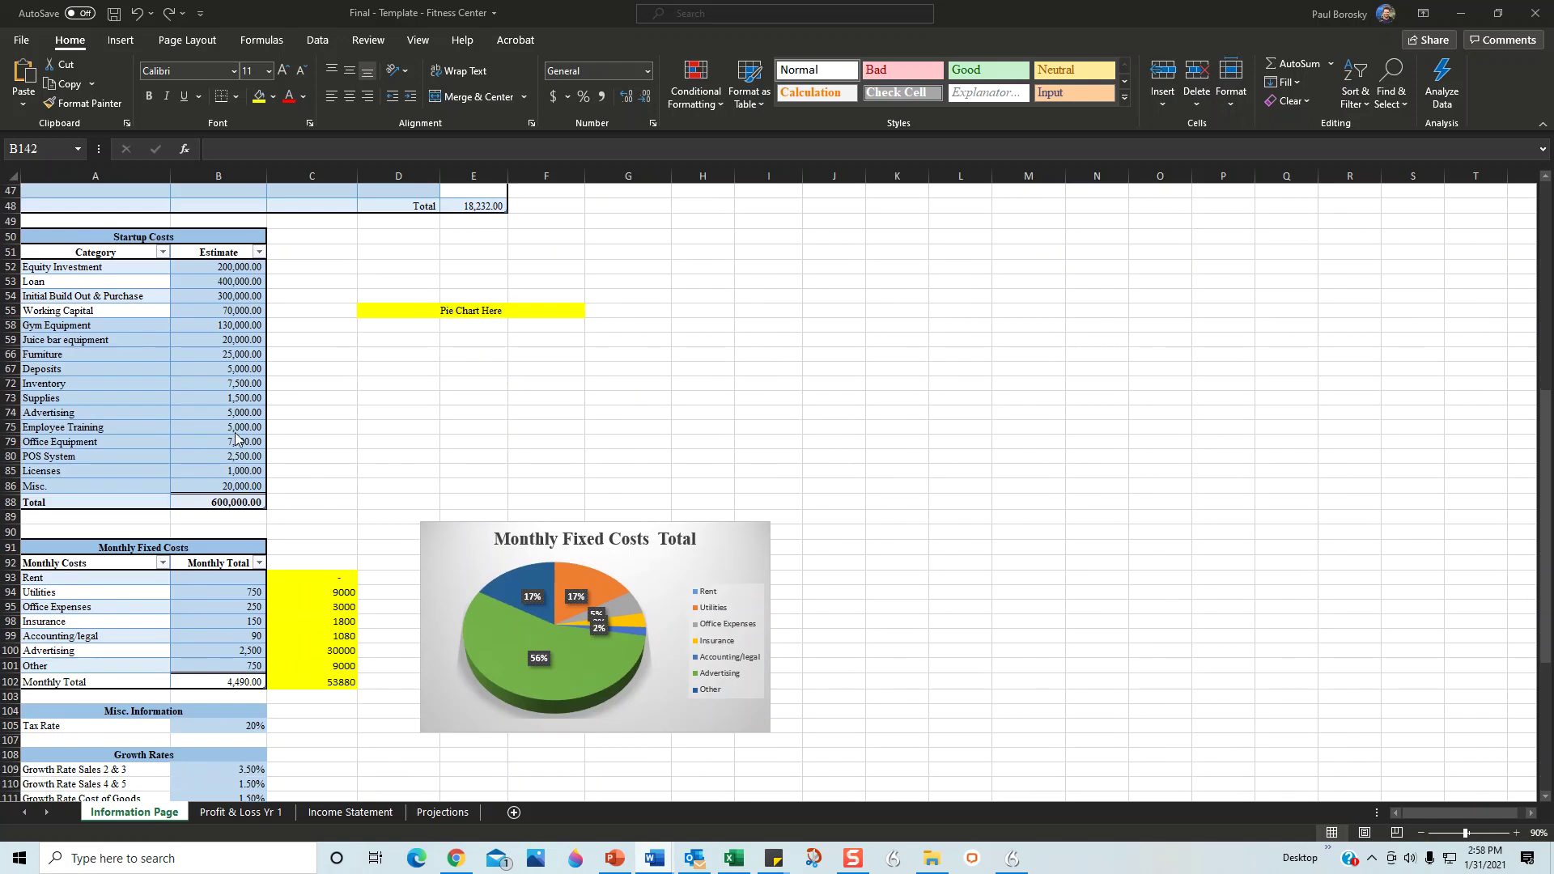
{"action": "scroll", "coordinate": [239, 497], "scroll_direction": "down", "scroll_amount": 3}
{"action": "scroll", "coordinate": [242, 485], "scroll_direction": "up", "scroll_amount": 6}
{"action": "scroll", "coordinate": [246, 449], "scroll_direction": "up", "scroll_amount": 11}
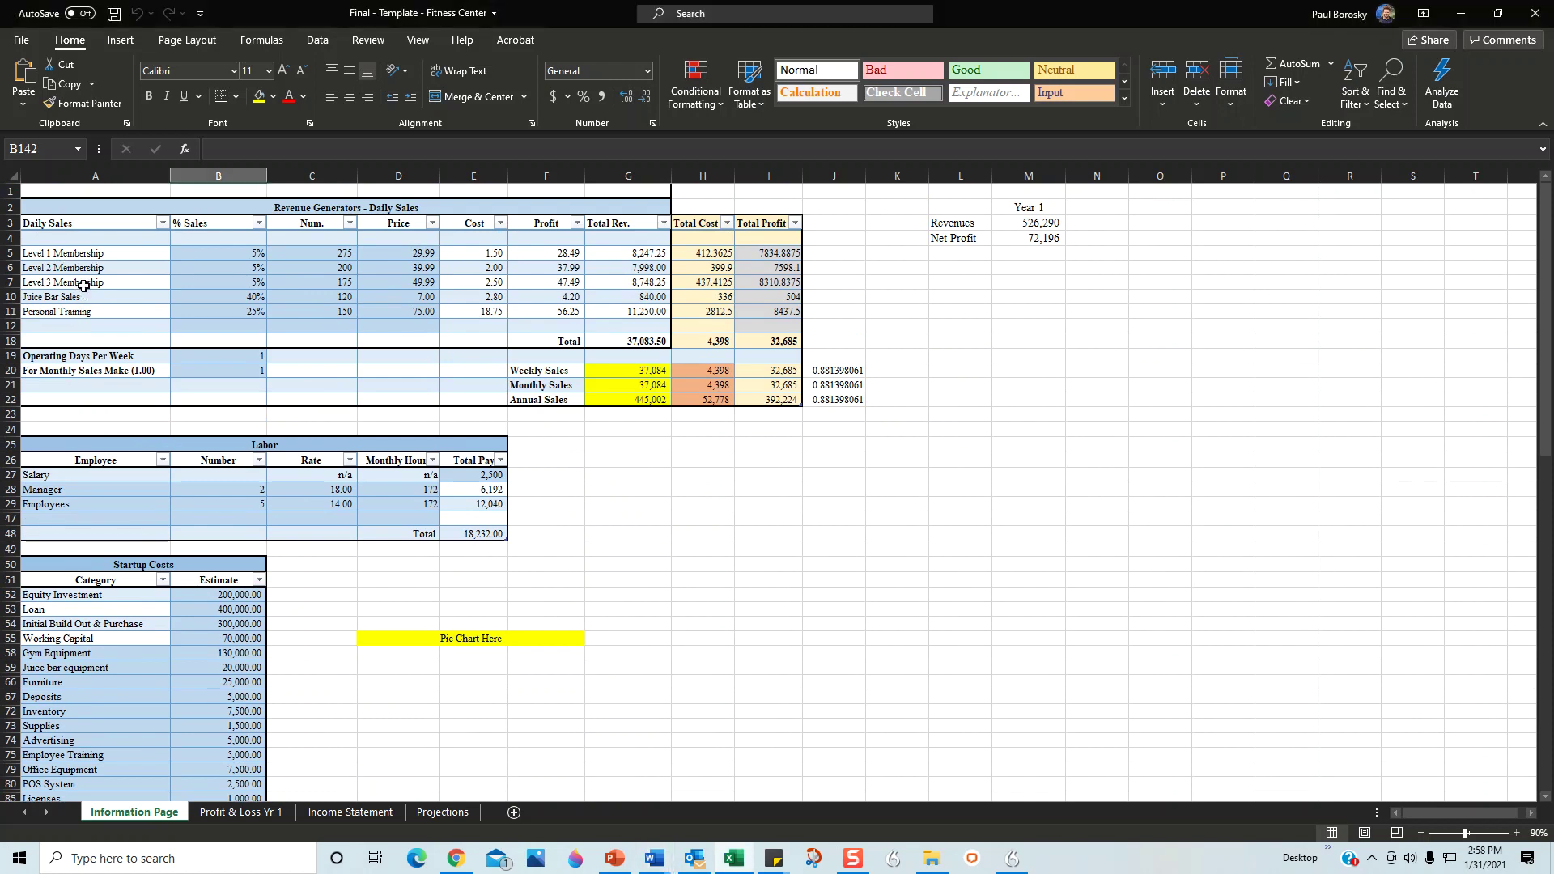
- Try zeroing the number and price of the Level 3 Membership, and undo both changes
{"action": "left_click", "coordinate": [248, 289]}
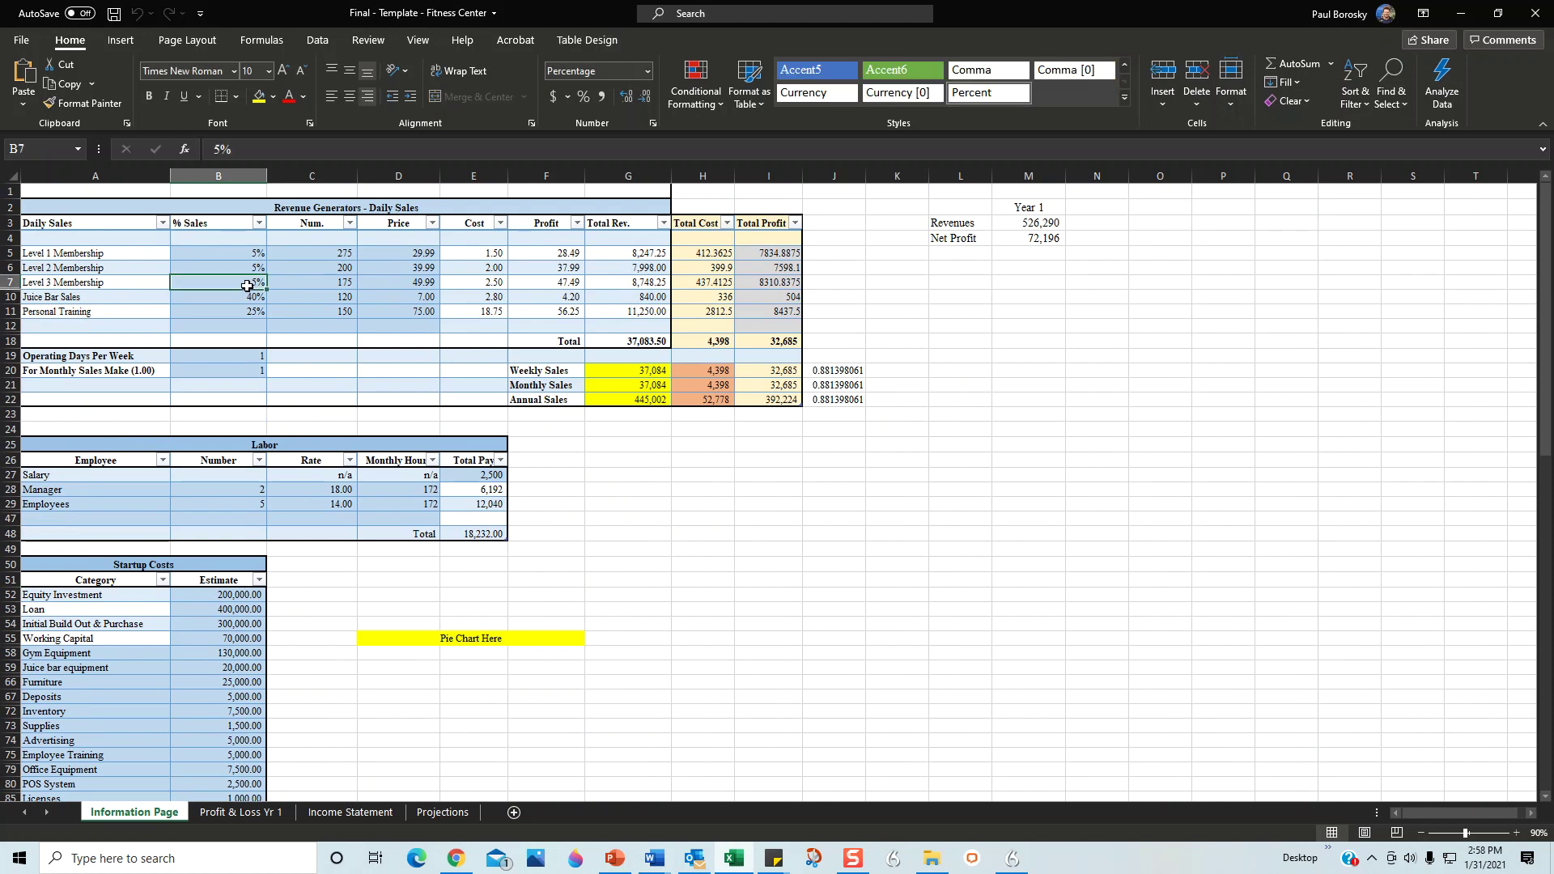
{"action": "left_click", "coordinate": [310, 283]}
{"action": "type", "text": "0"}
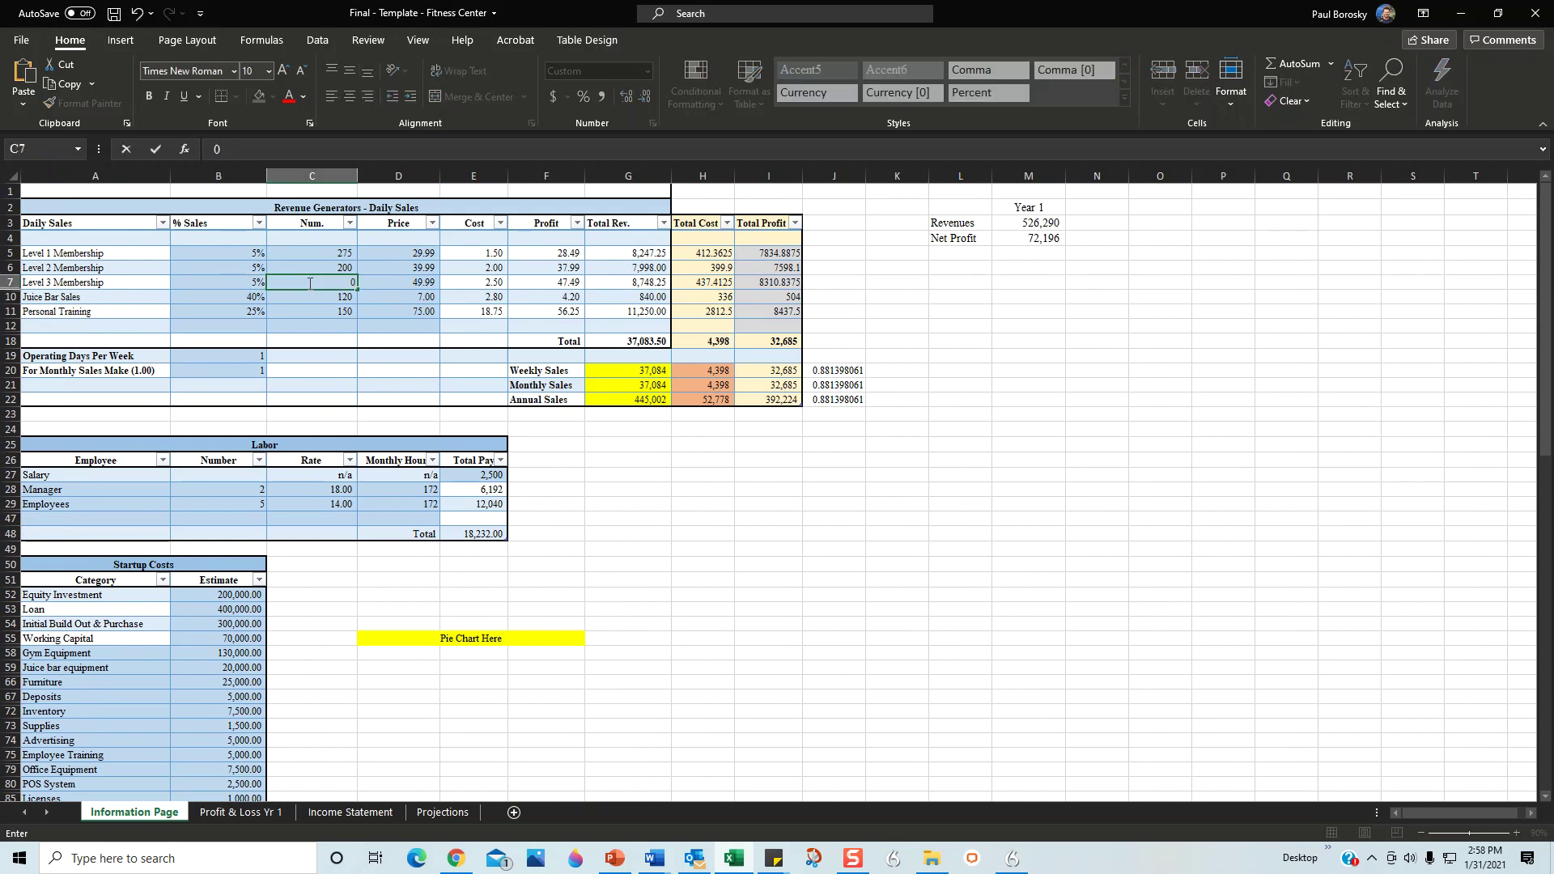
{"action": "key", "text": "Tab"}
{"action": "key", "text": "Tab"}
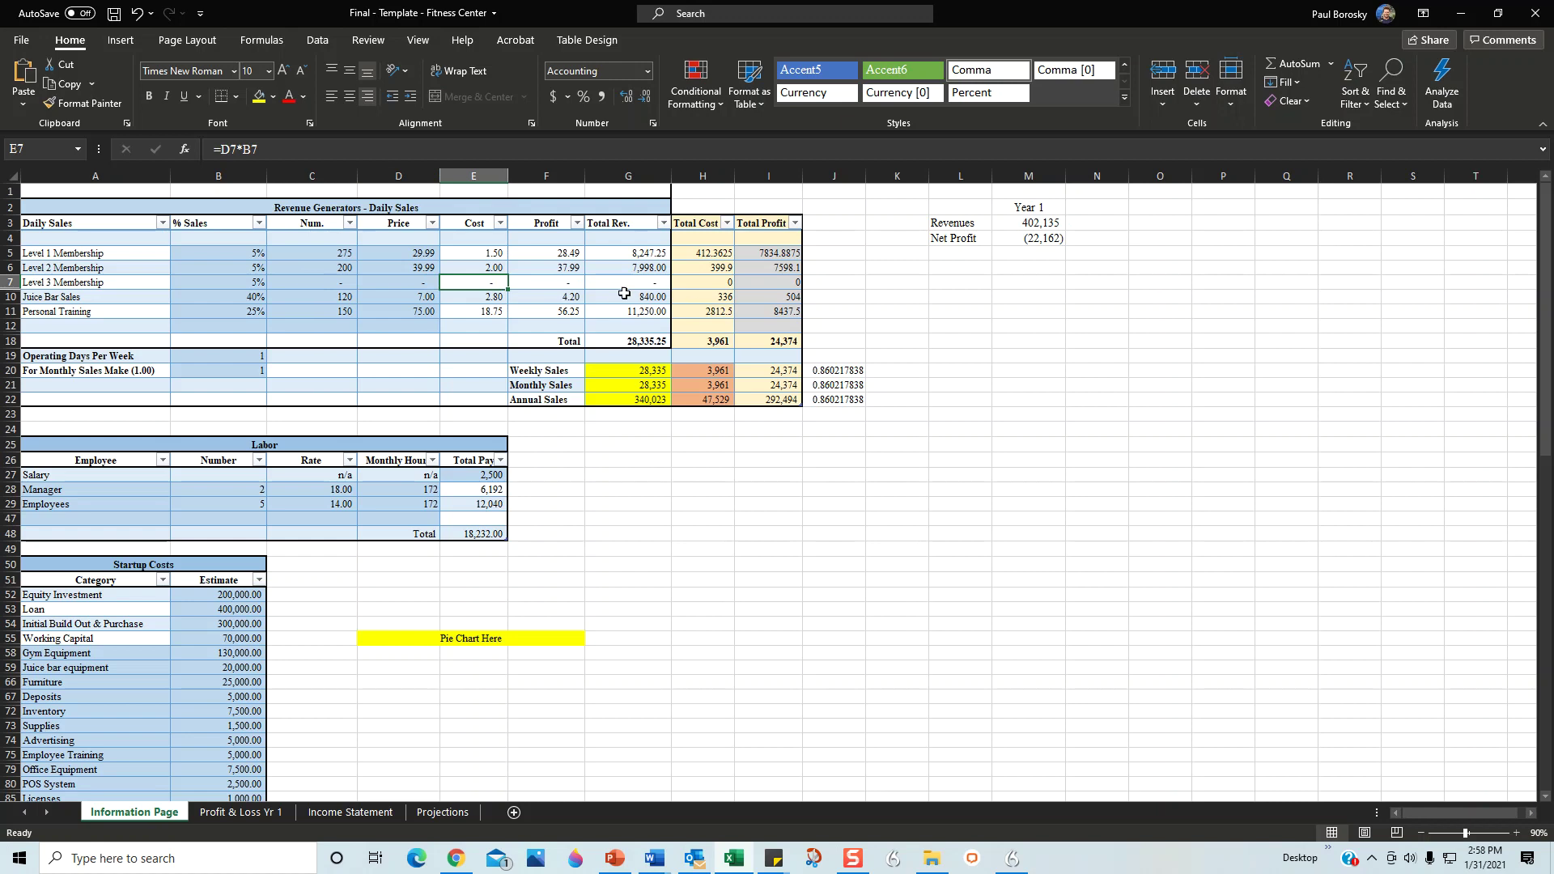
{"action": "left_click", "coordinate": [360, 296]}
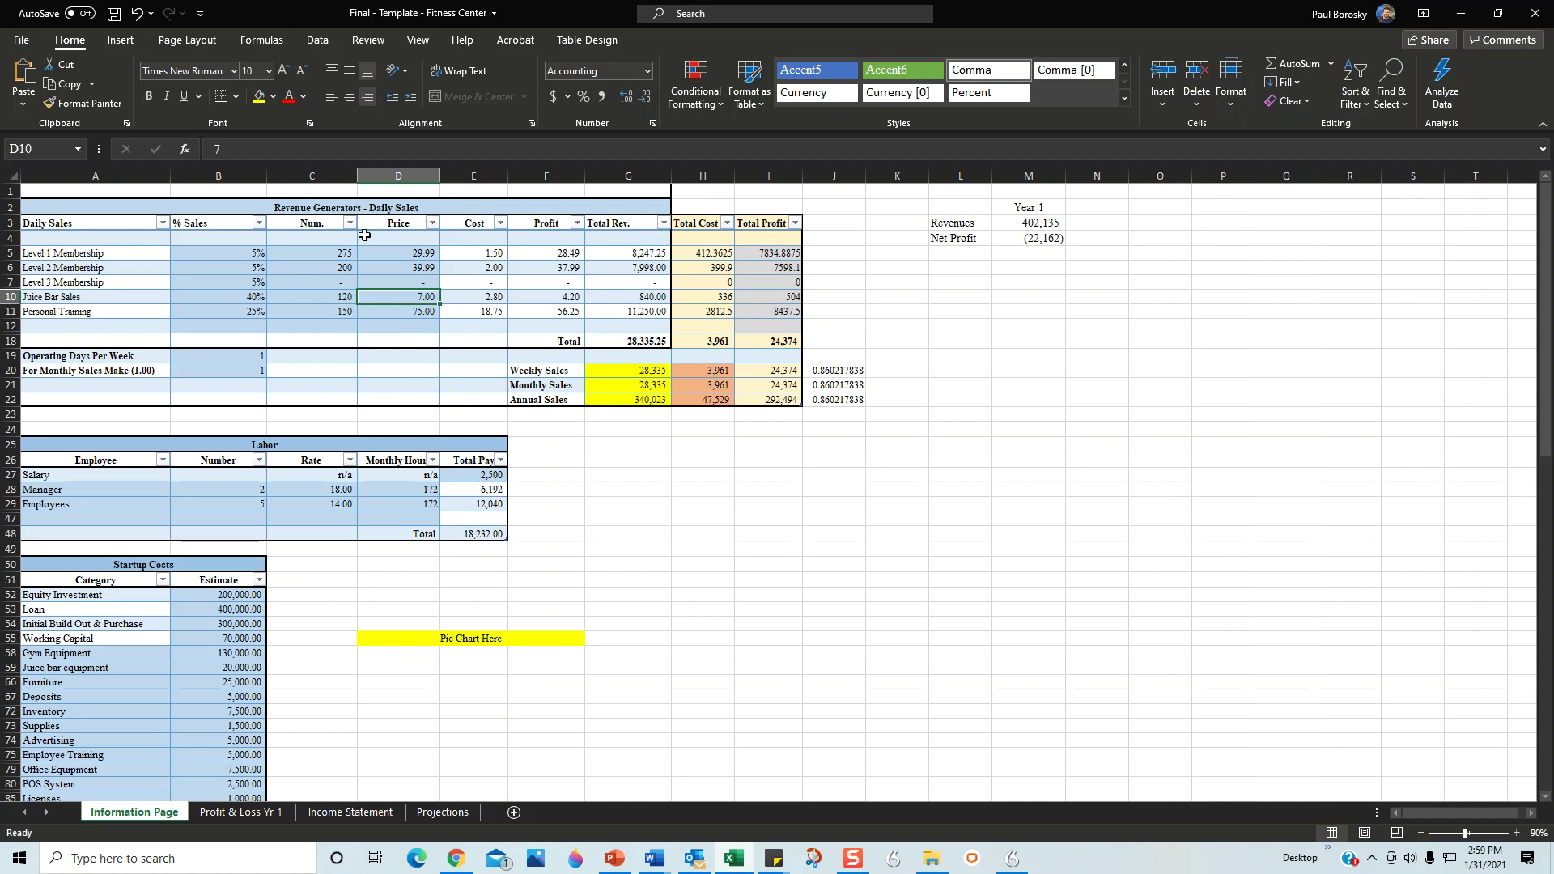
{"action": "left_click", "coordinate": [135, 22]}
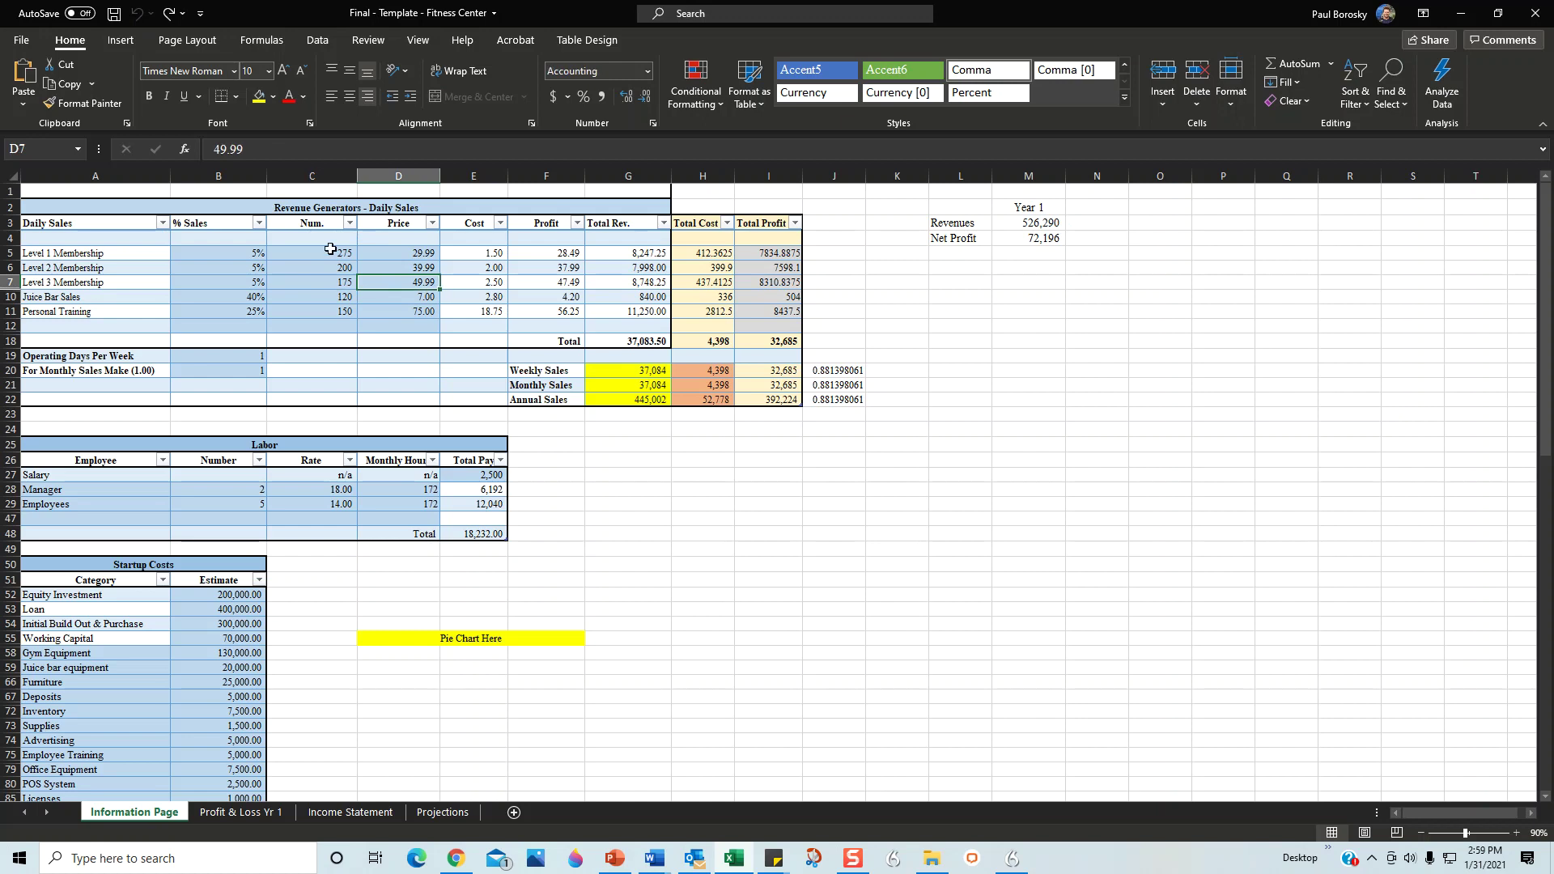
- Inspect the Num. and Price entries for the membership levels in the Revenue Generators table
{"action": "left_click", "coordinate": [318, 226]}
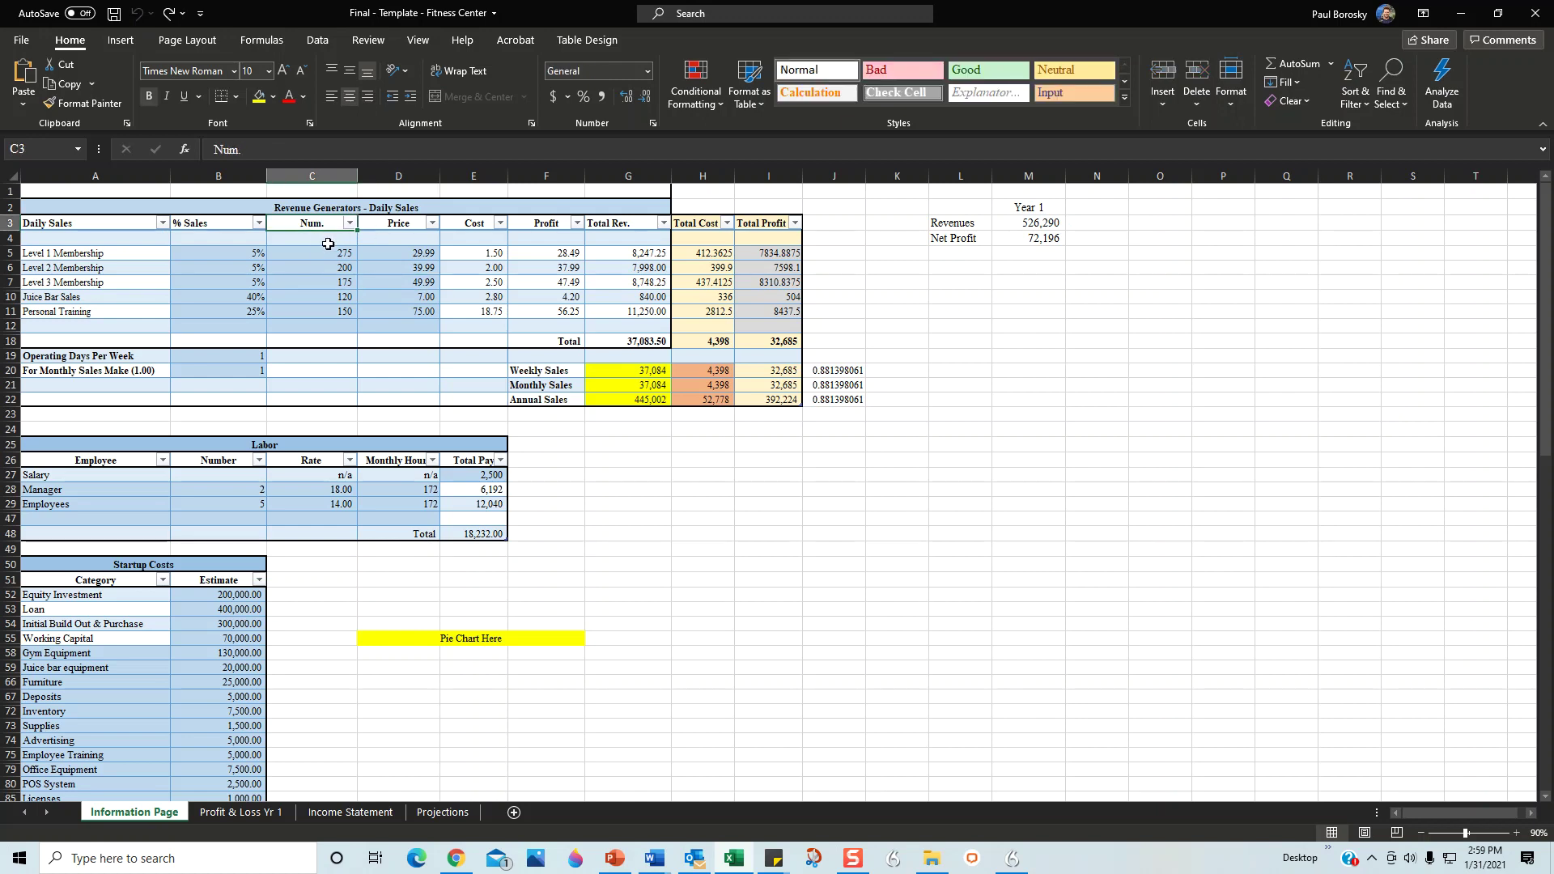
{"action": "left_click", "coordinate": [322, 252]}
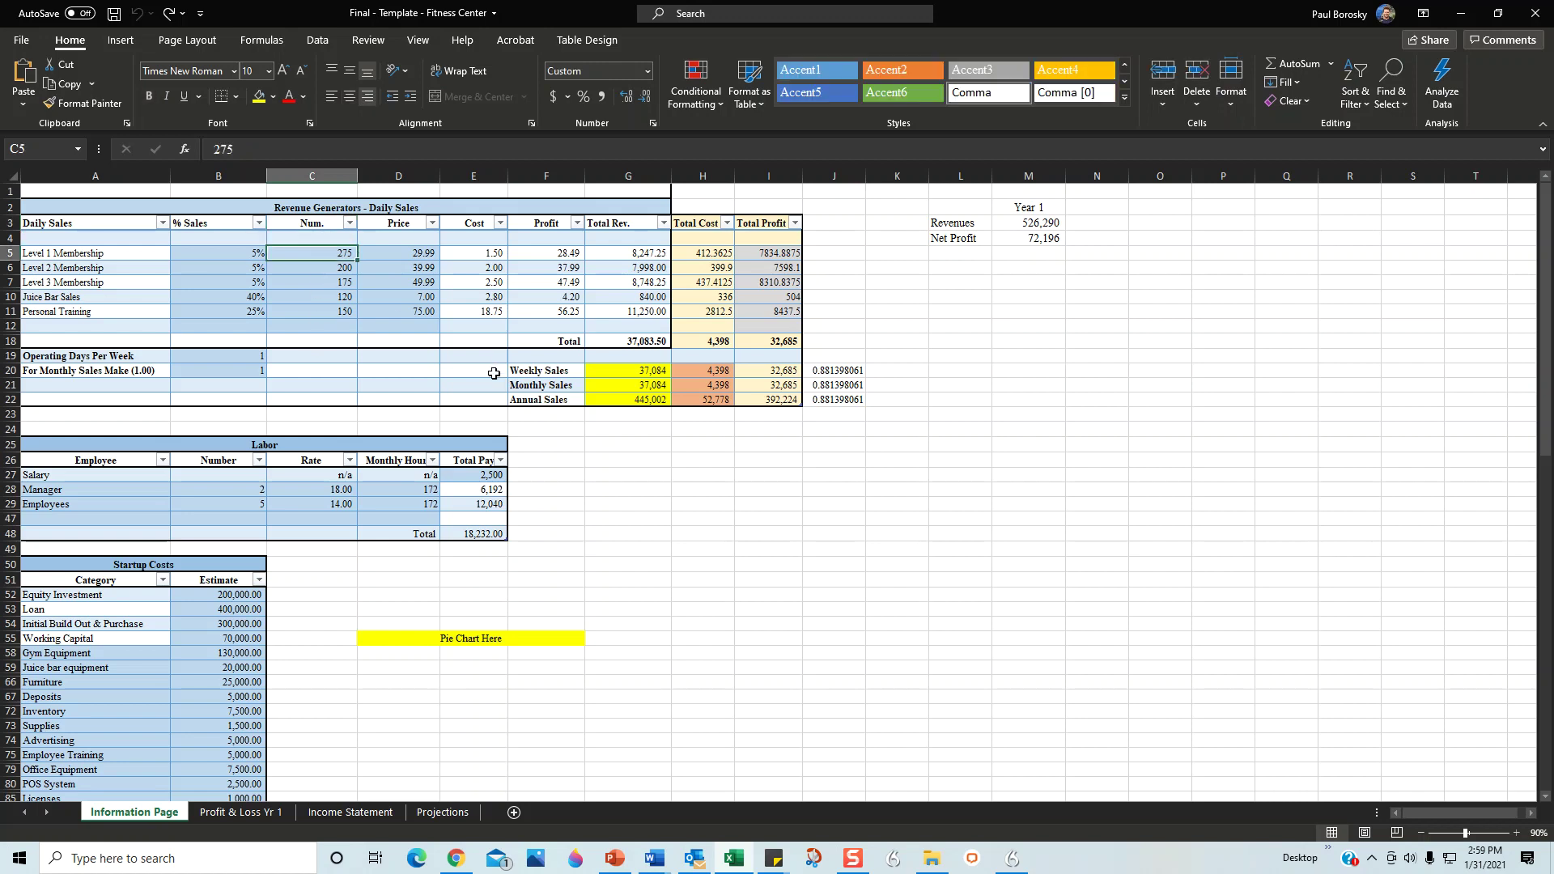
{"action": "key", "text": "Down"}
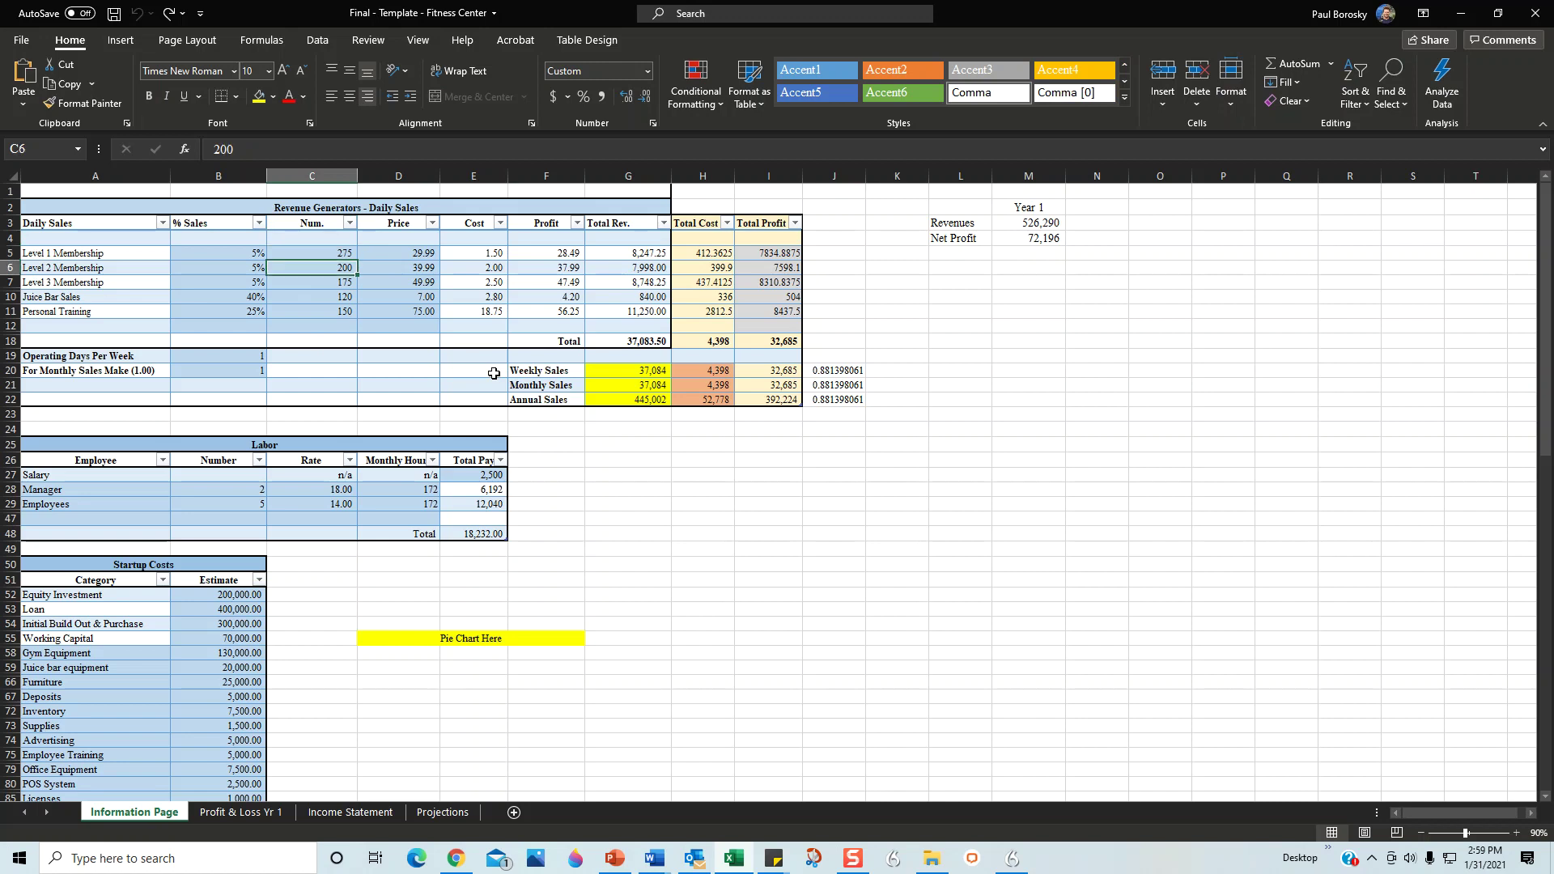
{"action": "key", "text": "Down"}
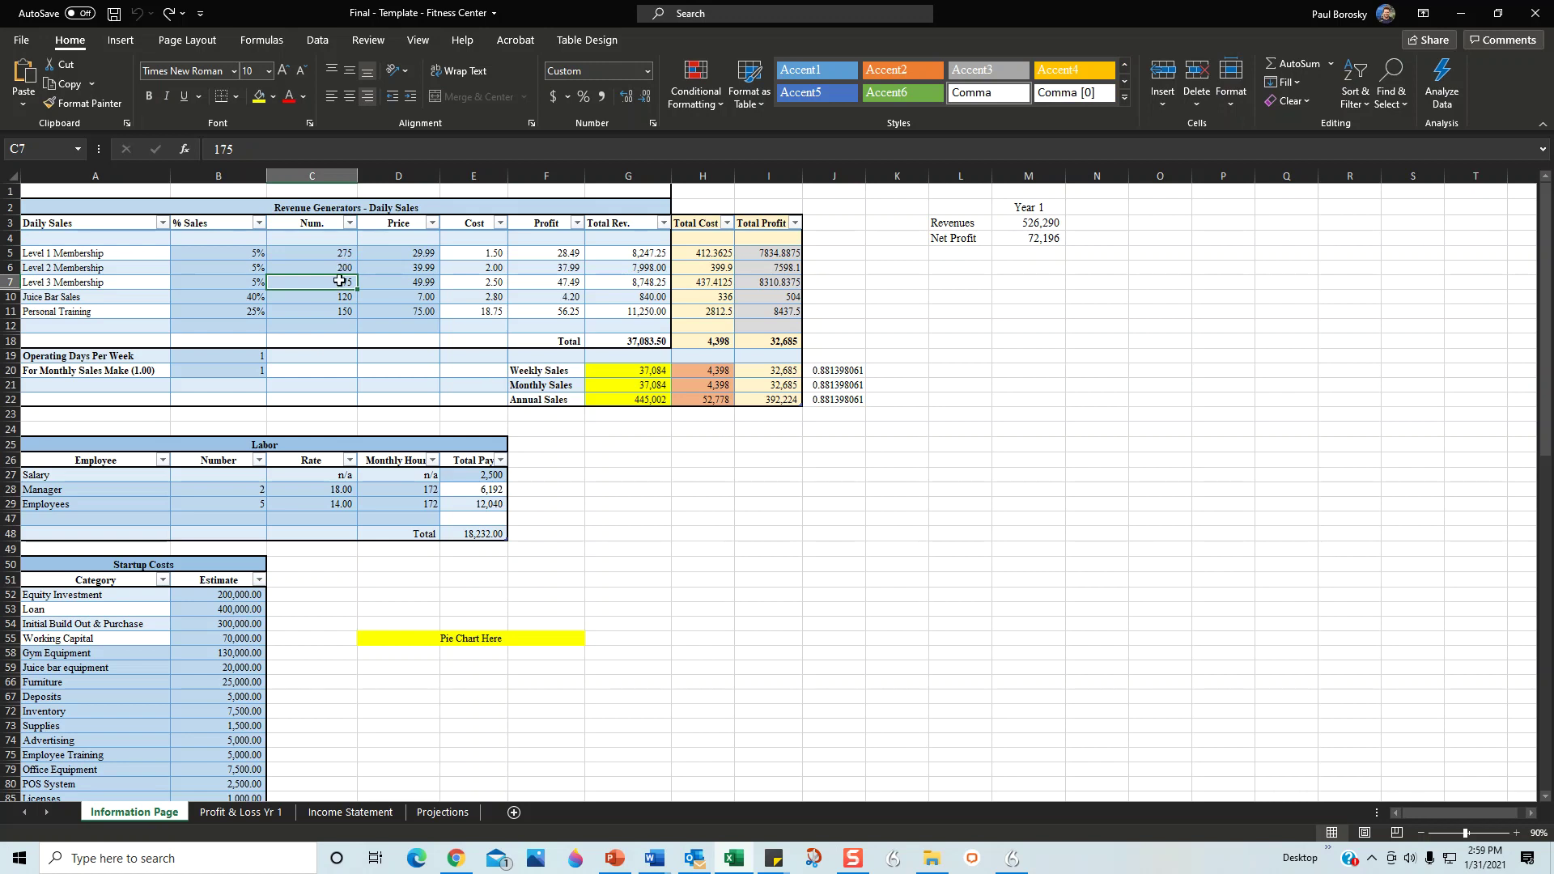
{"action": "left_click", "coordinate": [420, 252]}
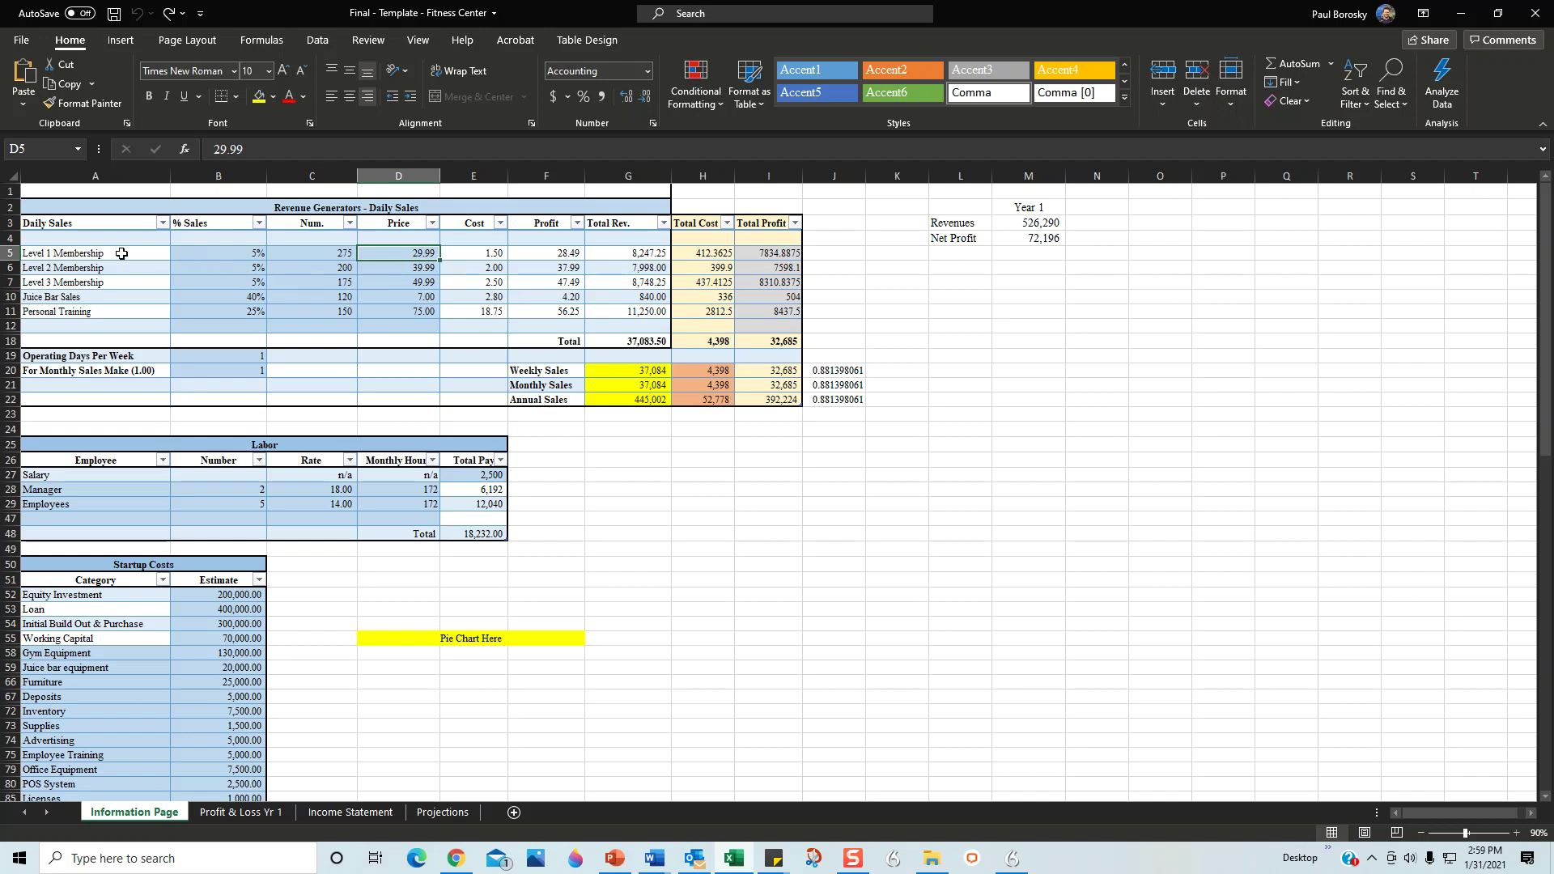
{"action": "left_click", "coordinate": [292, 256]}
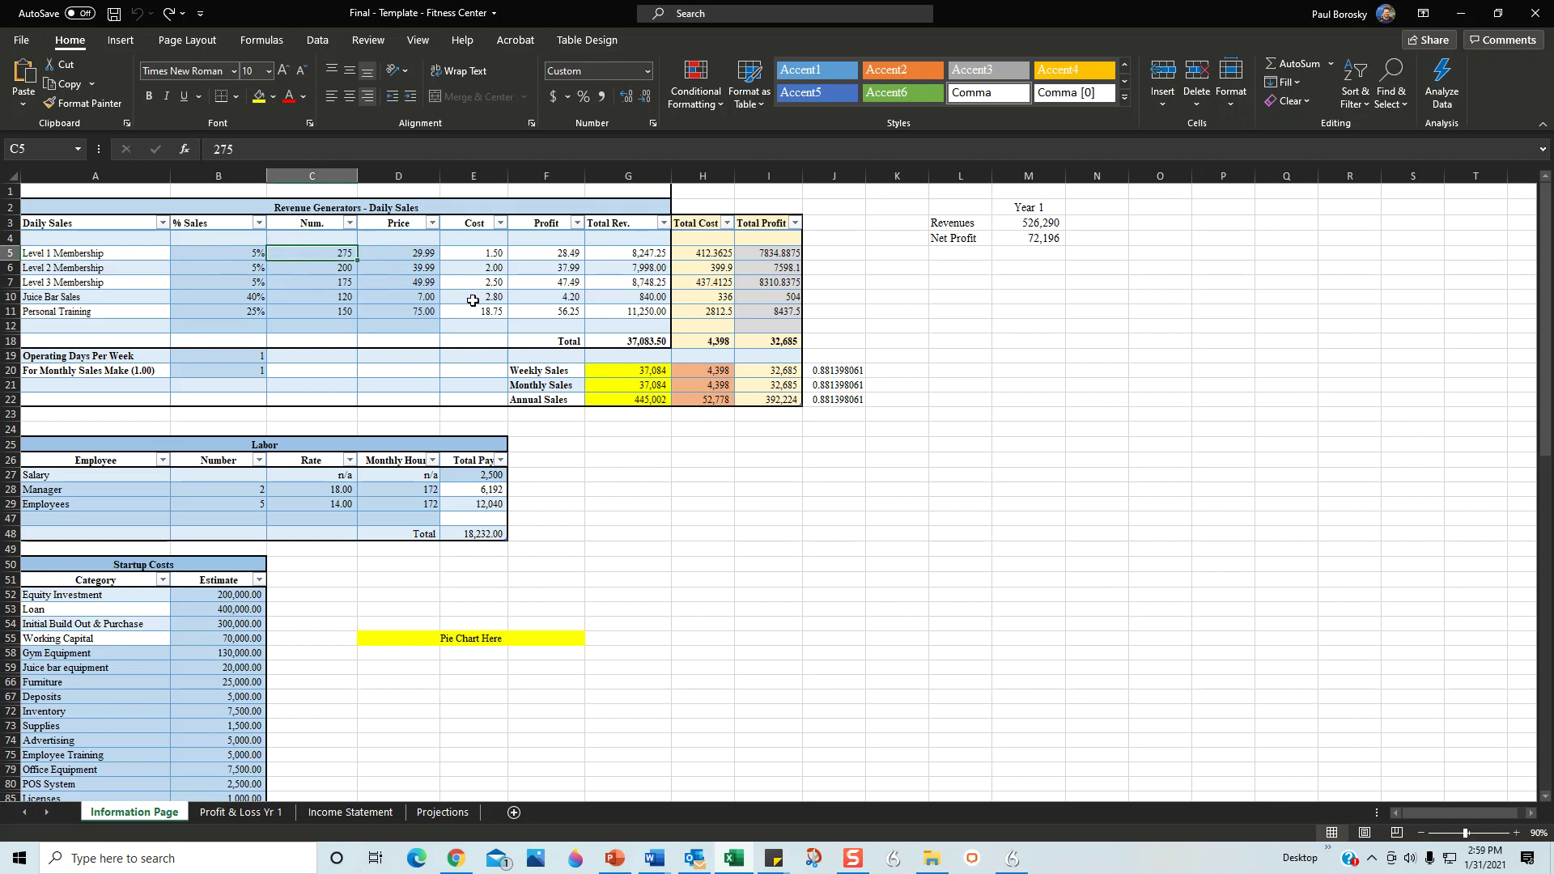
{"action": "left_click", "coordinate": [415, 257]}
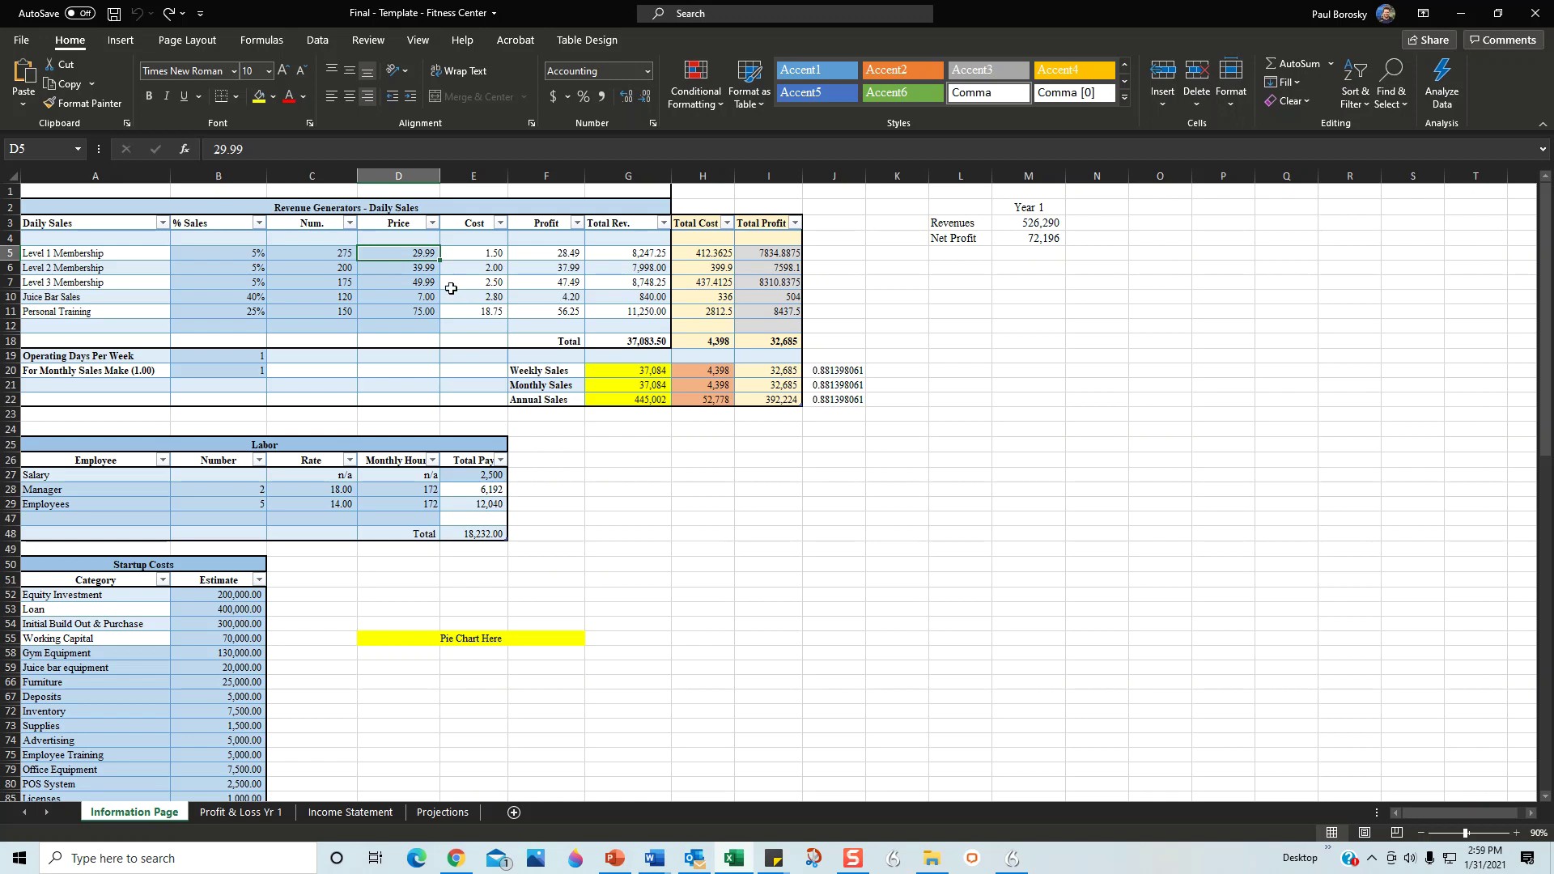
{"action": "left_click", "coordinate": [349, 253]}
{"action": "left_click", "coordinate": [382, 250]}
{"action": "left_click_drag", "start_coordinate": [311, 269], "coordinate": [308, 257]}
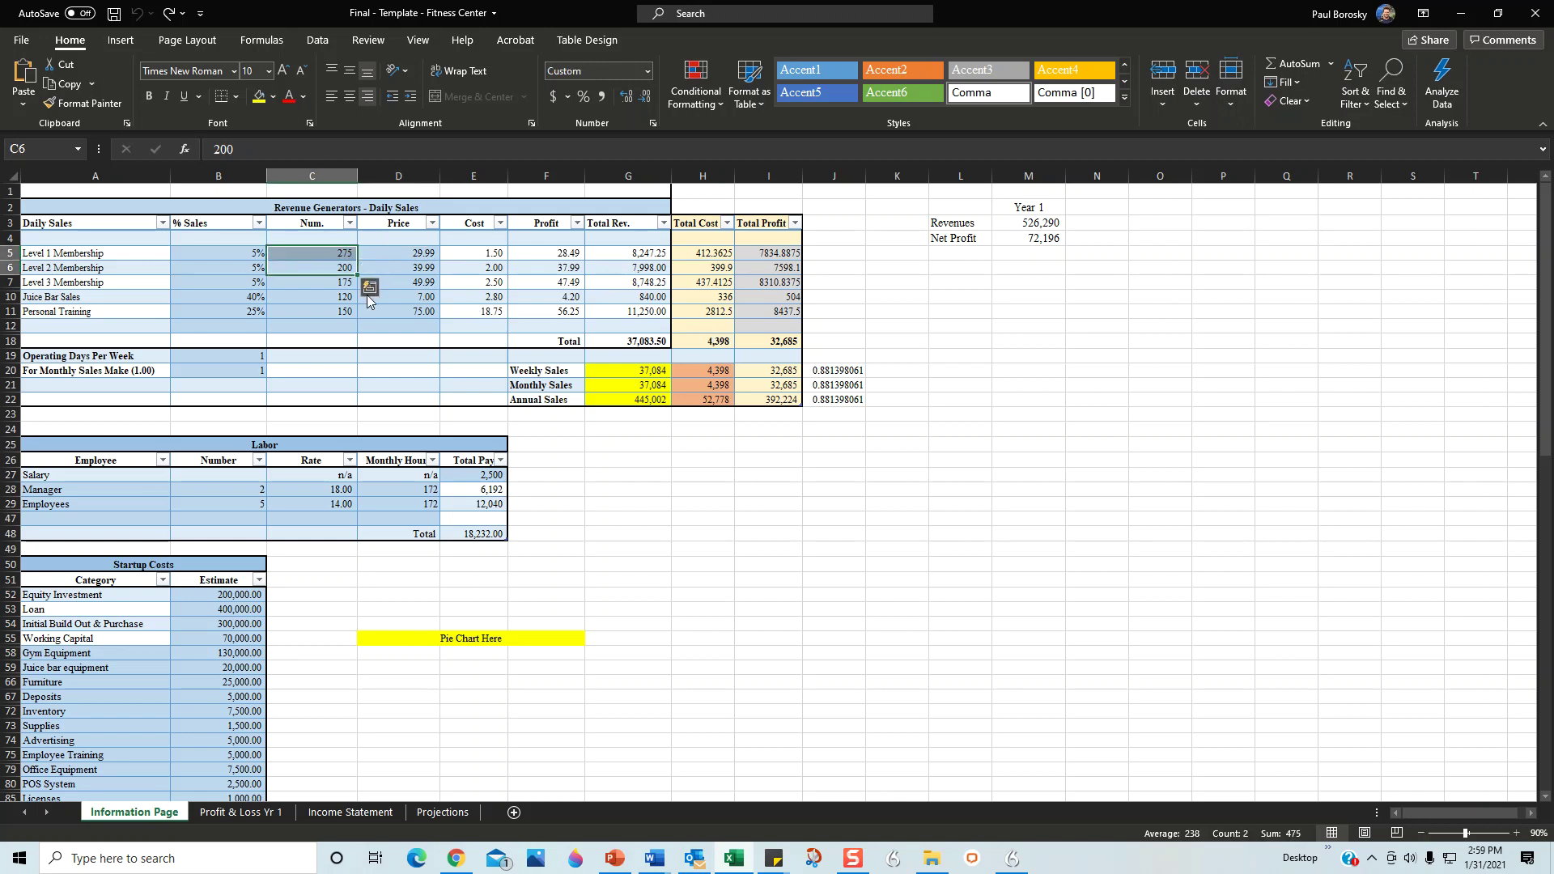
- Set both the number and the price of Juice Bar Sales to 0 in the Revenue Generators table
{"action": "left_click", "coordinate": [235, 297]}
{"action": "left_click", "coordinate": [320, 293]}
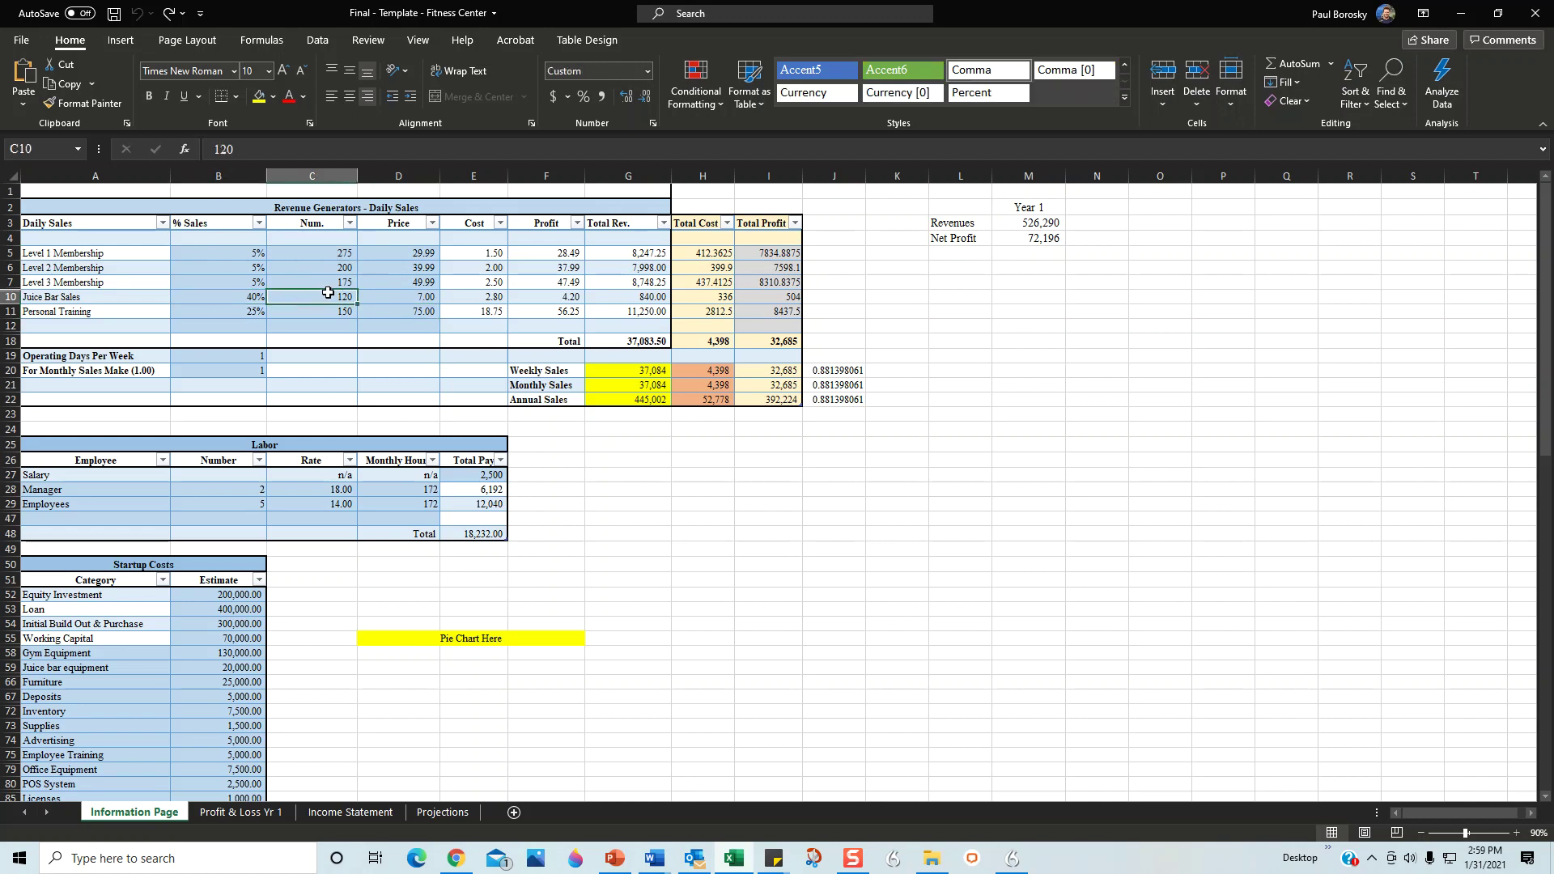
{"action": "left_click", "coordinate": [213, 299]}
{"action": "left_click", "coordinate": [344, 296]}
{"action": "type", "text": "0"}
{"action": "key", "text": "Tab"}
{"action": "type", "text": "0"}
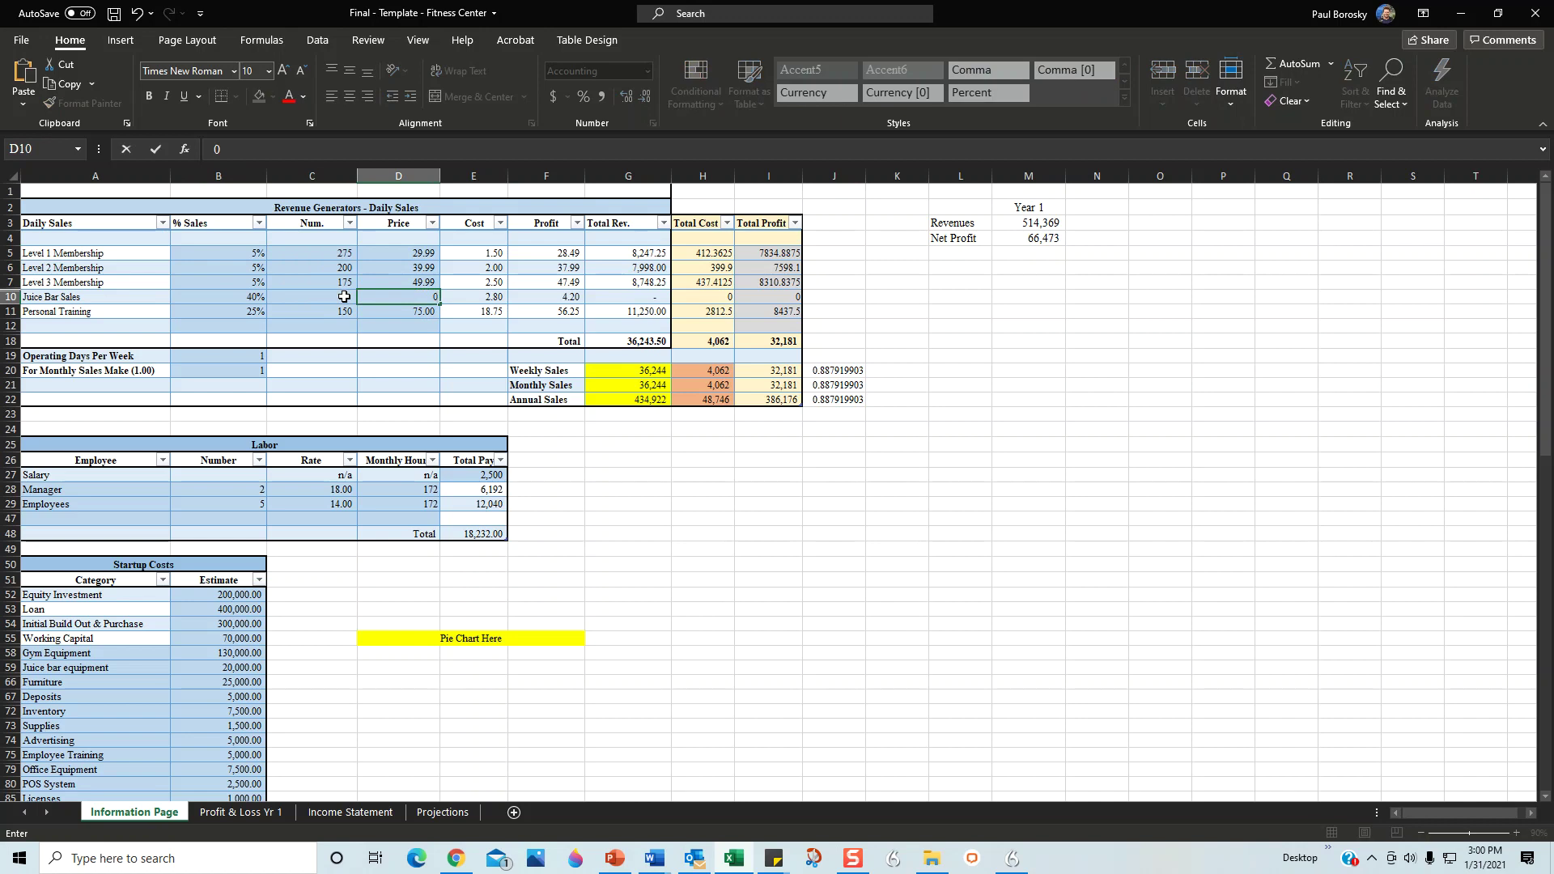
{"action": "key", "text": "Tab"}
{"action": "left_click", "coordinate": [453, 379]}
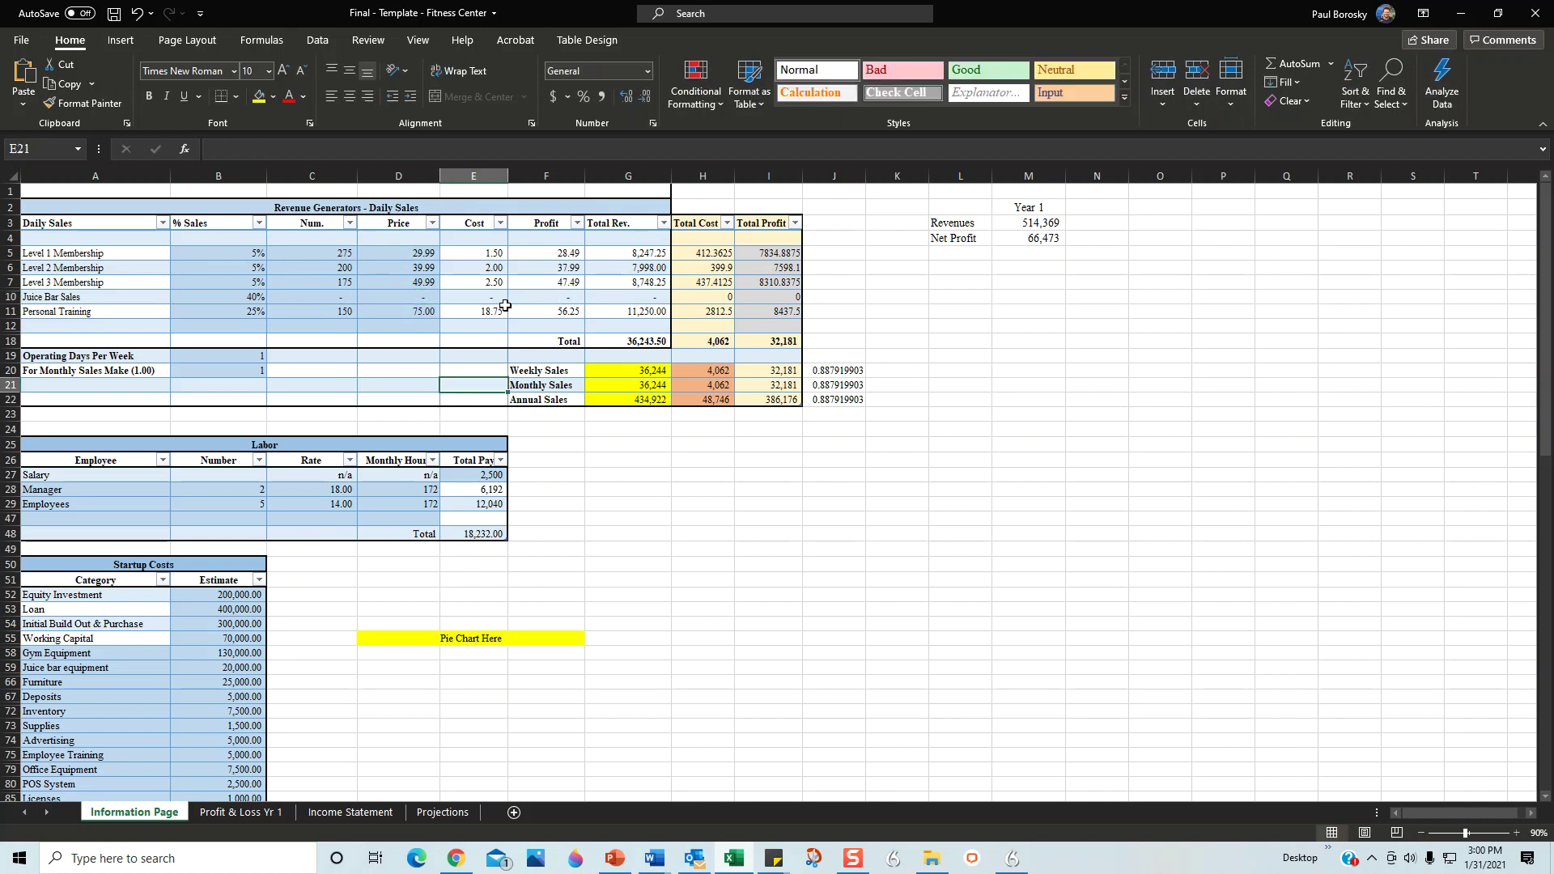
- Examine the Personal Training entries, the Operating Days Per Week setting and the monthly sales setting in the Revenue Generators table
{"action": "left_click", "coordinate": [115, 297]}
{"action": "left_click", "coordinate": [114, 308]}
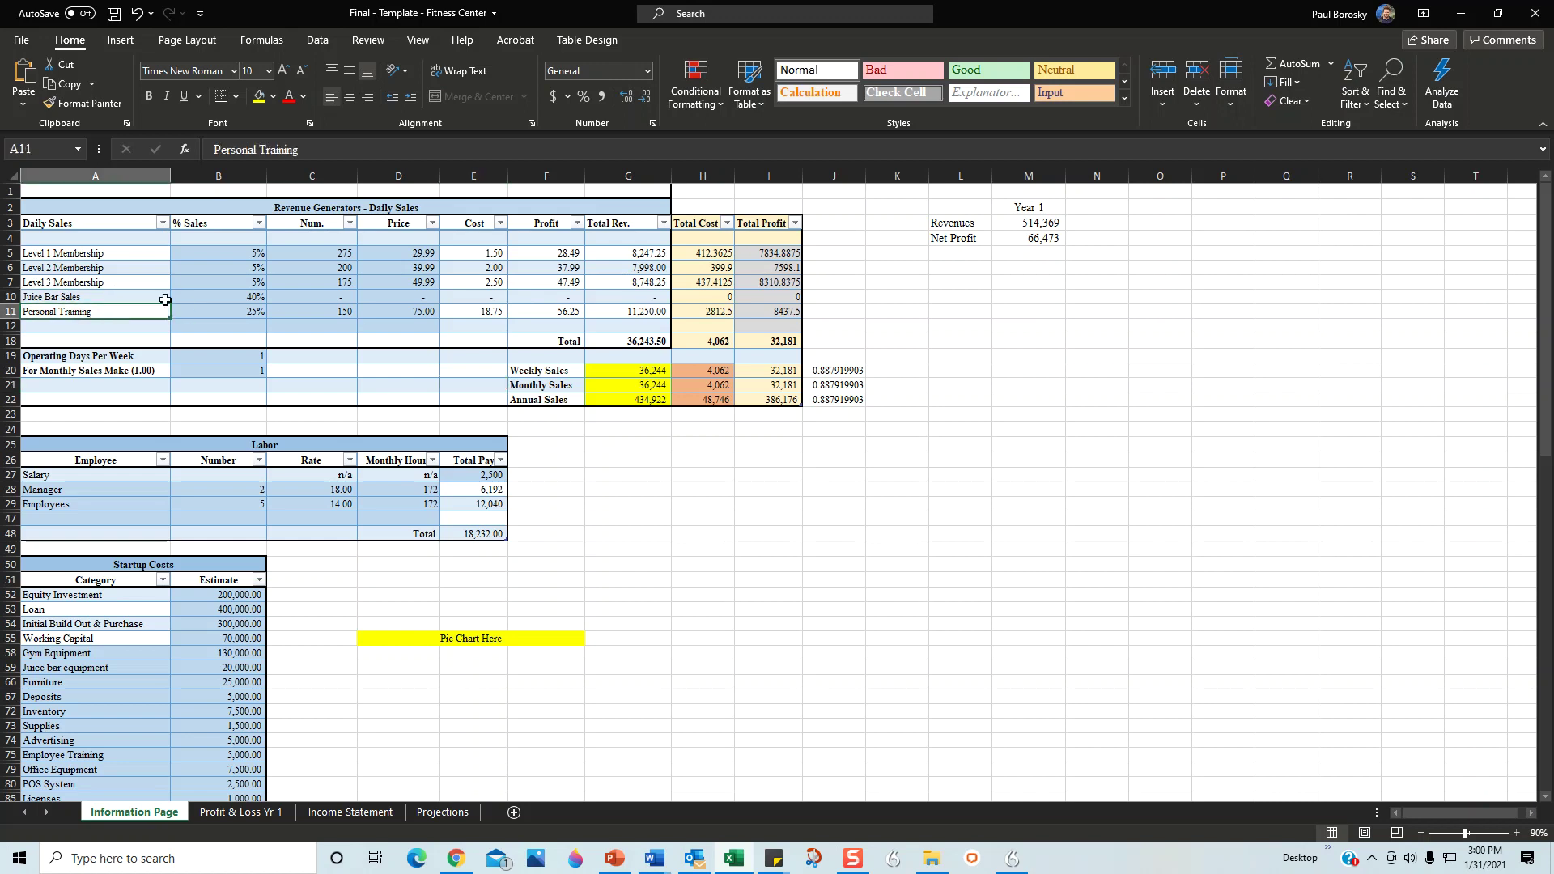
{"action": "left_click", "coordinate": [223, 311]}
{"action": "left_click", "coordinate": [342, 313]}
{"action": "left_click", "coordinate": [393, 313]}
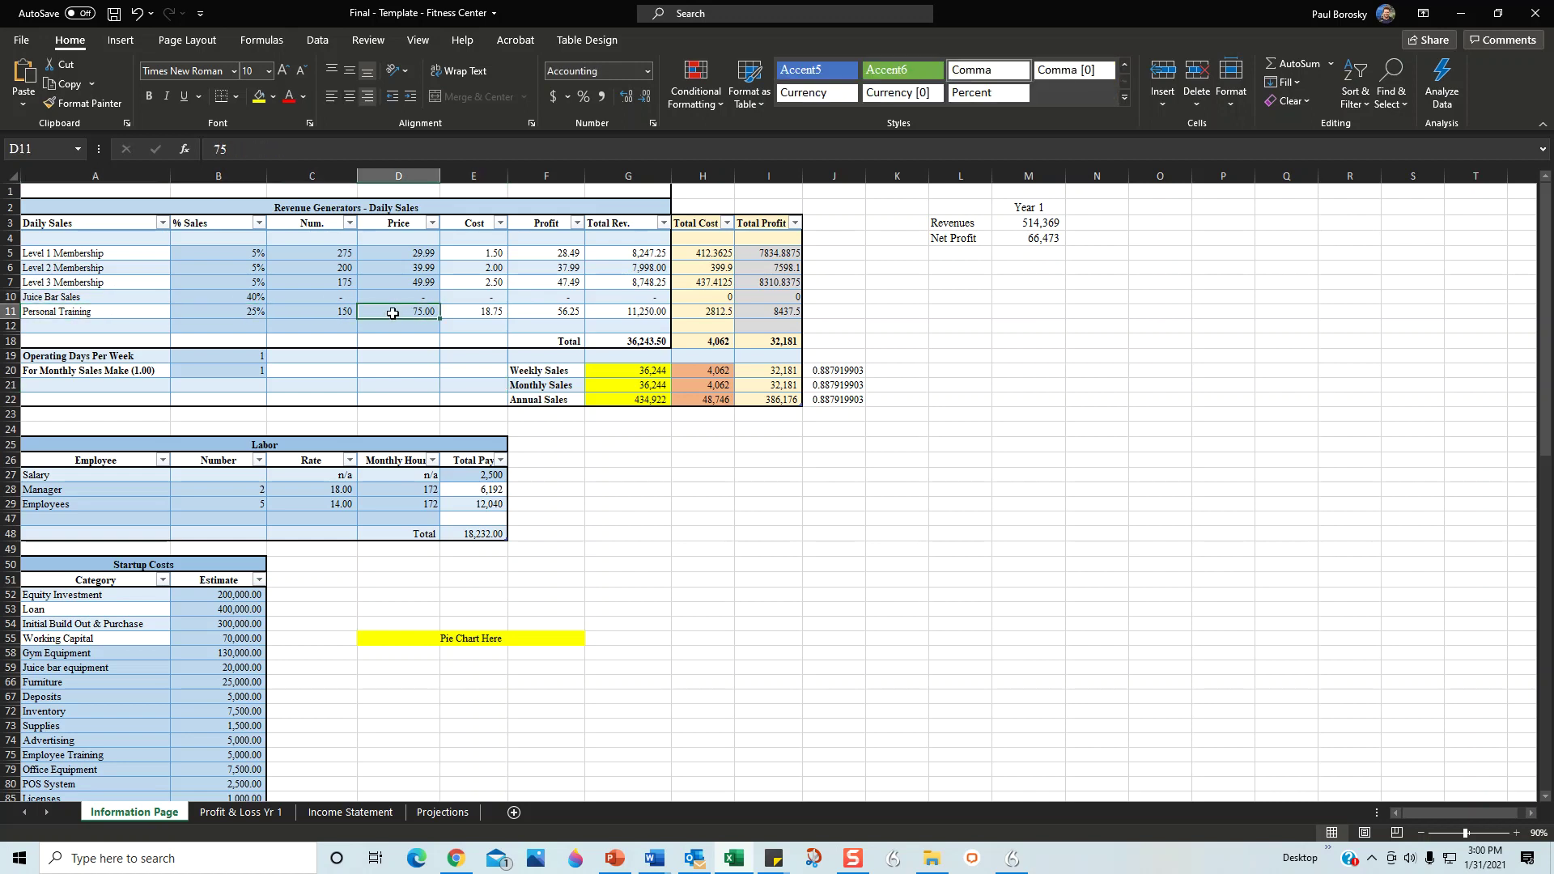
{"action": "left_click", "coordinate": [308, 313]}
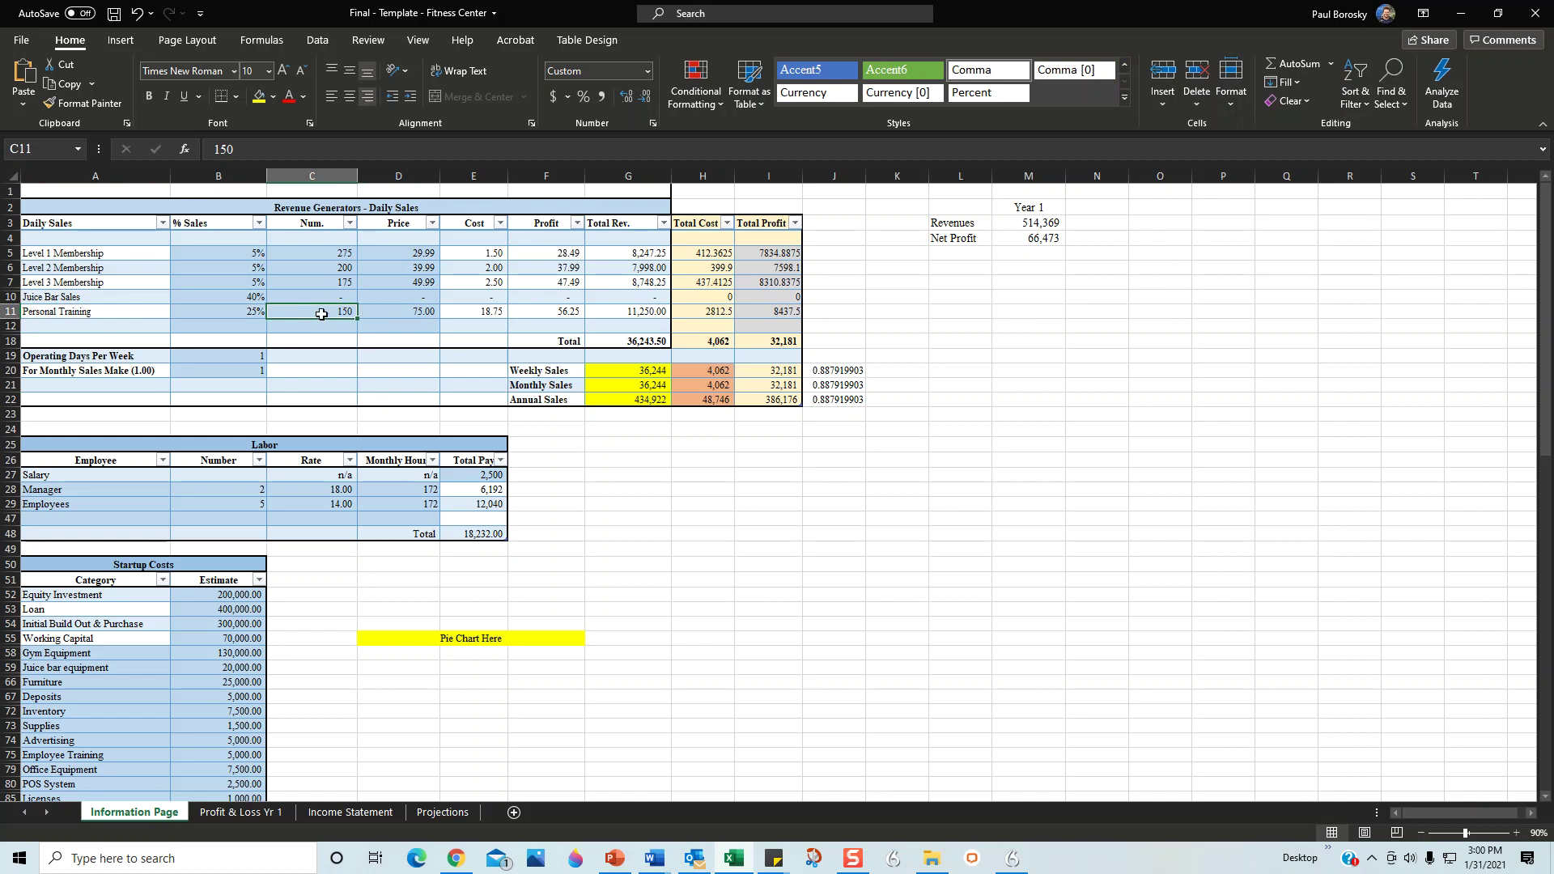
{"action": "left_click", "coordinate": [409, 320]}
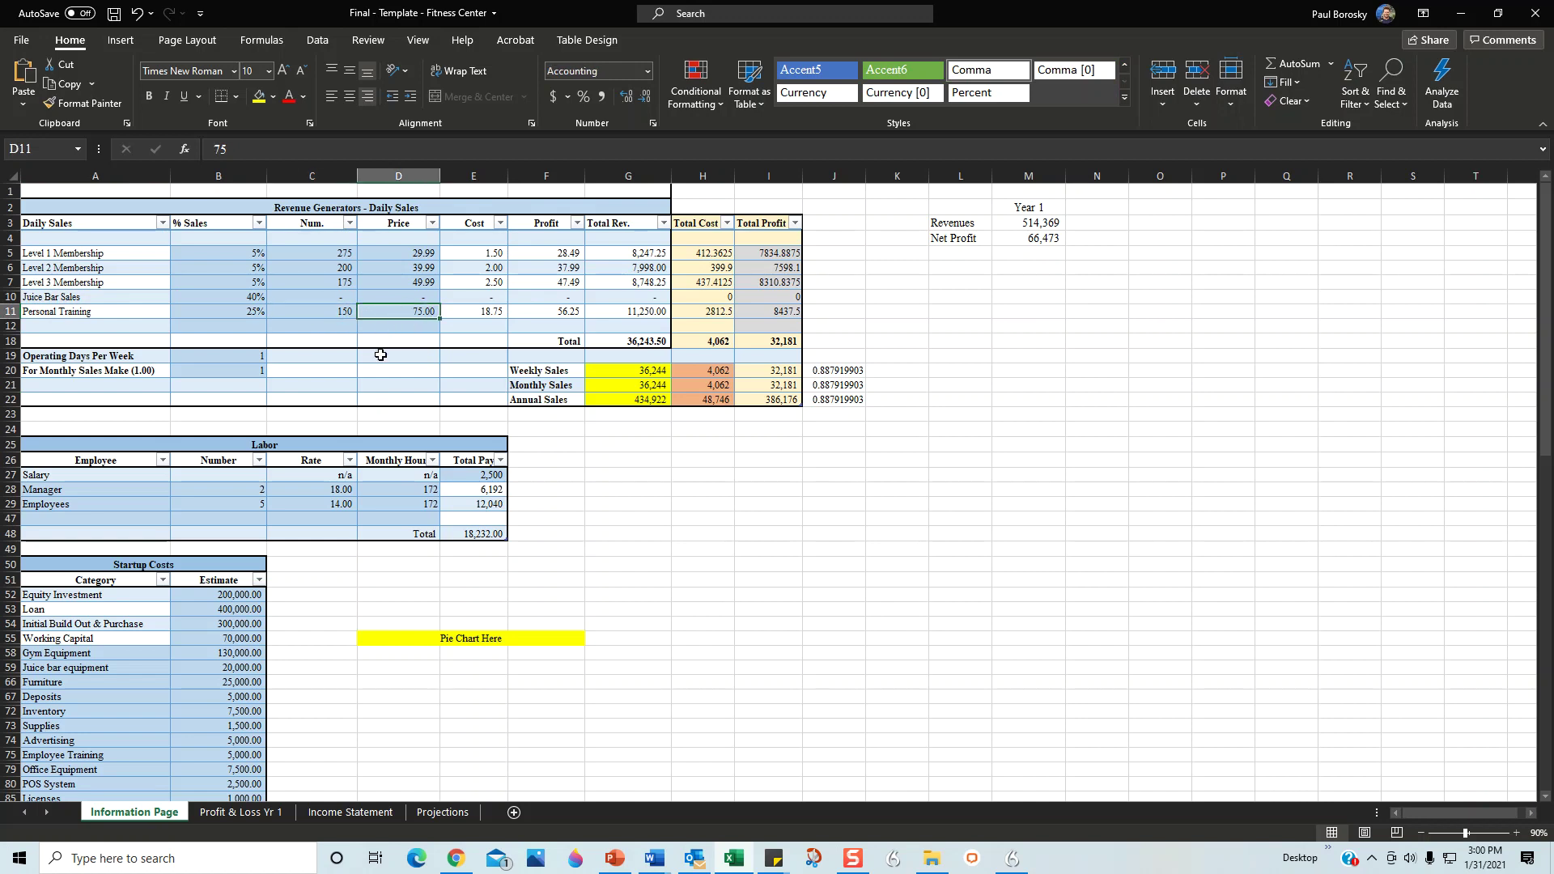
{"action": "left_click", "coordinate": [328, 357]}
{"action": "left_click", "coordinate": [253, 360]}
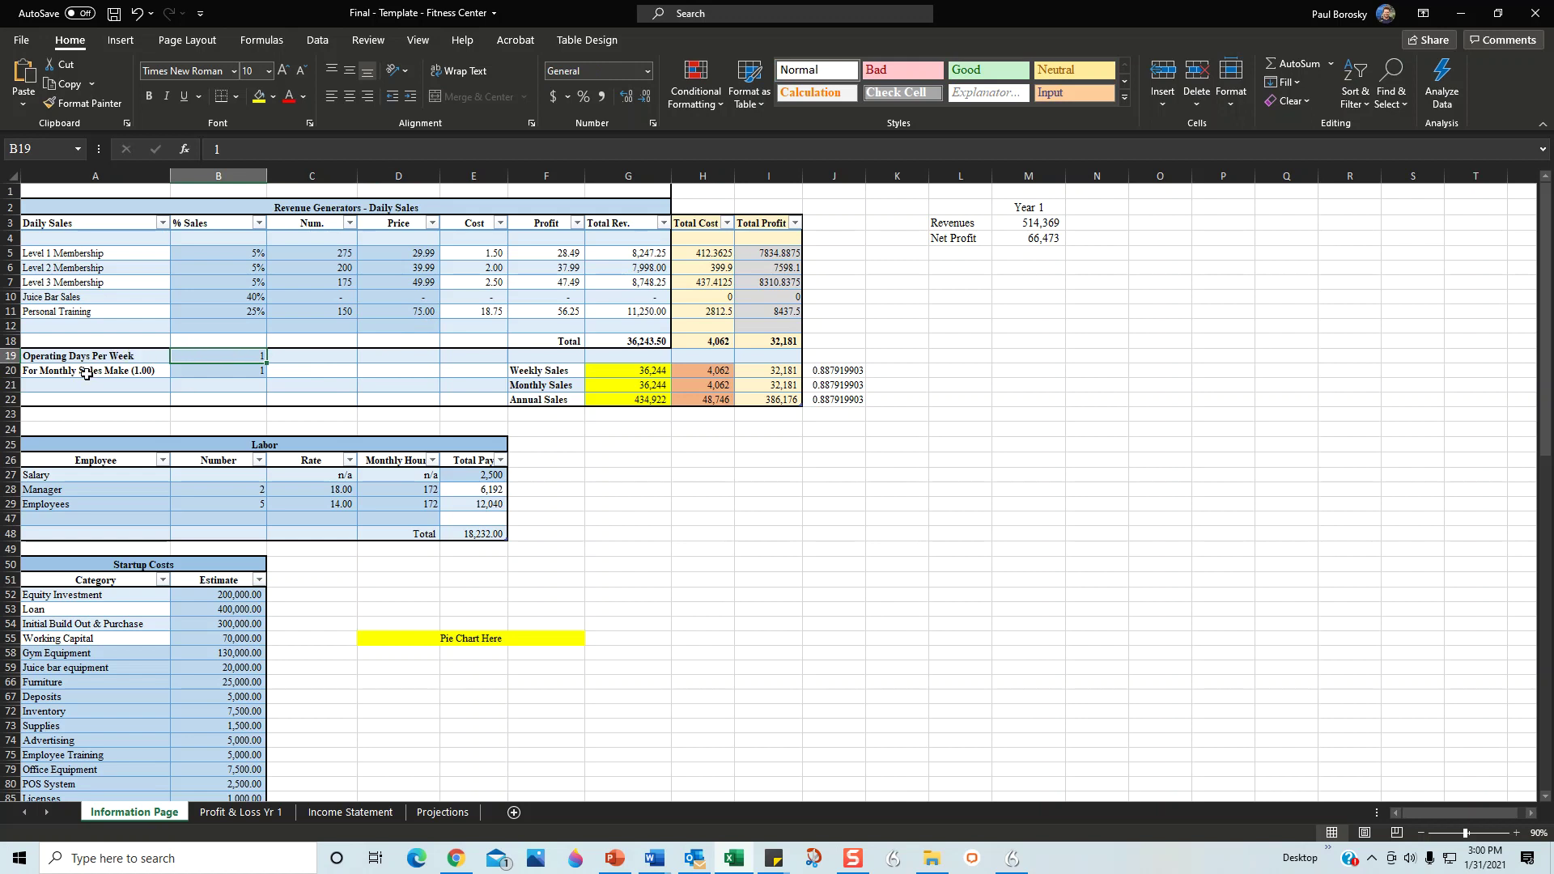
{"action": "left_click", "coordinate": [197, 369]}
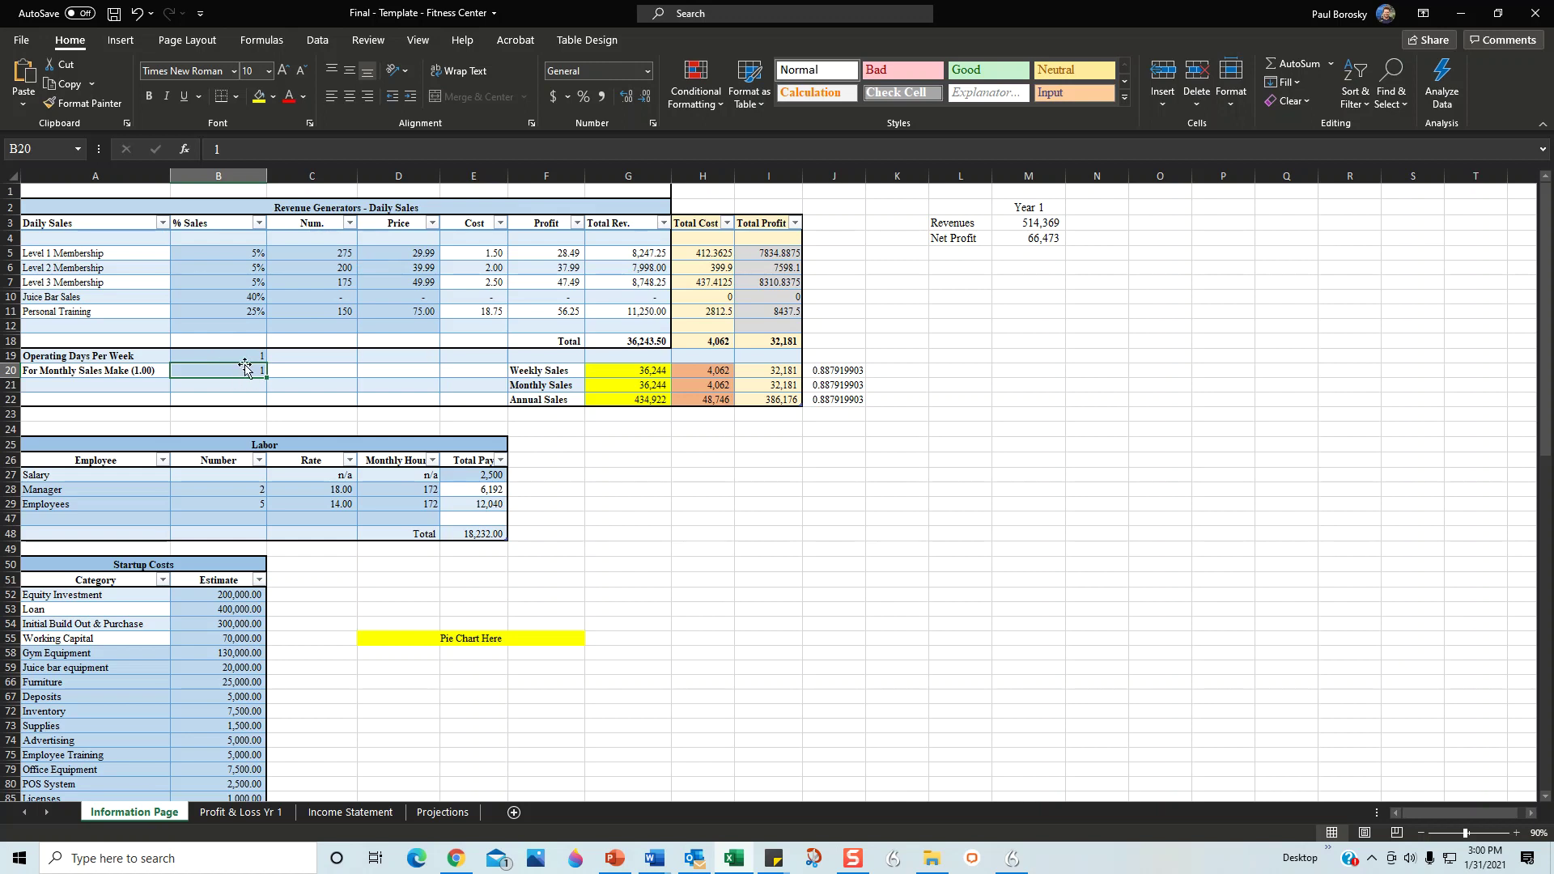
{"action": "left_click", "coordinate": [380, 366]}
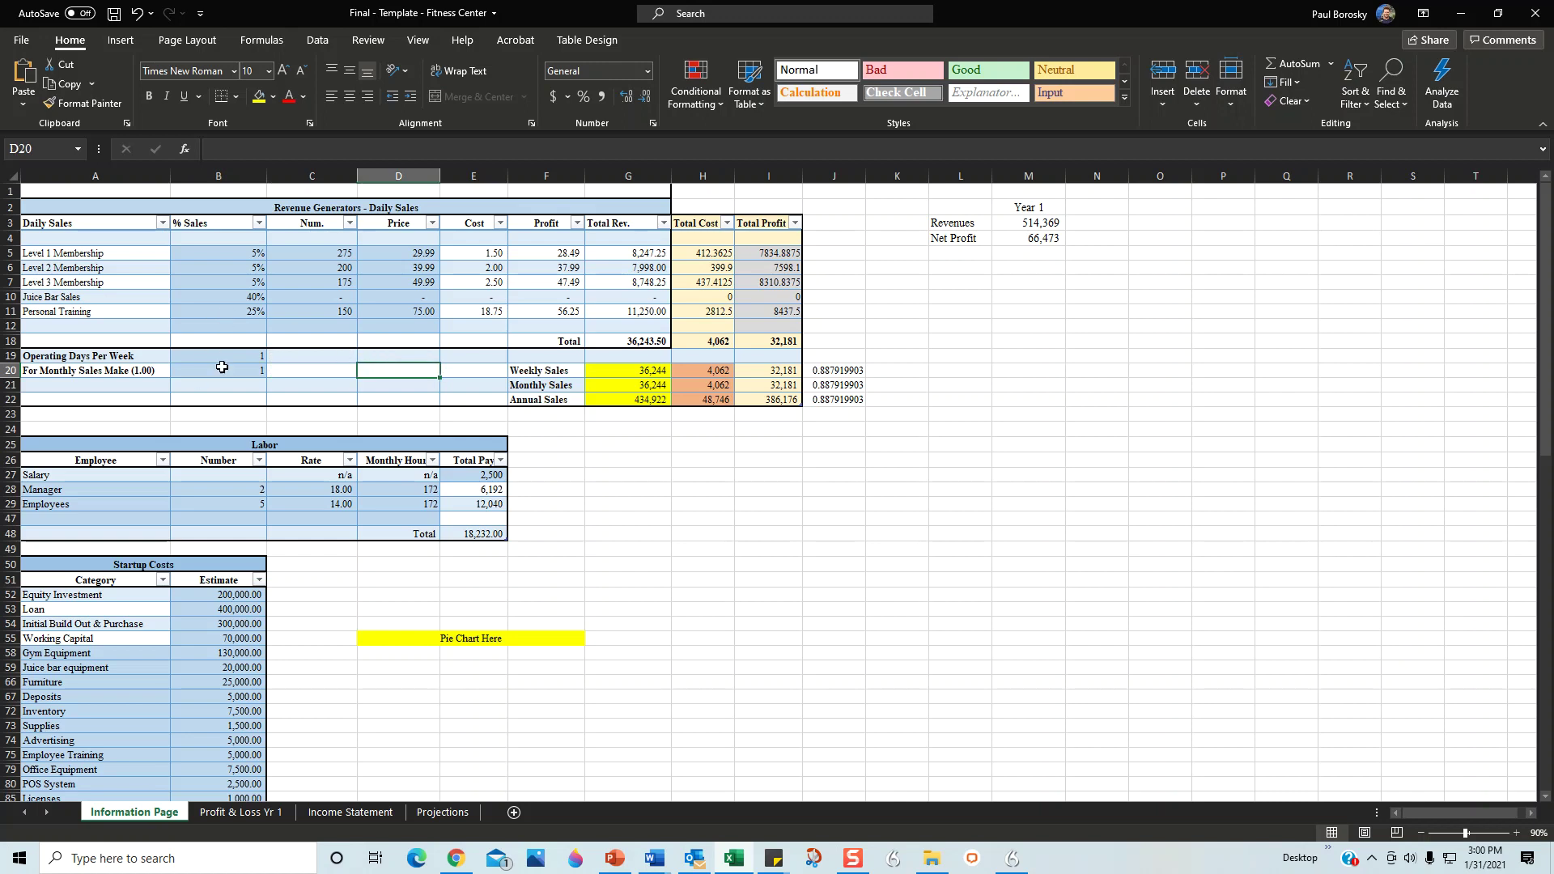
- Review the Salary row and the Manager's number, rate and monthly hours in the Labor table
{"action": "scroll", "coordinate": [222, 387], "scroll_direction": "down", "scroll_amount": 5}
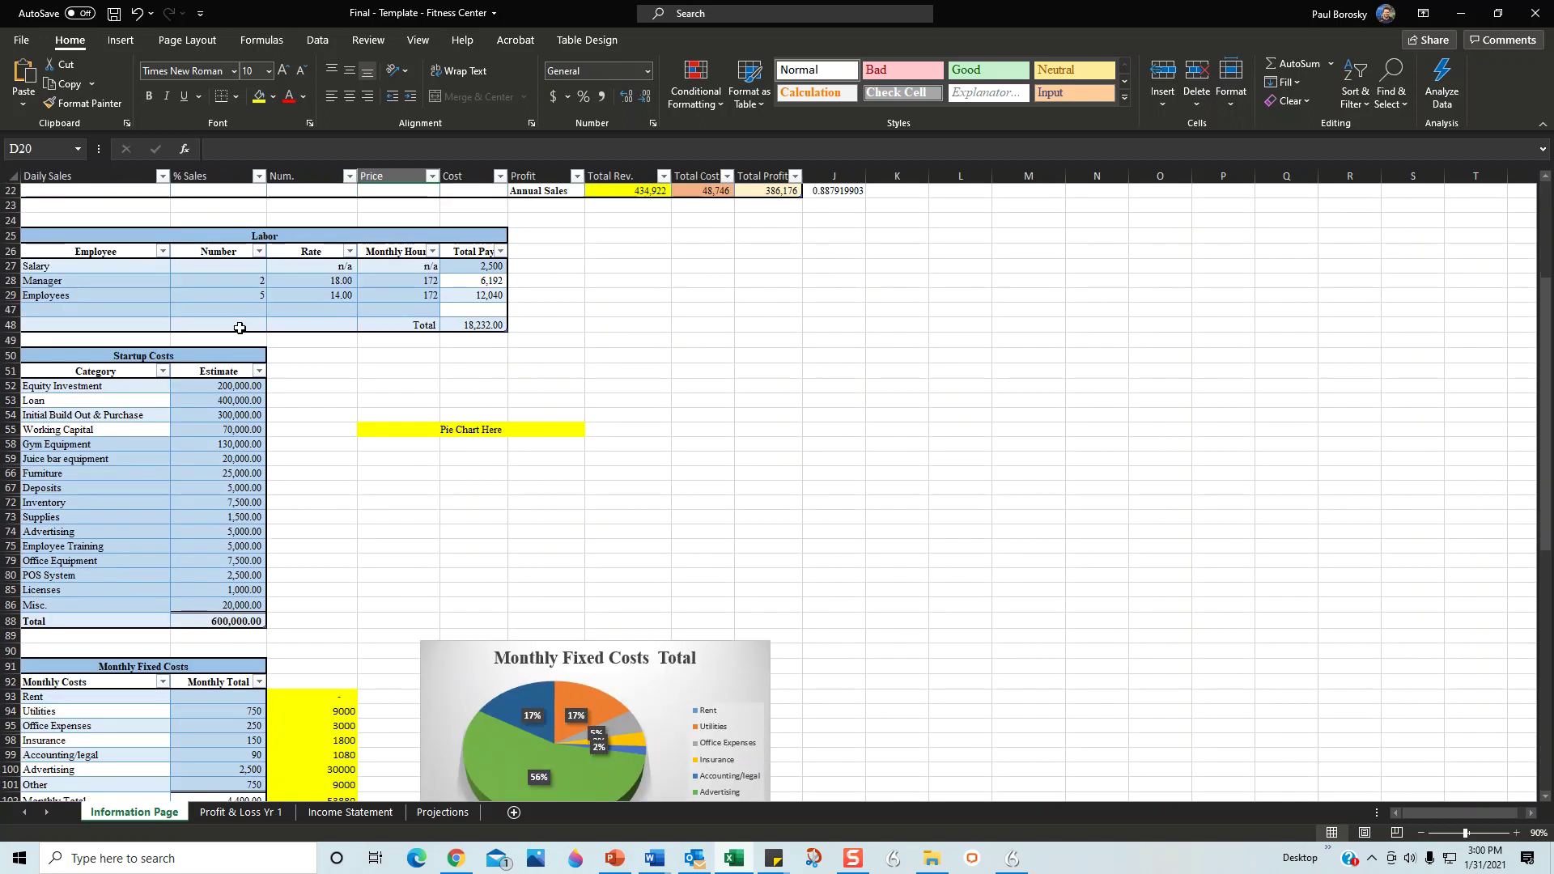
{"action": "left_click_drag", "start_coordinate": [35, 266], "coordinate": [473, 263]}
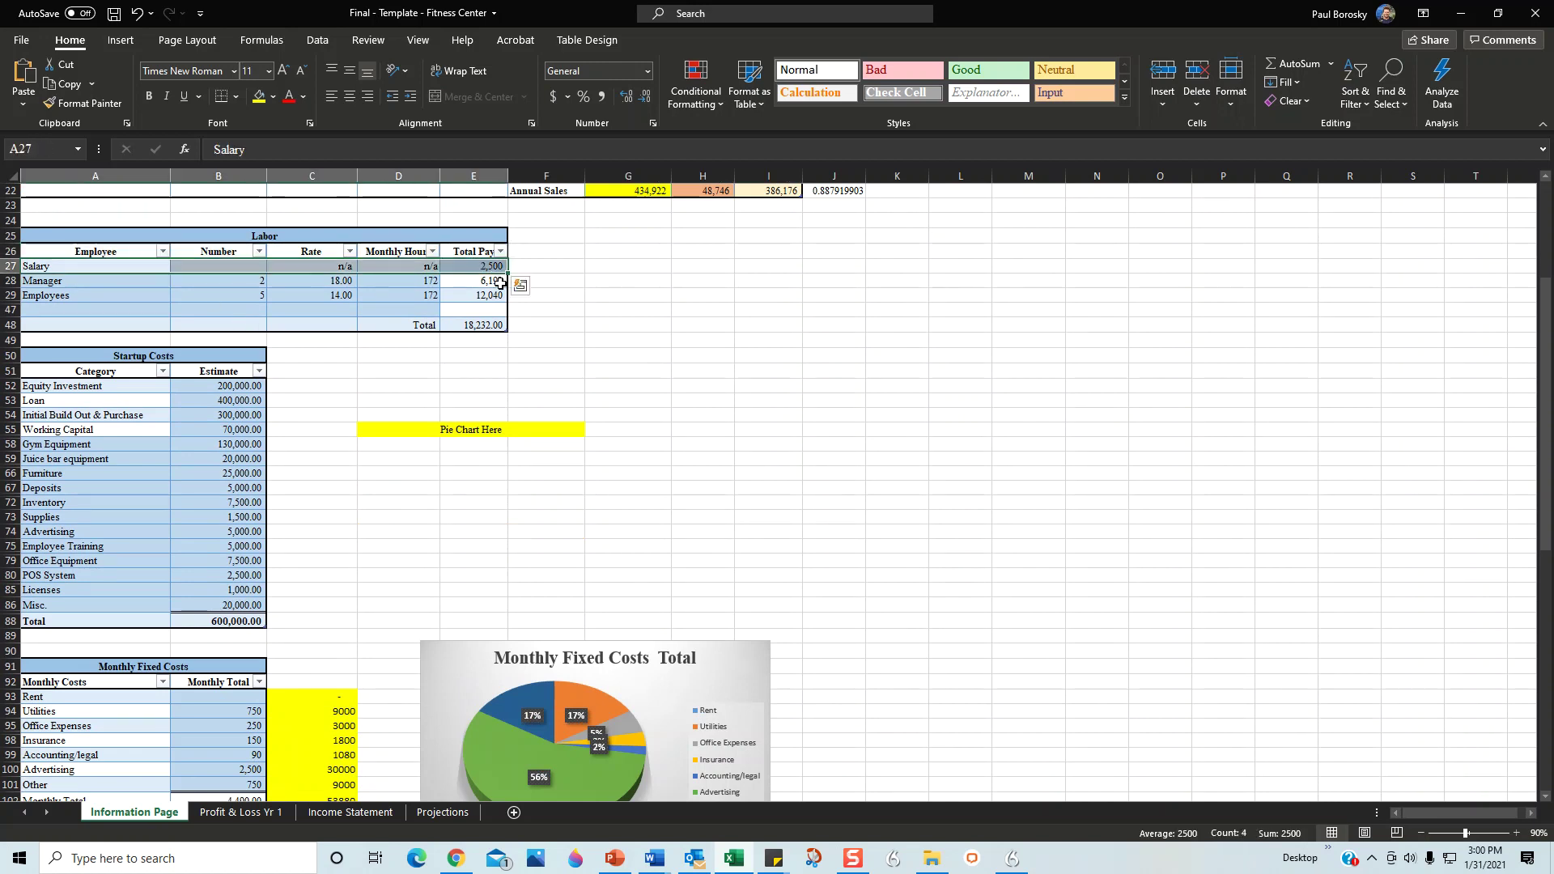
{"action": "left_click", "coordinate": [637, 282]}
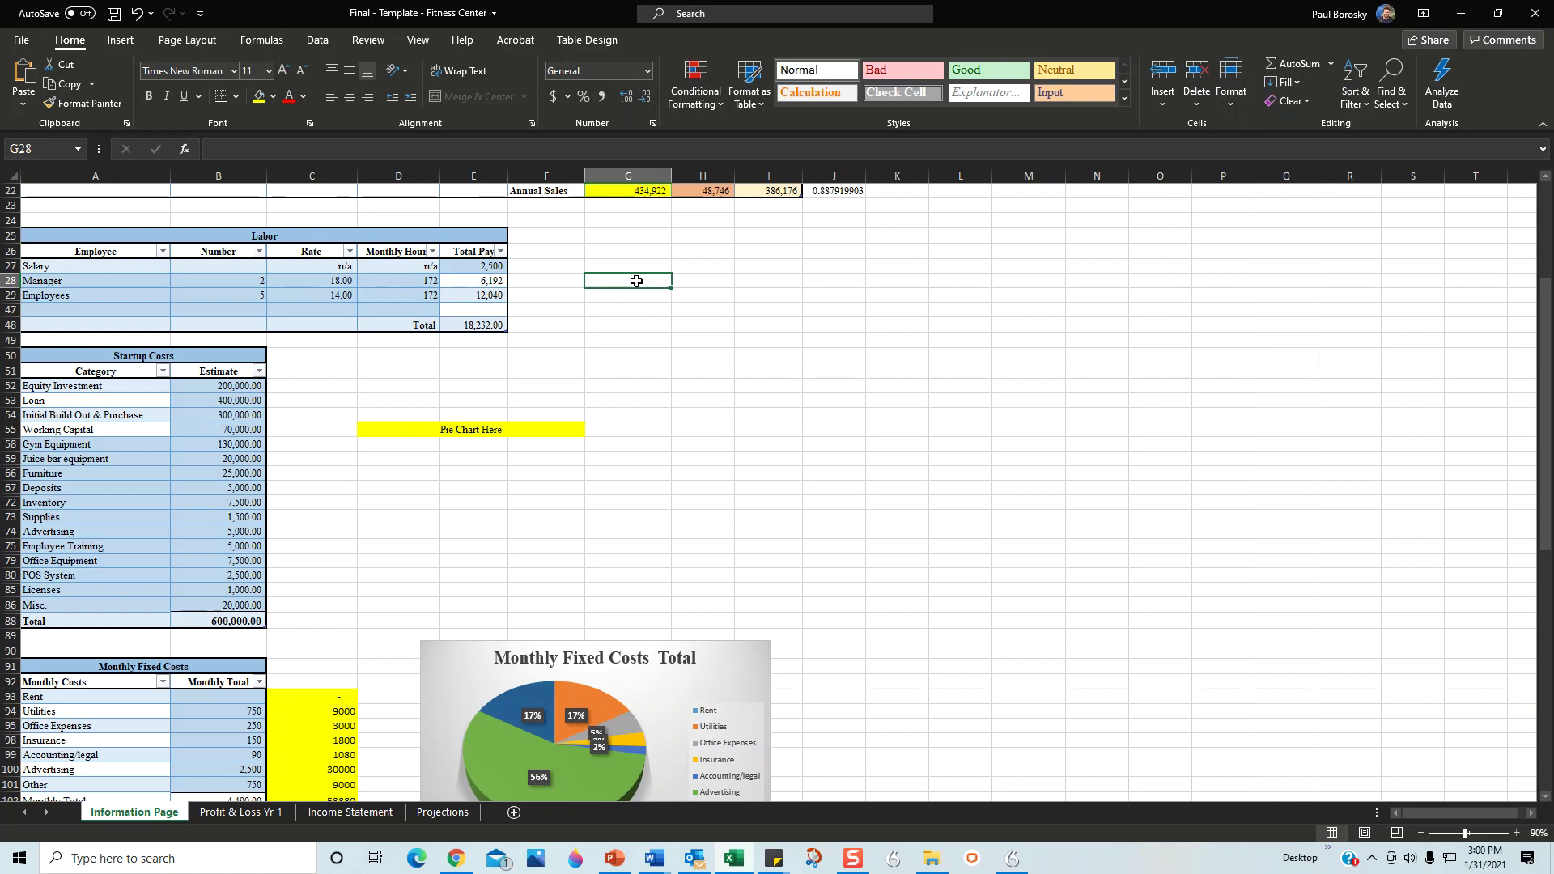
{"action": "left_click", "coordinate": [494, 267]}
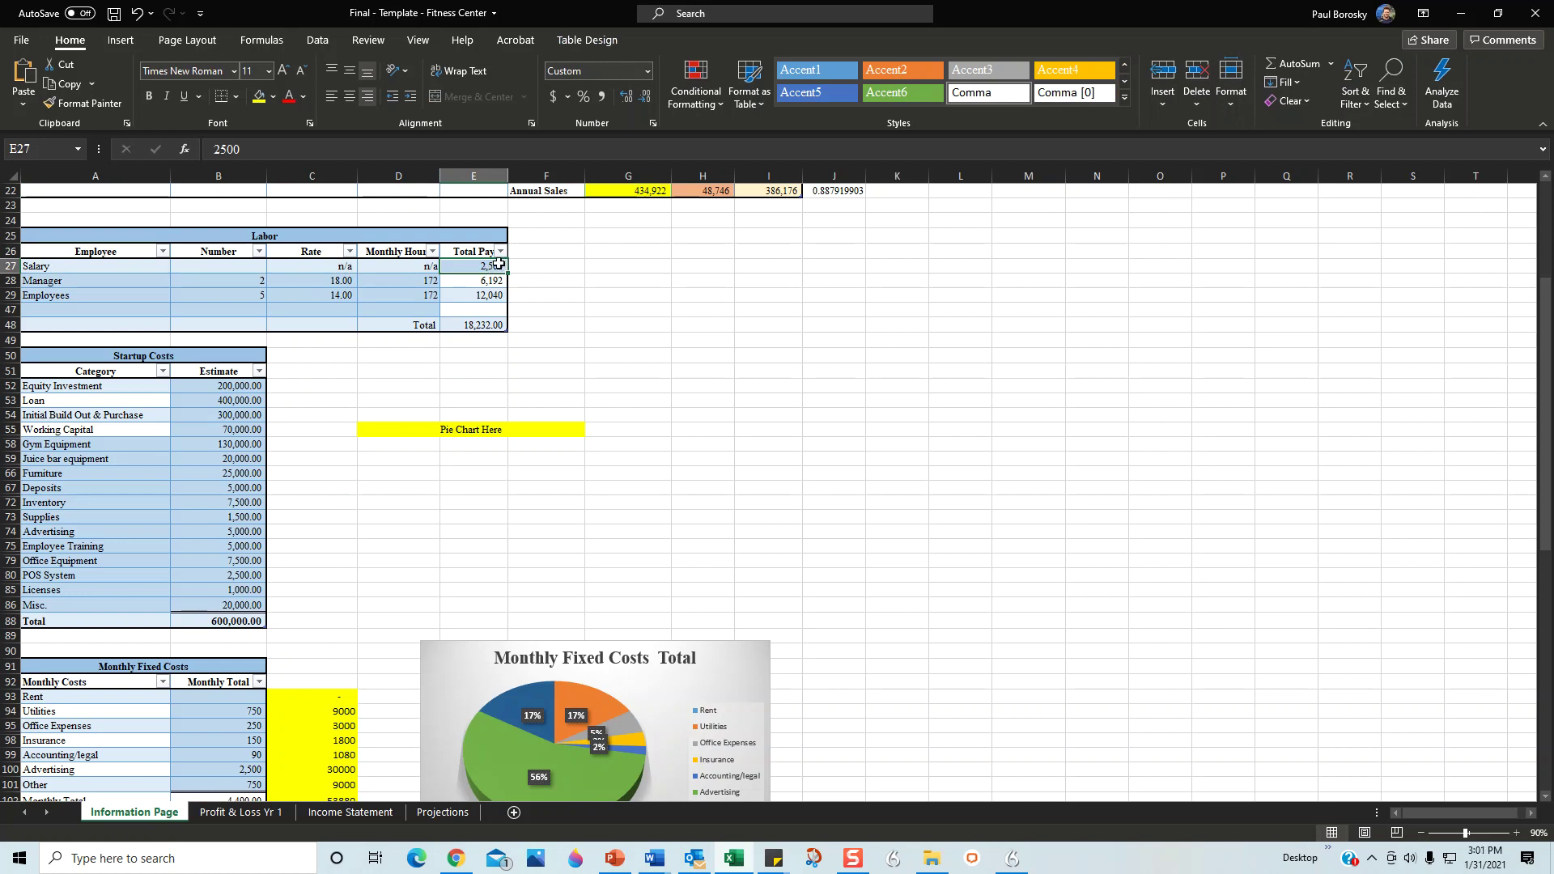
{"action": "left_click", "coordinate": [311, 310]}
{"action": "left_click", "coordinate": [148, 284]}
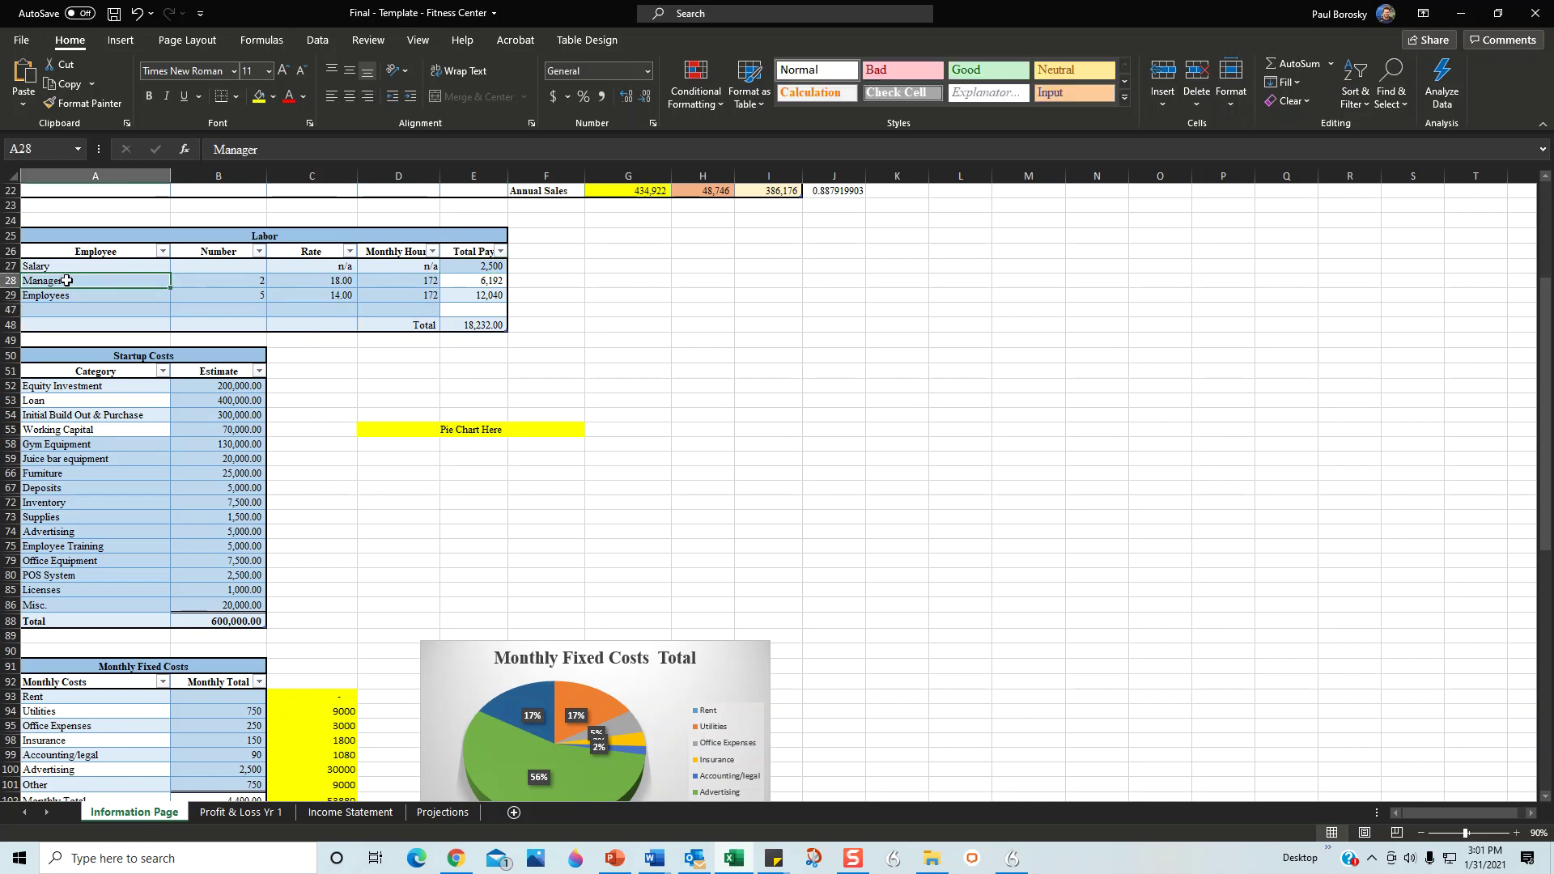
{"action": "left_click", "coordinate": [182, 276]}
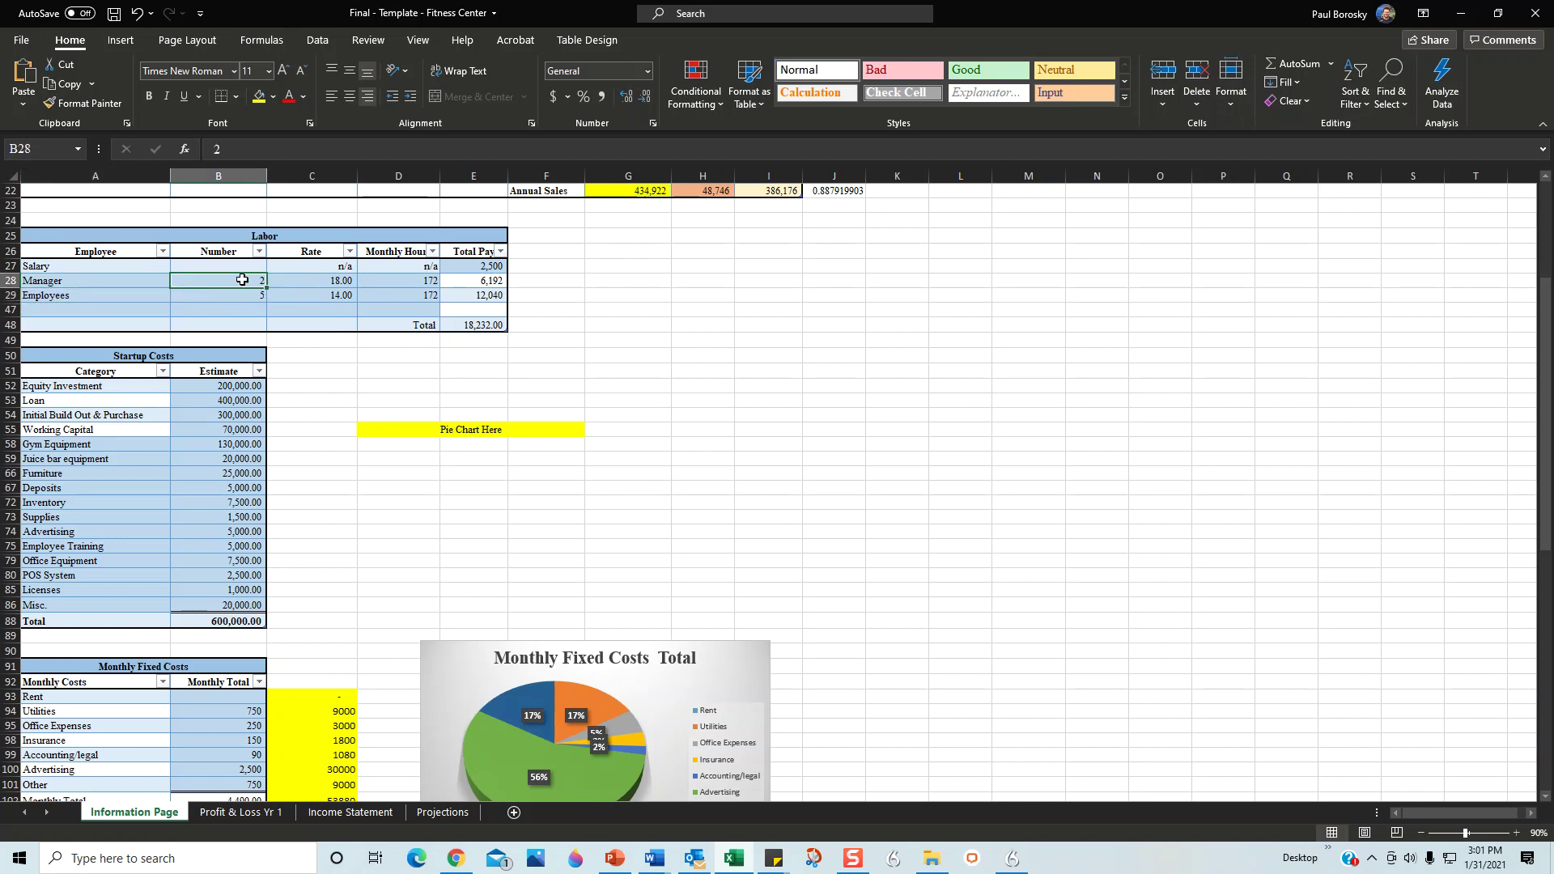
{"action": "left_click", "coordinate": [298, 281]}
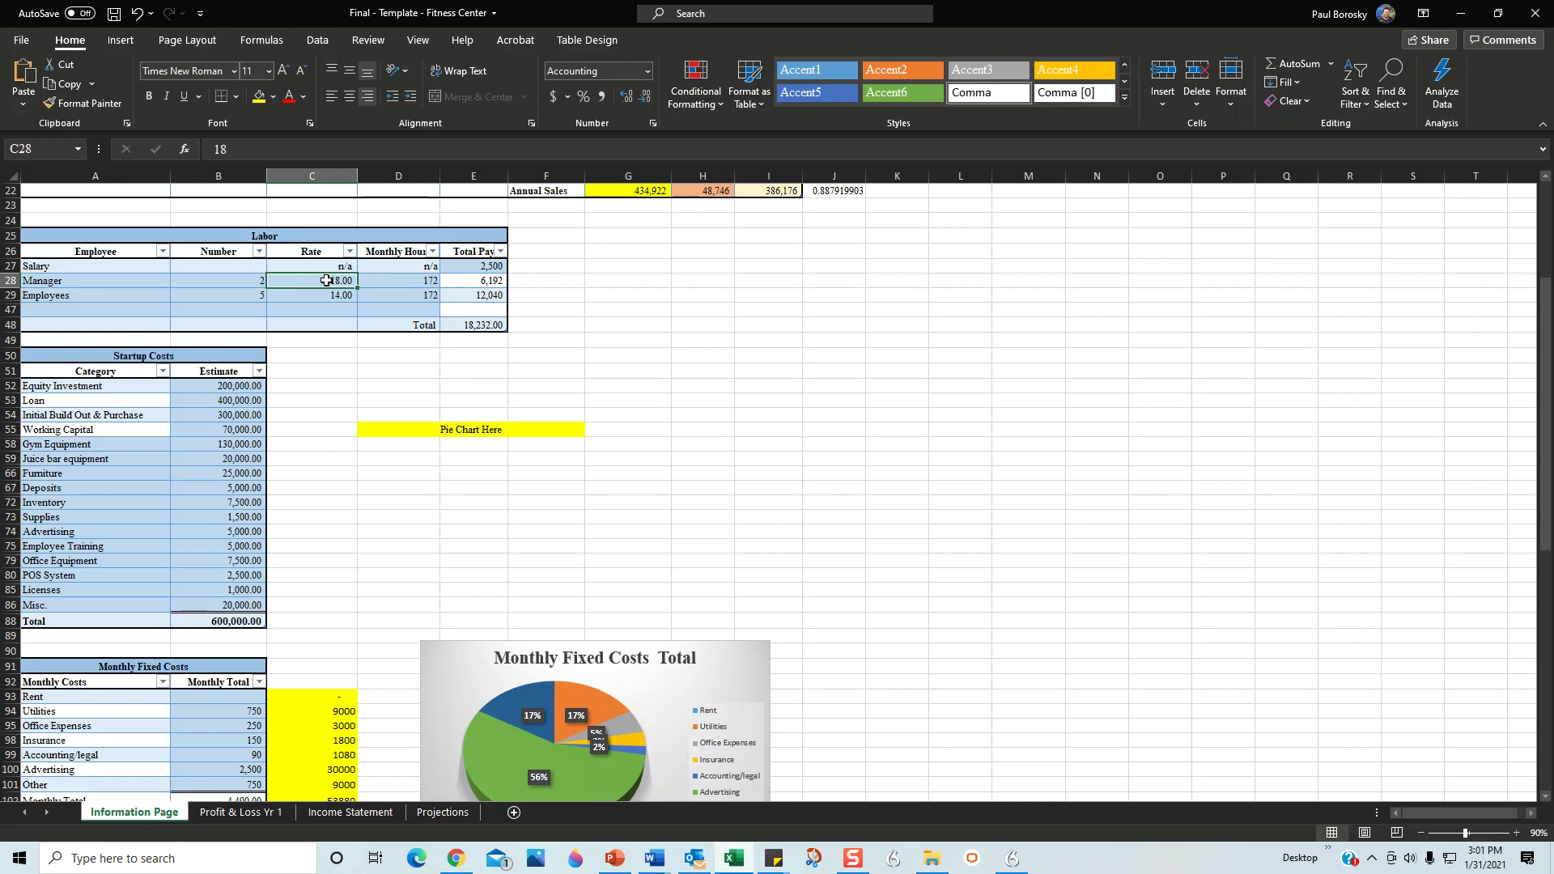
{"action": "left_click", "coordinate": [387, 277]}
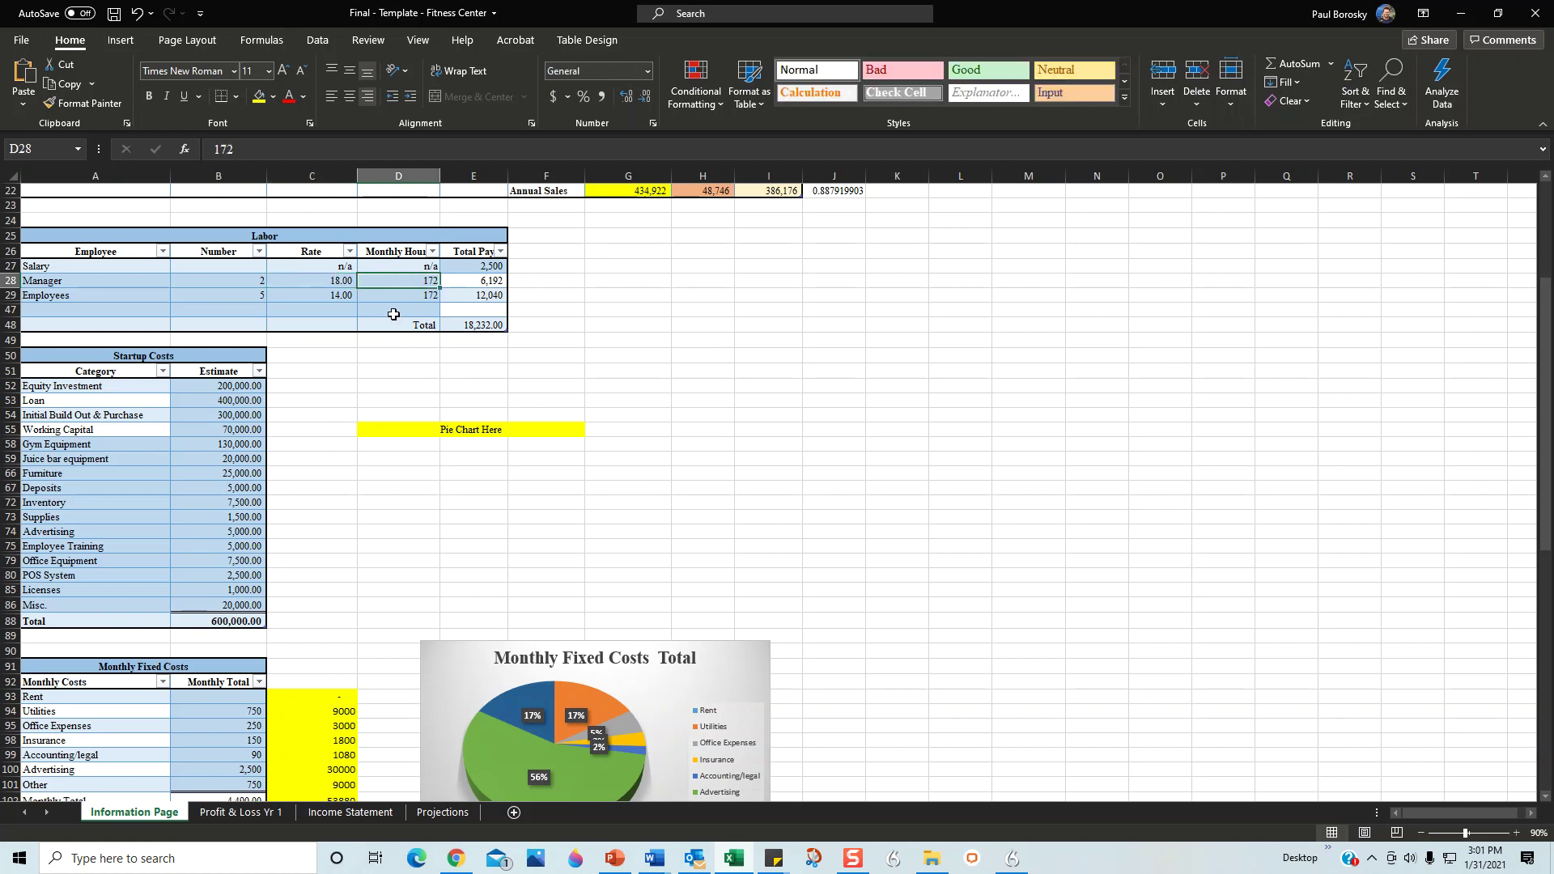
- In cell G28, enter a formula dividing the Manager's monthly hours by 2
{"action": "left_click", "coordinate": [652, 285]}
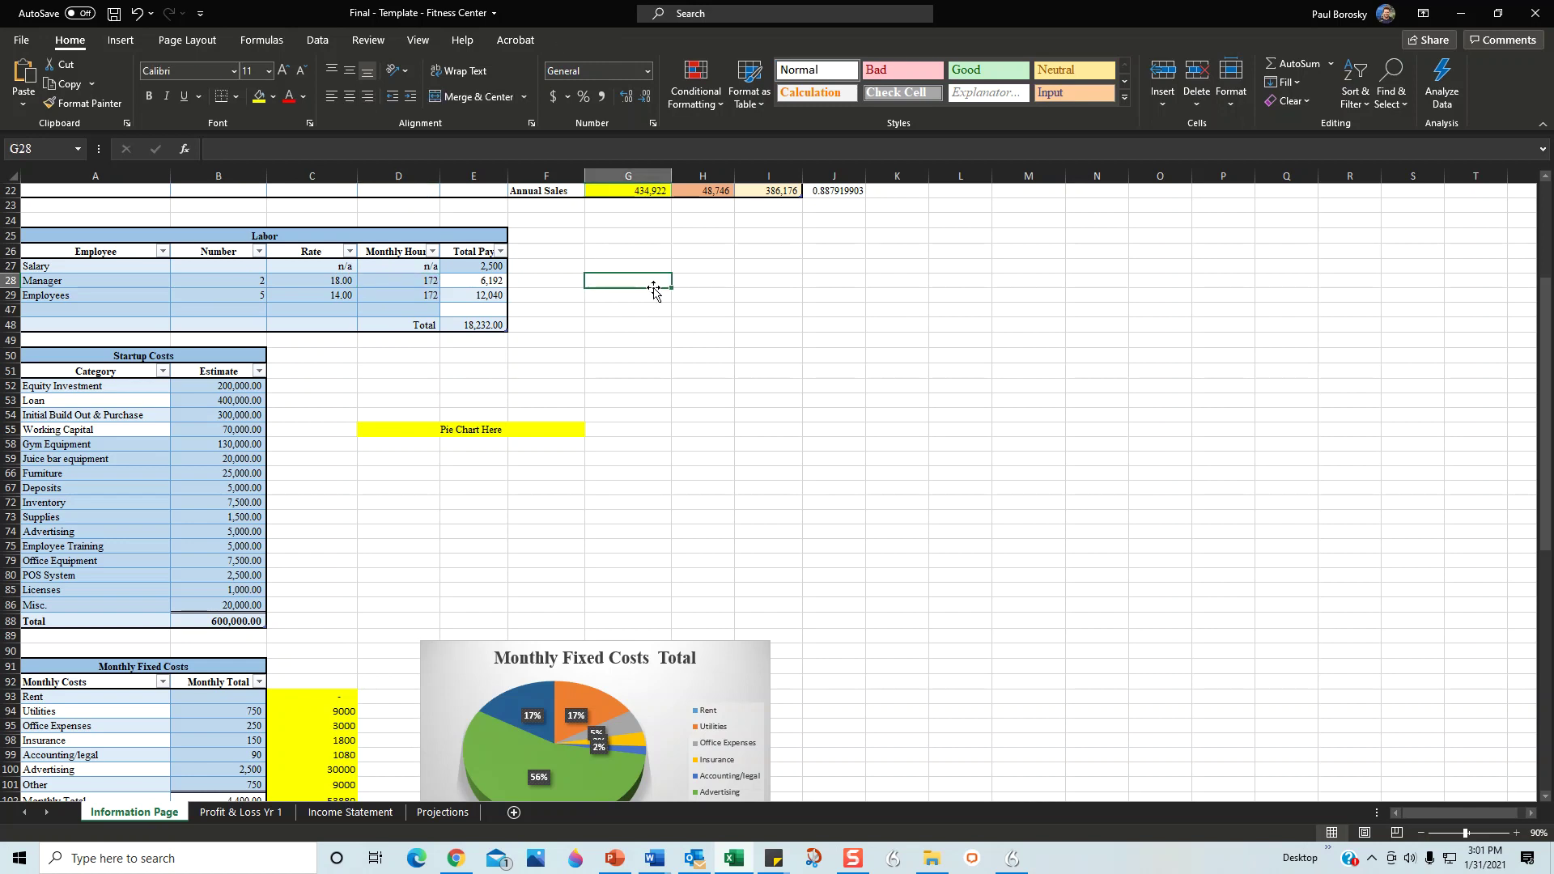
{"action": "type", "text": "="}
{"action": "left_click", "coordinate": [410, 278]}
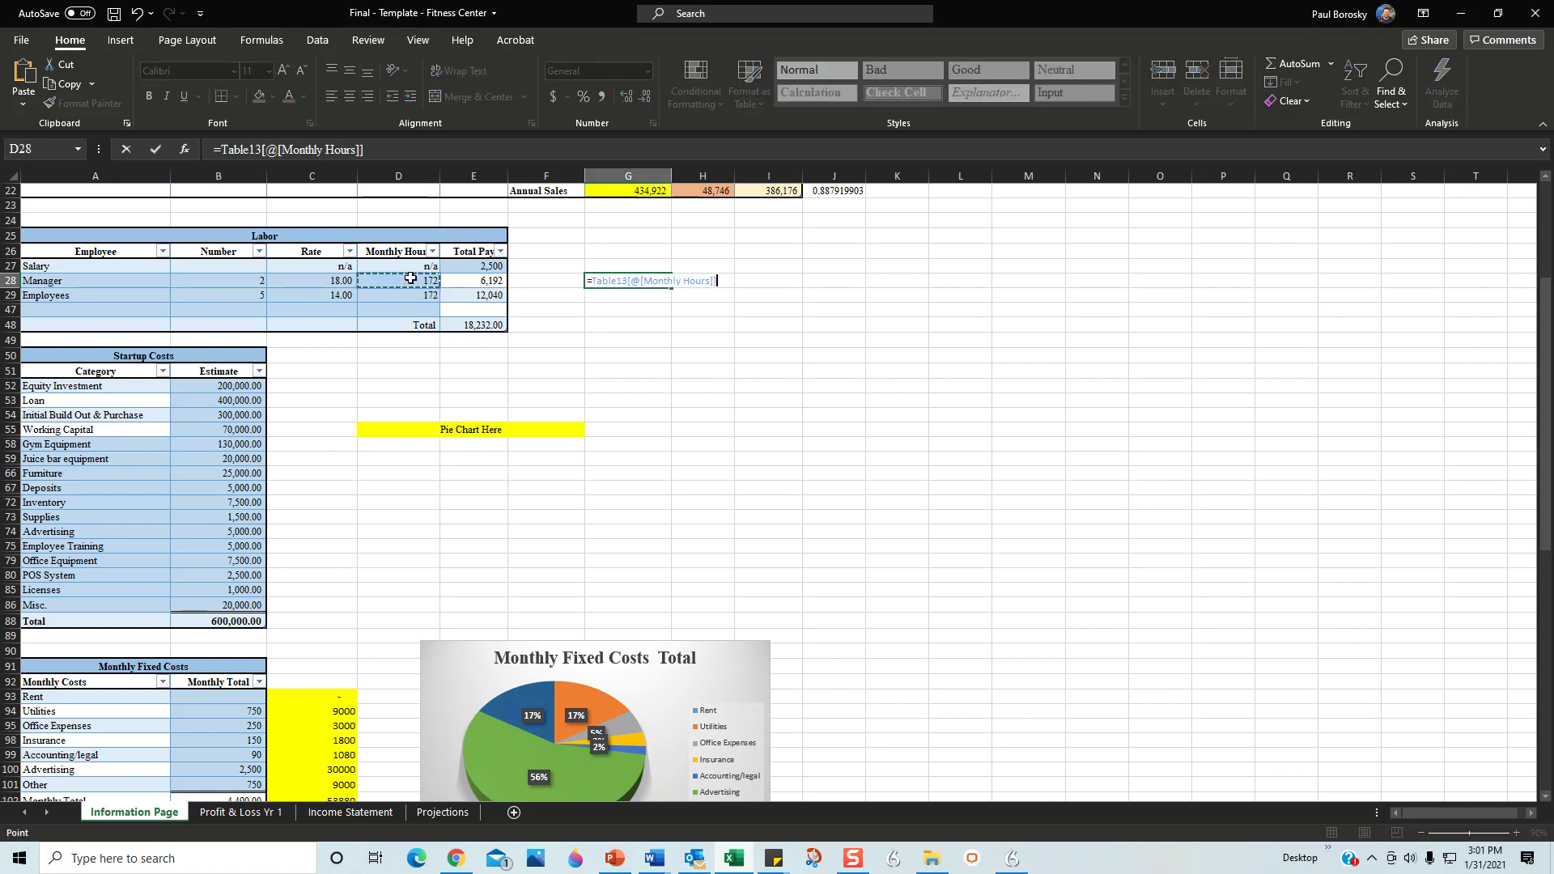
{"action": "type", "text": "/2"}
{"action": "key", "text": "Return"}
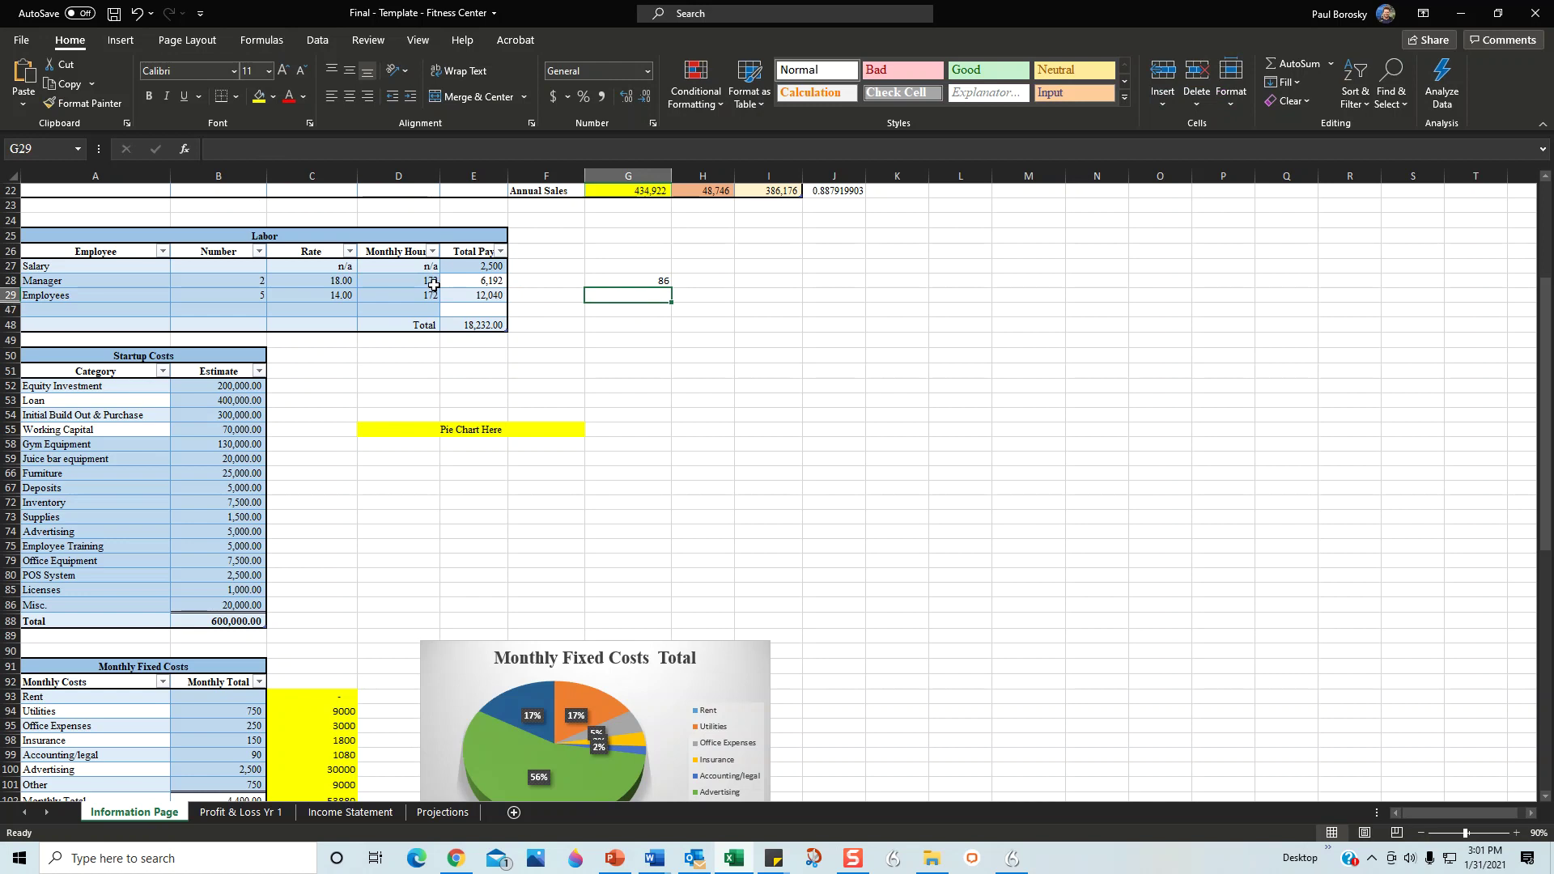
- Check the Manager's monthly hours and the Employees row's number, rate and hours in the Labor table
{"action": "left_click", "coordinate": [394, 282]}
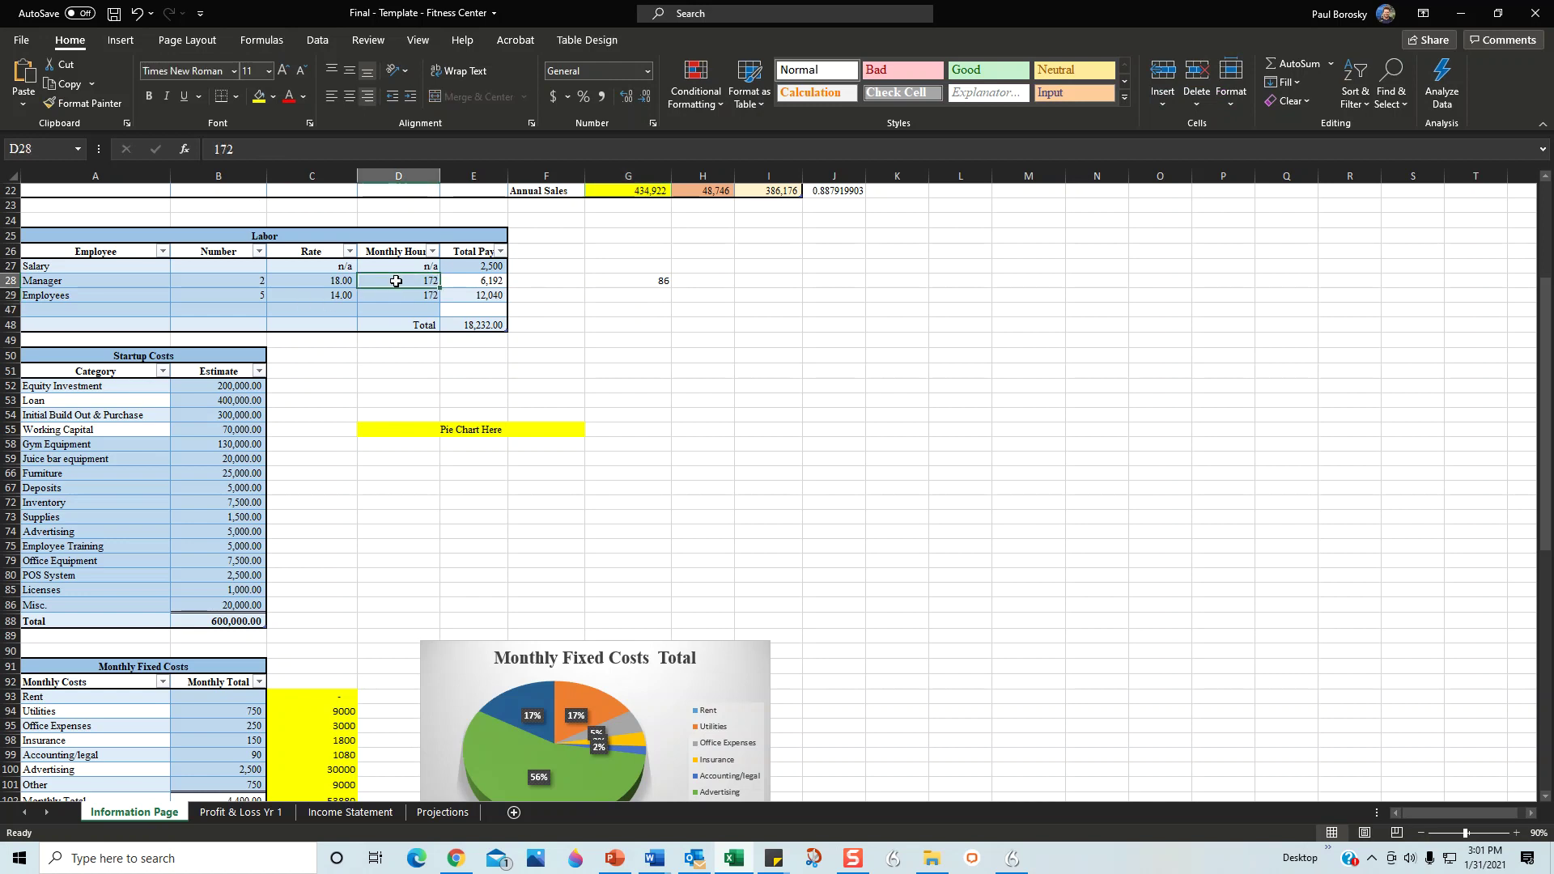
{"action": "left_click", "coordinate": [247, 298]}
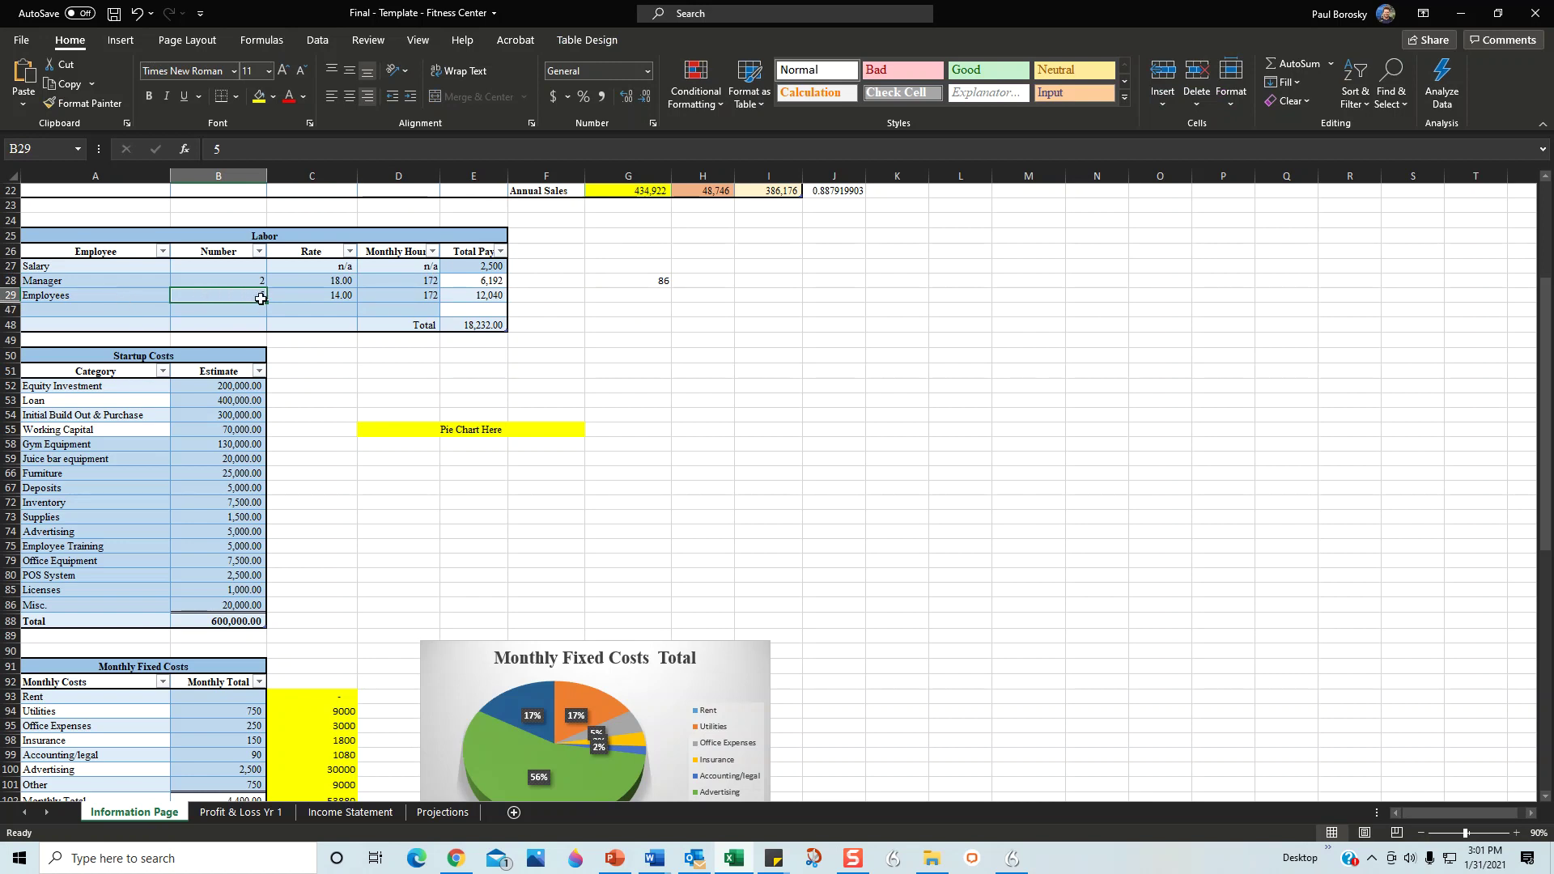
{"action": "mouse_move", "coordinate": [264, 295]}
{"action": "left_mouse_down"}
{"action": "mouse_move", "coordinate": [337, 306]}
{"action": "mouse_move", "coordinate": [253, 299]}
{"action": "left_mouse_up"}
{"action": "left_click", "coordinate": [324, 305]}
{"action": "left_click", "coordinate": [431, 296]}
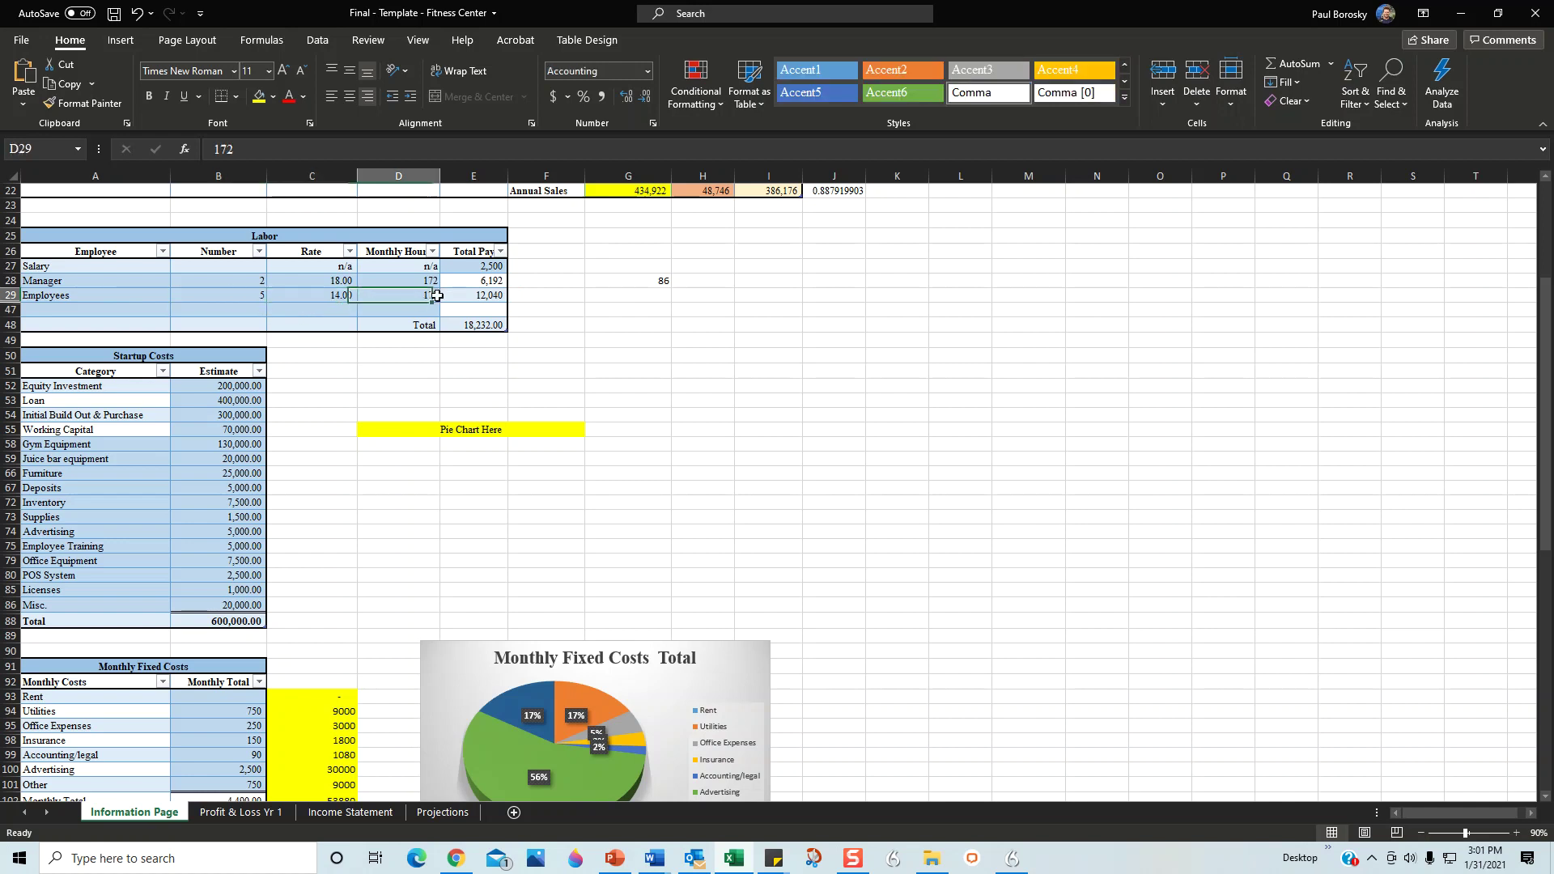
{"action": "left_click", "coordinate": [386, 410]}
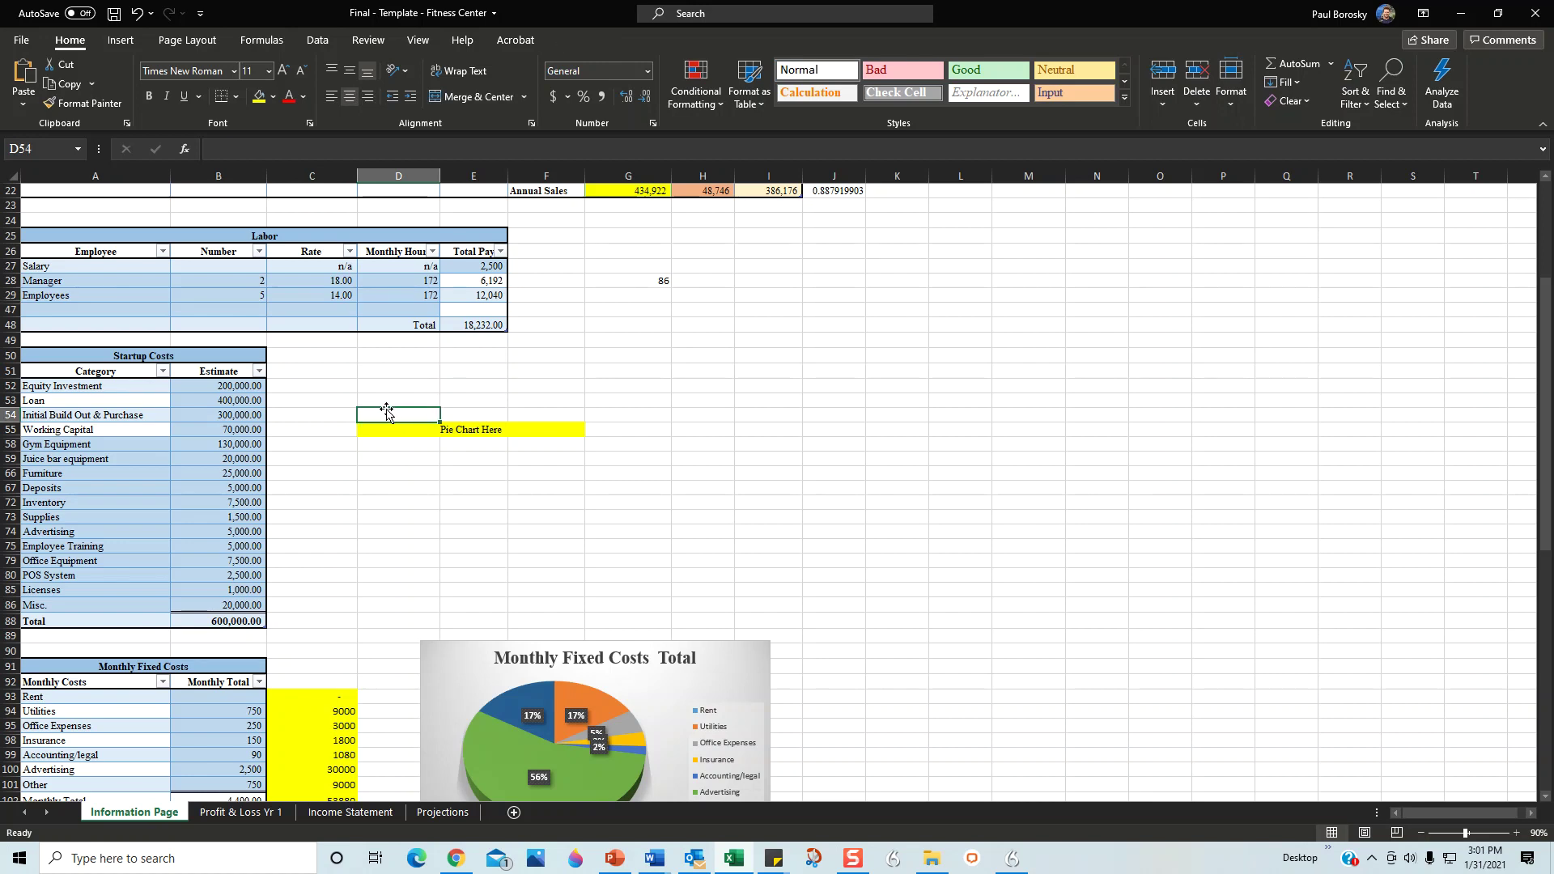
- Examine the Equity Investment and Loan estimates in the Startup Costs table and compare their sum with the table's total
{"action": "scroll", "coordinate": [320, 387], "scroll_direction": "down", "scroll_amount": 3}
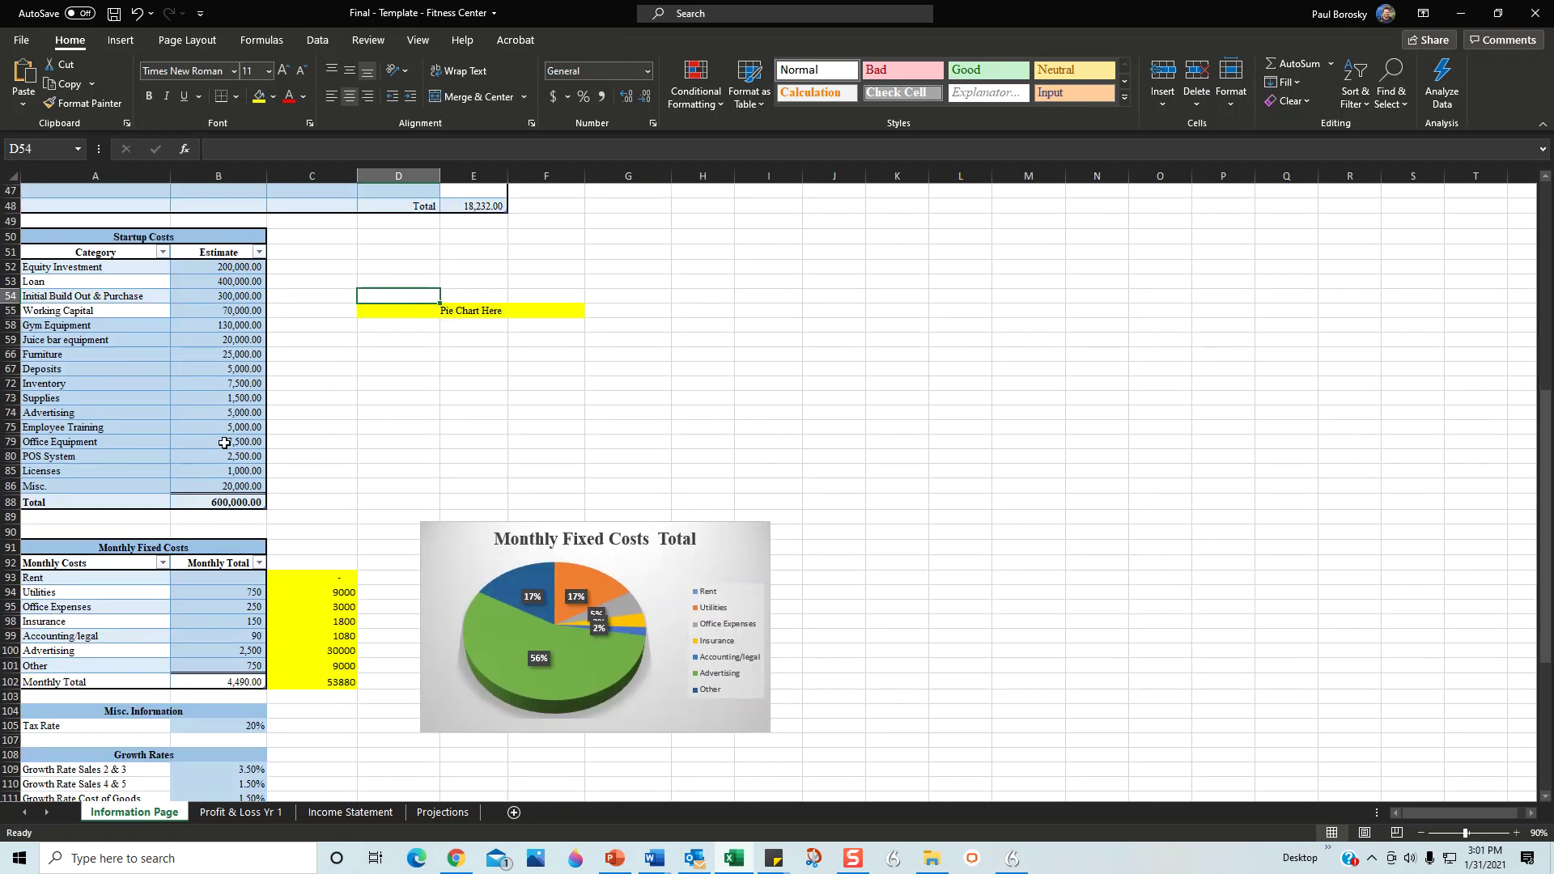
{"action": "left_click", "coordinate": [362, 367]}
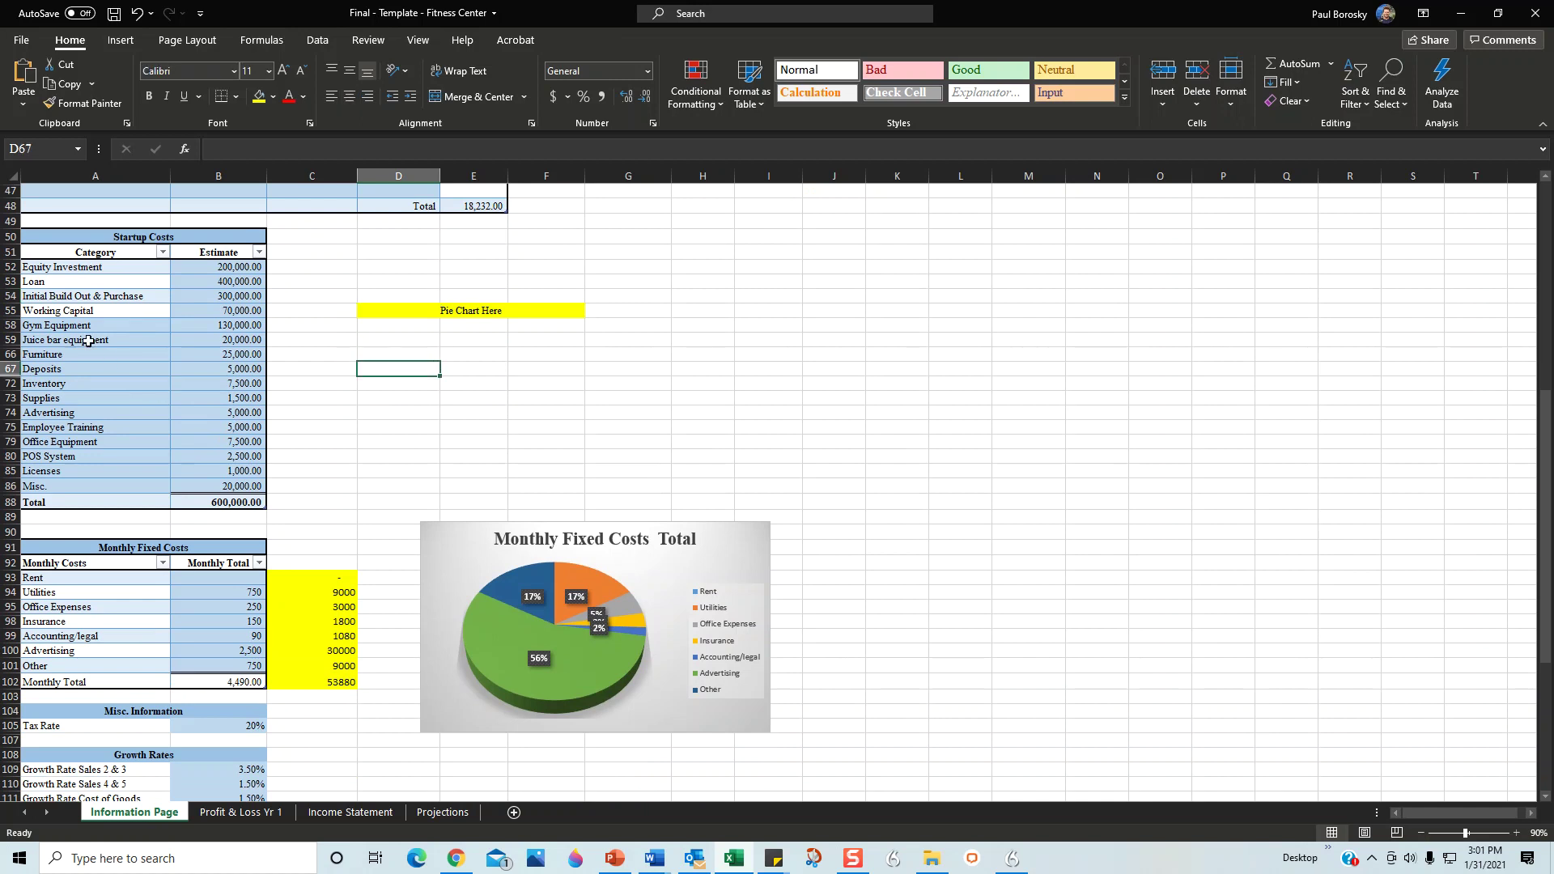
{"action": "left_click", "coordinate": [231, 267]}
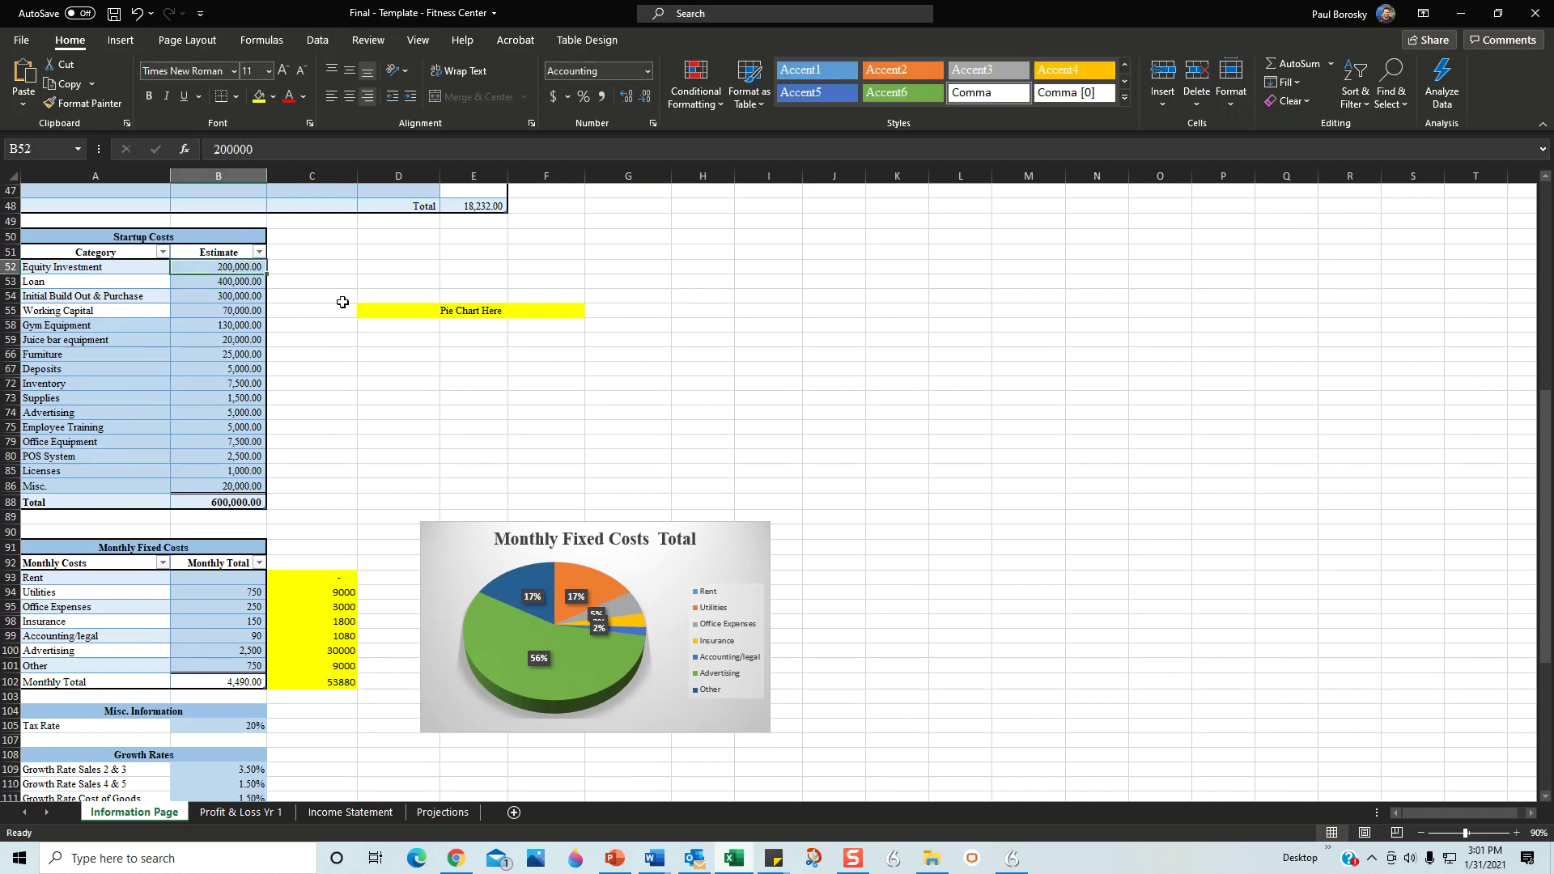
{"action": "left_click", "coordinate": [240, 284]}
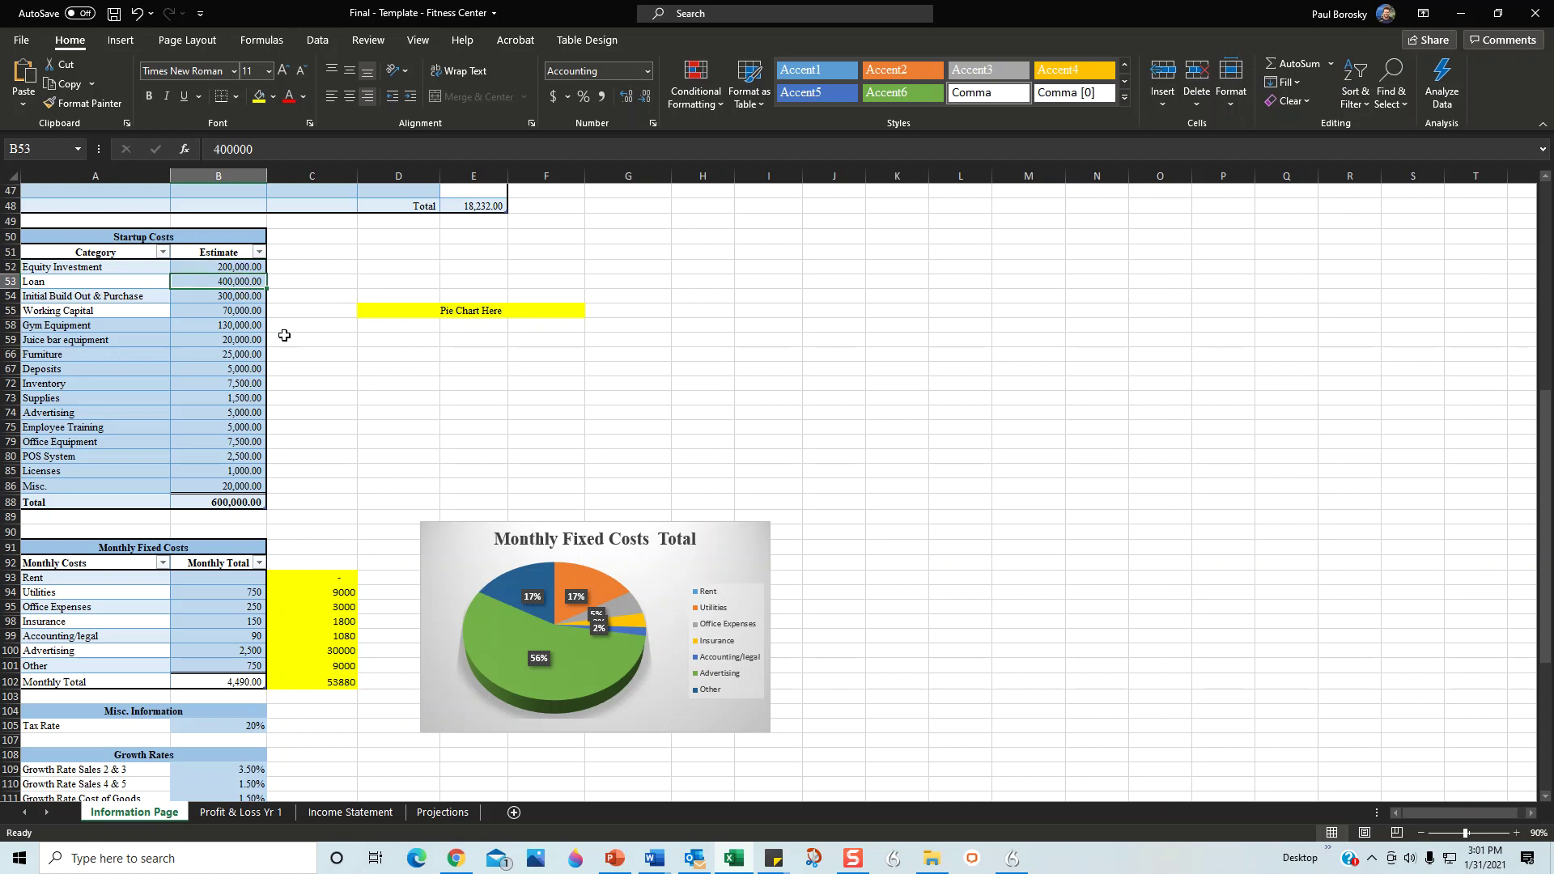
{"action": "left_click", "coordinate": [311, 319]}
{"action": "left_click_drag", "start_coordinate": [228, 267], "coordinate": [223, 283]}
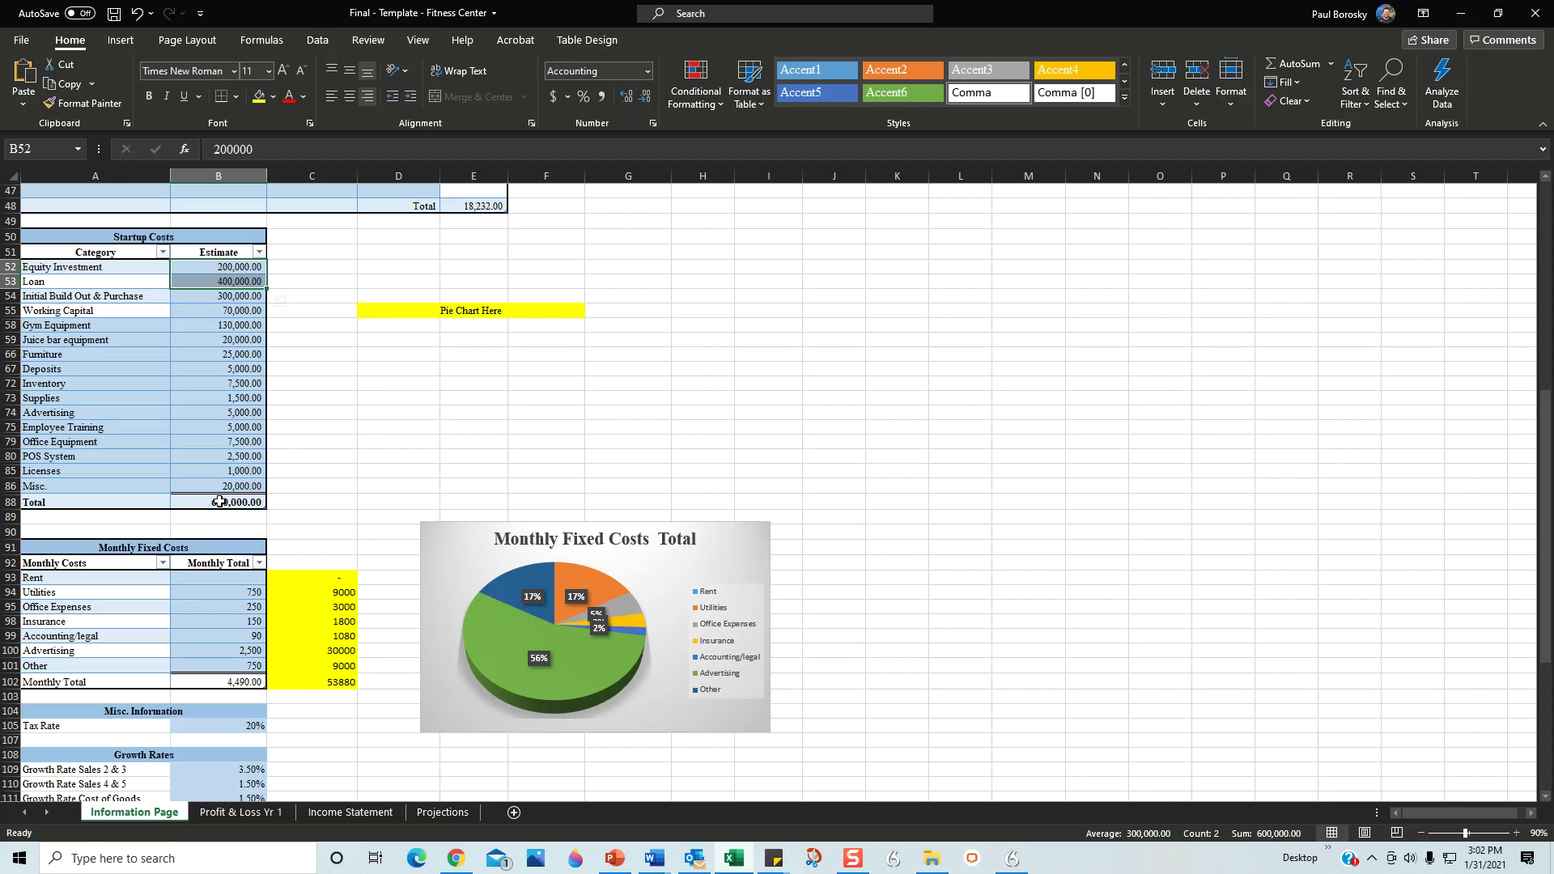
{"action": "left_click", "coordinate": [316, 407]}
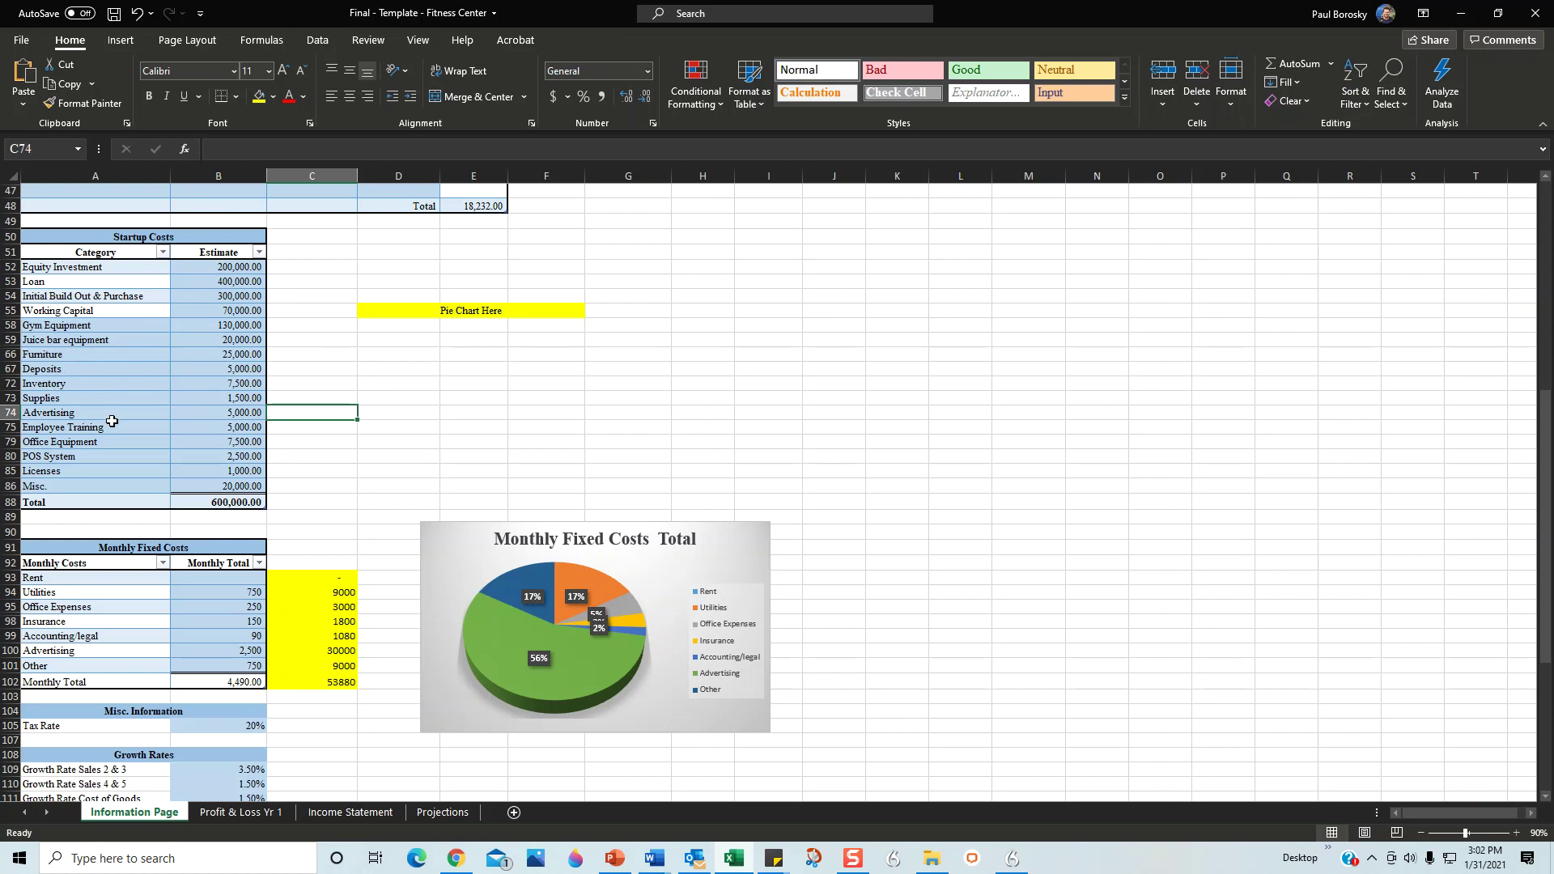
- Try a Juice bar equipment estimate of 10,000, check the Startup Costs total, and undo the change
{"action": "left_click", "coordinate": [257, 338]}
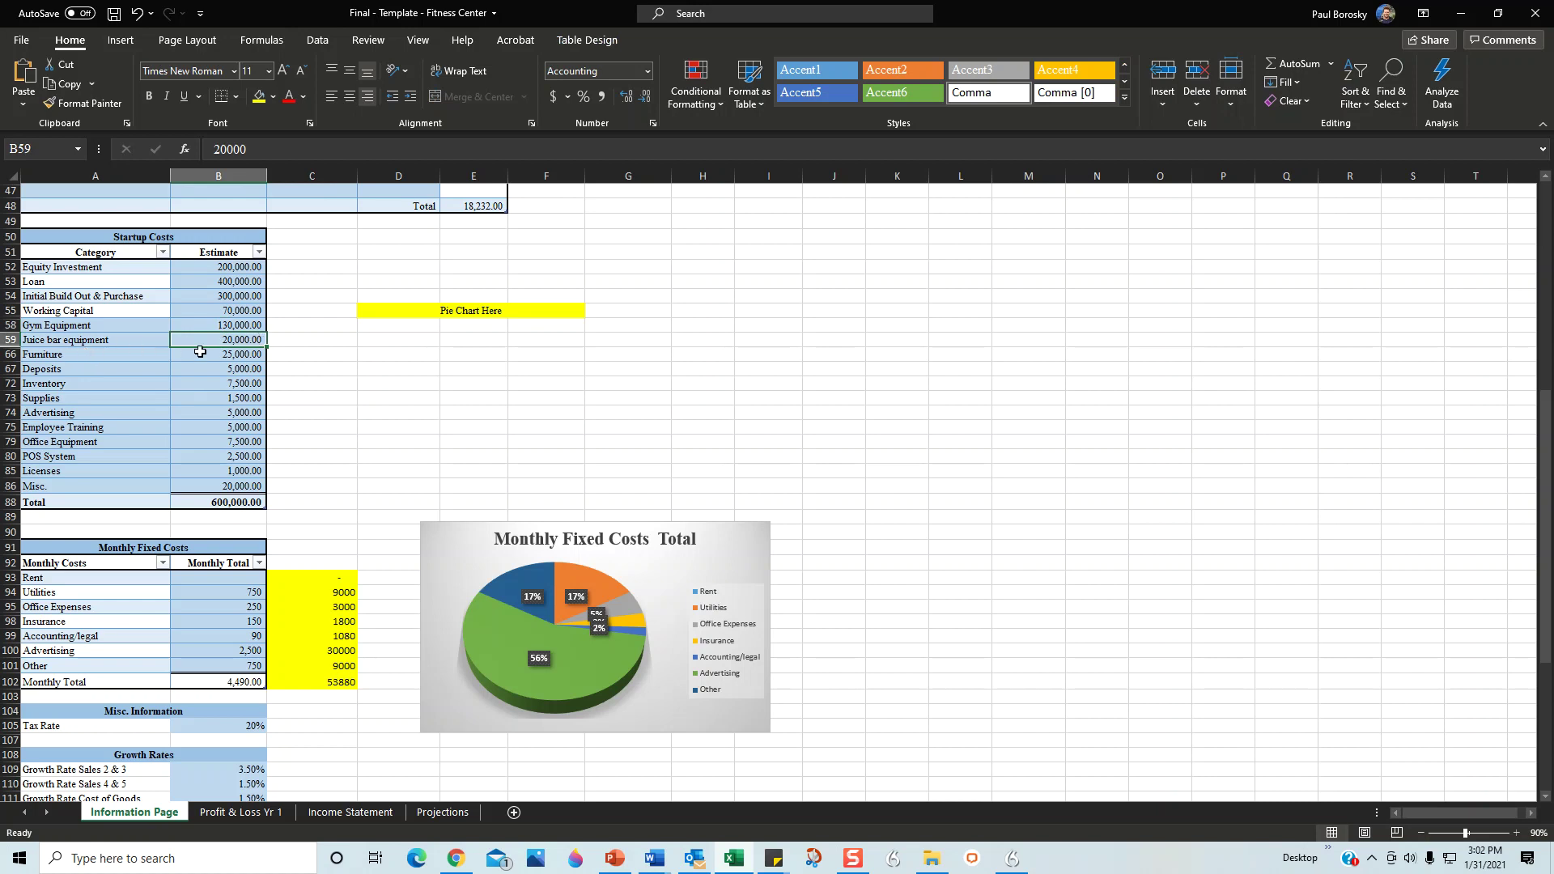
{"action": "type", "text": "10,000"}
{"action": "key", "text": "Return"}
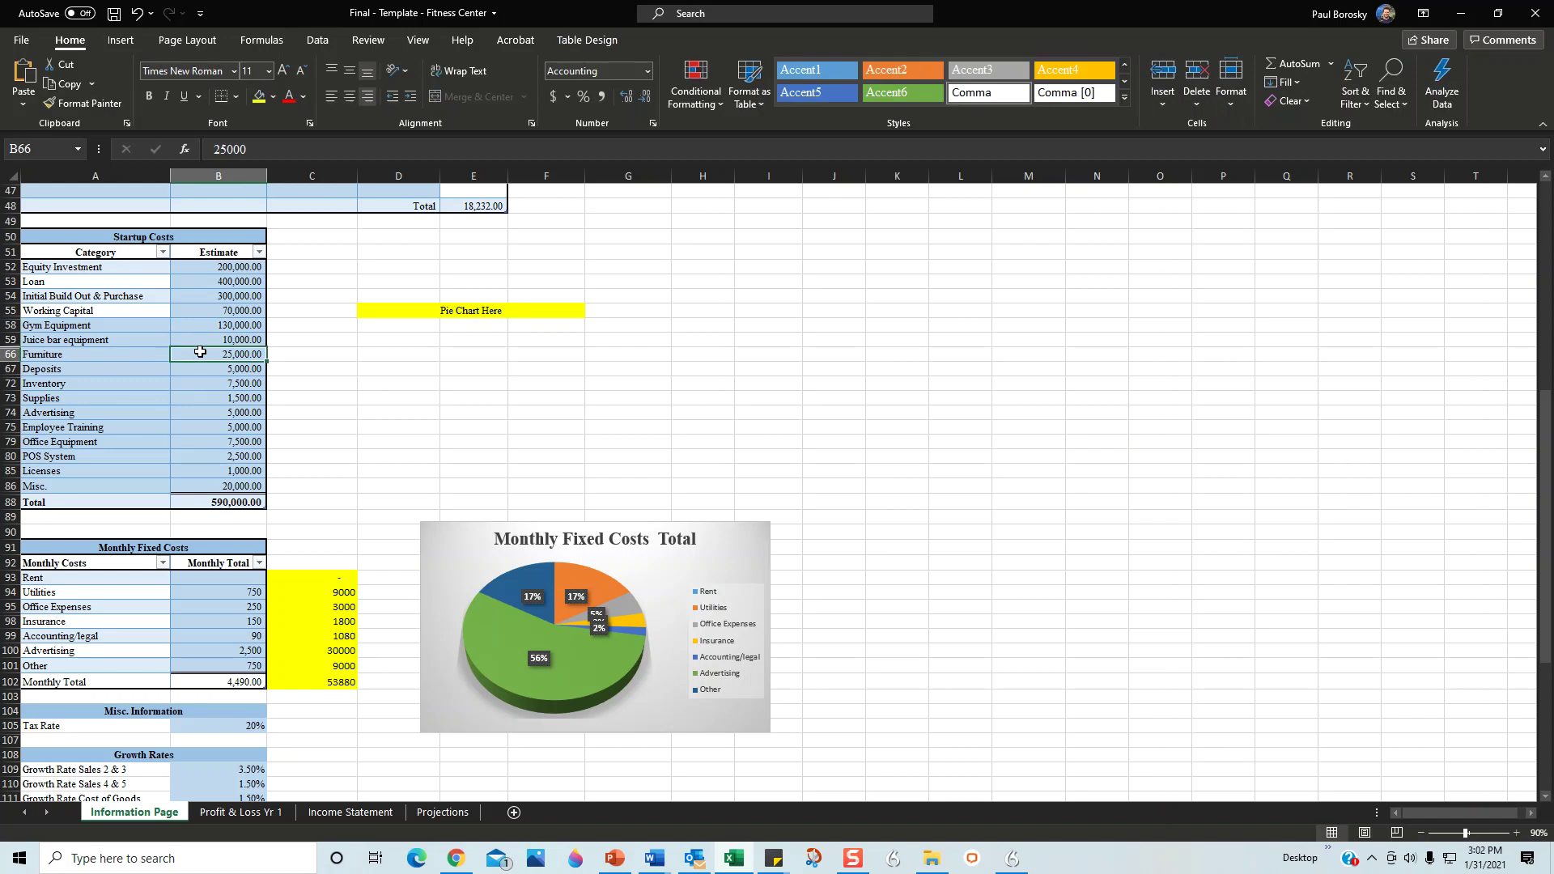
{"action": "left_click", "coordinate": [255, 502]}
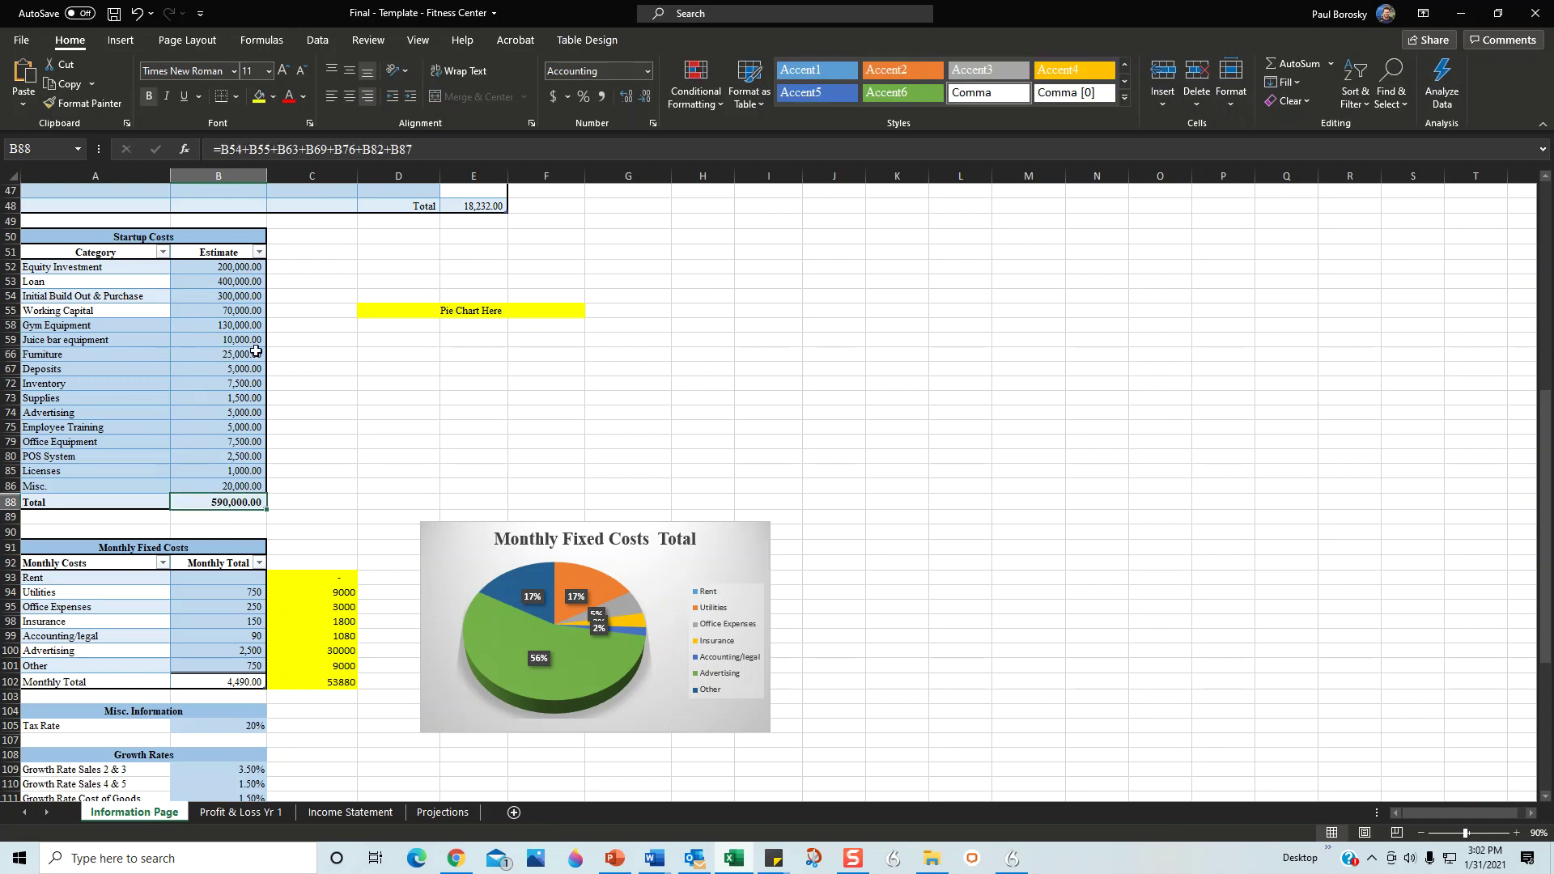
{"action": "left_click", "coordinate": [138, 13]}
{"action": "left_click", "coordinate": [332, 307]}
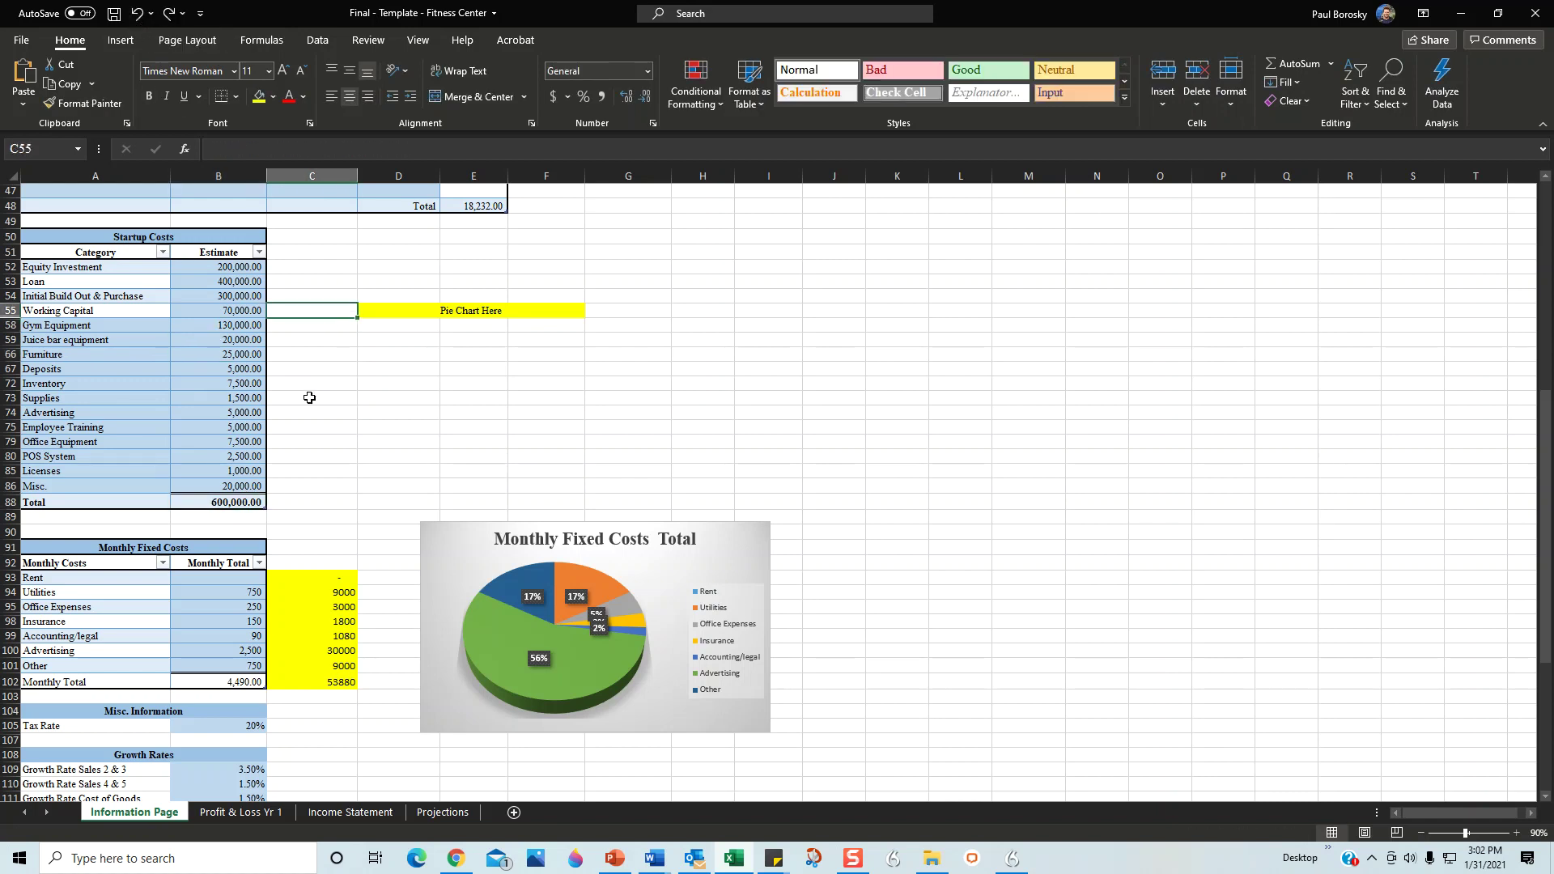
- Set the Advertising monthly total in the Monthly Fixed Costs table to 3,000
{"action": "scroll", "coordinate": [309, 401], "scroll_direction": "down", "scroll_amount": 4}
{"action": "left_click", "coordinate": [261, 413]}
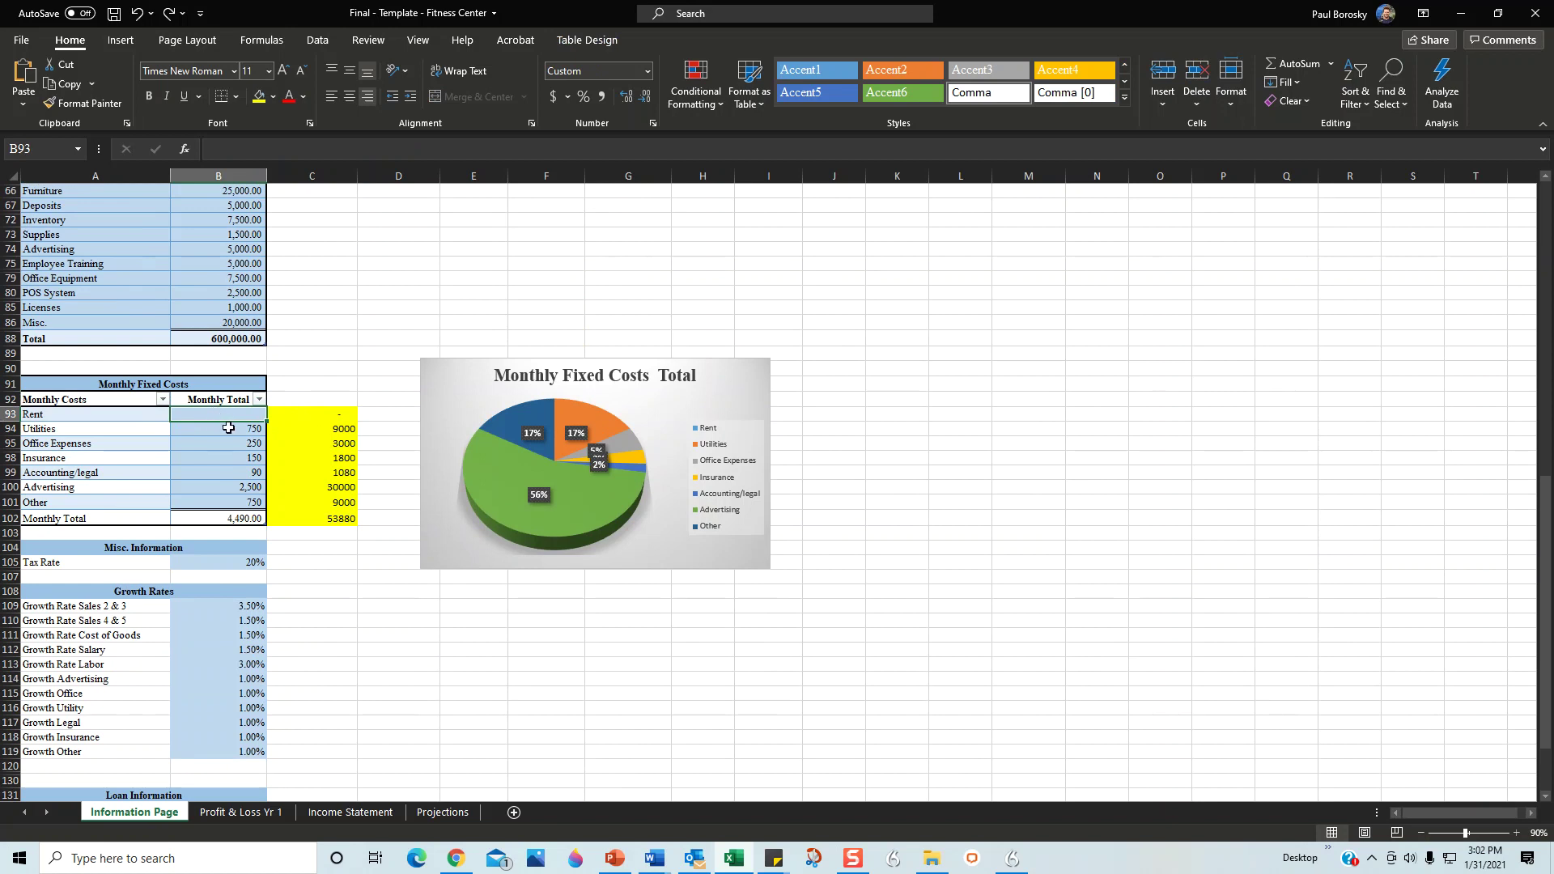
{"action": "left_click", "coordinate": [248, 435]}
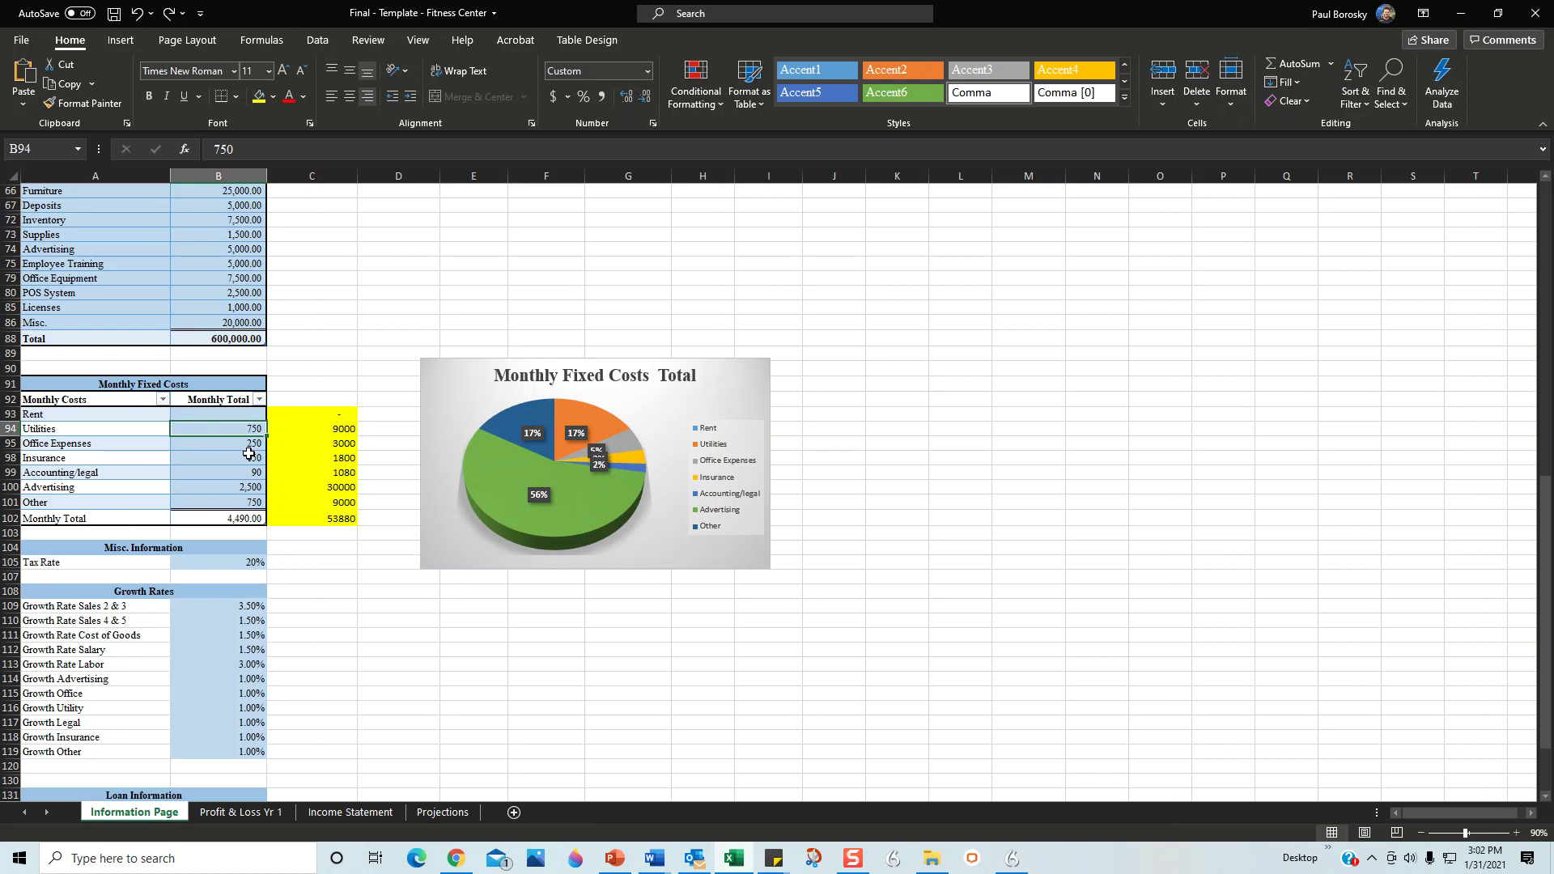
{"action": "left_click", "coordinate": [235, 484]}
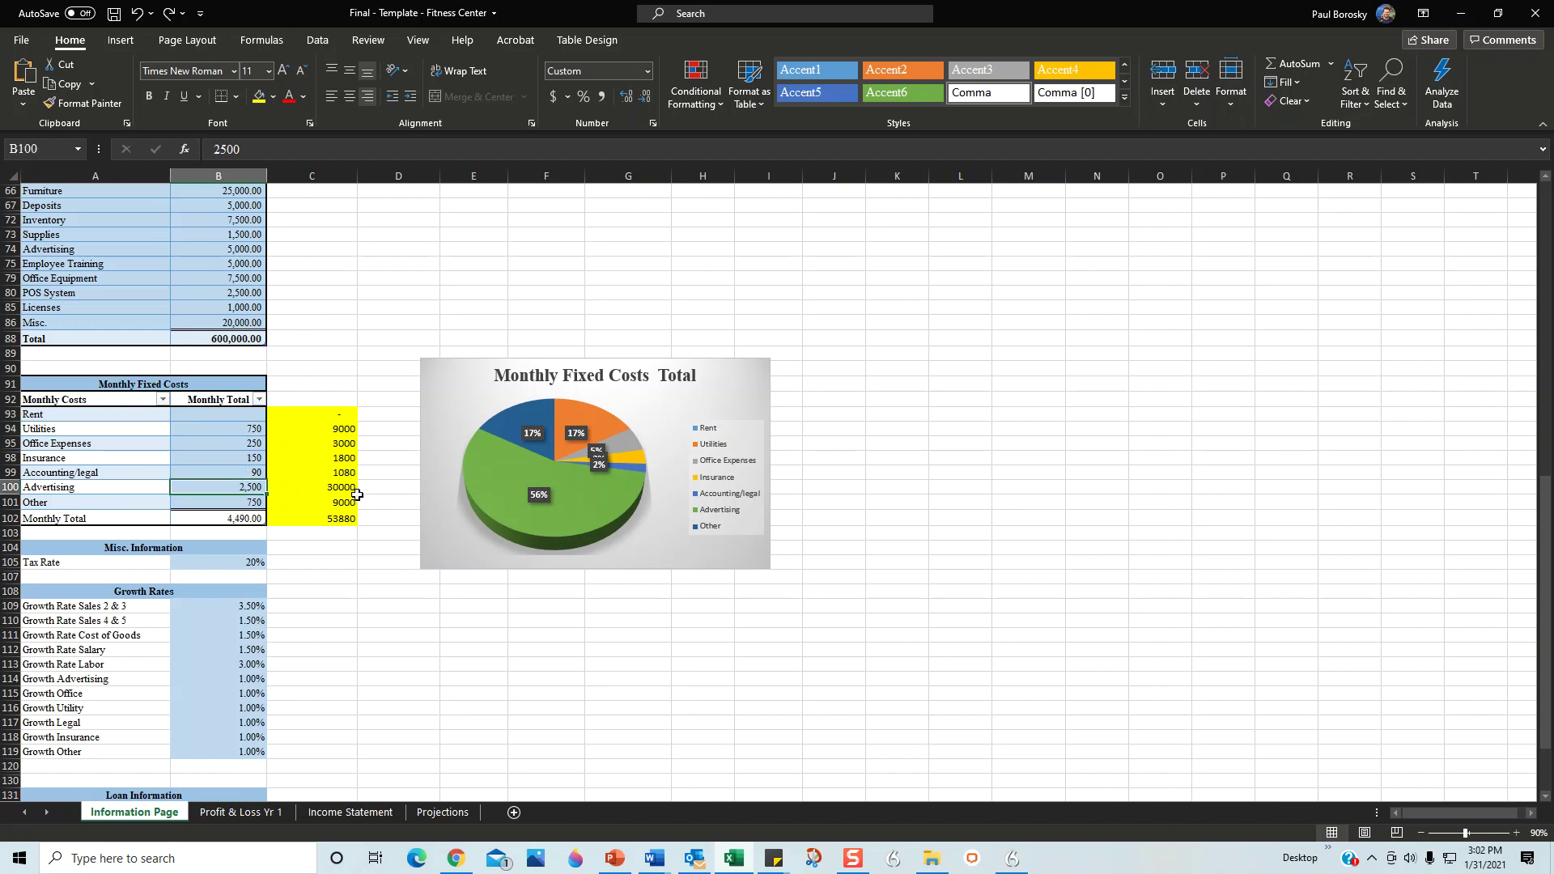
{"action": "type", "text": "3000"}
{"action": "key", "text": "Return"}
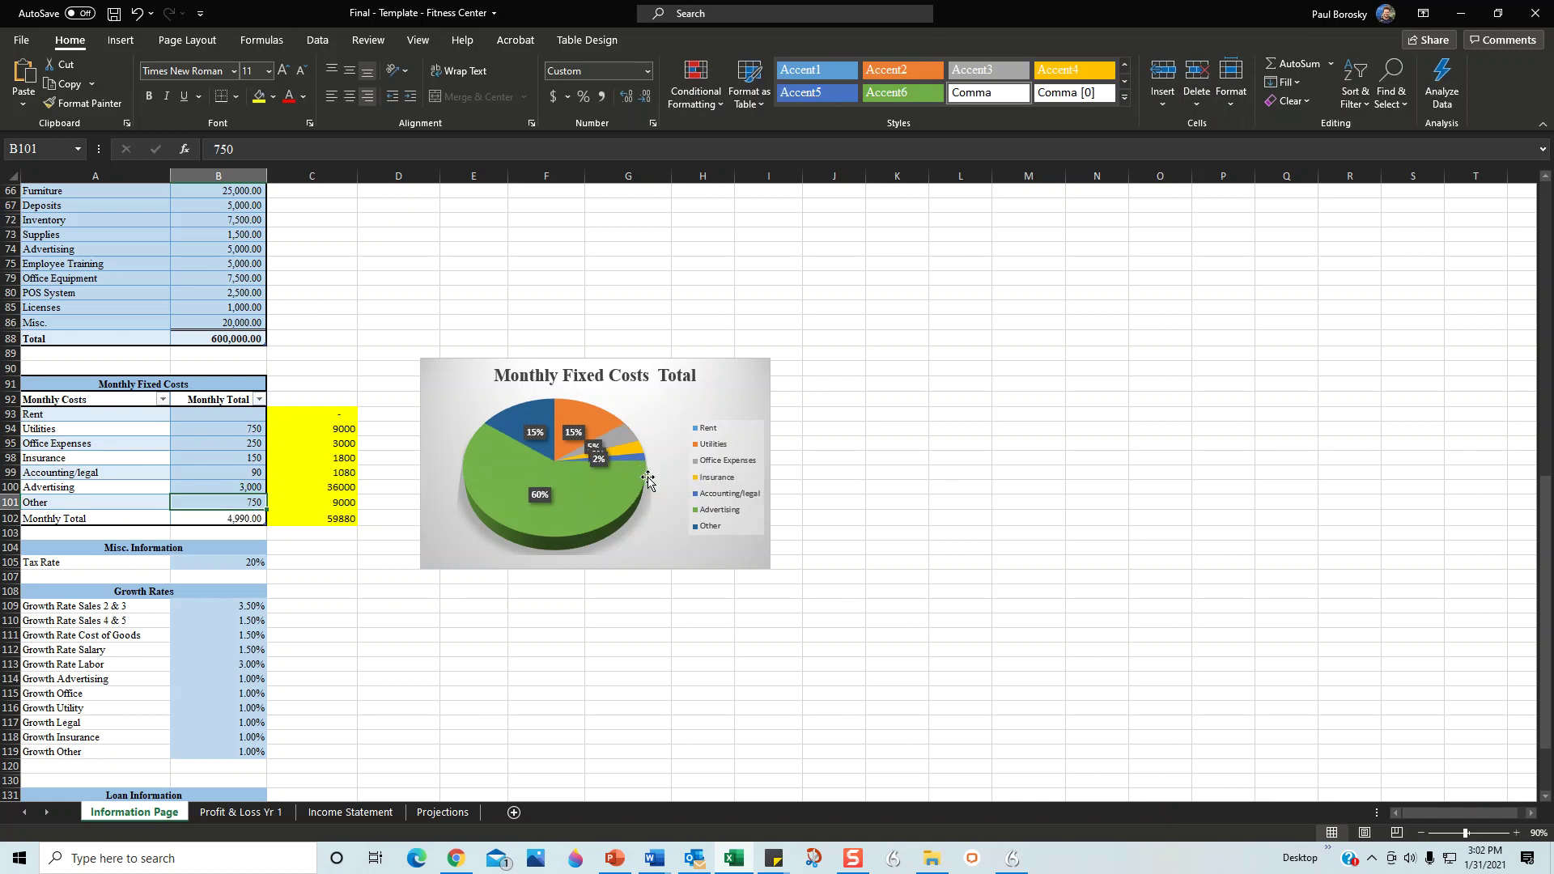
- In the Loan Information section, set the interest rate to 5% and the term to 25 years
{"action": "scroll", "coordinate": [267, 526], "scroll_direction": "down", "scroll_amount": 3}
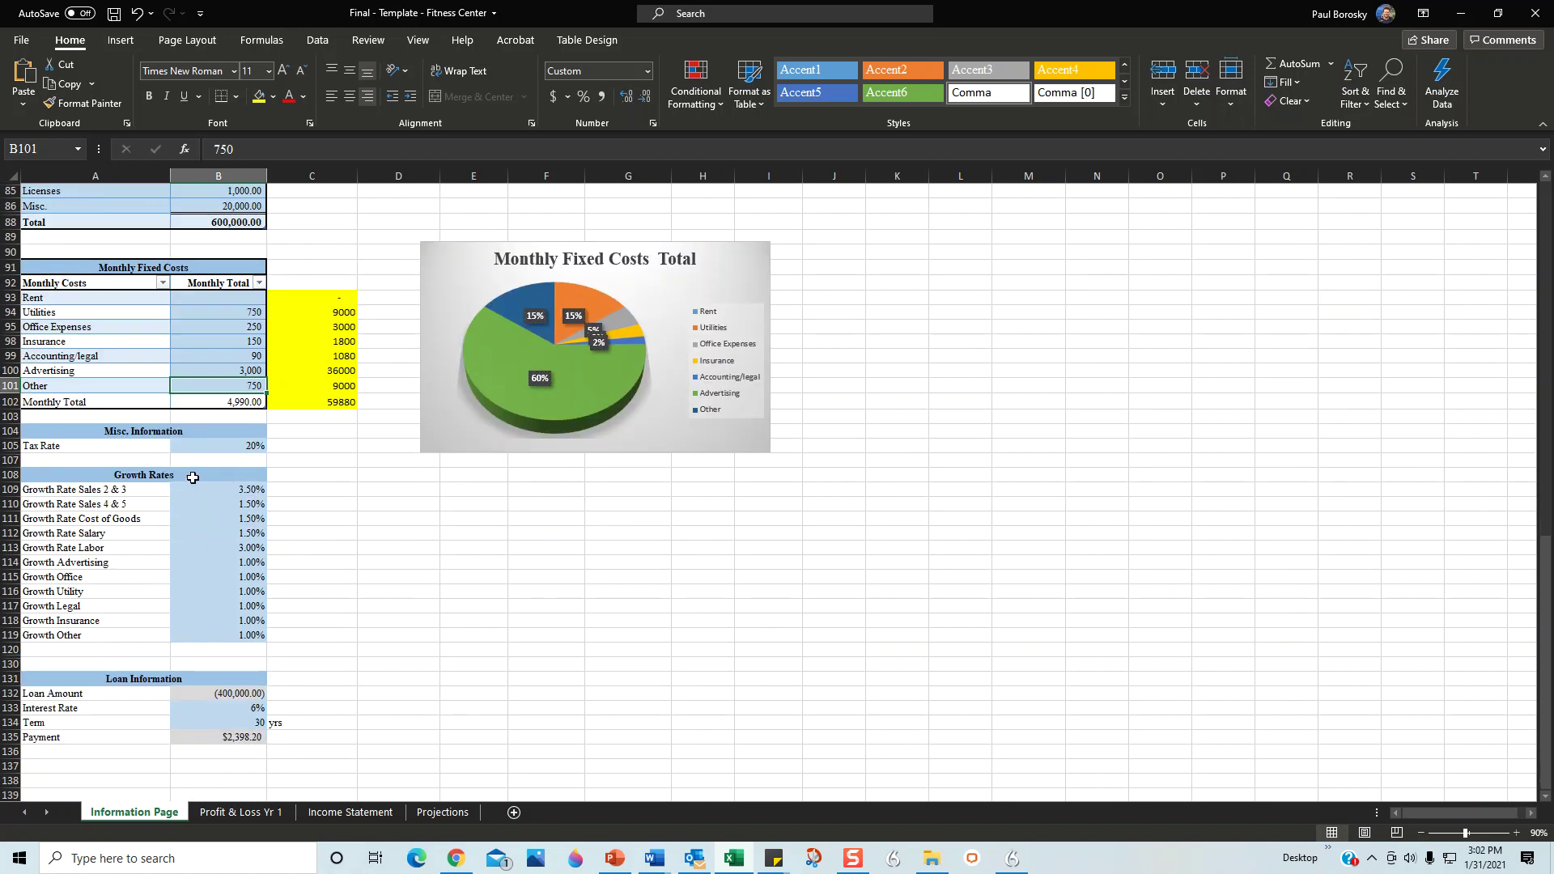
{"action": "scroll", "coordinate": [217, 449], "scroll_direction": "down", "scroll_amount": 1}
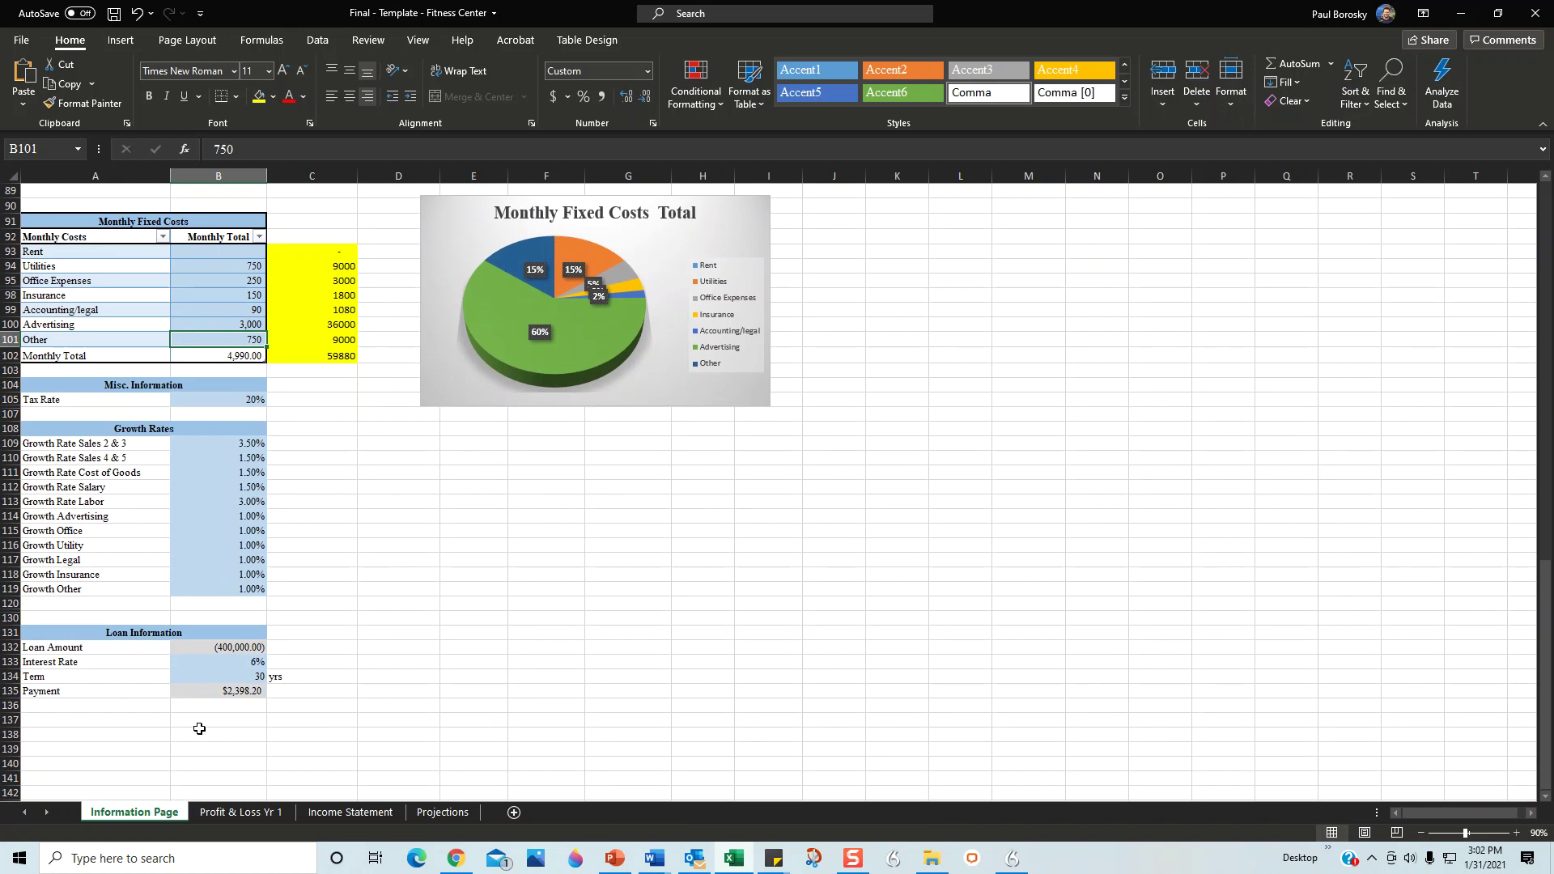
{"action": "left_click", "coordinate": [231, 665]}
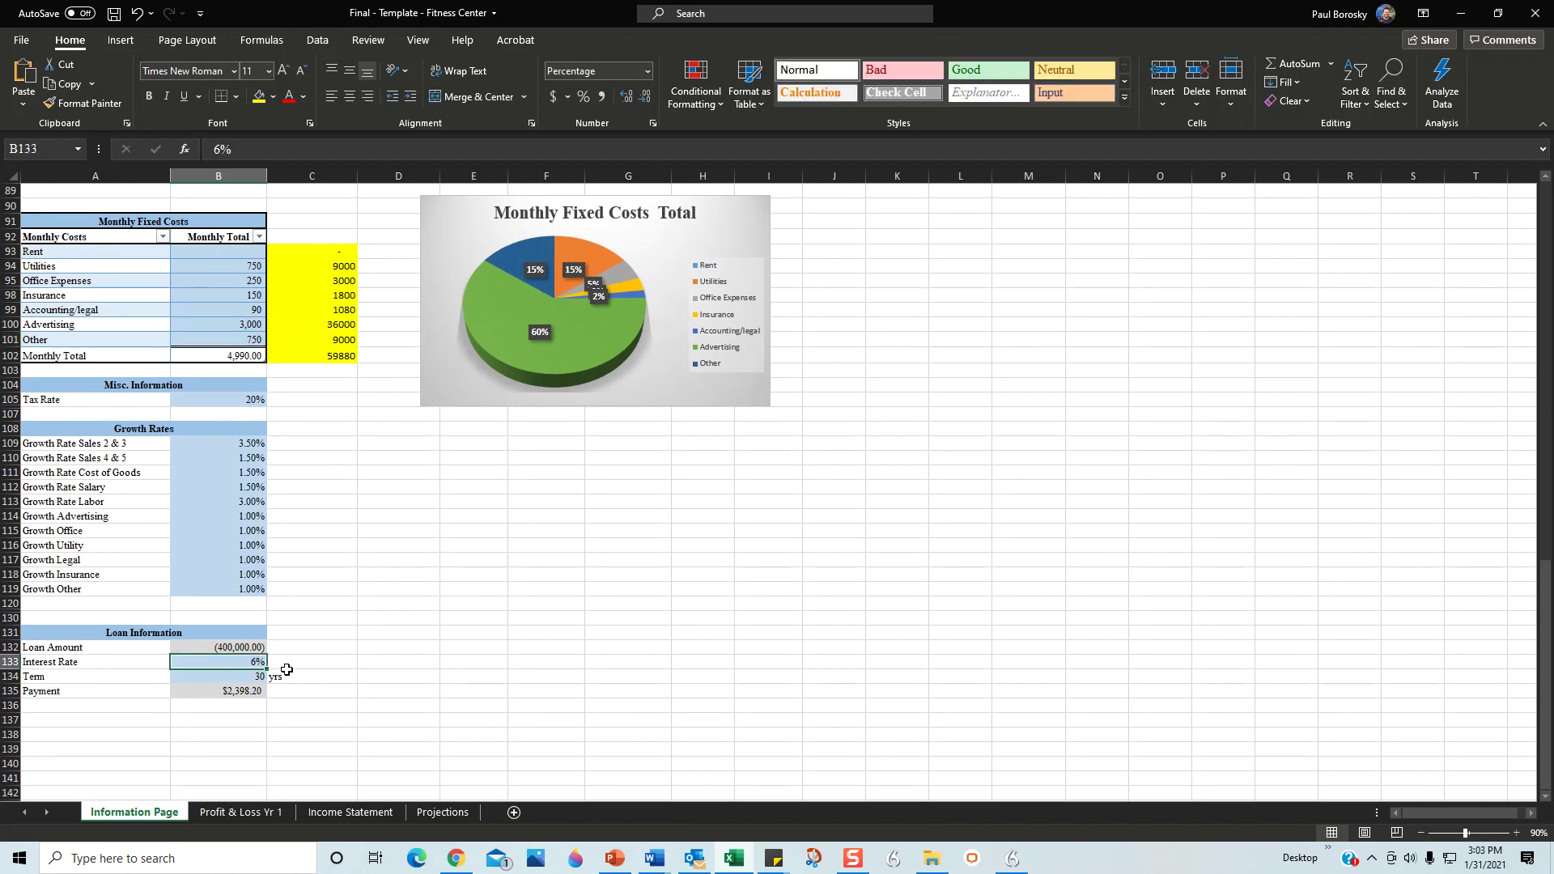
{"action": "left_click", "coordinate": [253, 690]}
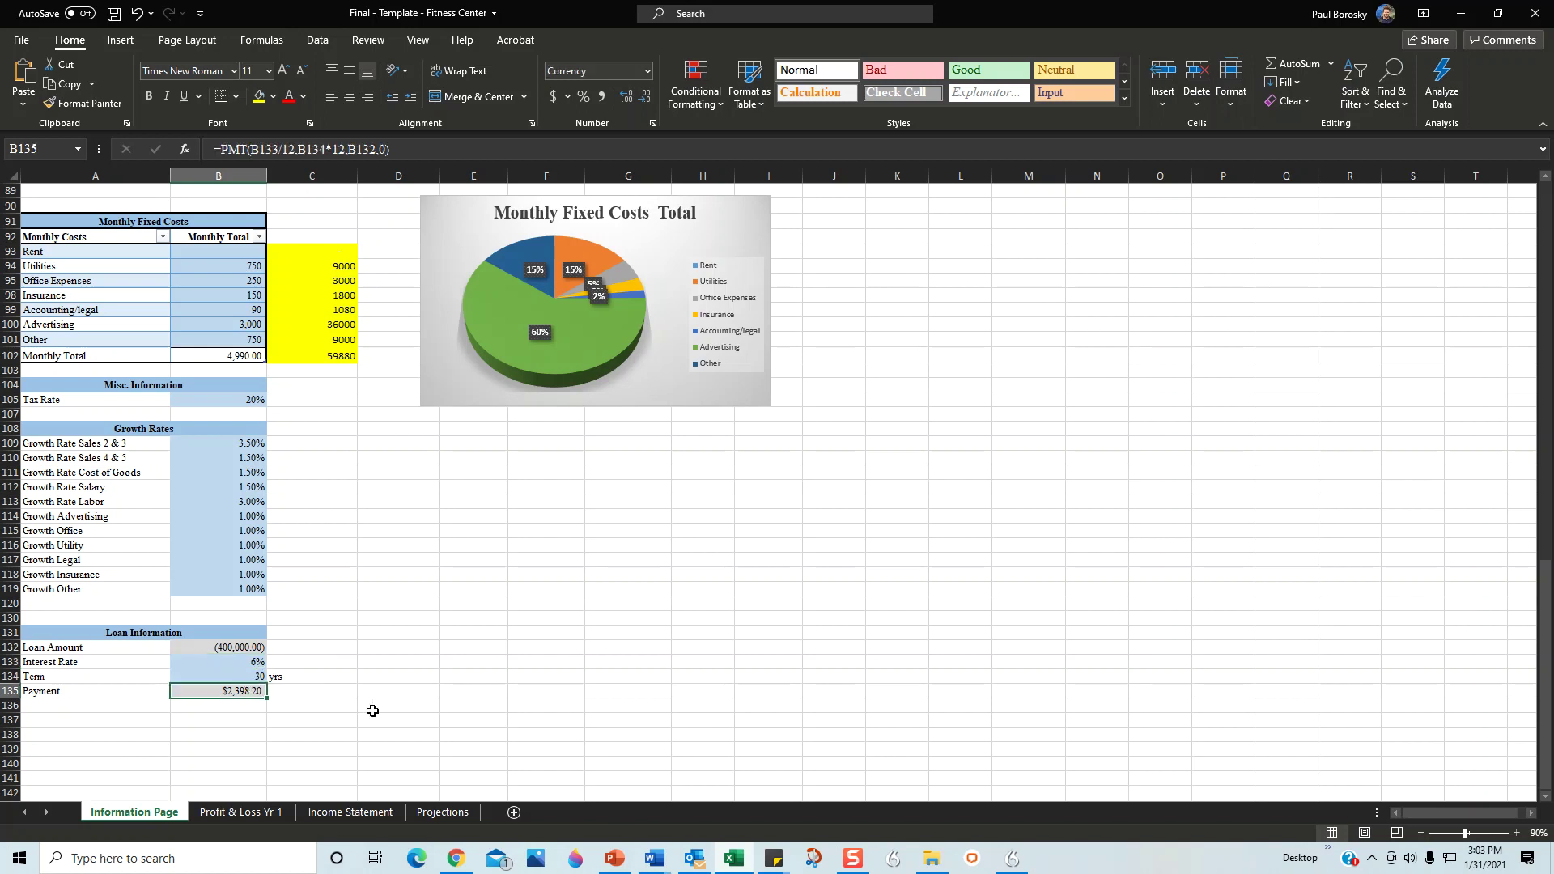
{"action": "left_click", "coordinate": [252, 675]}
{"action": "key", "text": "Up"}
{"action": "type", "text": "5"}
{"action": "key", "text": "Return"}
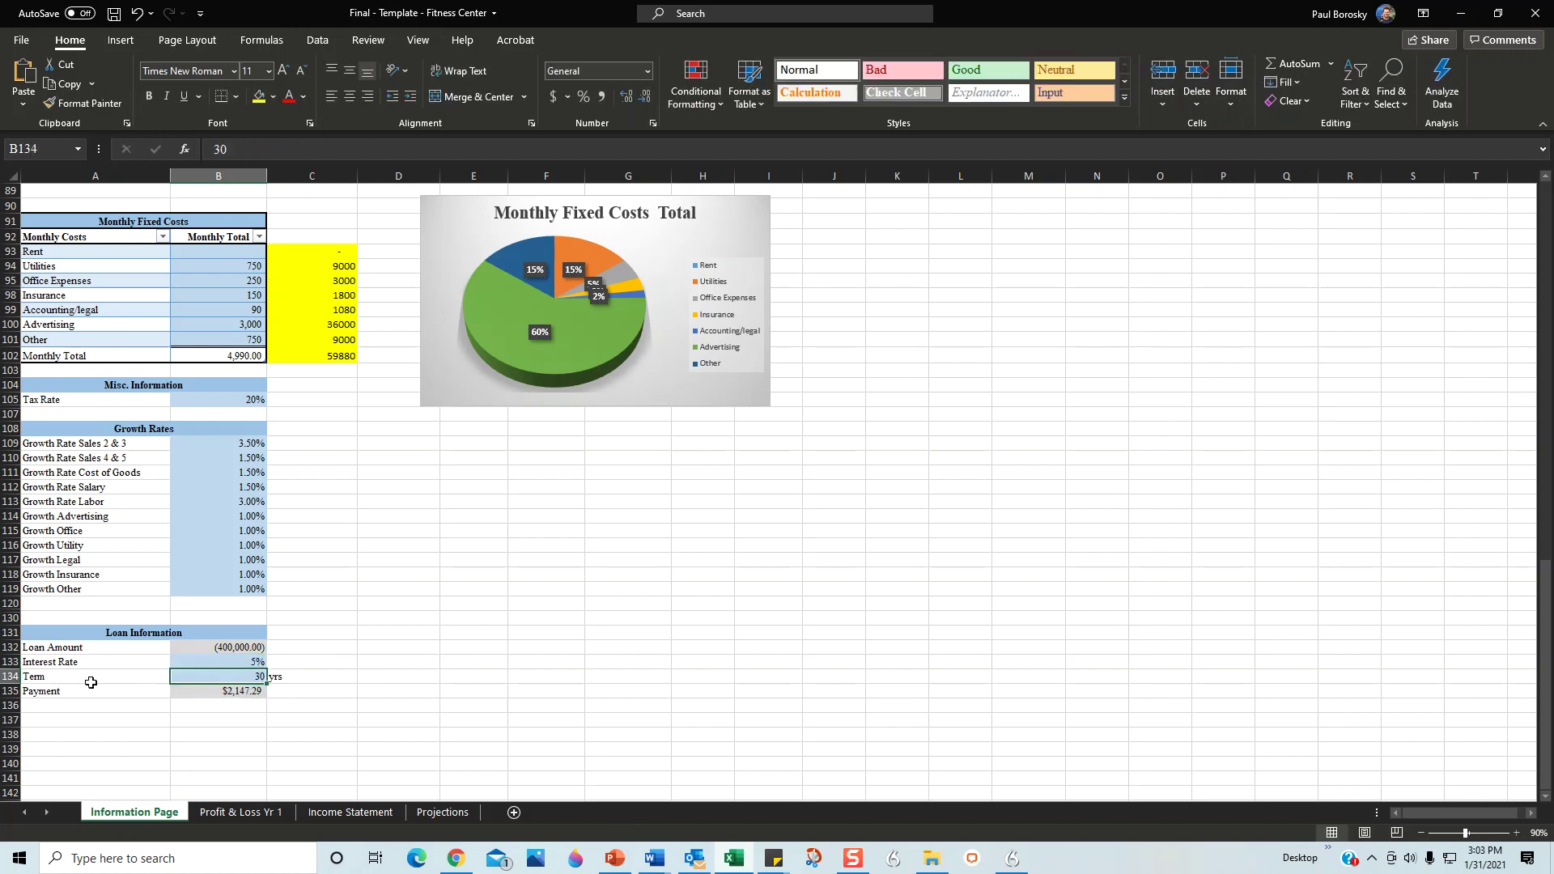
{"action": "type", "text": "25"}
{"action": "key", "text": "Return"}
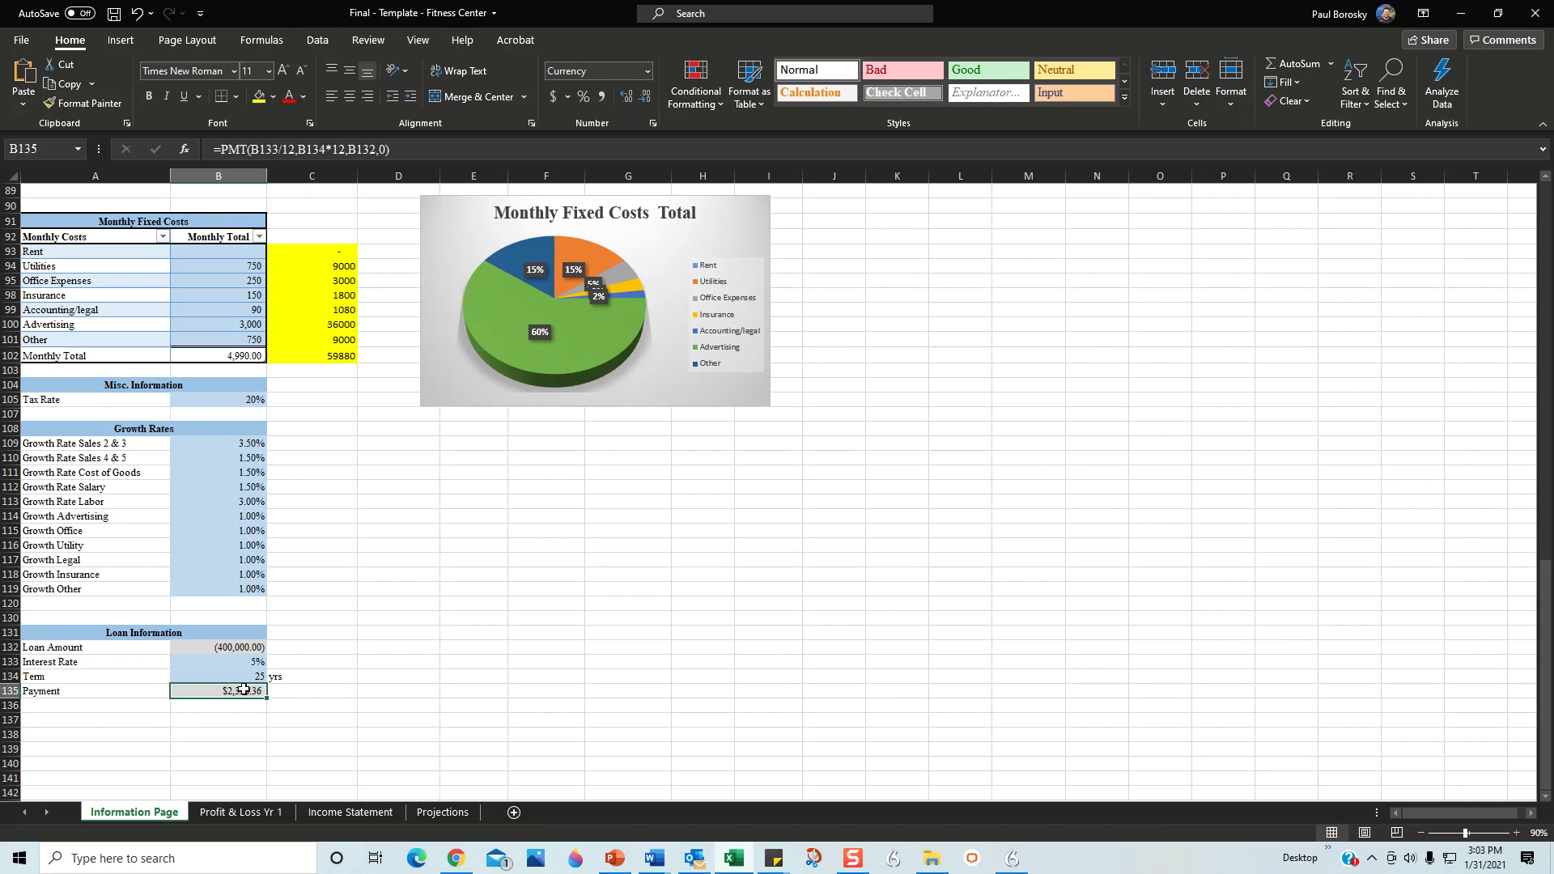
- Look over the Information Page inputs, the Profit & Loss Yr 1 quarterly statements and the five-year Income Statement sheet
{"action": "scroll", "coordinate": [247, 688], "scroll_direction": "up", "scroll_amount": 20}
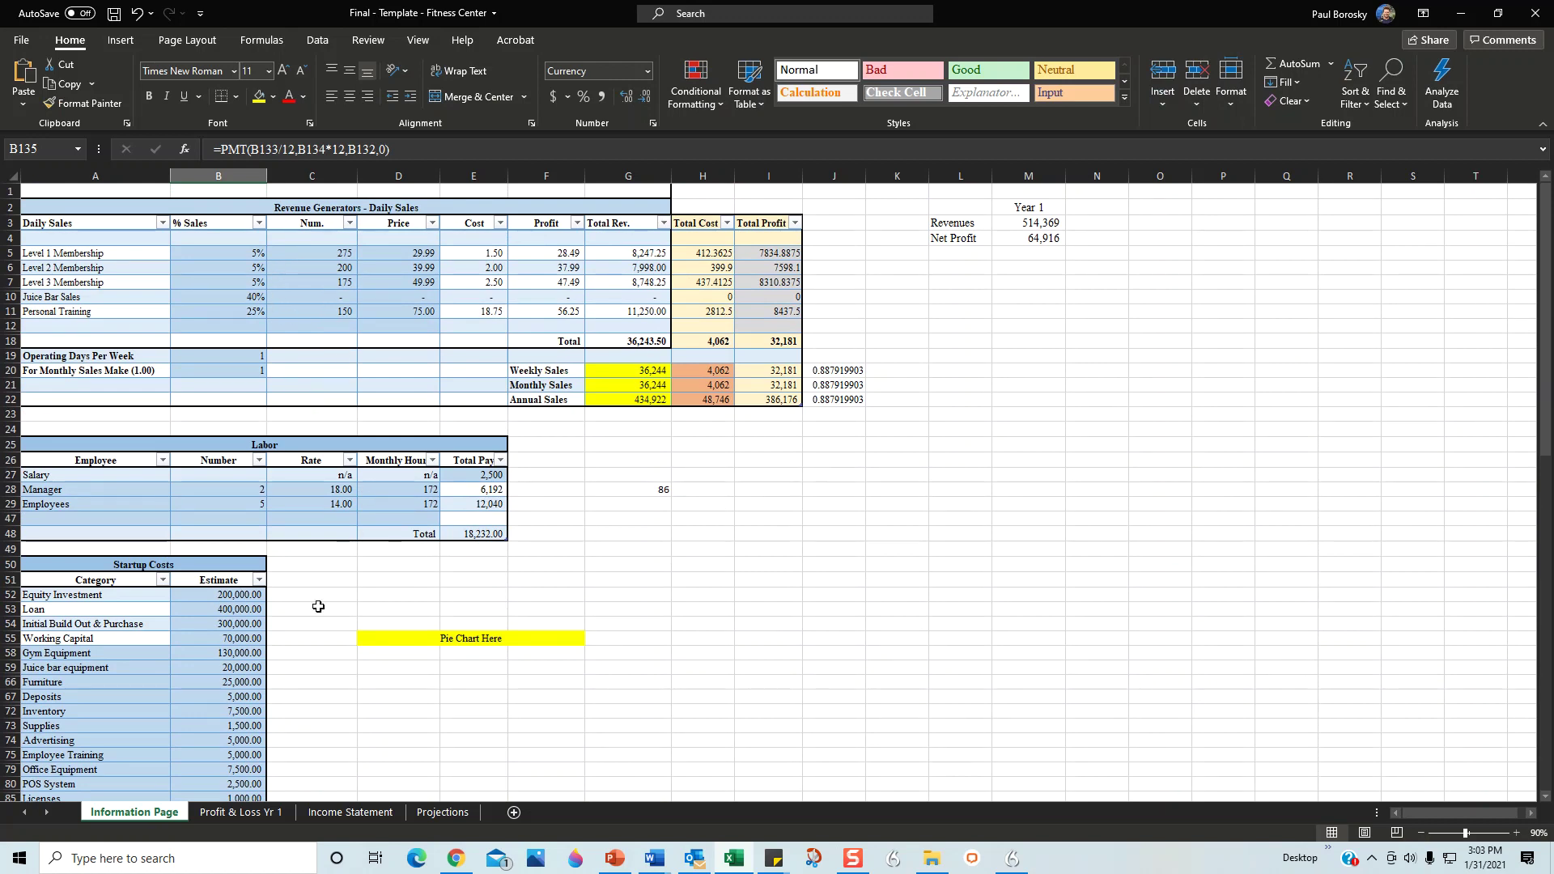
{"action": "left_click", "coordinate": [273, 811]}
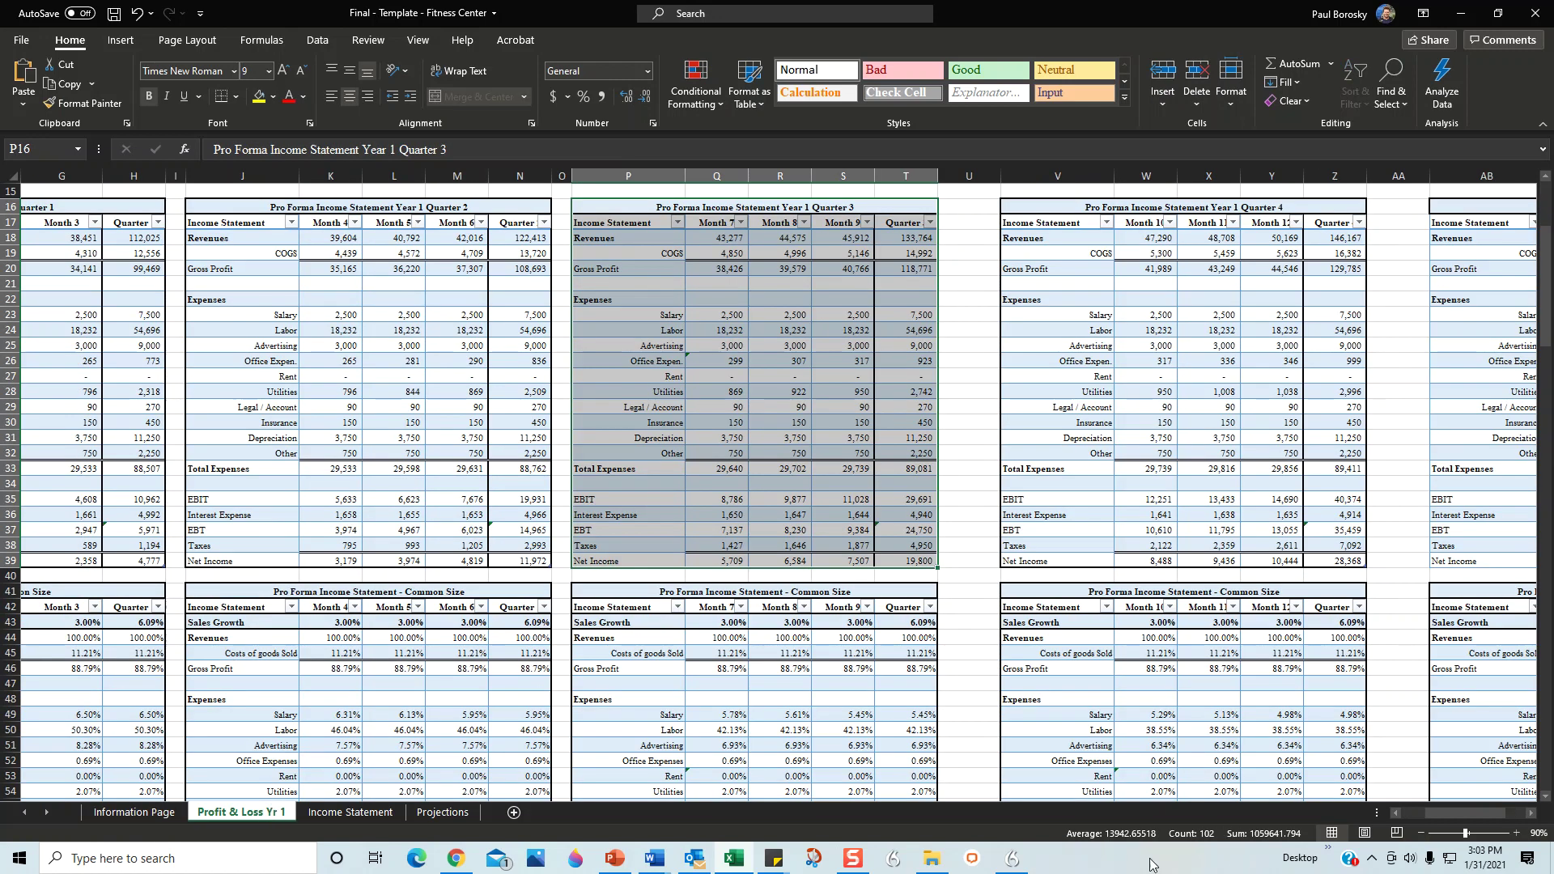
{"action": "scroll", "coordinate": [1401, 810], "scroll_direction": "left", "scroll_amount": 6}
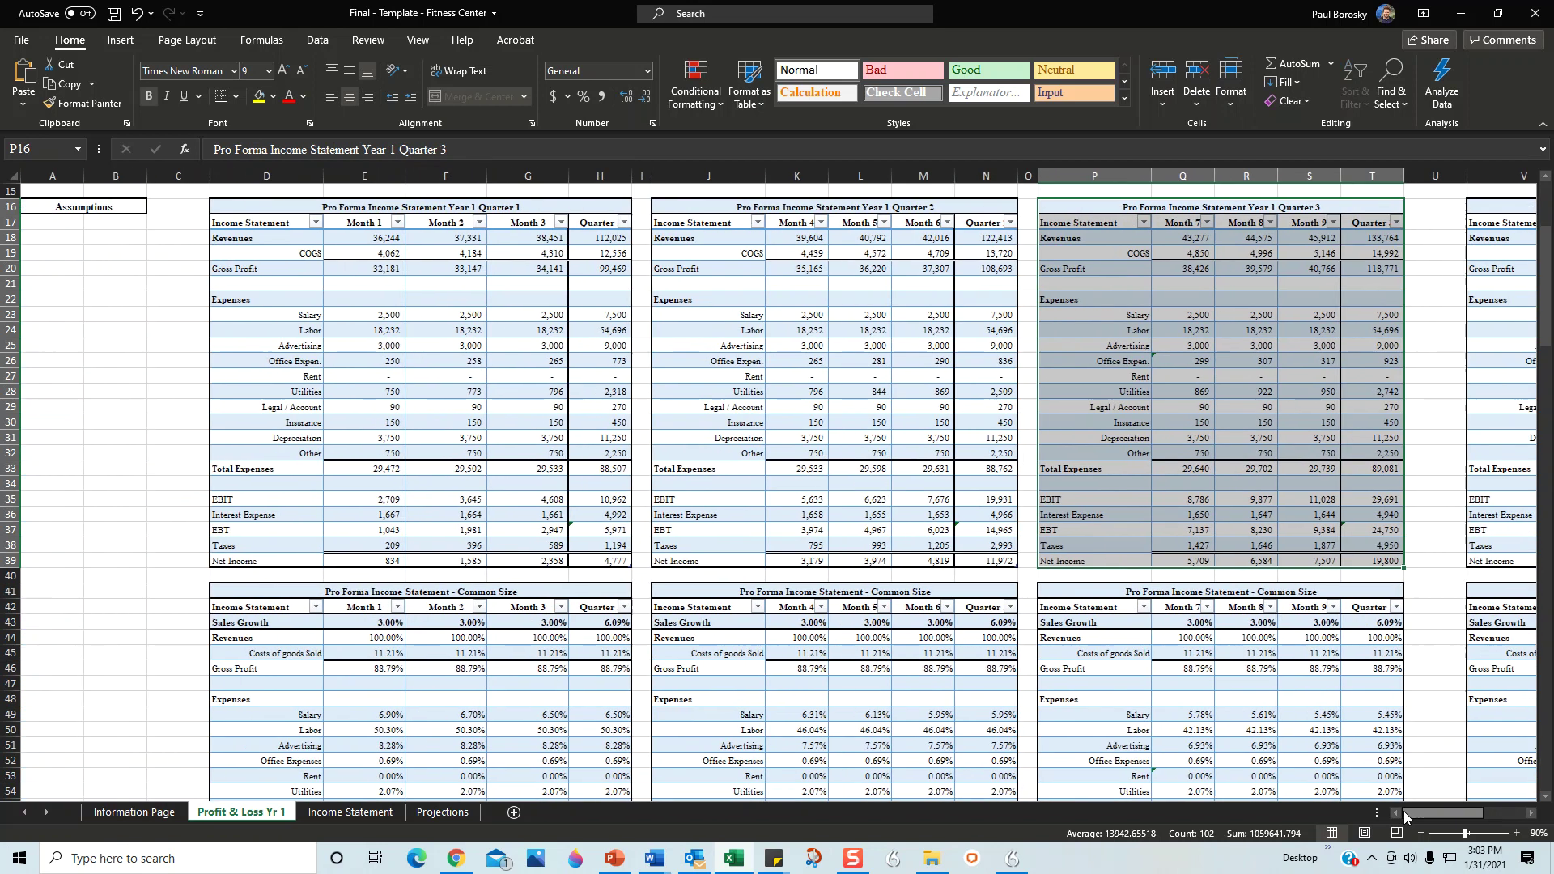
{"action": "left_click", "coordinate": [343, 815]}
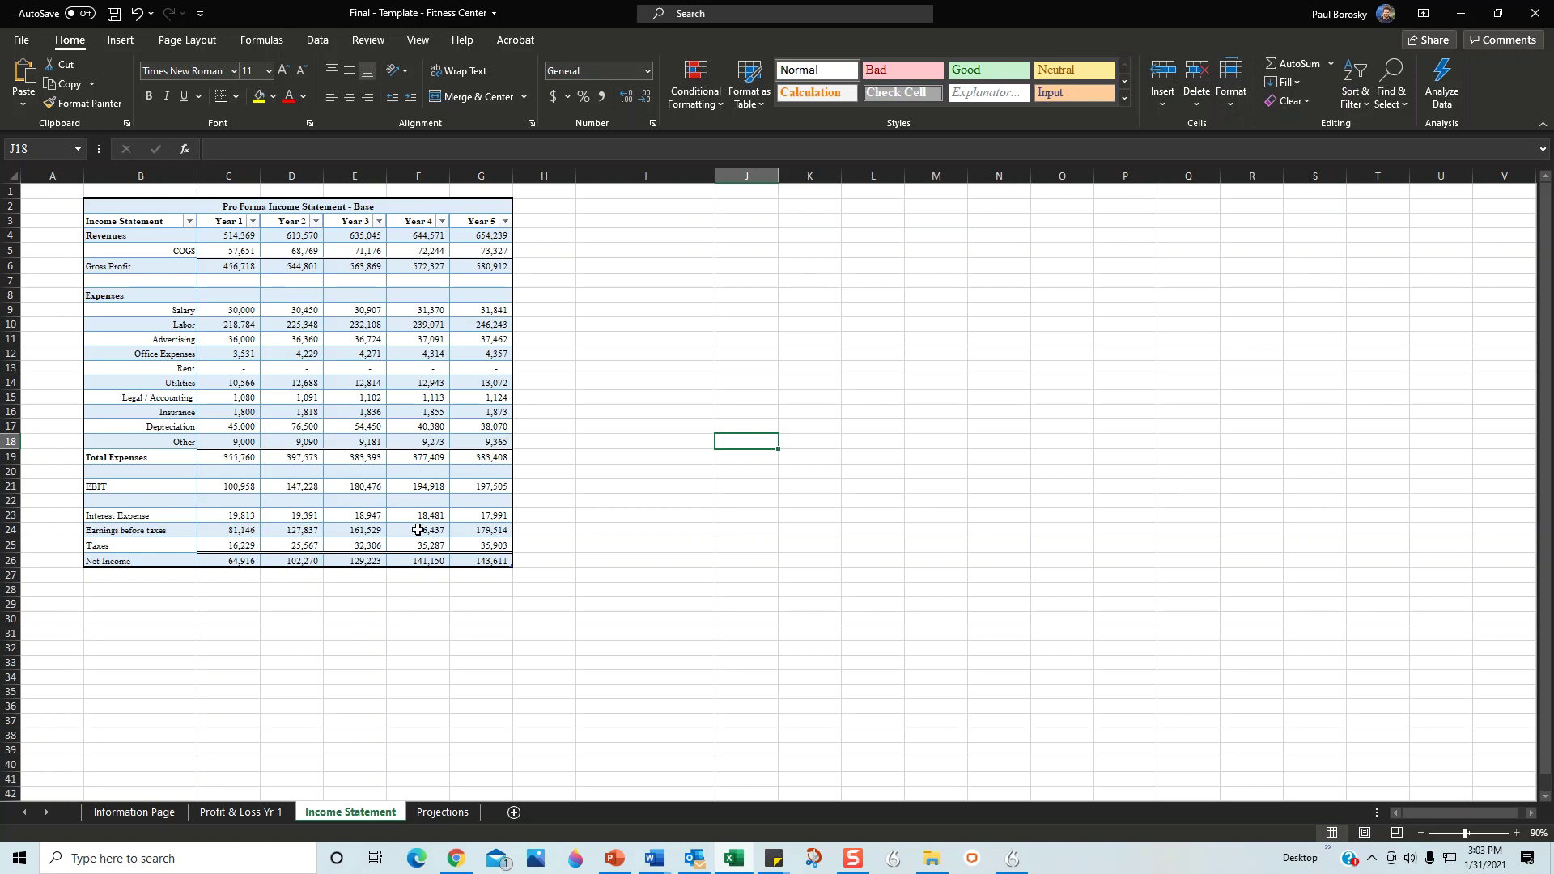
{"action": "left_click", "coordinate": [133, 812]}
- Copy the five-year Pro Forma Income Statement - Base table from Excel and replace the matching table in the Word business plan with it
{"action": "left_click", "coordinate": [353, 812]}
{"action": "left_click_drag", "start_coordinate": [261, 202], "coordinate": [278, 558]}
{"action": "key", "text": "ctrl+c"}
{"action": "key", "text": "alt+Tab"}
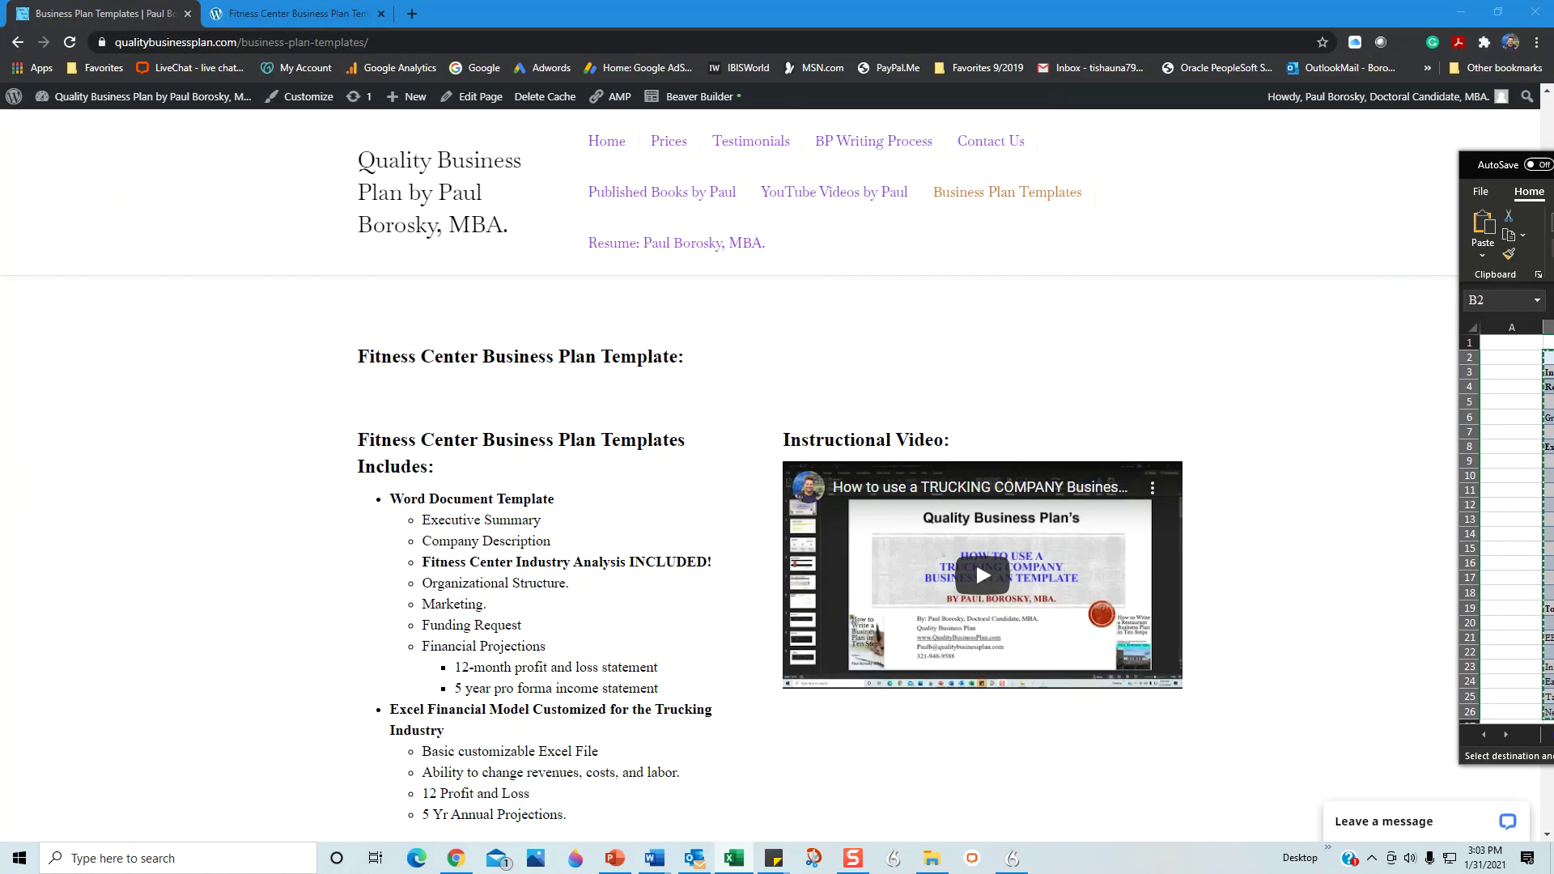
{"action": "key", "text": "alt+Tab"}
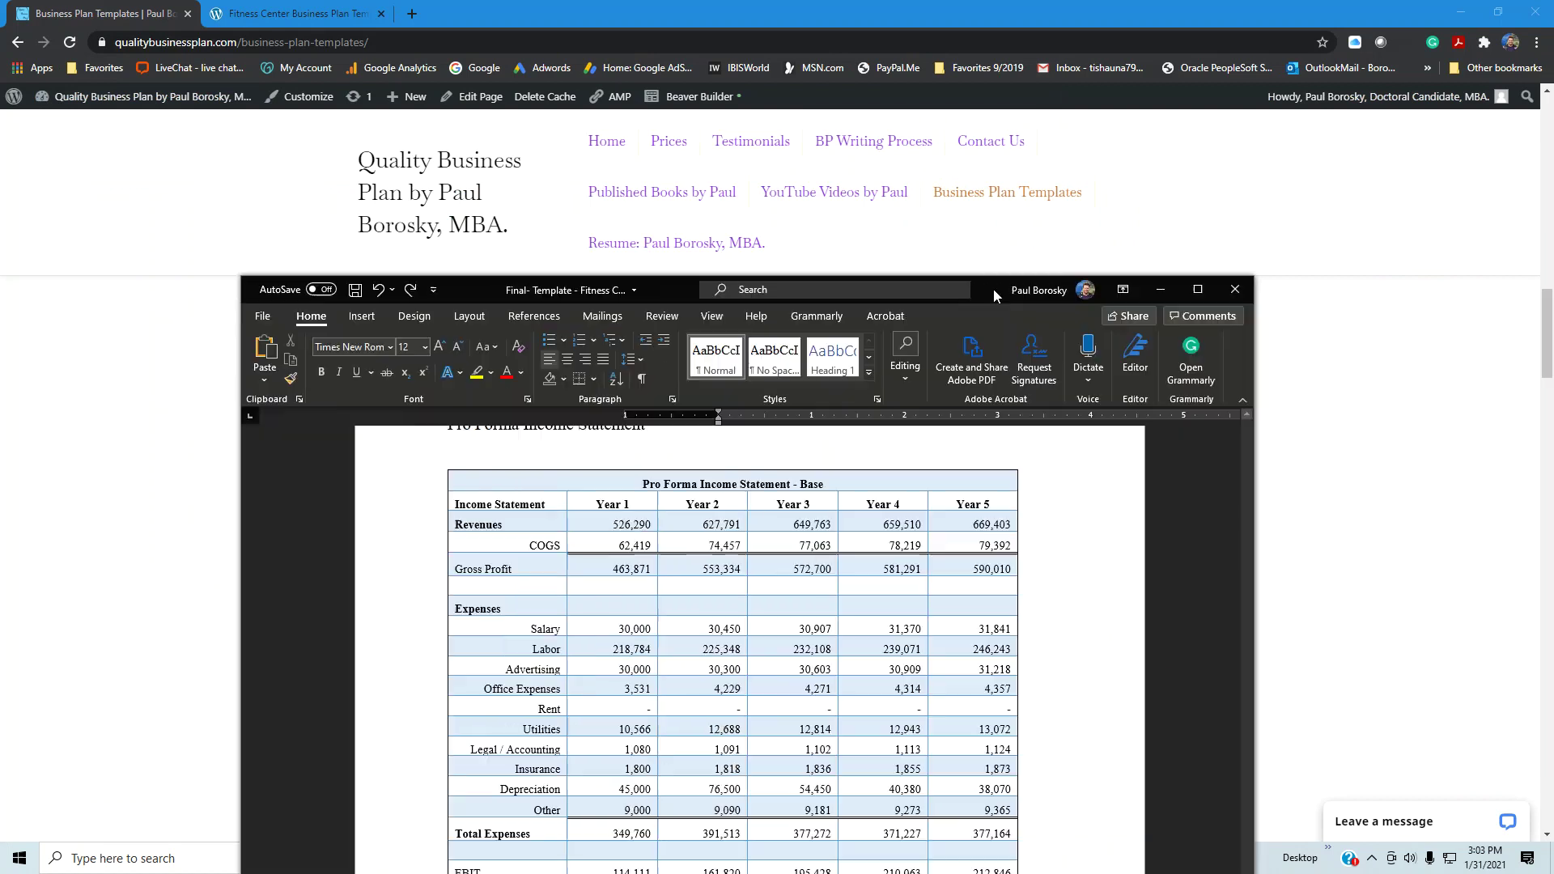
{"action": "left_click_drag", "start_coordinate": [1086, 697], "coordinate": [467, 220]}
{"action": "key", "text": "BackSpace"}
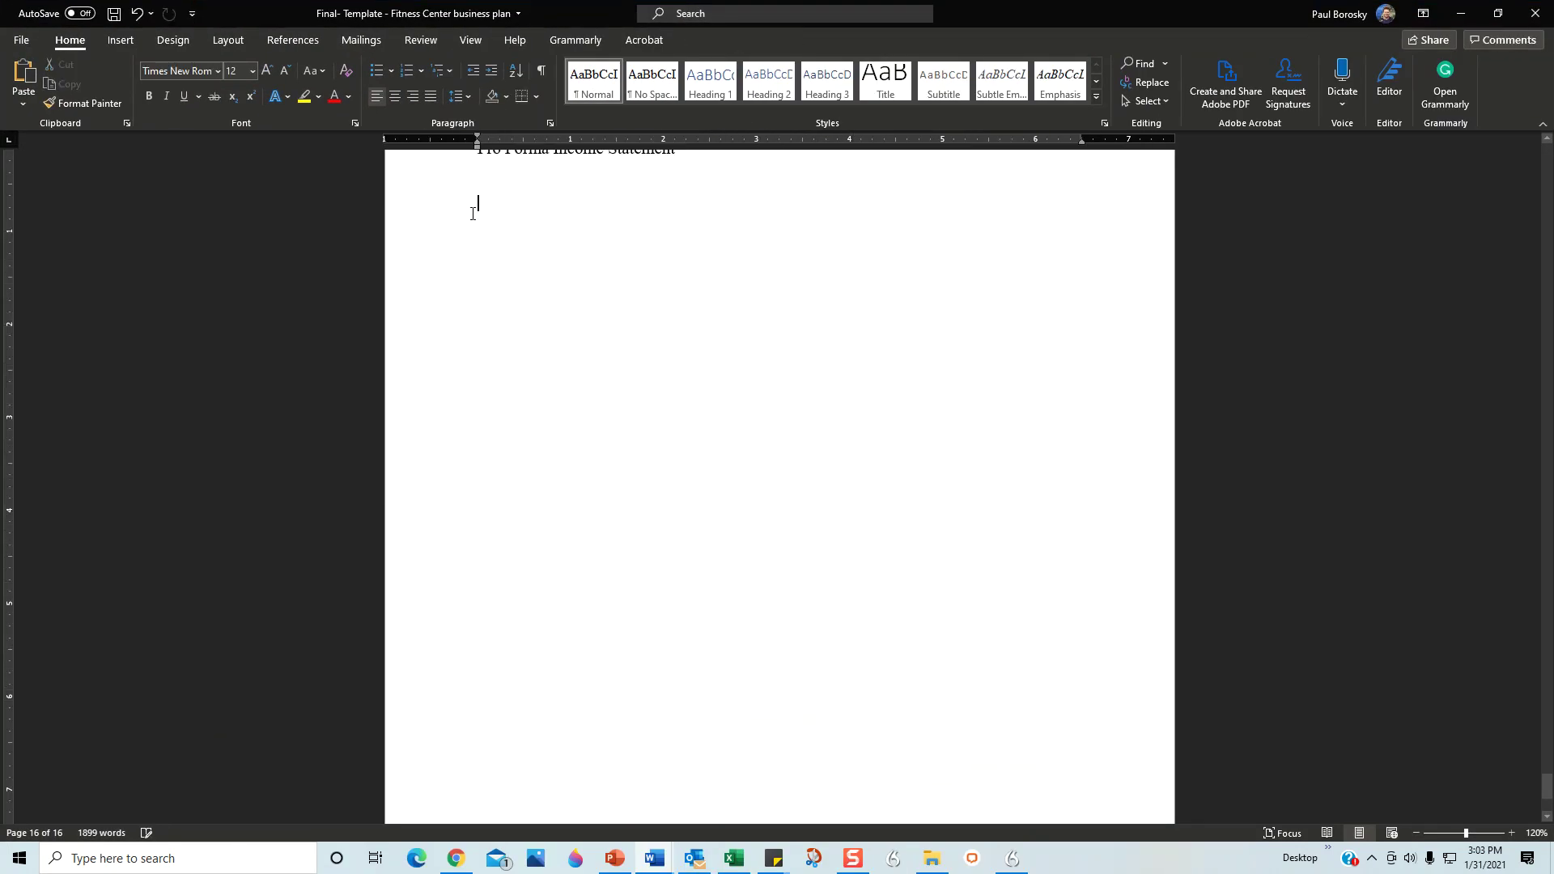
{"action": "key", "text": "ctrl+z"}
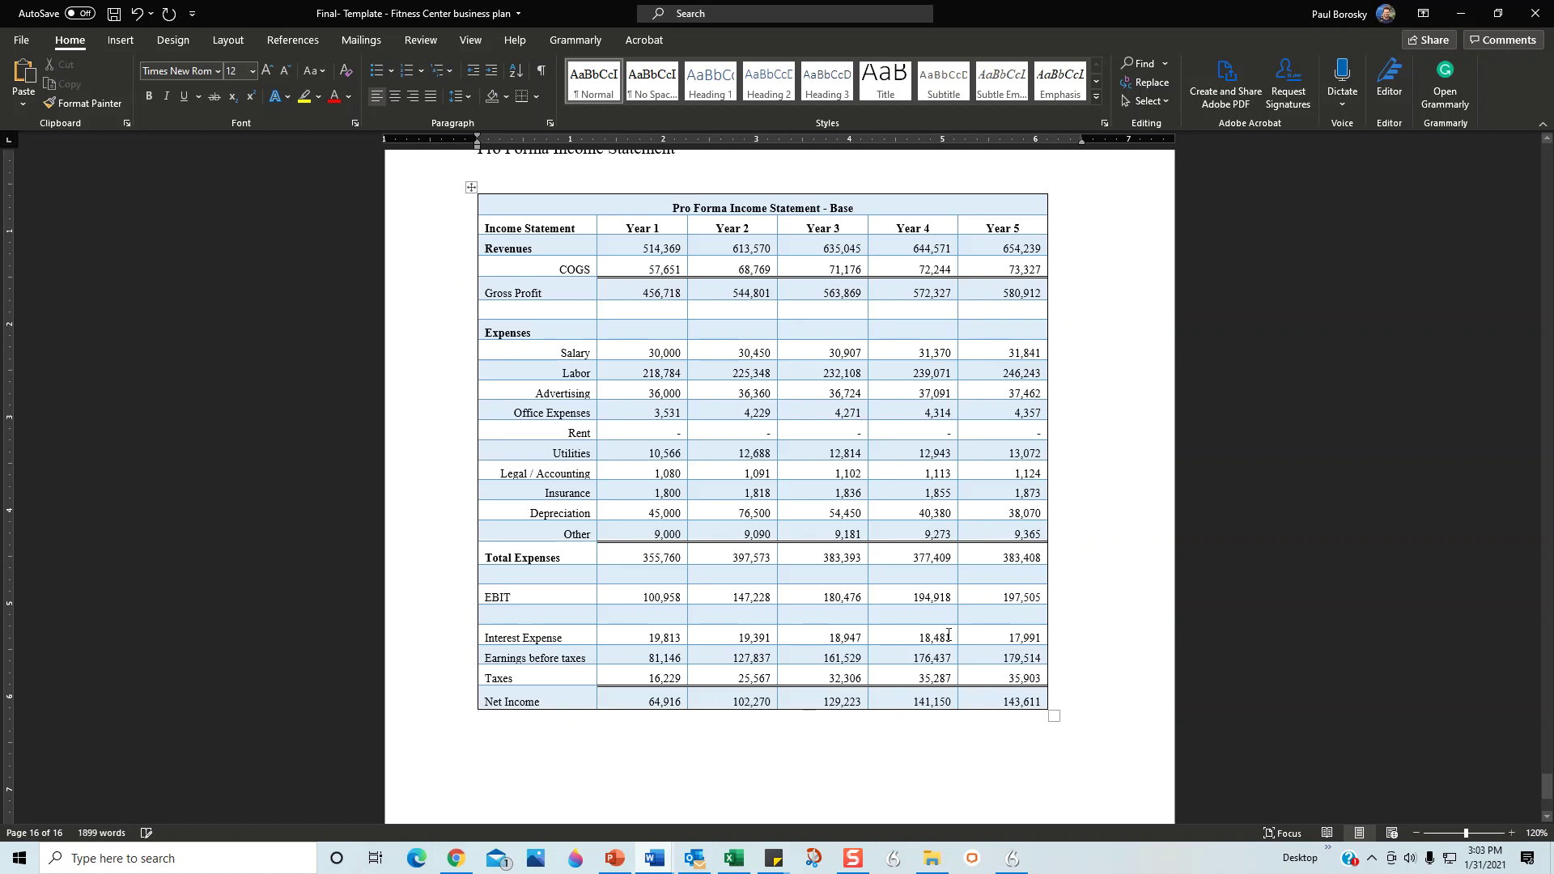
{"action": "left_click", "coordinate": [871, 734]}
{"action": "scroll", "coordinate": [871, 719], "scroll_direction": "up", "scroll_amount": 3}
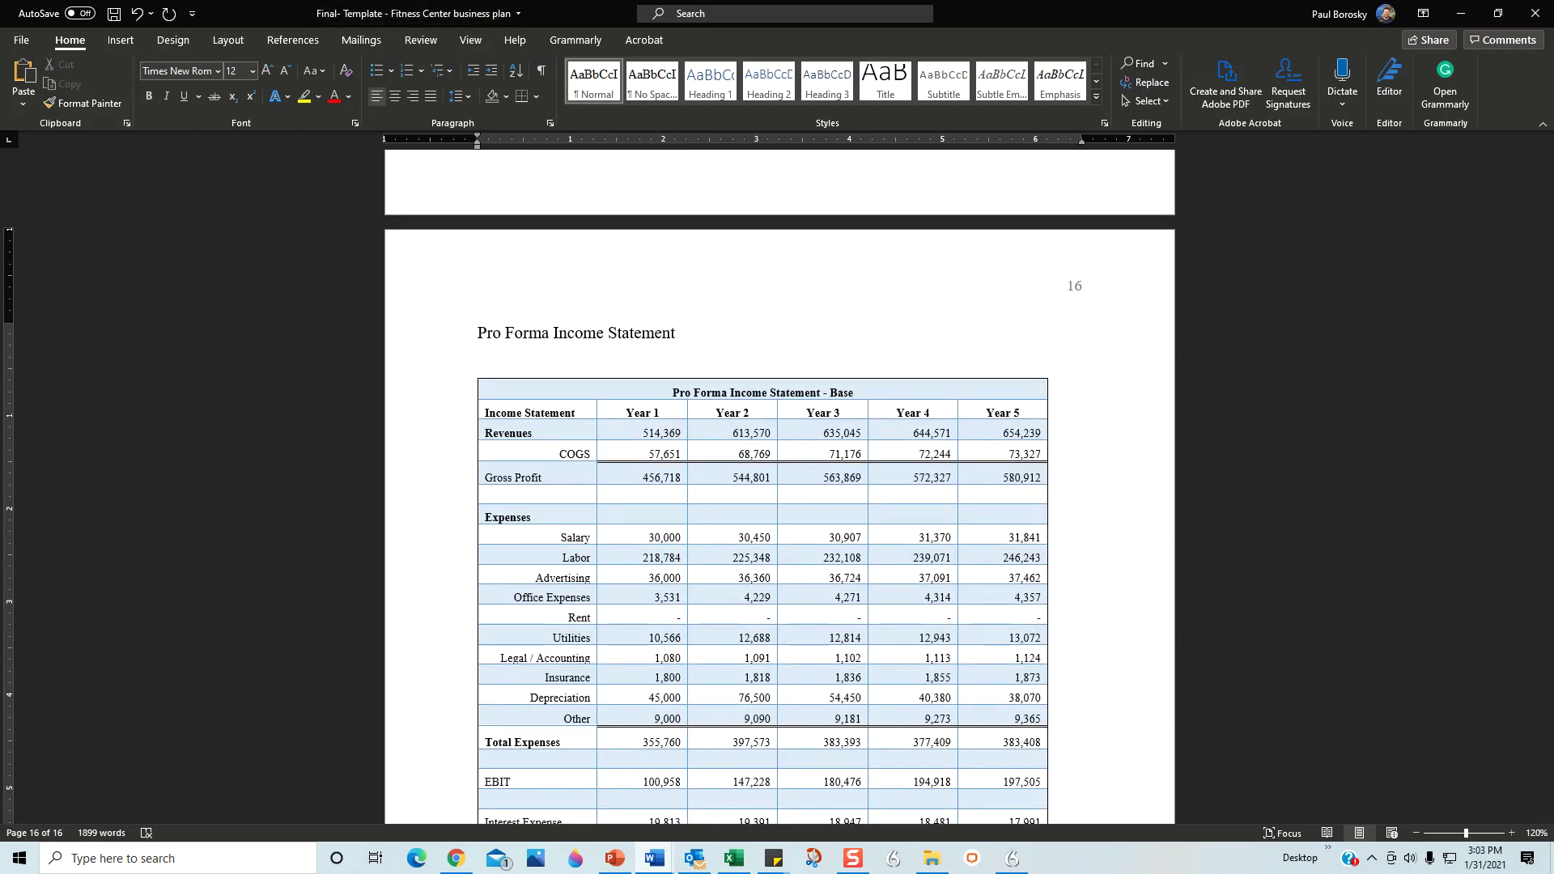
- Switch to Excel and go through the Quarter 1 to Quarter 4 pro forma income statements on the Profit & Loss Yr 1 sheet
{"action": "key", "text": "alt+Tab"}
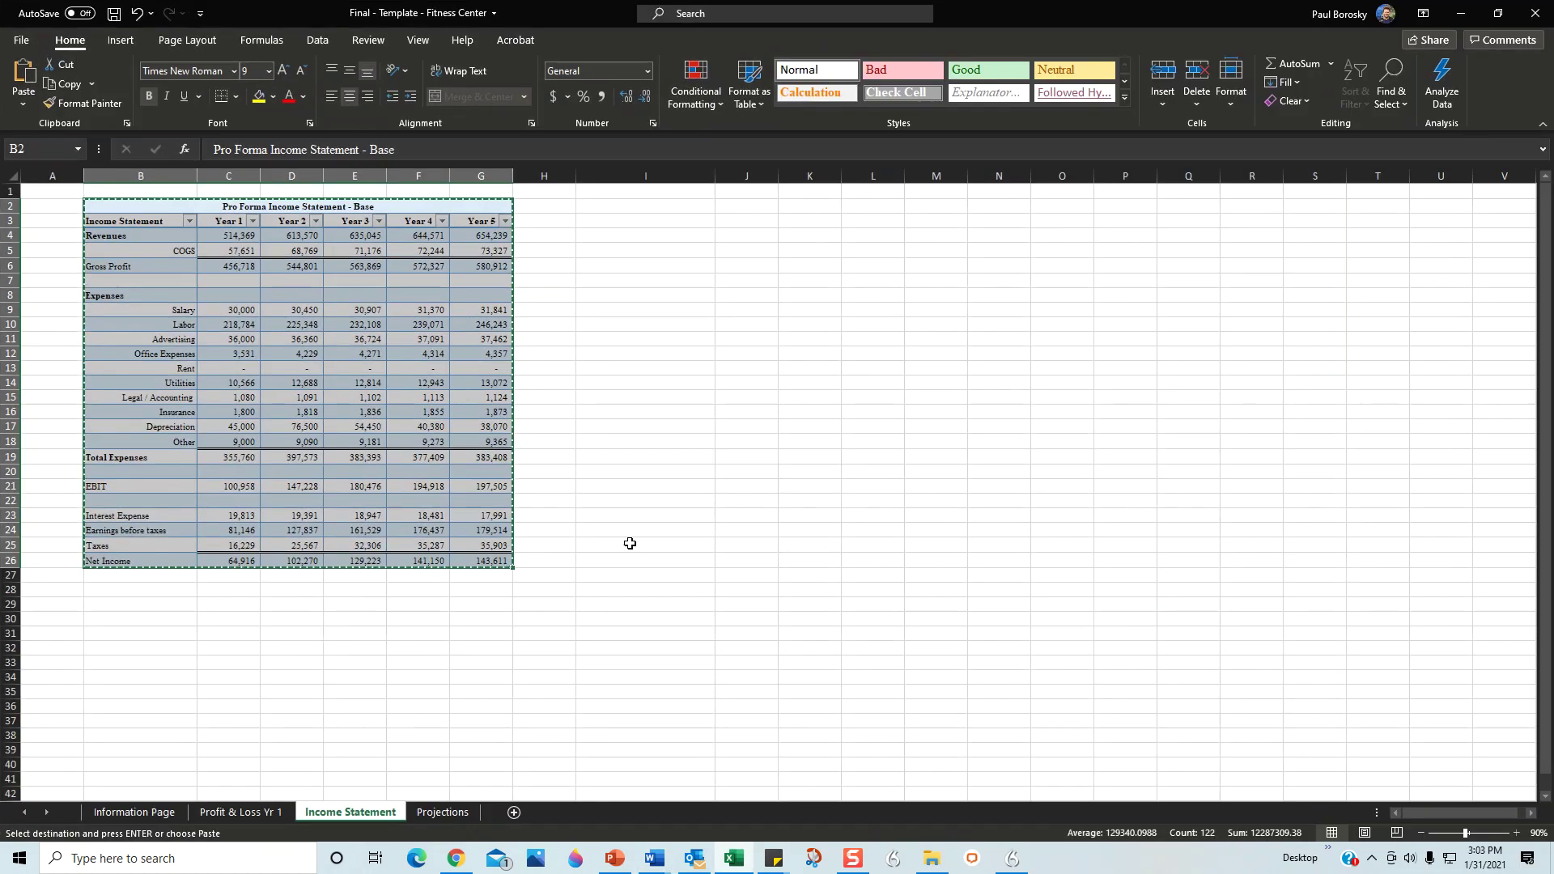
{"action": "left_click", "coordinate": [240, 812]}
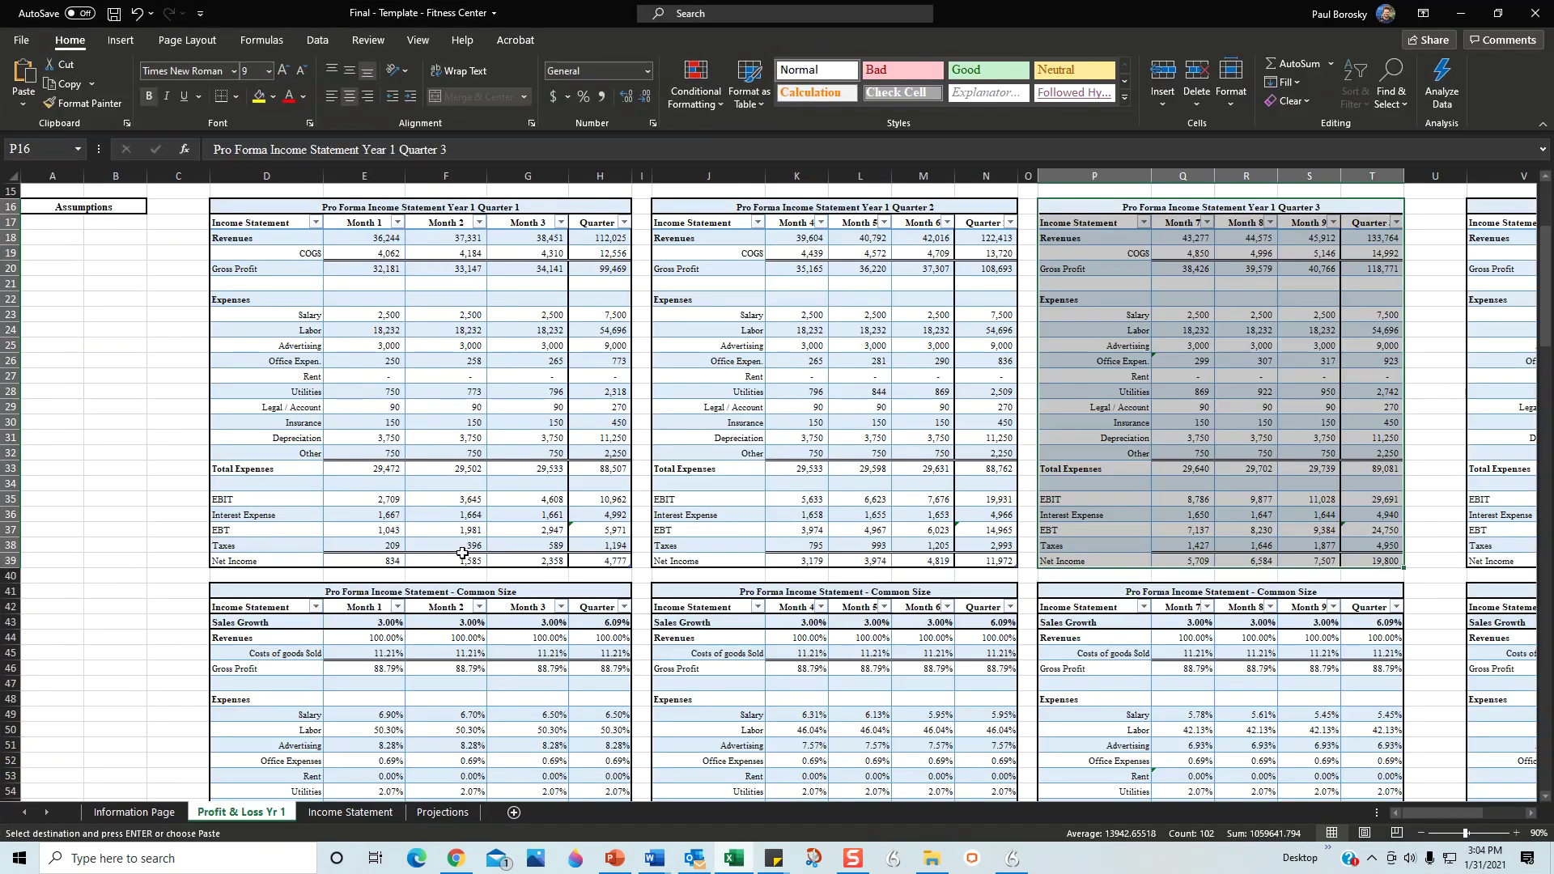
{"action": "left_click", "coordinate": [567, 499]}
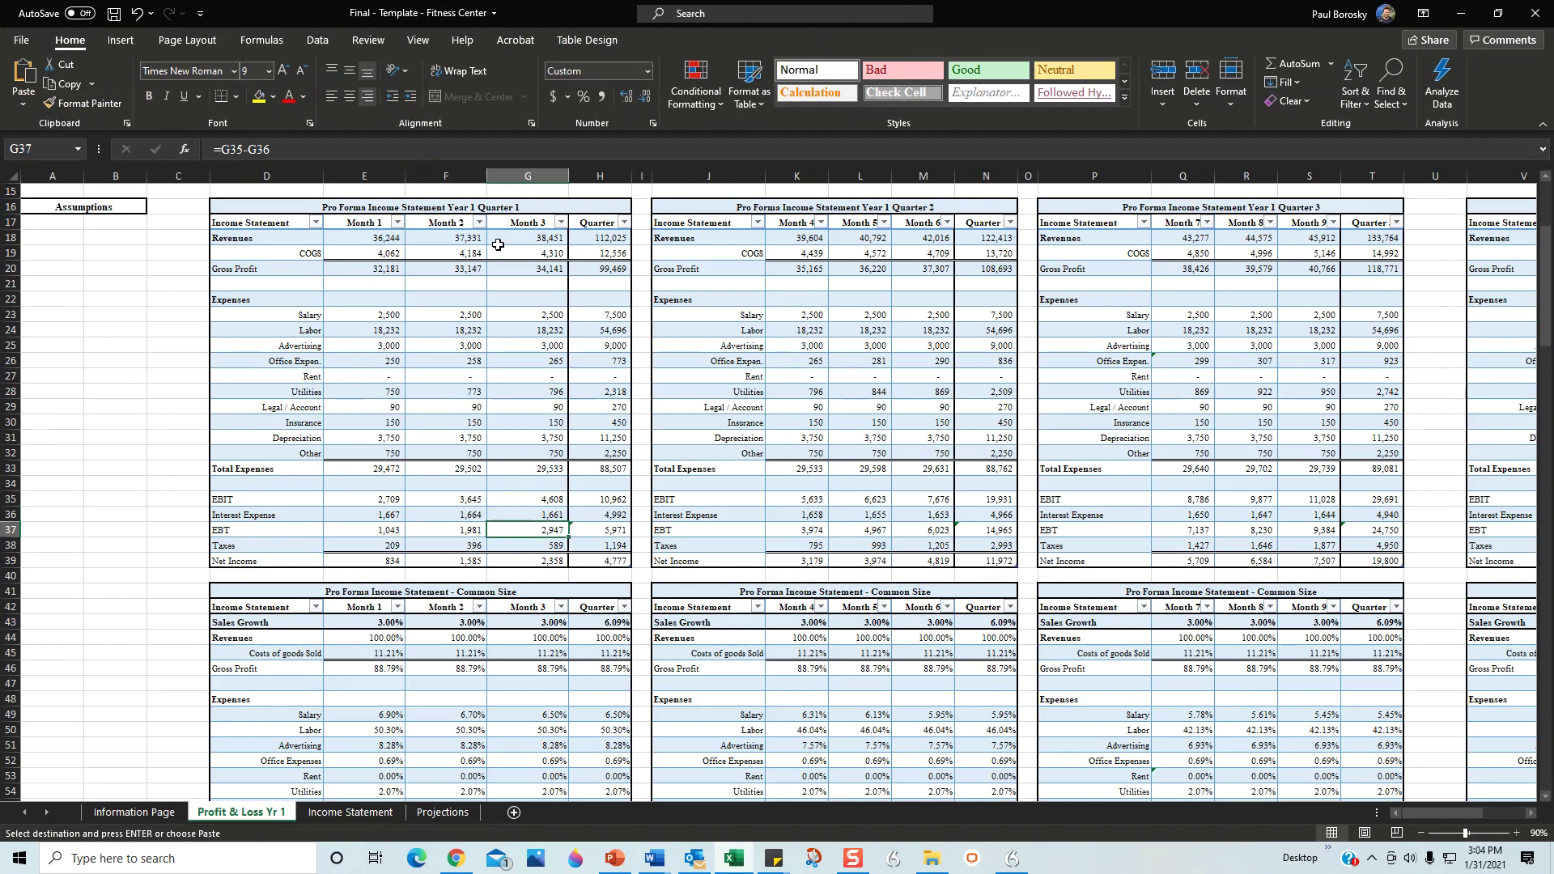
{"action": "left_click_drag", "start_coordinate": [482, 207], "coordinate": [474, 558]}
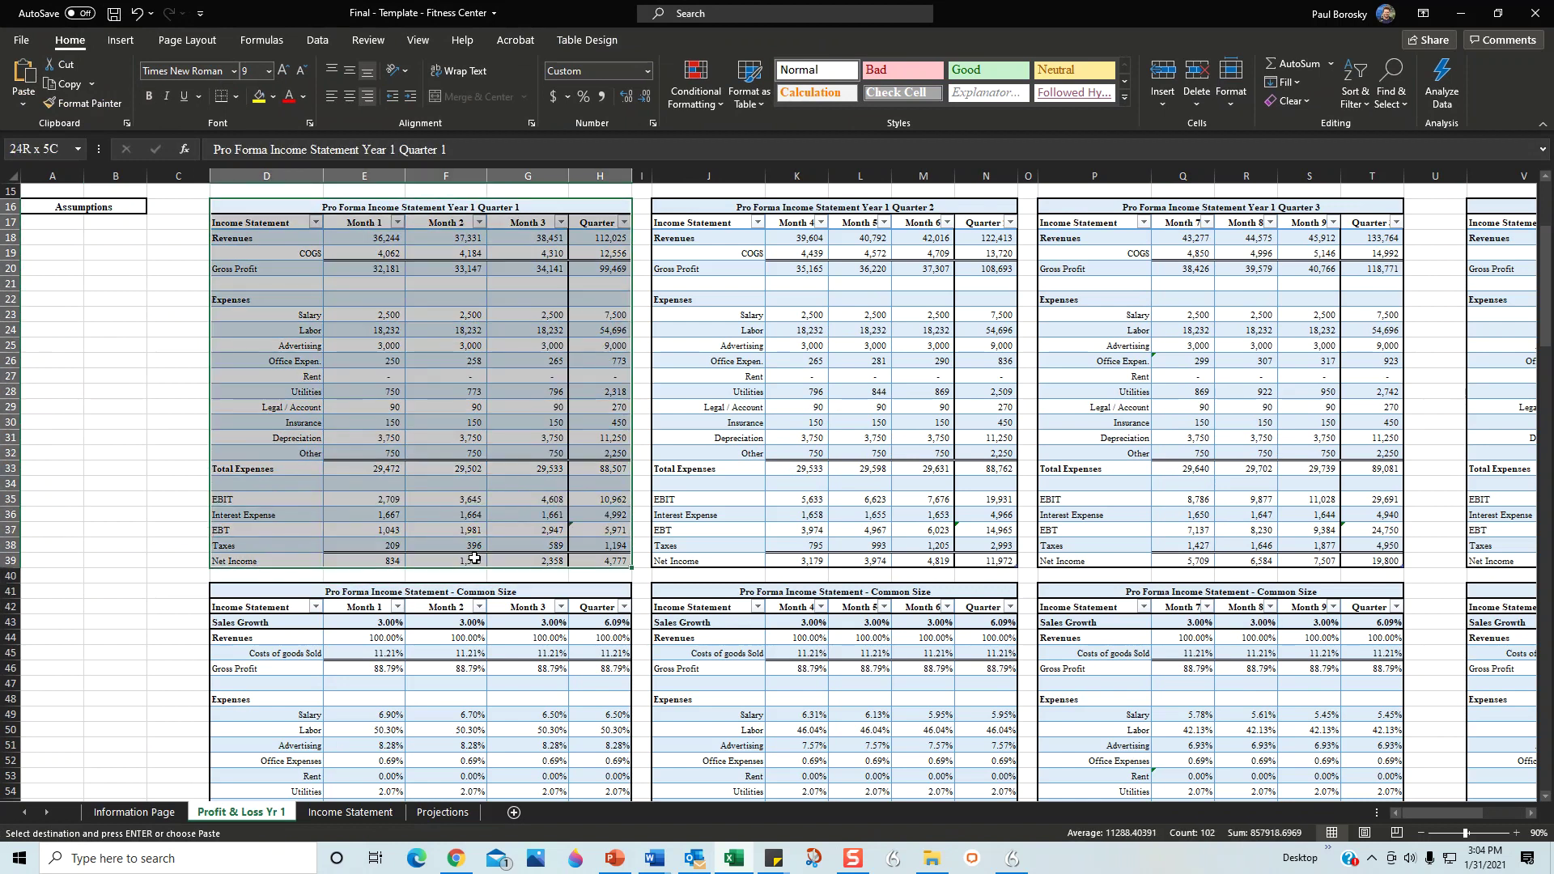
{"action": "left_click_drag", "start_coordinate": [889, 206], "coordinate": [931, 557]}
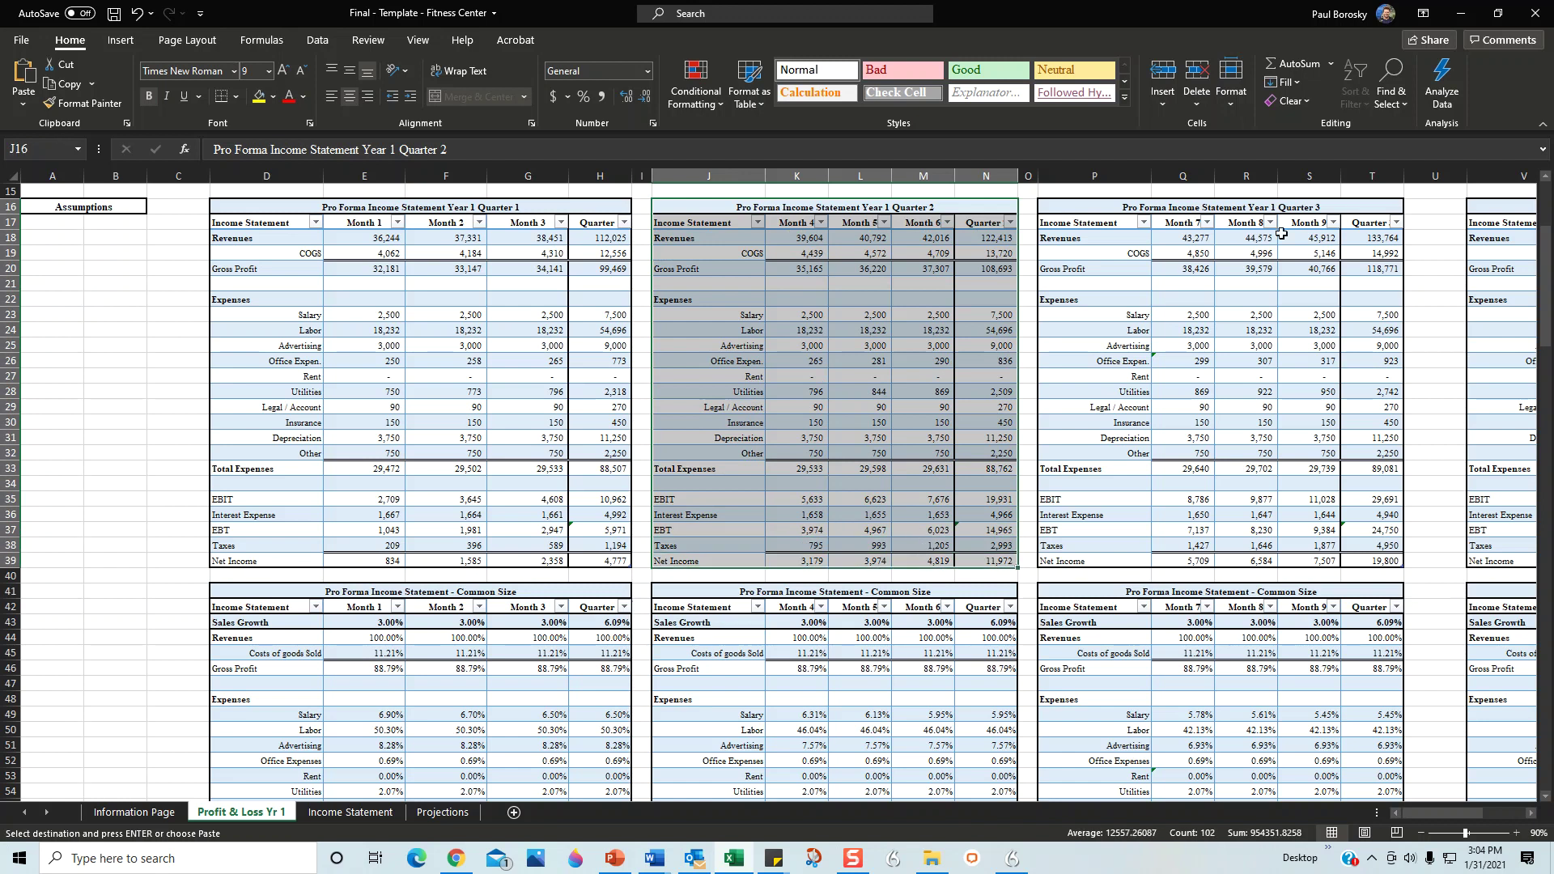
{"action": "left_click_drag", "start_coordinate": [1249, 200], "coordinate": [1275, 567]}
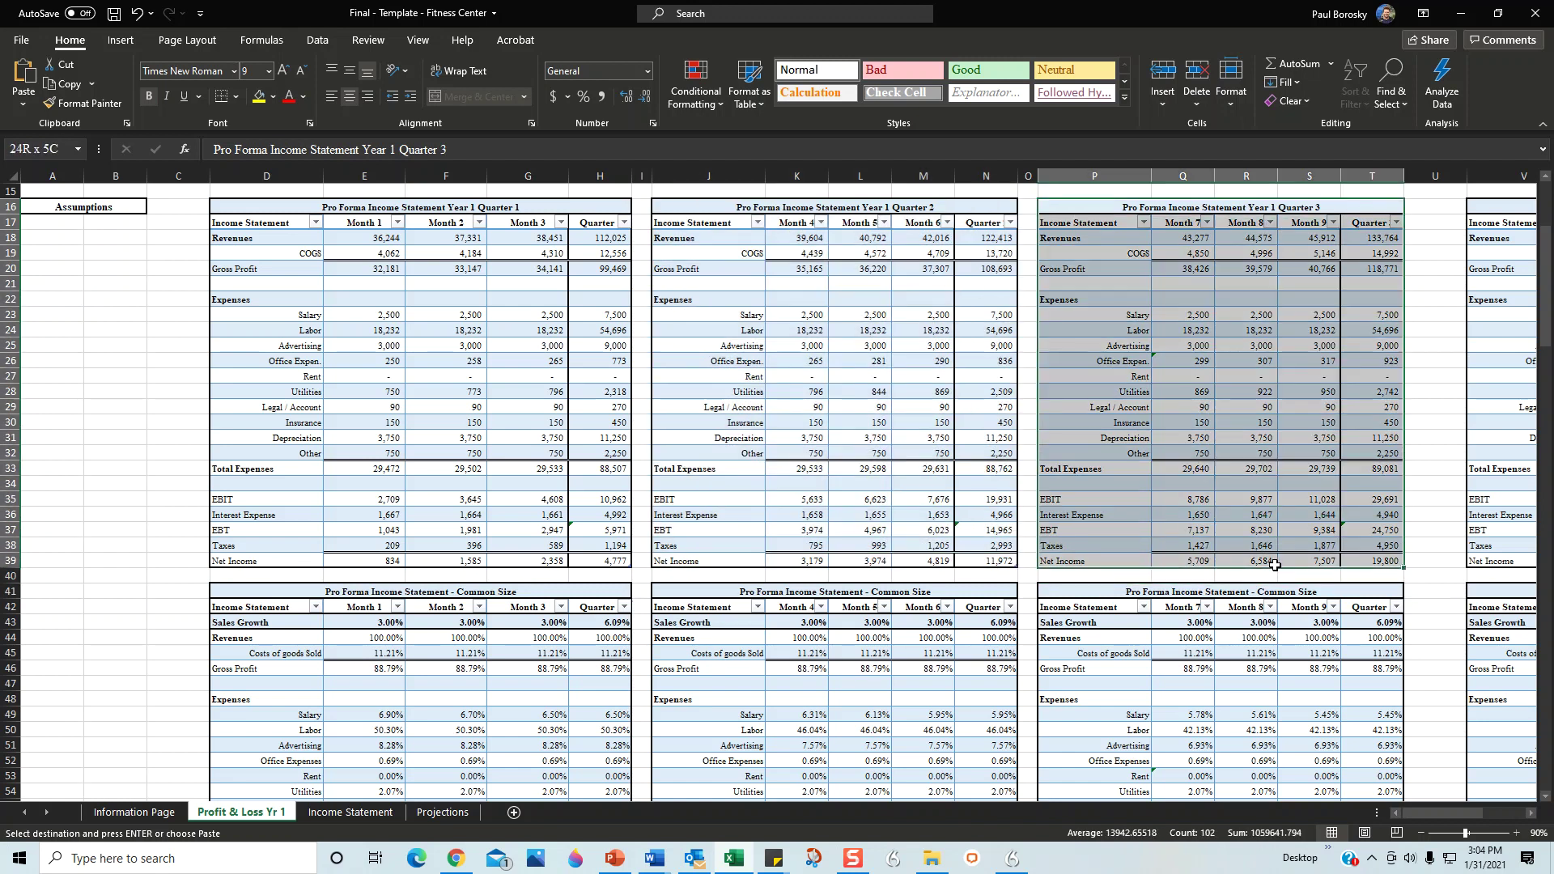
{"action": "left_click", "coordinate": [1531, 812]}
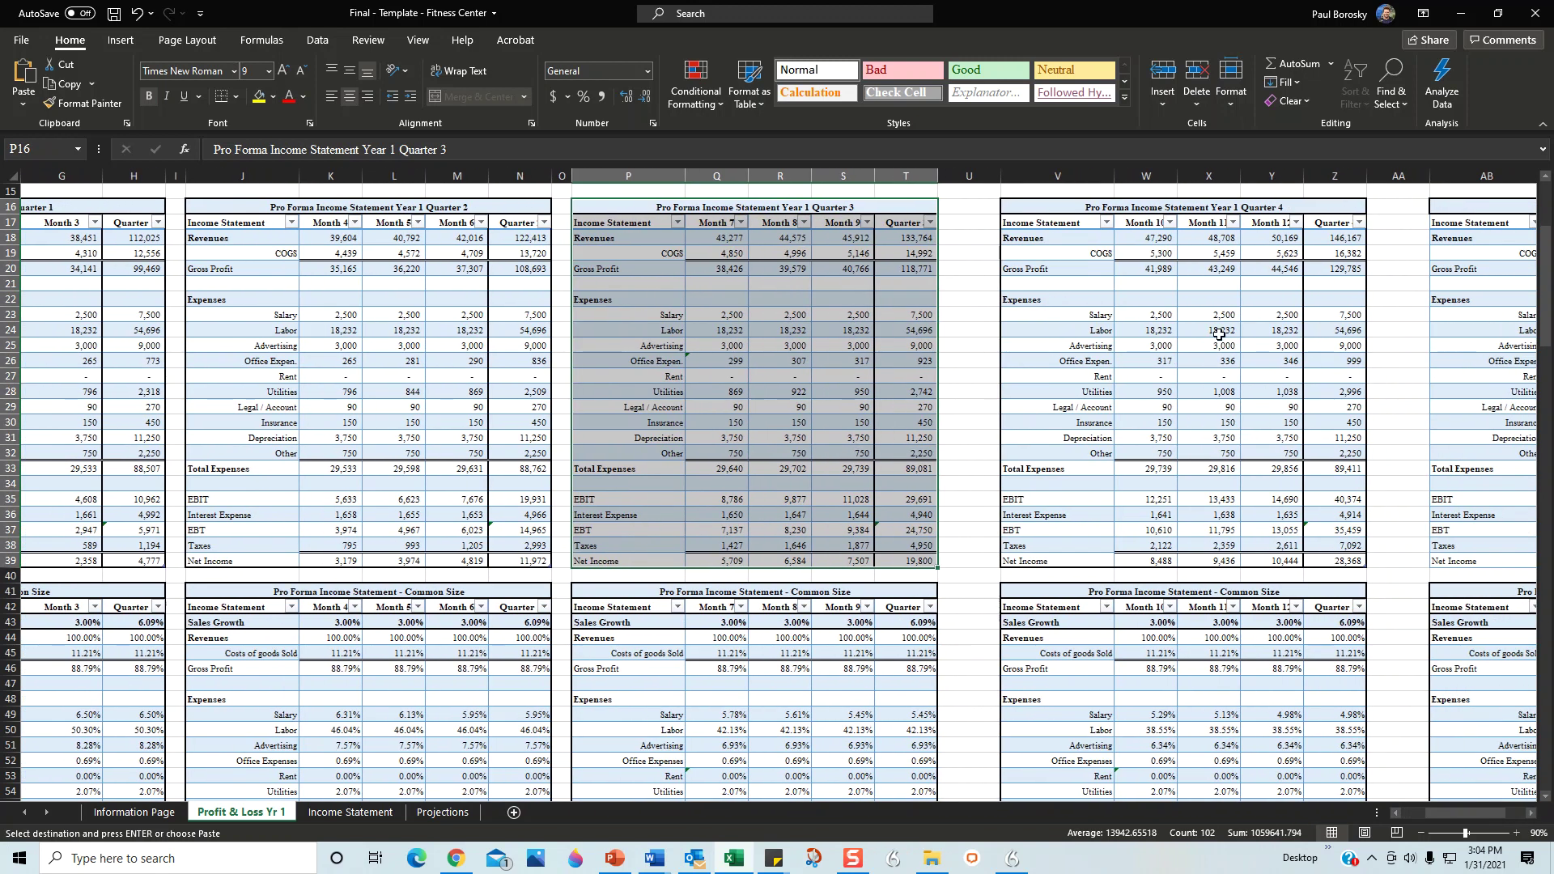
{"action": "left_click_drag", "start_coordinate": [1149, 209], "coordinate": [1170, 561]}
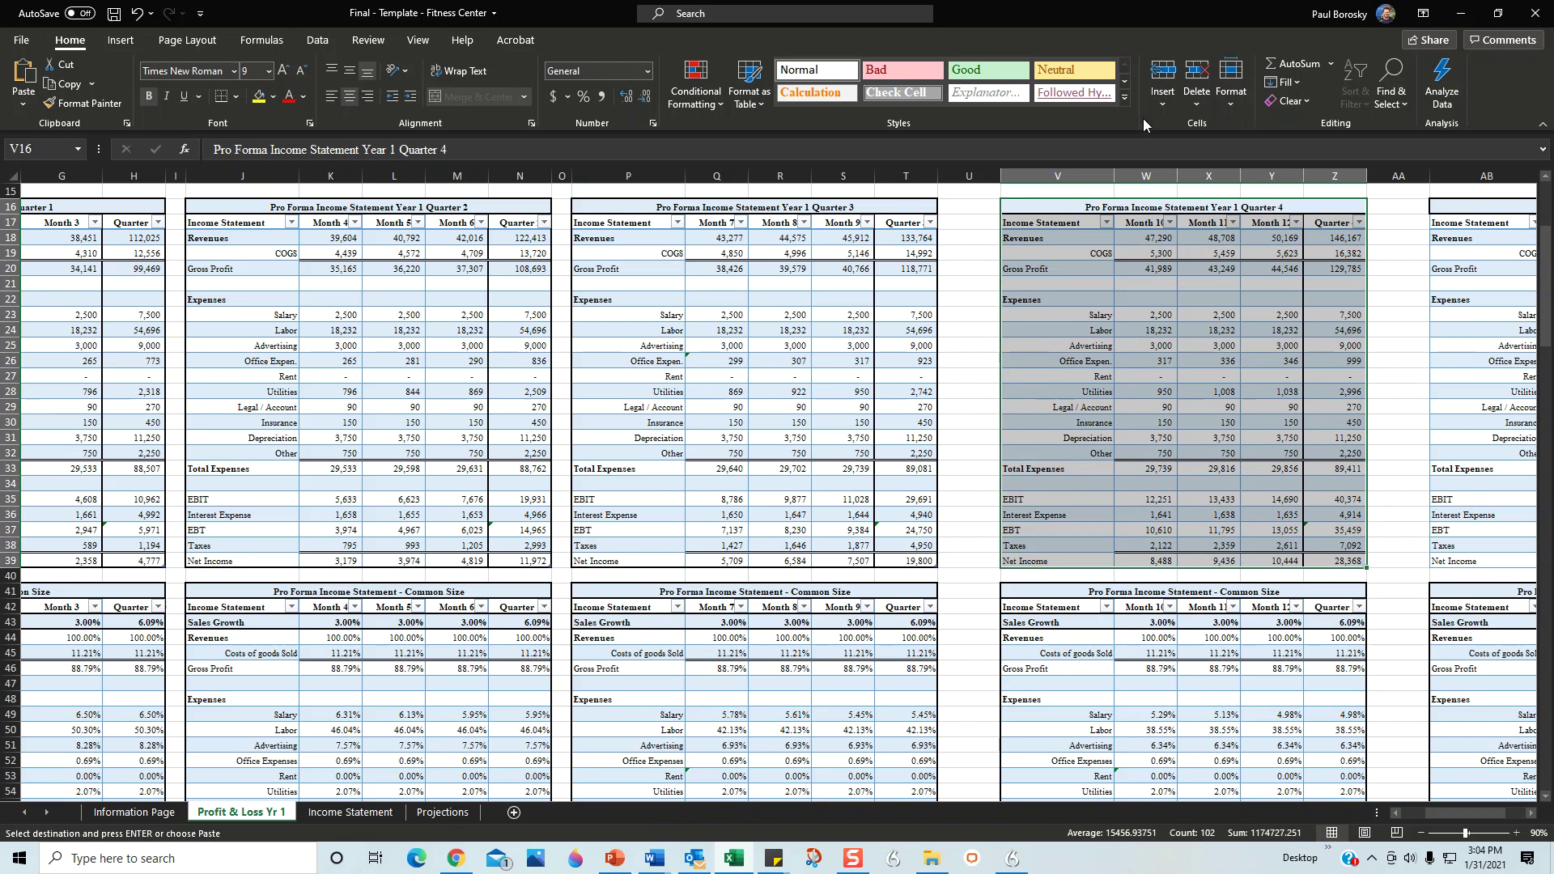
- Switch to the Business Plan Template presentation in PowerPoint and review the Select Template and Step 1: Complete Purchase slides
{"action": "key", "text": "alt+Tab"}
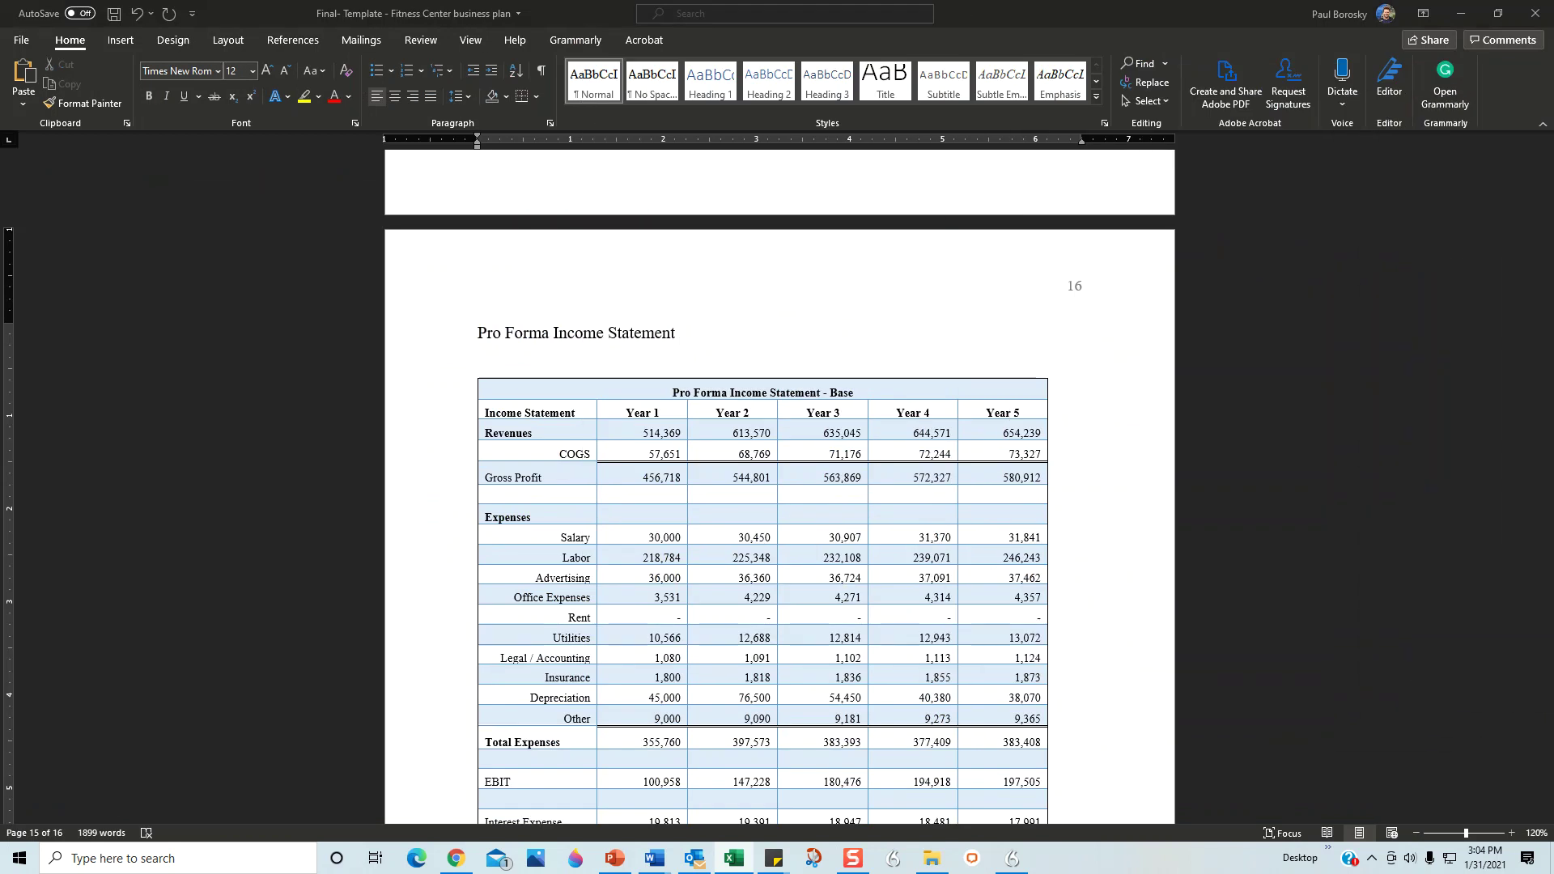
{"action": "key", "text": "alt+Tab"}
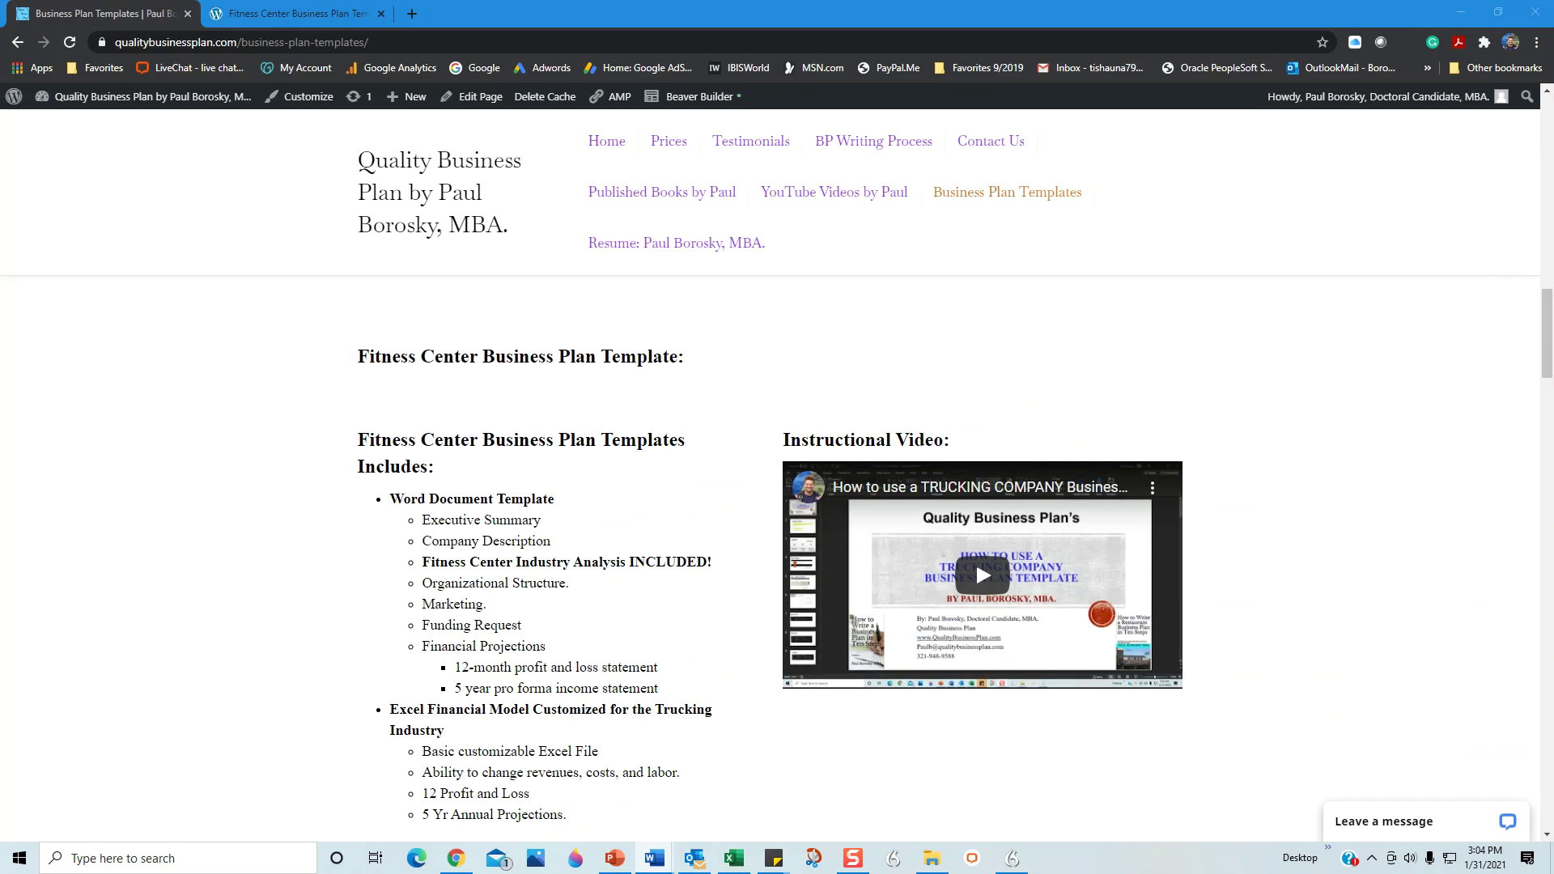
{"action": "left_click", "coordinate": [614, 858]}
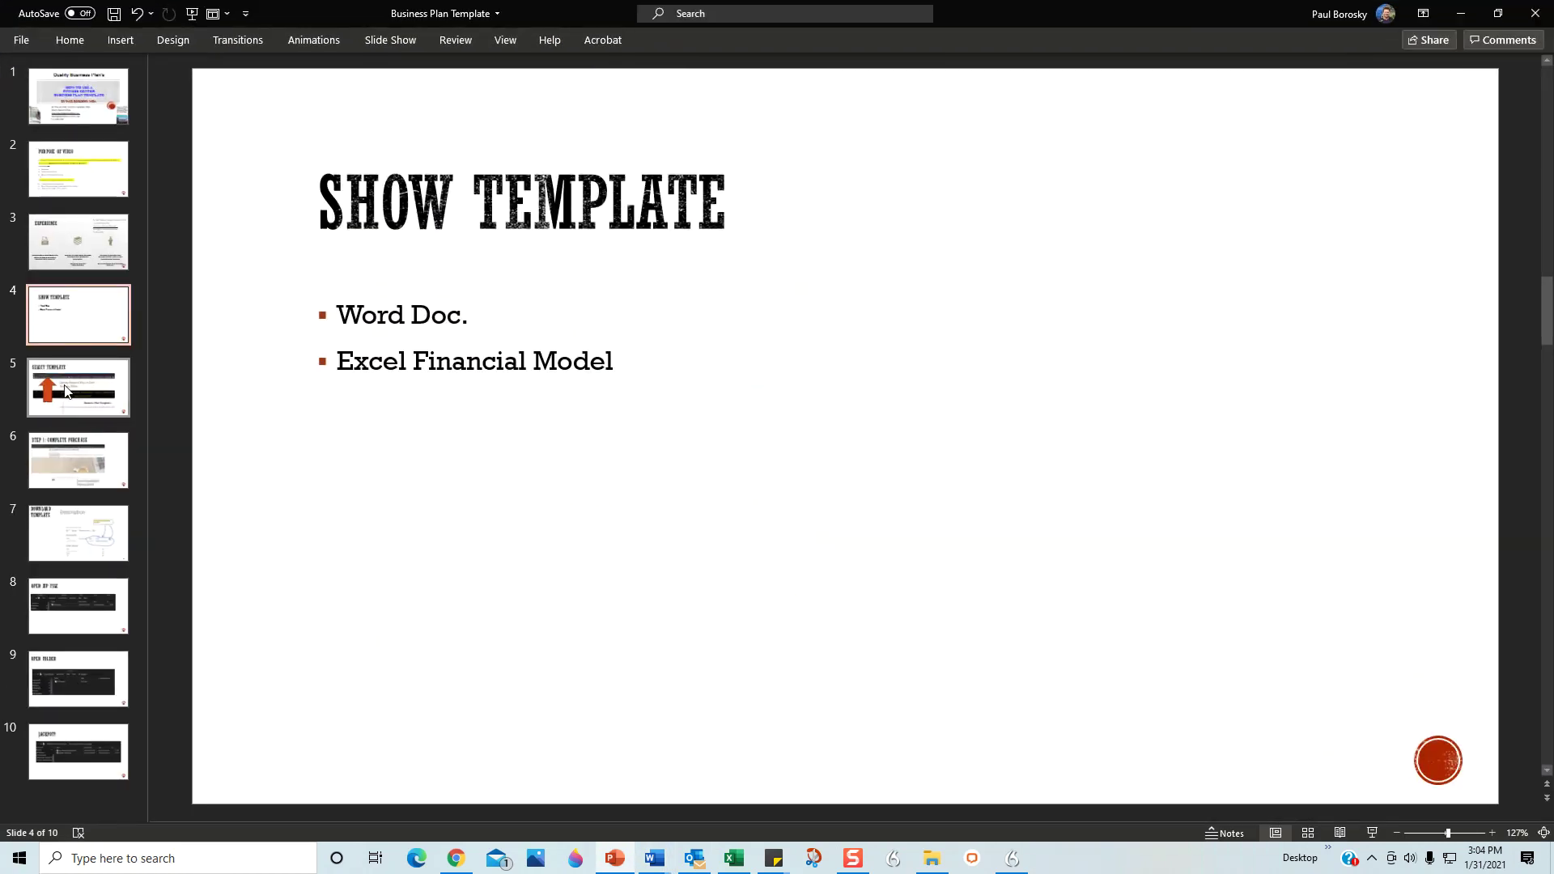
{"action": "left_click", "coordinate": [66, 392]}
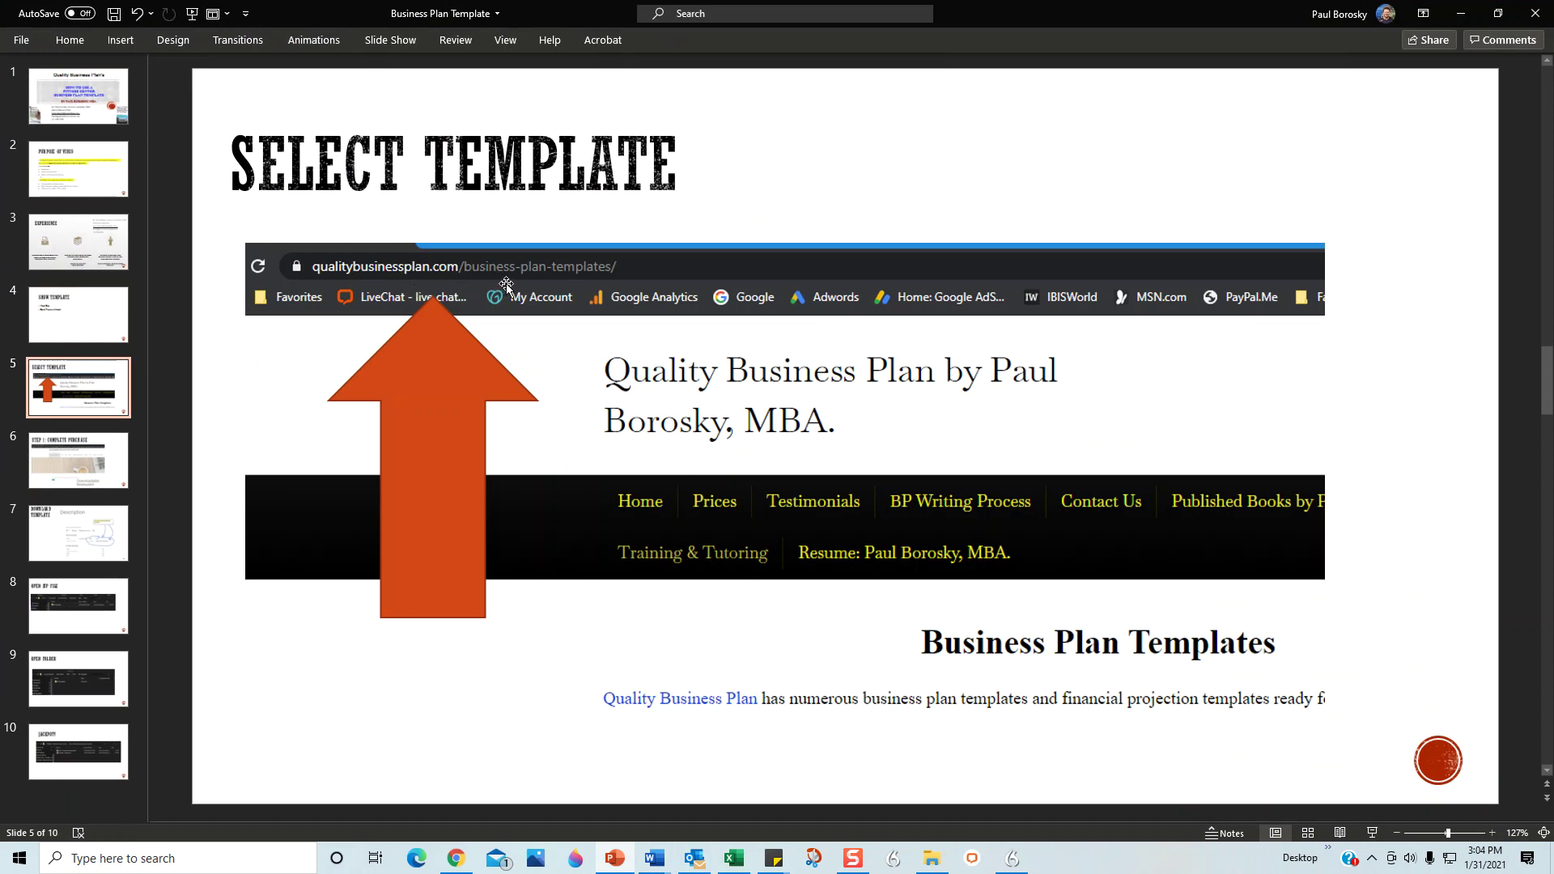
{"action": "left_click", "coordinate": [78, 473]}
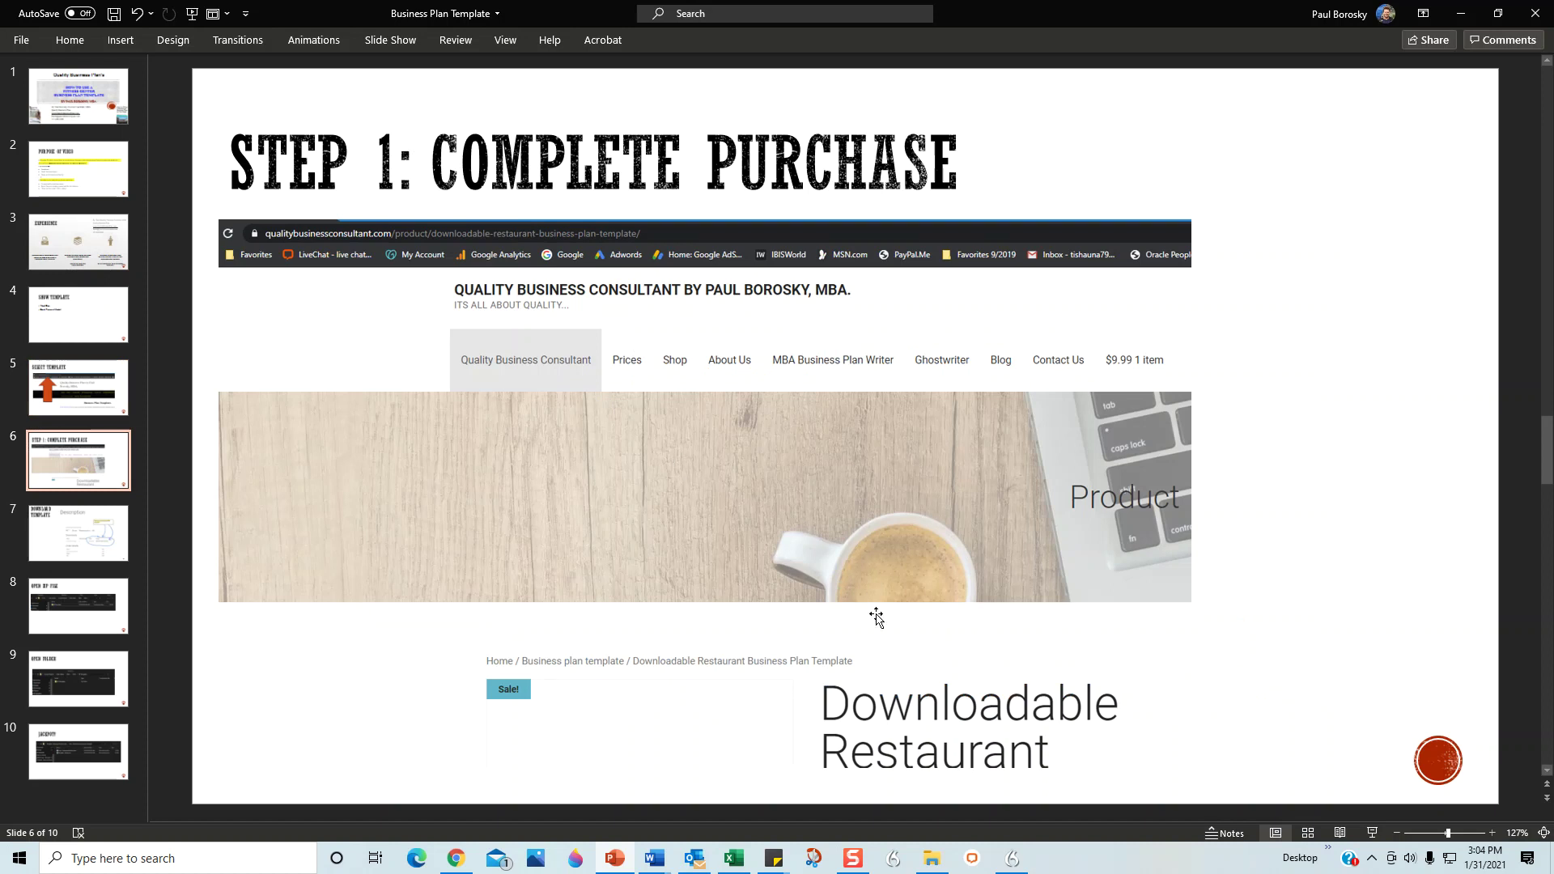
{"action": "left_click", "coordinate": [85, 396]}
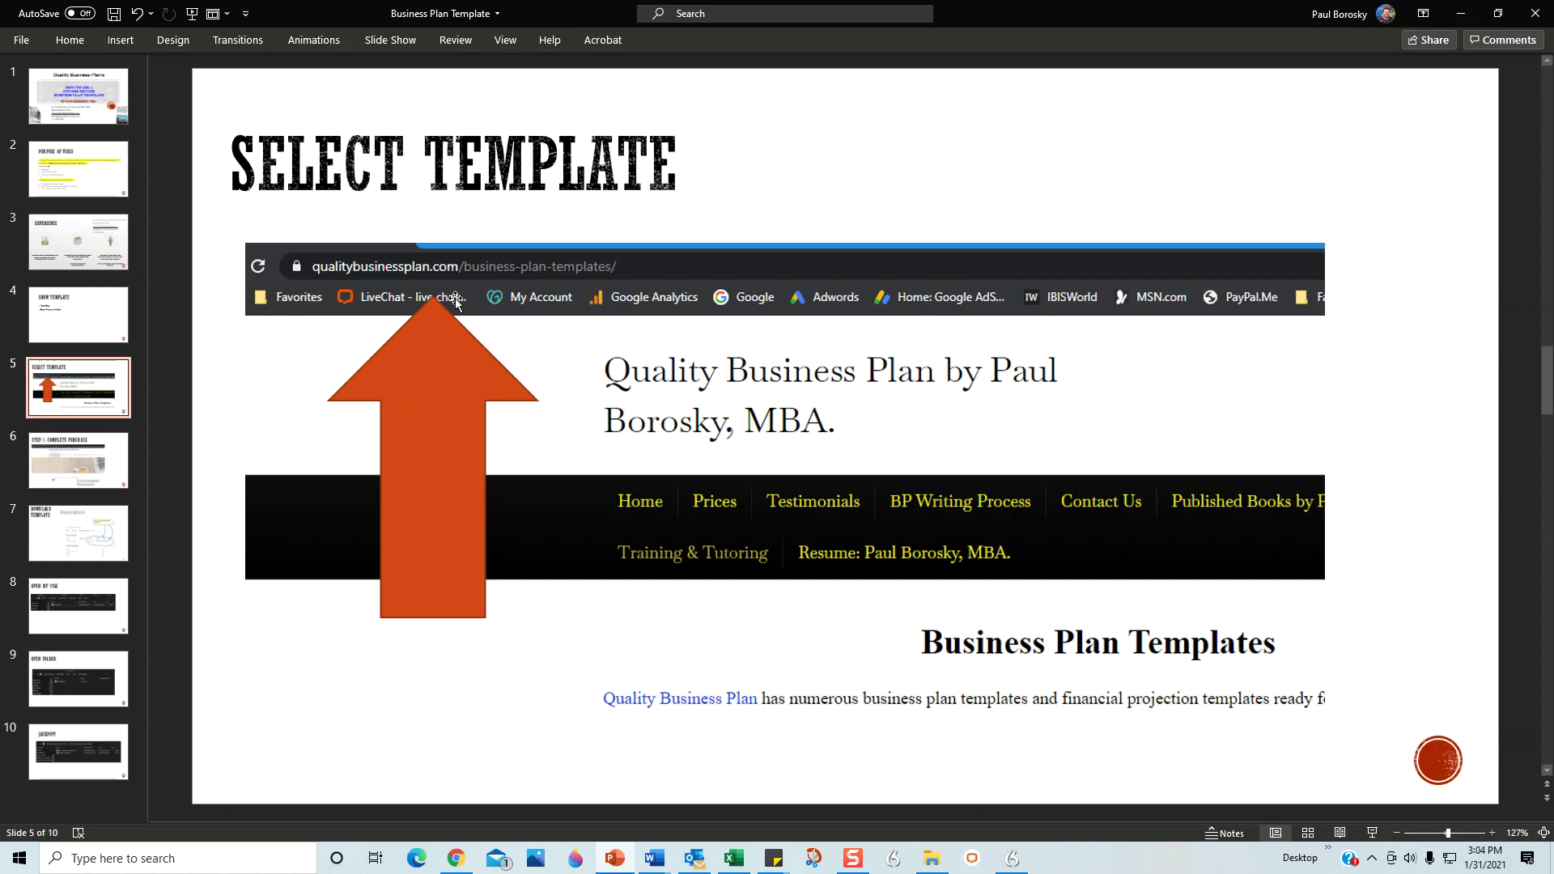
- Switch to the Business Plan Templates page in Chrome and look over the Fitness Center Business Plan Template section down to its purchase link
{"action": "left_click", "coordinate": [1460, 14]}
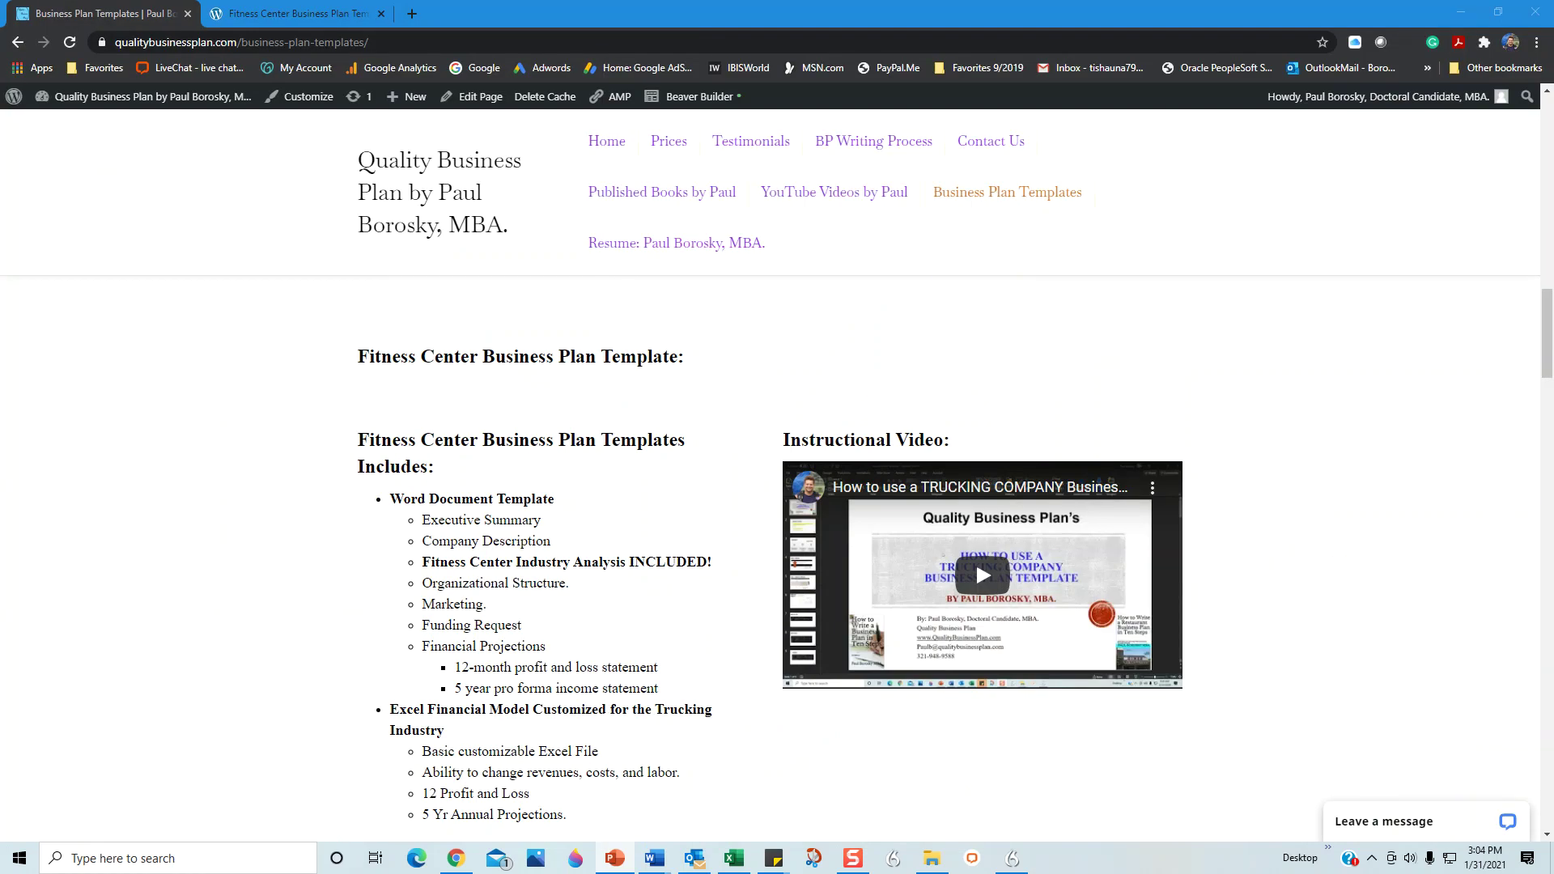
{"action": "scroll", "coordinate": [486, 512], "scroll_direction": "down", "scroll_amount": 1}
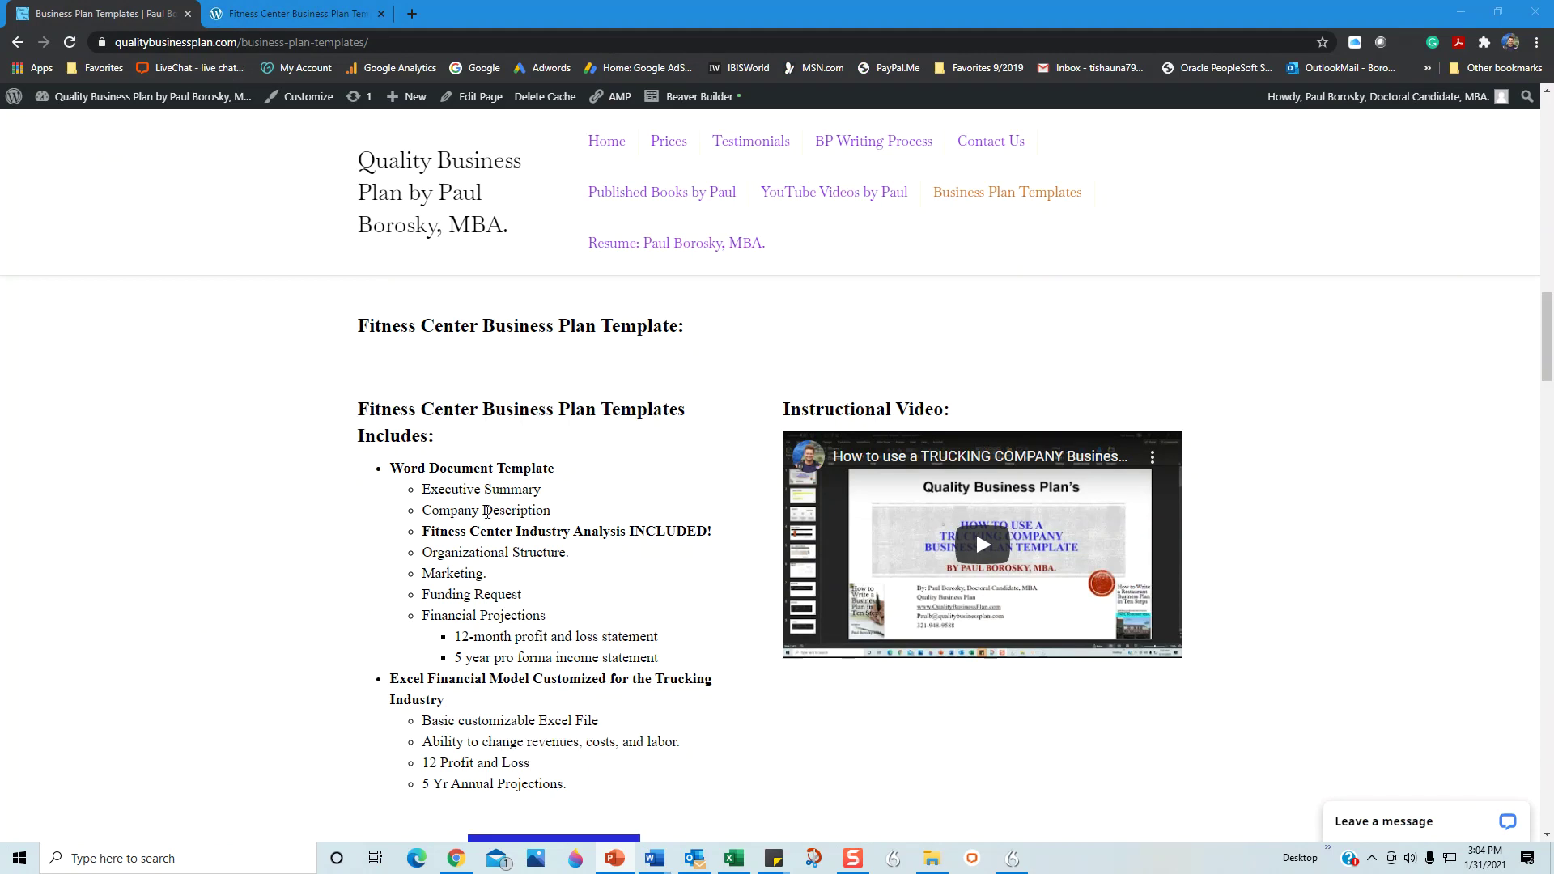
{"action": "scroll", "coordinate": [487, 512], "scroll_direction": "up", "scroll_amount": 2}
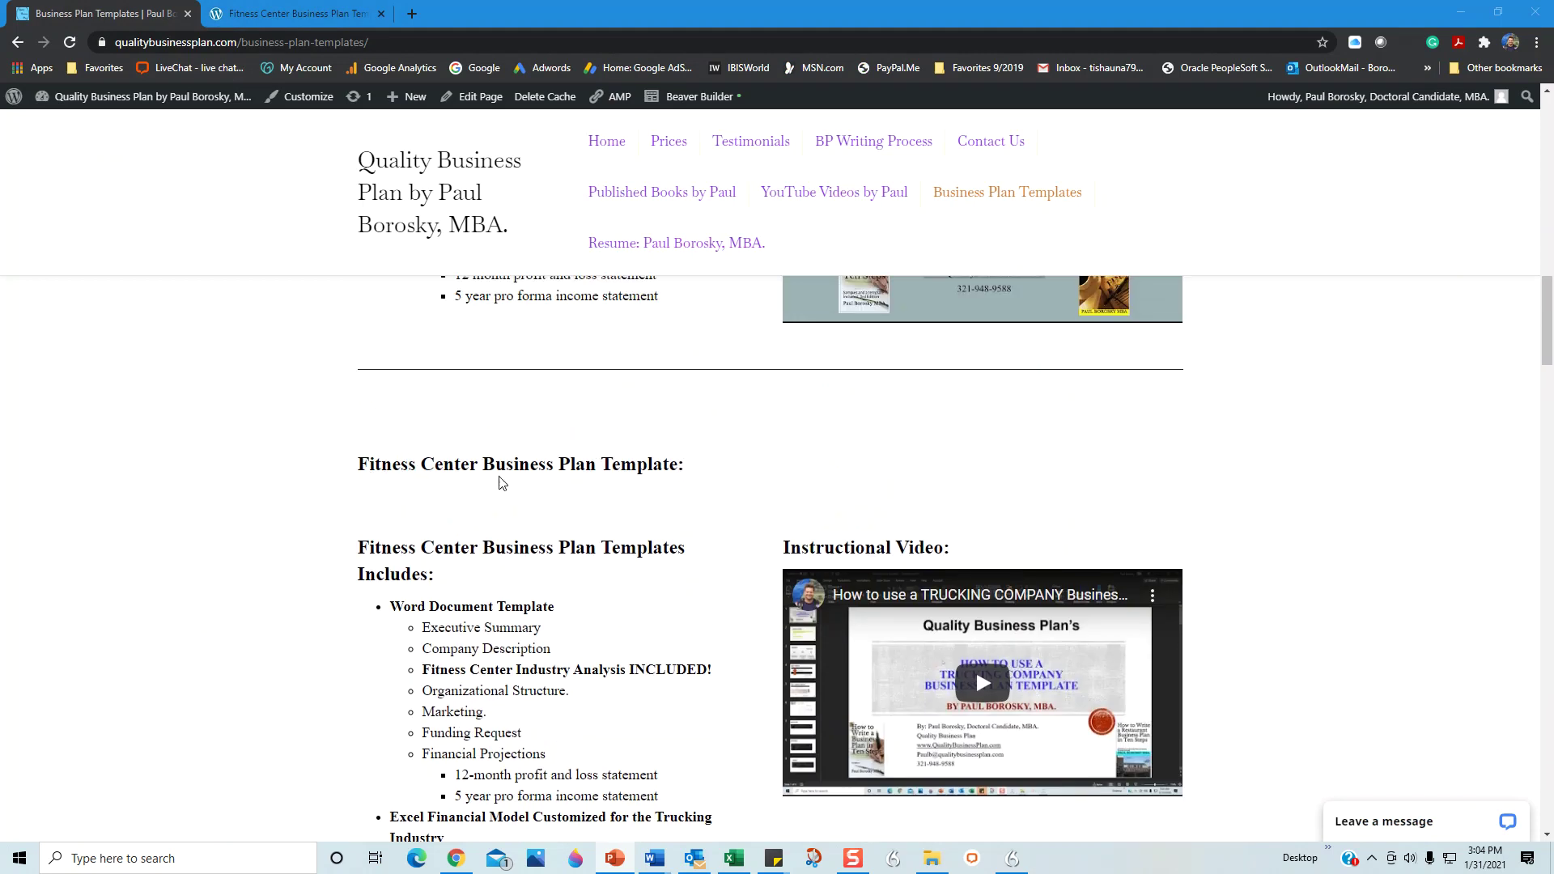
{"action": "scroll", "coordinate": [627, 494], "scroll_direction": "down", "scroll_amount": 3}
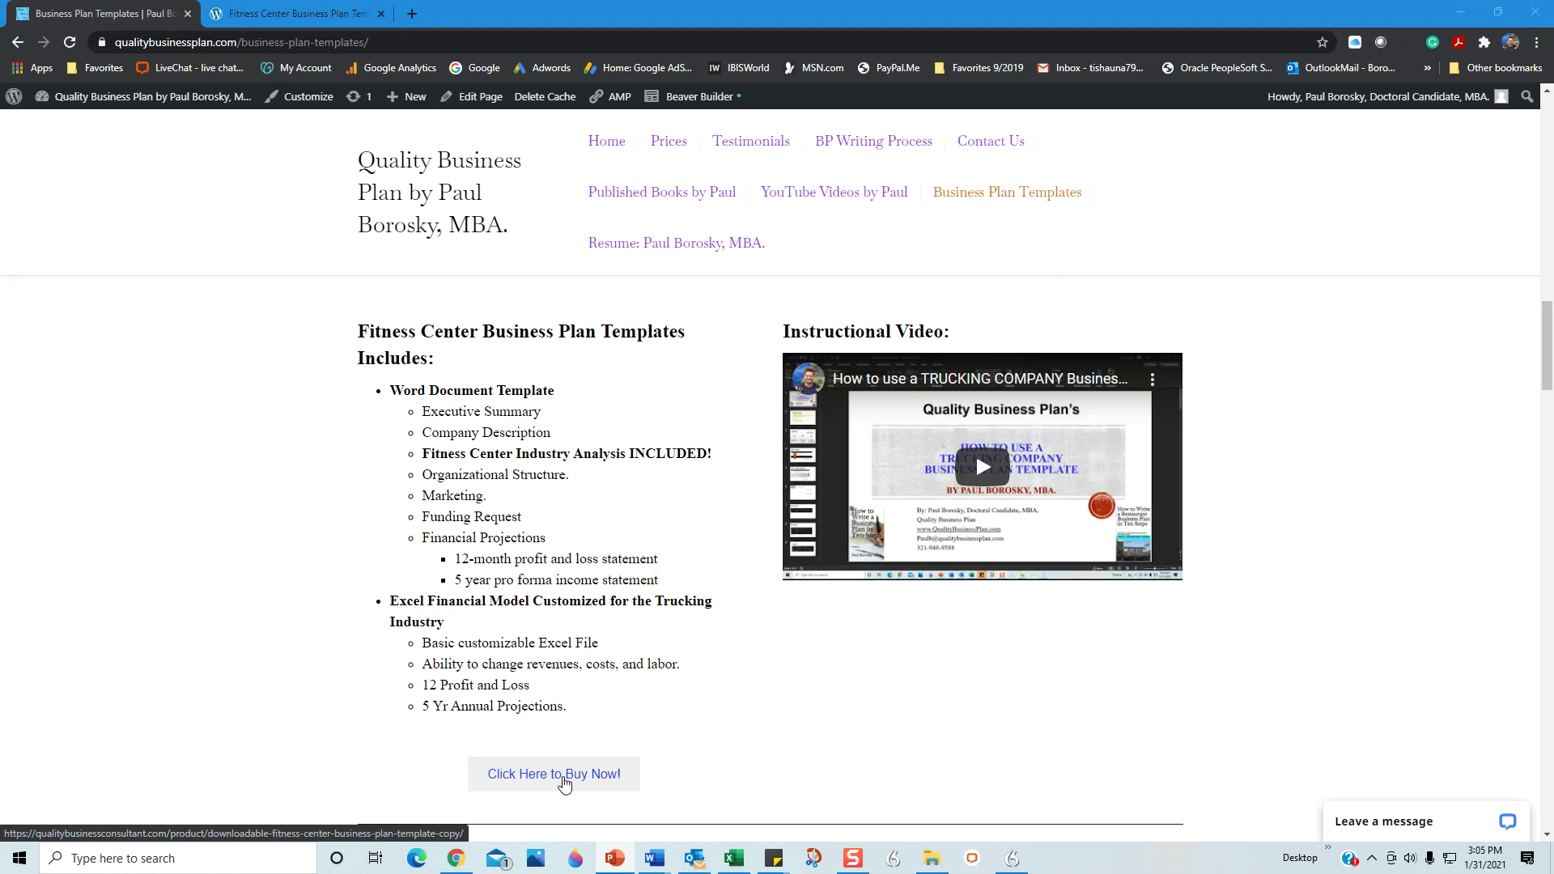
- Show the Downloadable Fitness Center Business Plan Template product page and look over its title, price and description
{"action": "left_click", "coordinate": [295, 14]}
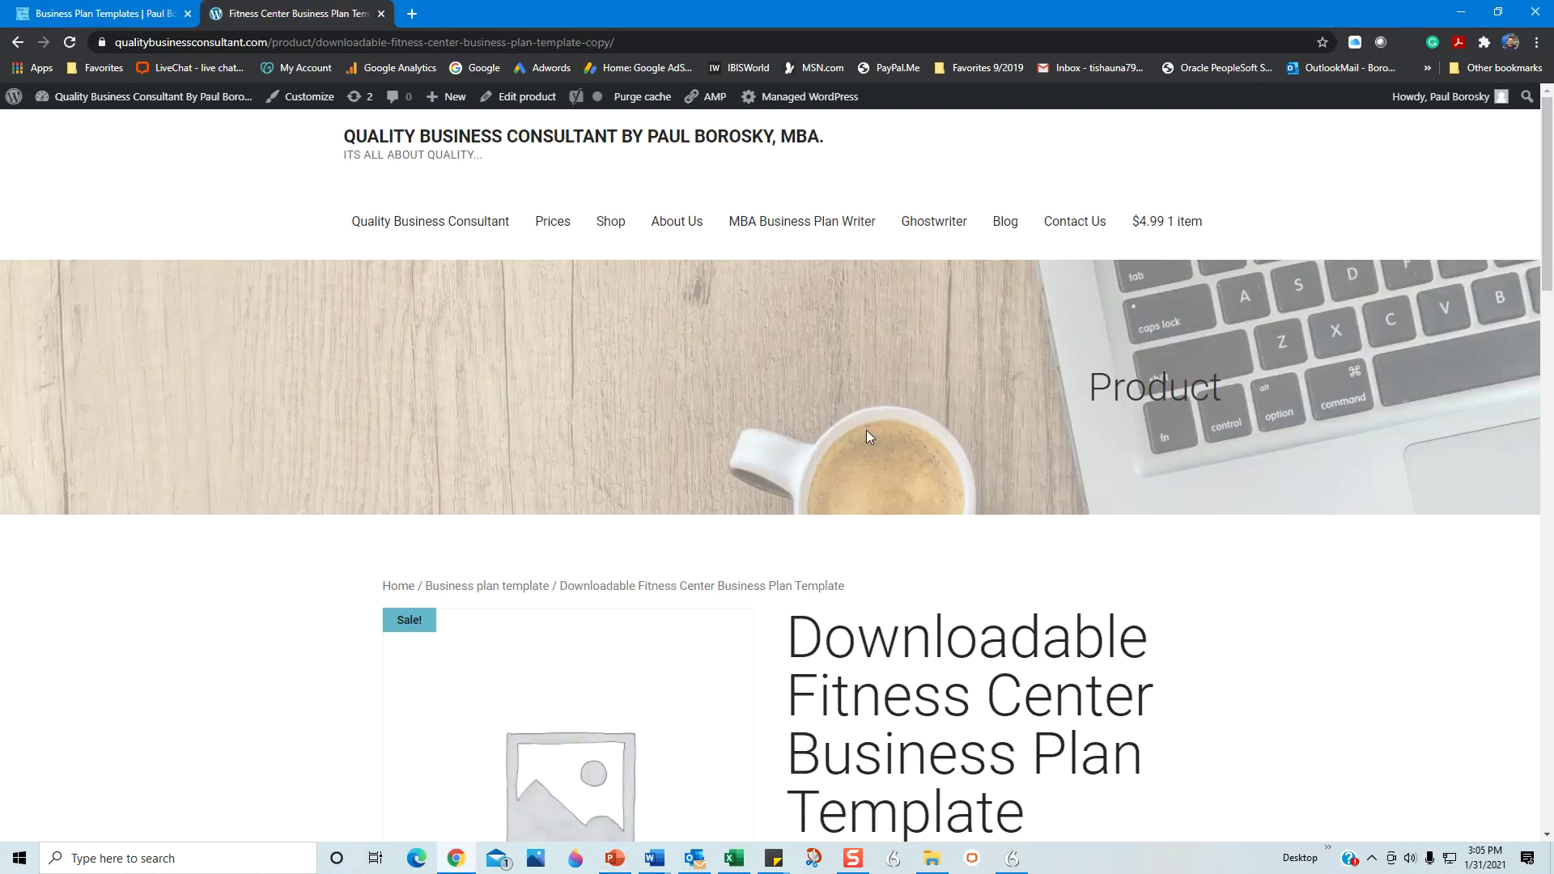
{"action": "scroll", "coordinate": [935, 492], "scroll_direction": "down", "scroll_amount": 1}
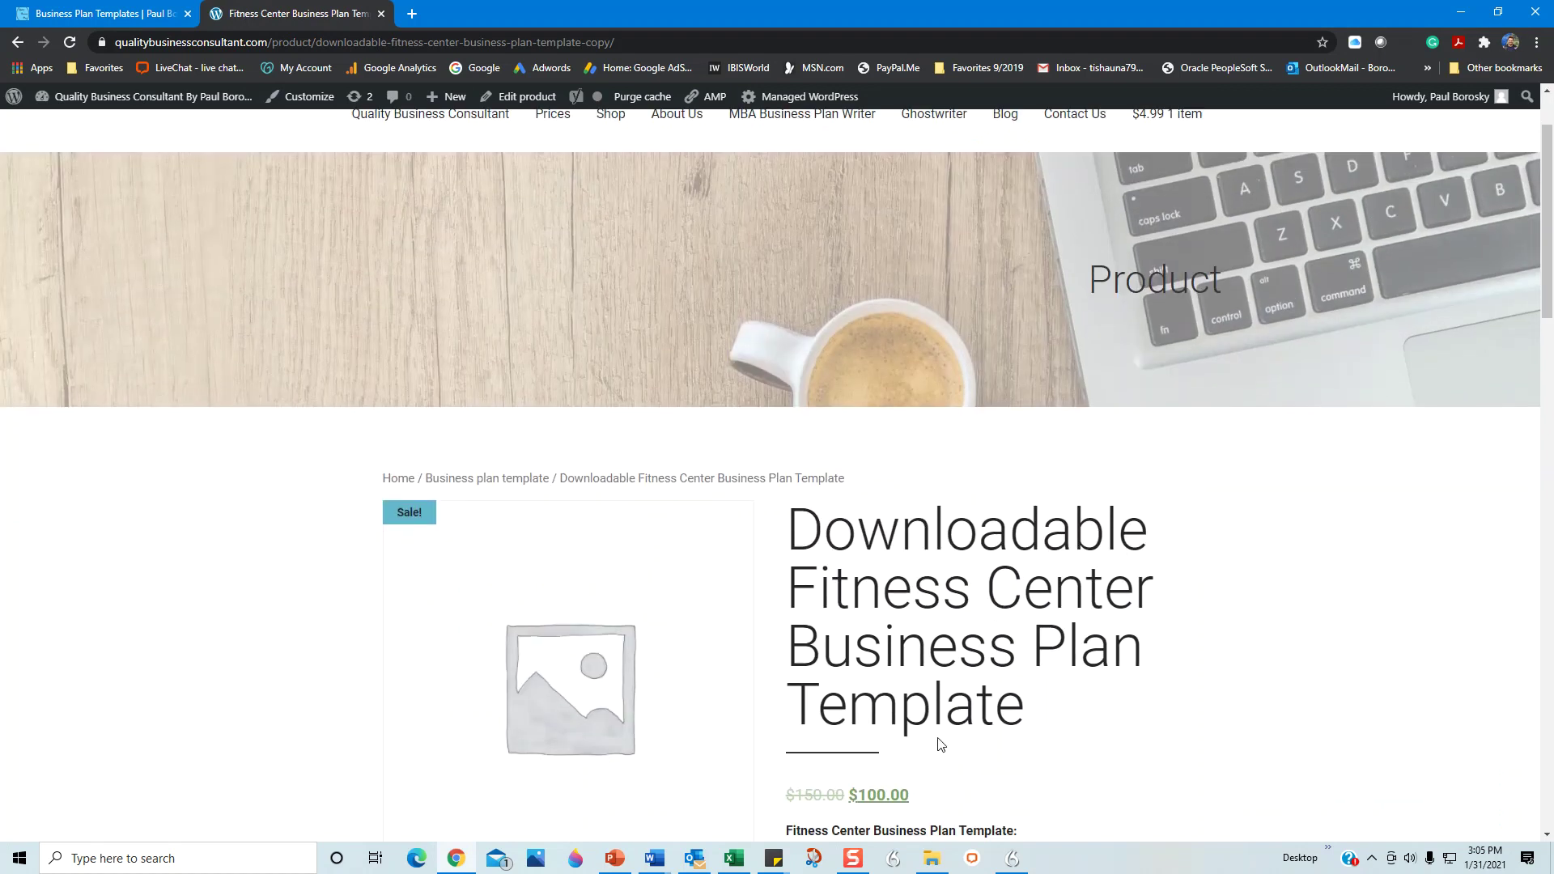
{"action": "scroll", "coordinate": [744, 705], "scroll_direction": "down", "scroll_amount": 1}
{"action": "scroll", "coordinate": [743, 704], "scroll_direction": "down", "scroll_amount": 3}
{"action": "scroll", "coordinate": [757, 692], "scroll_direction": "up", "scroll_amount": 3}
{"action": "scroll", "coordinate": [773, 782], "scroll_direction": "up", "scroll_amount": 1}
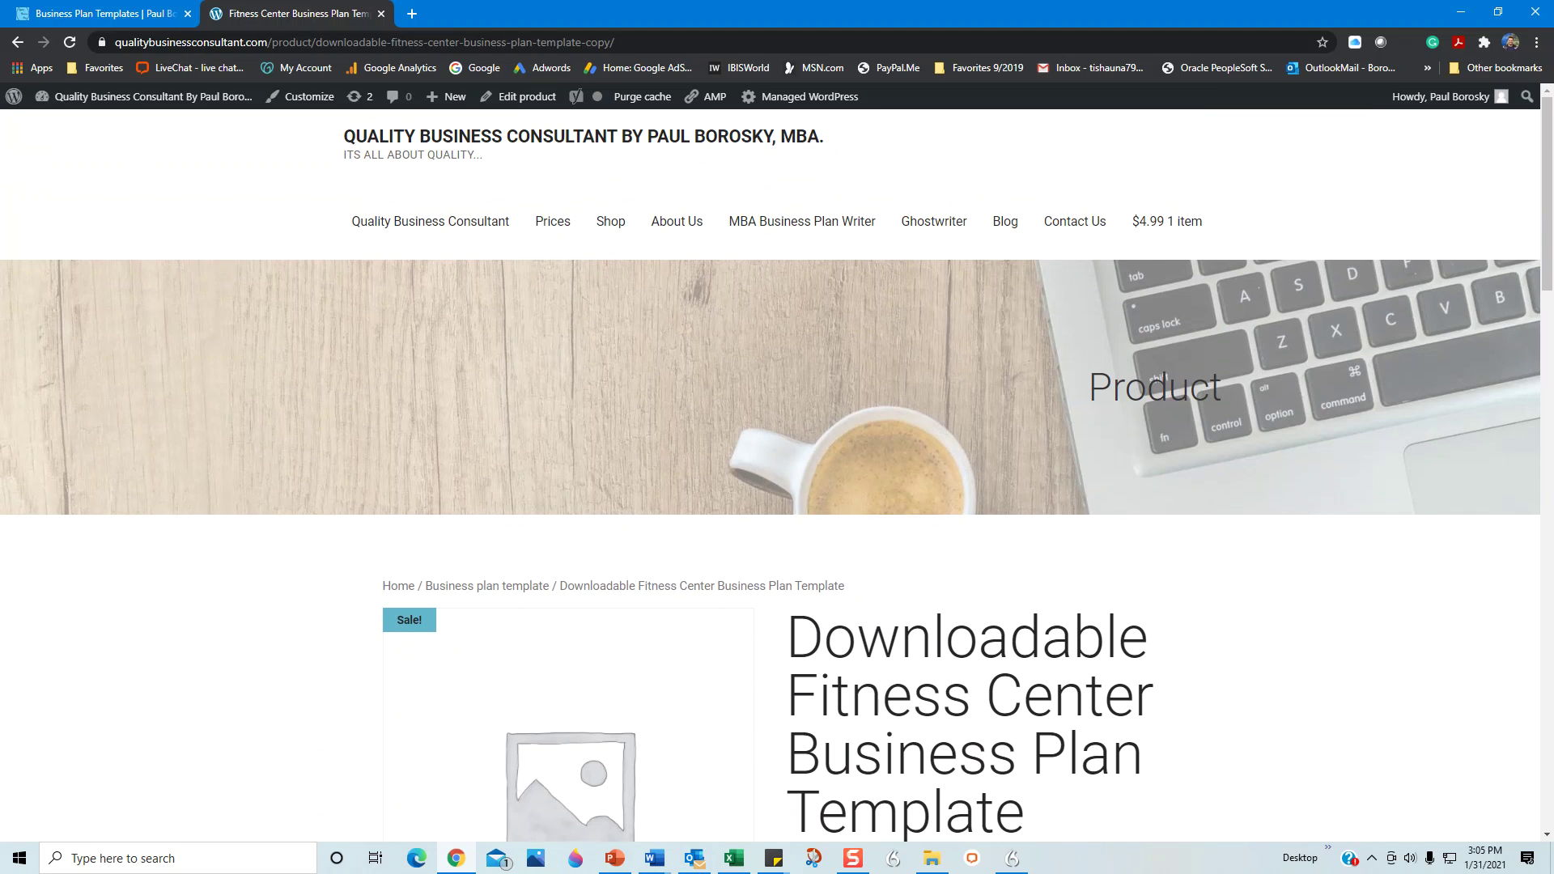
- Return to the PowerPoint presentation and go through the slides from Step 1: Complete Purchase to Download Template, Open Zip File, Open Folder and Jackpot
{"action": "key", "text": "alt+Tab"}
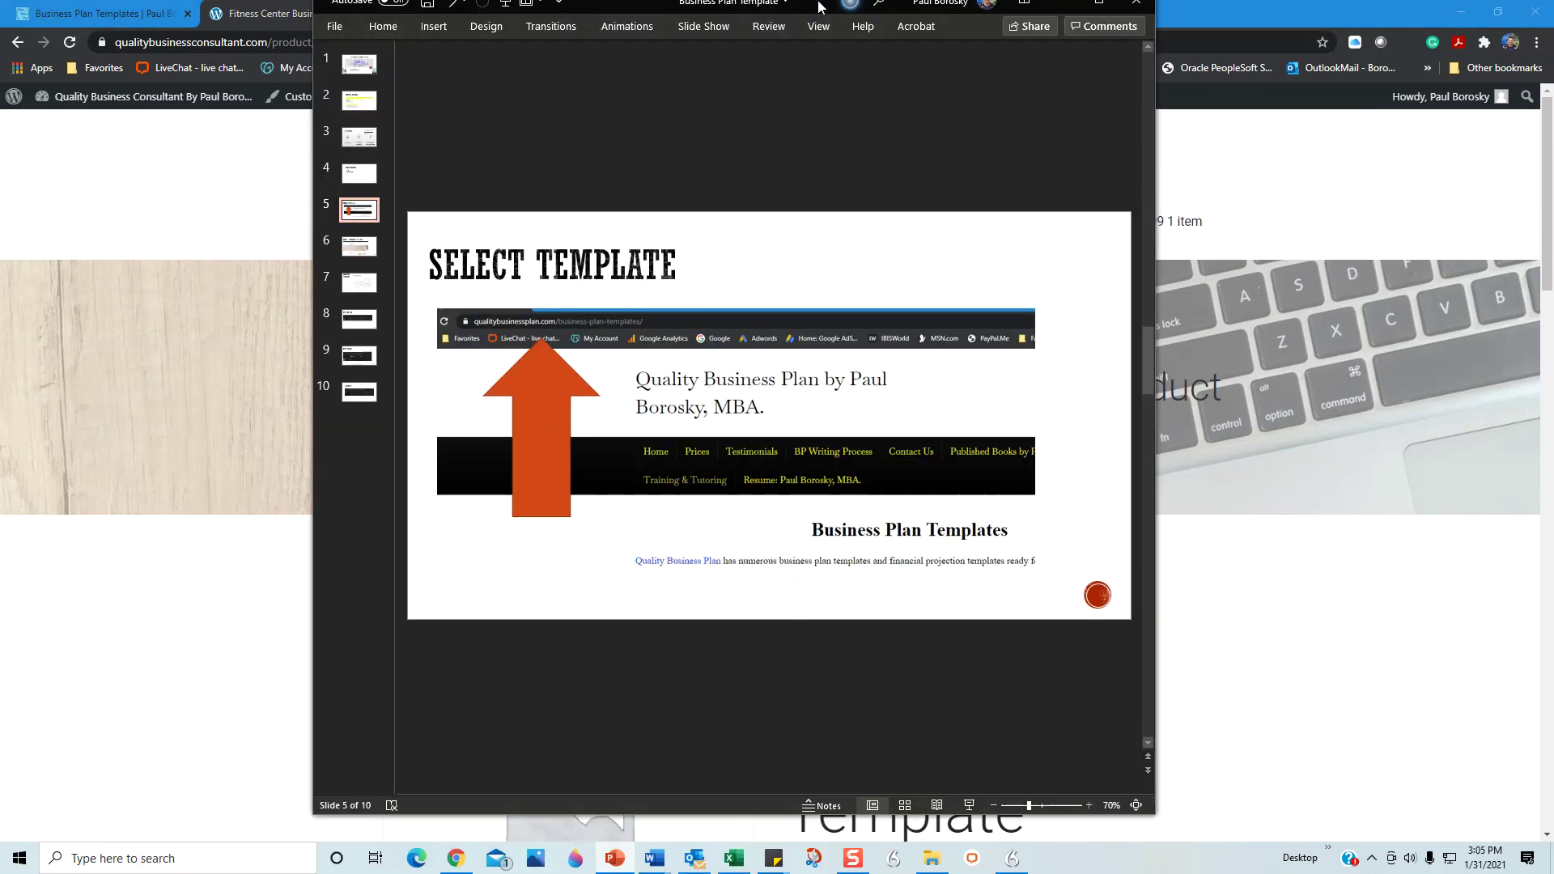
{"action": "left_click", "coordinate": [65, 461]}
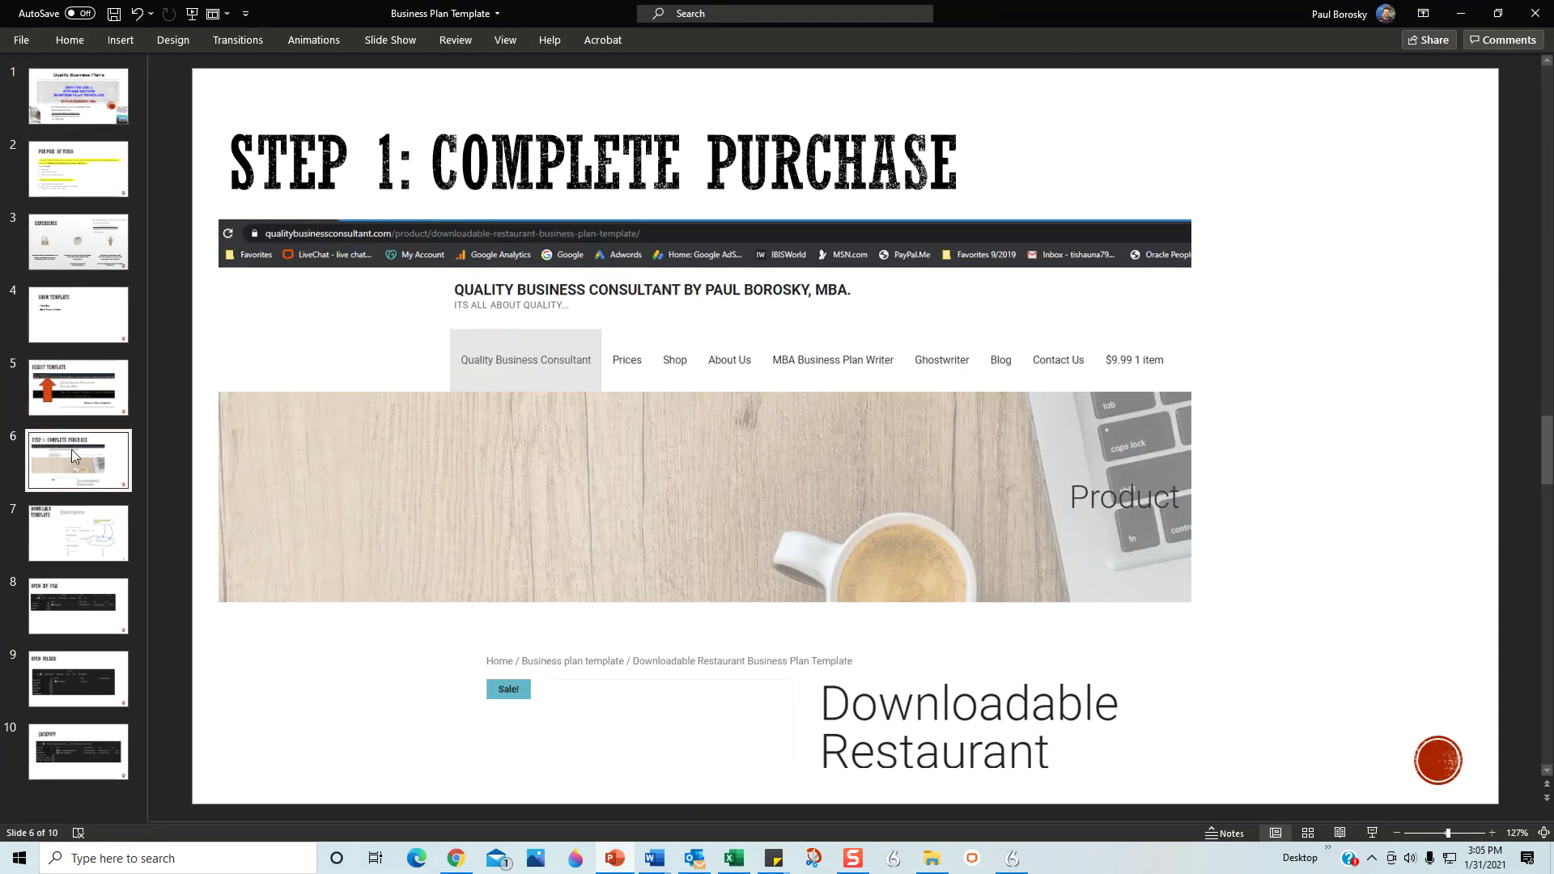
{"action": "left_click", "coordinate": [70, 533]}
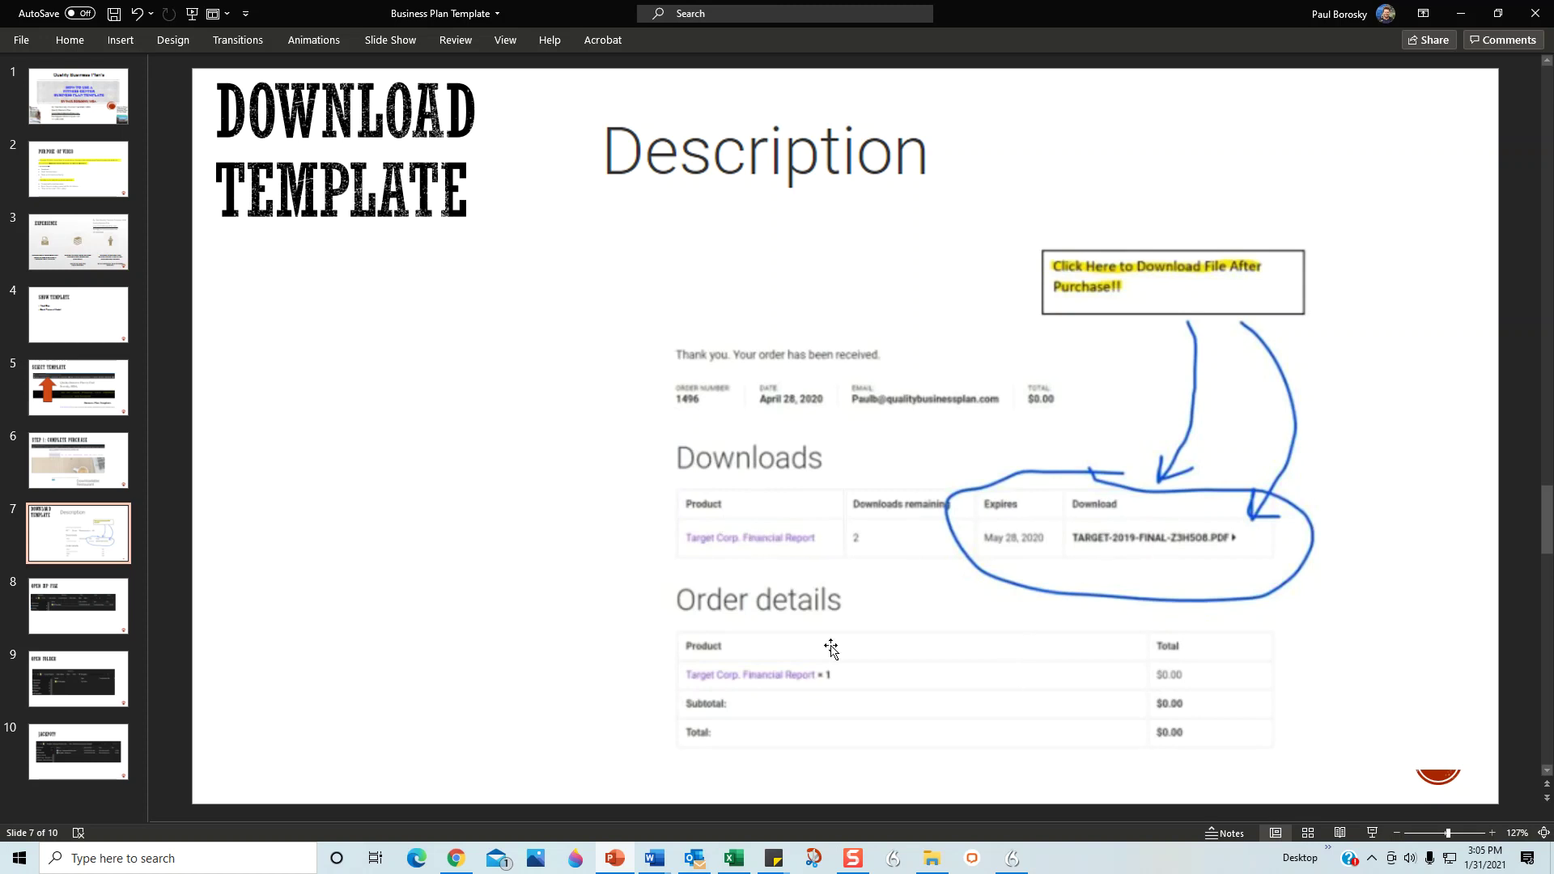
{"action": "left_click", "coordinate": [81, 606]}
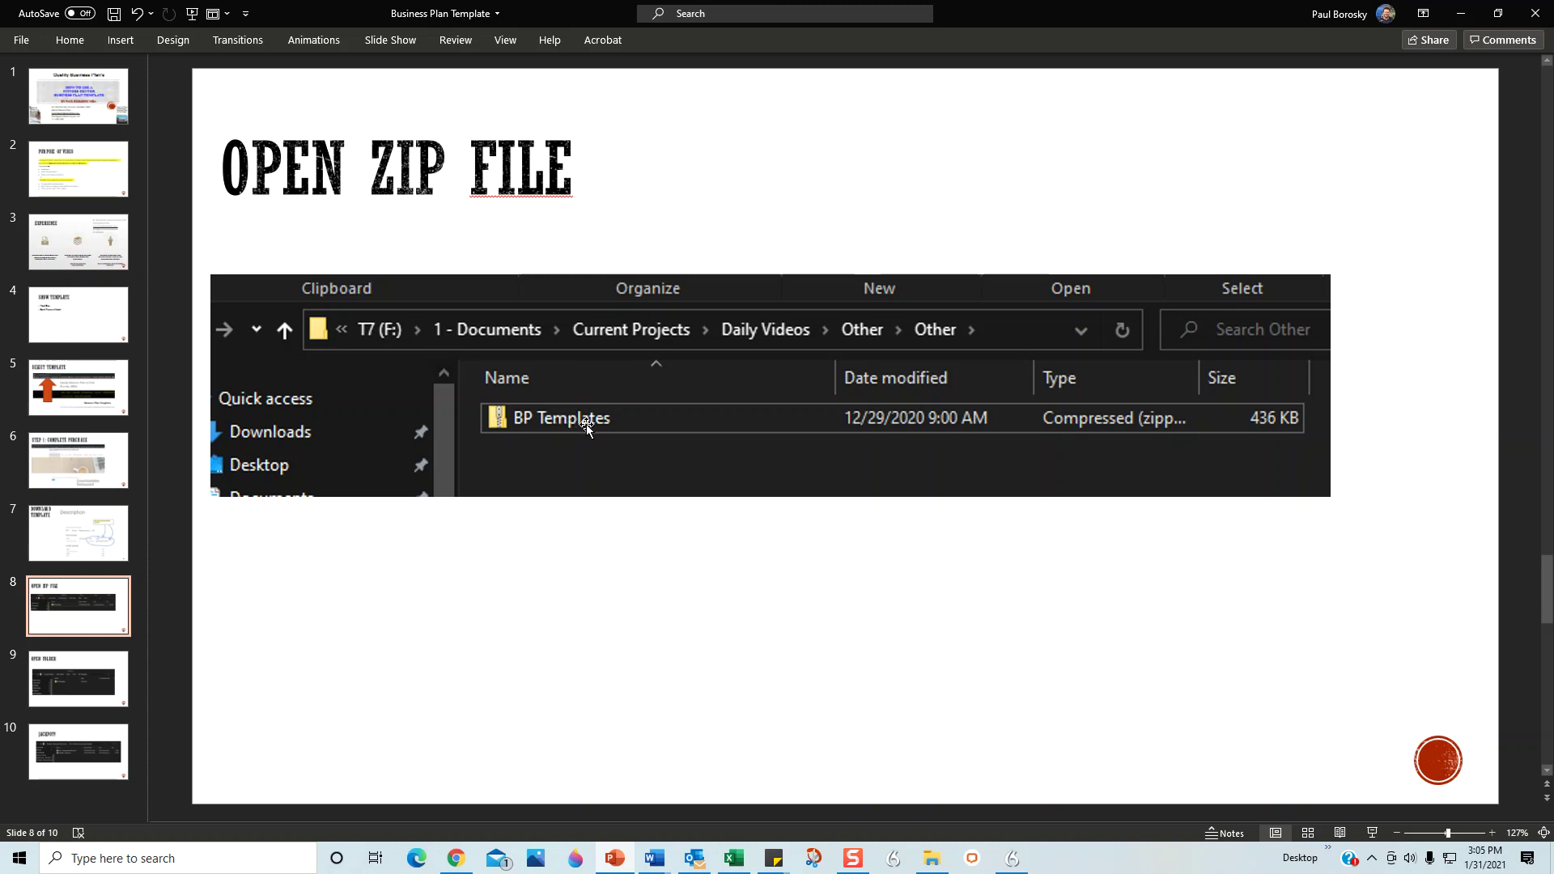
{"action": "left_click", "coordinate": [80, 669]}
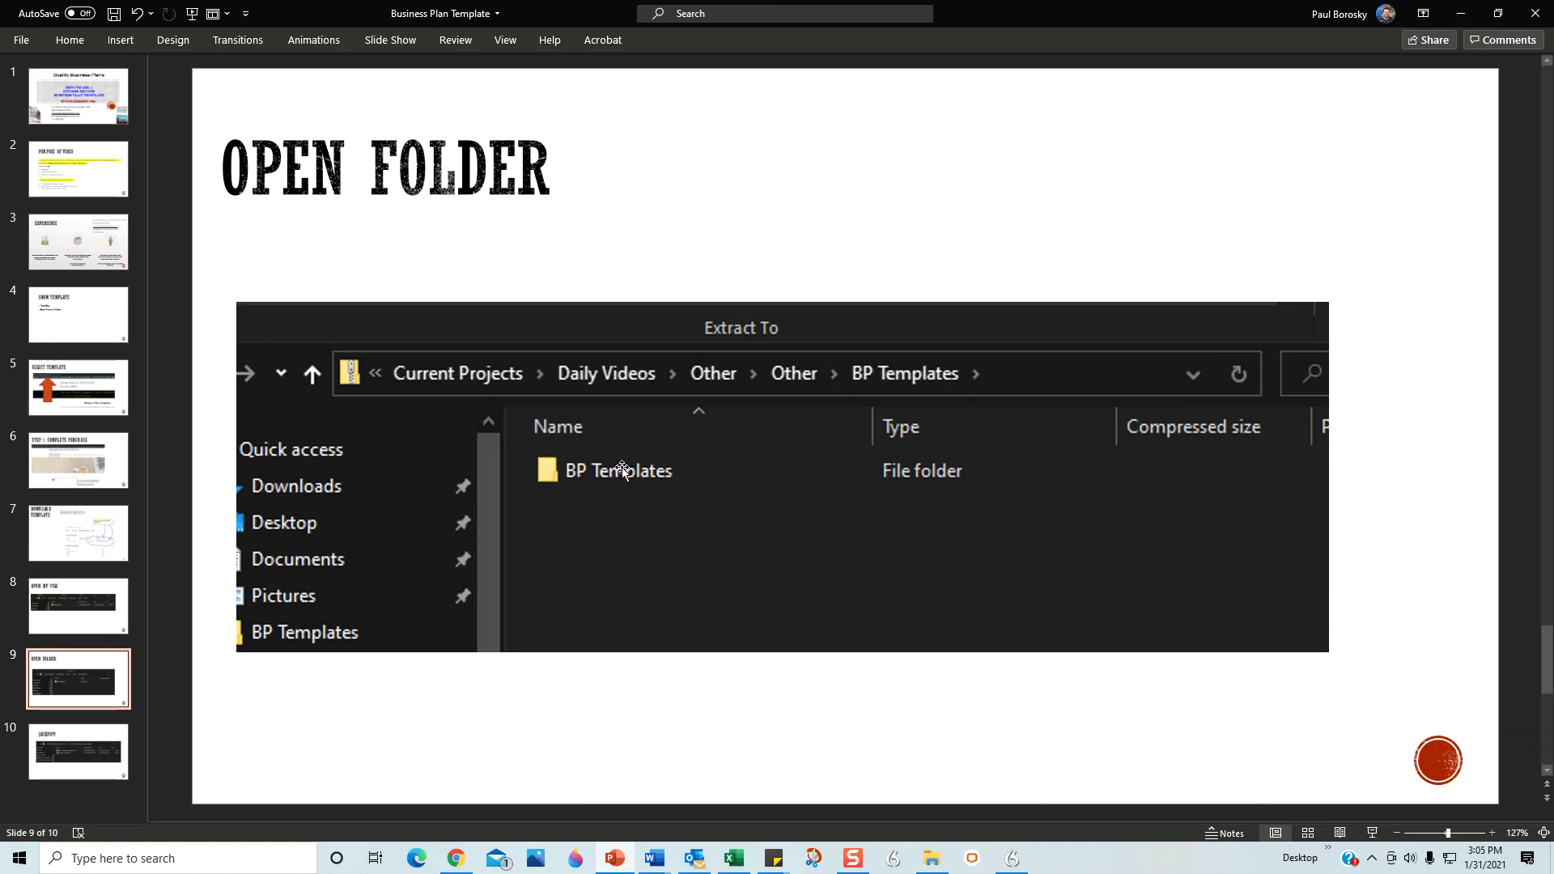
{"action": "left_click", "coordinate": [57, 743]}
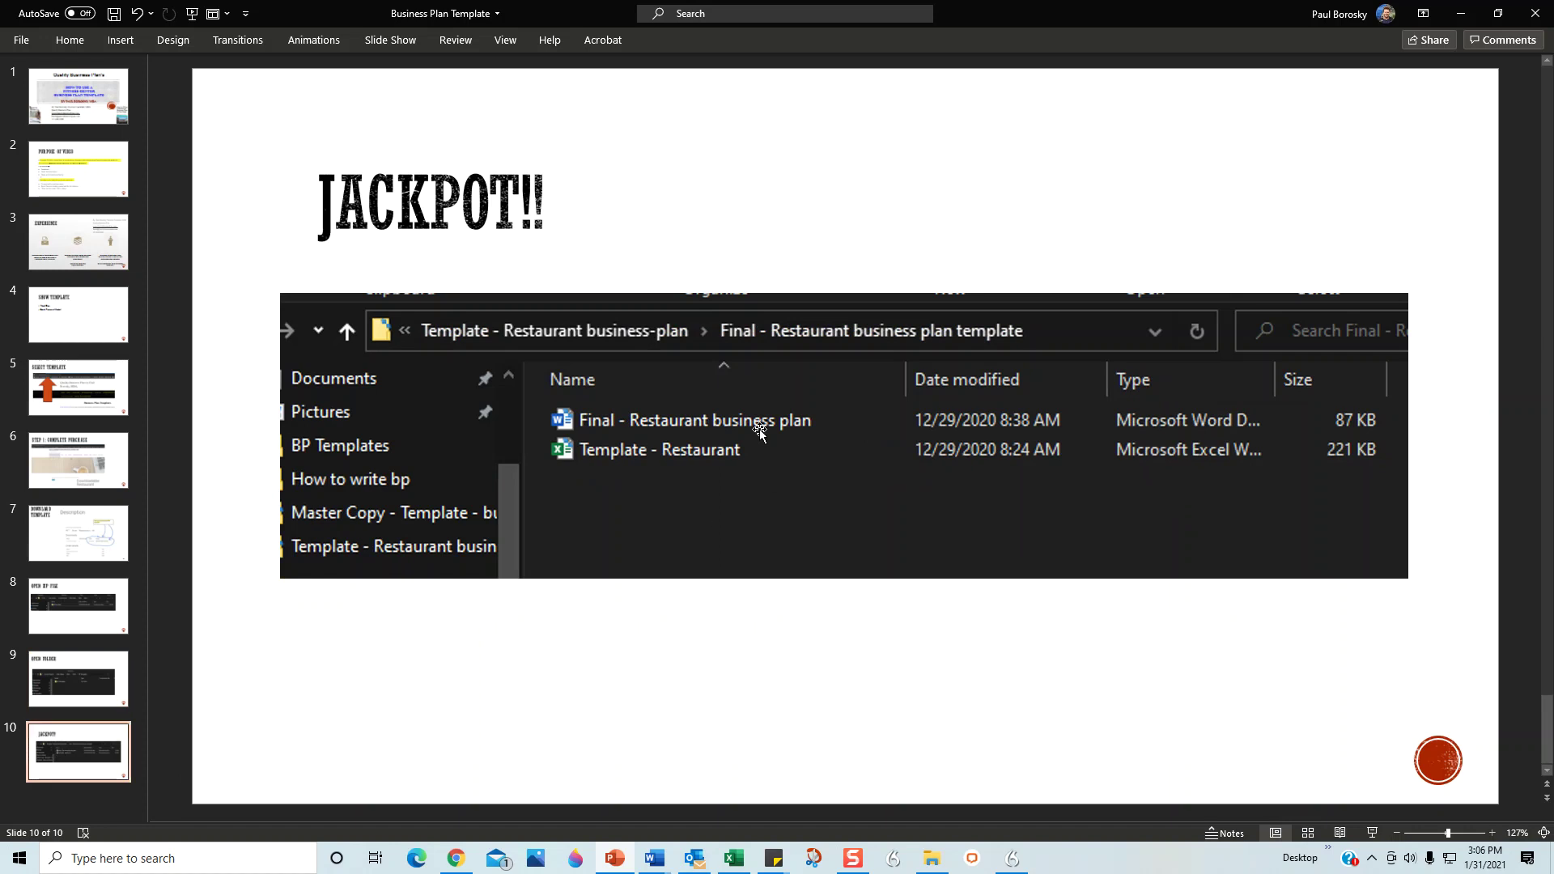